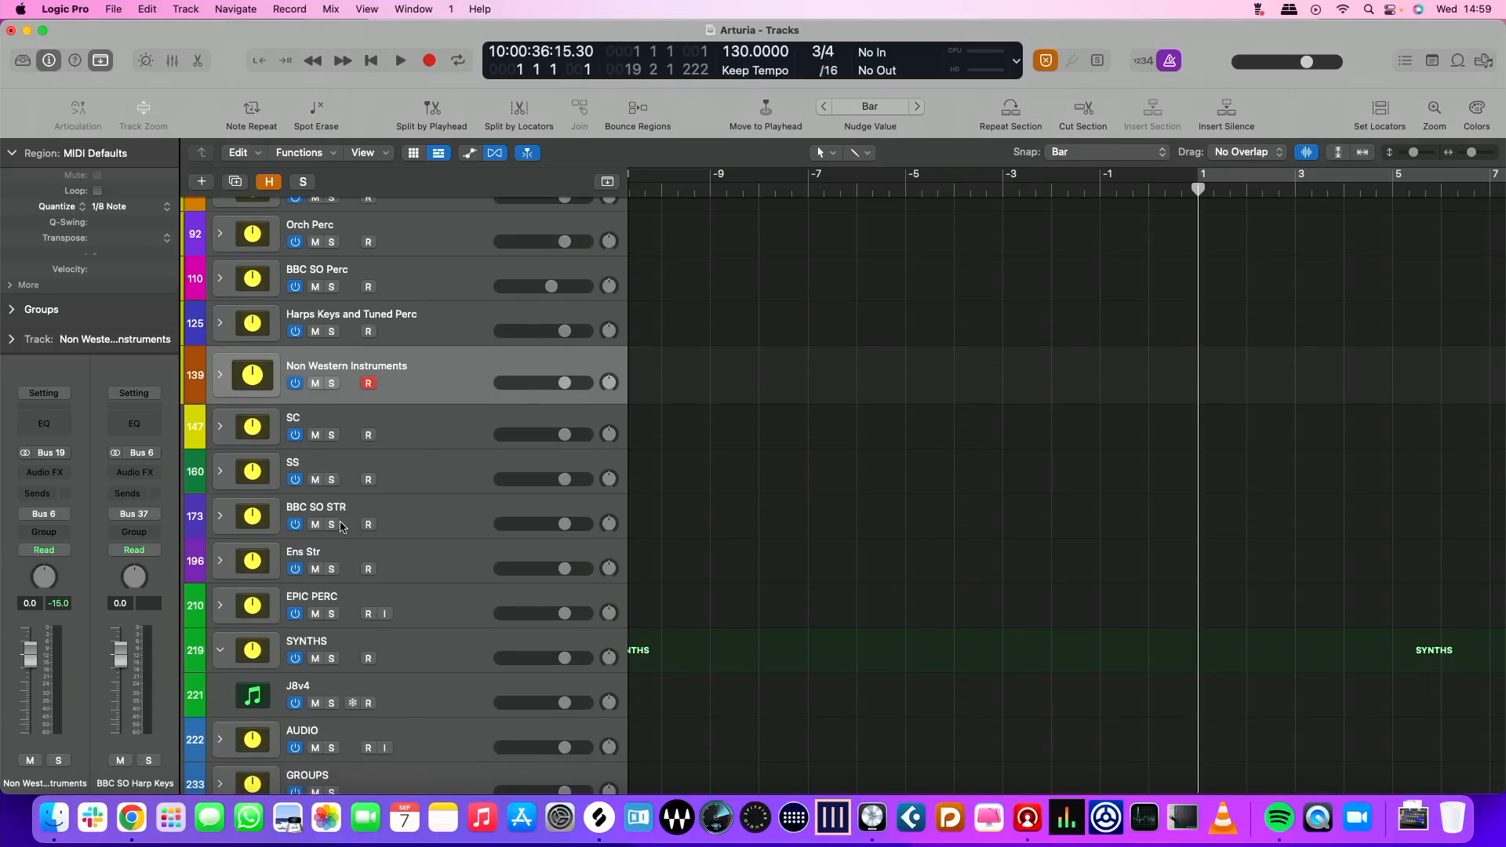
{"action": "scroll", "coordinate": [388, 572], "scroll_direction": "down", "scroll_amount": 3}
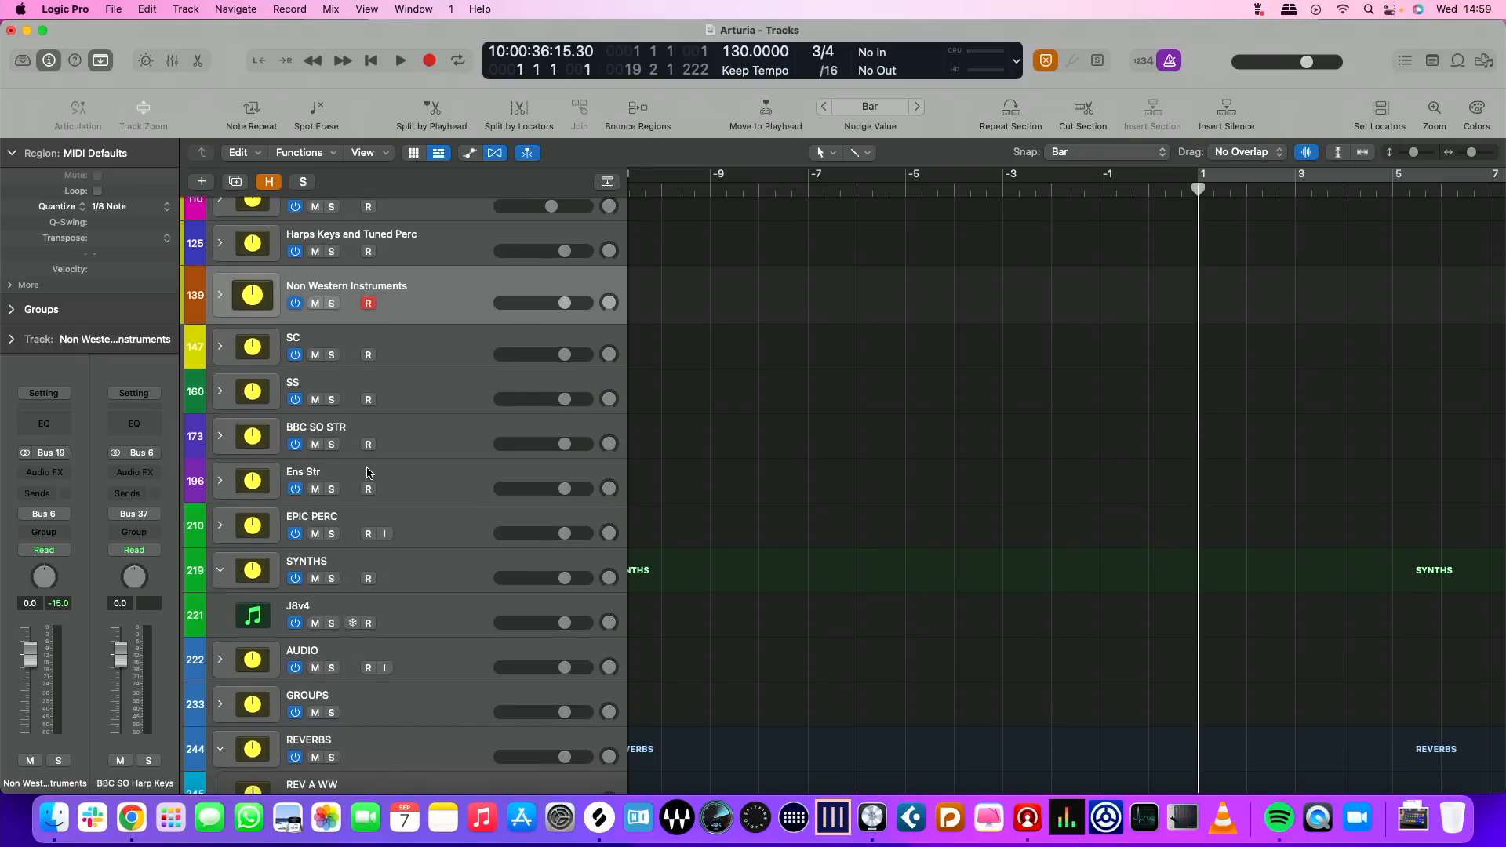
Look through the template's track stacks from percussion down to reverbs, briefly checking the contents of the GROUPS stack
{"action": "scroll", "coordinate": [388, 542], "scroll_direction": "down", "scroll_amount": 1}
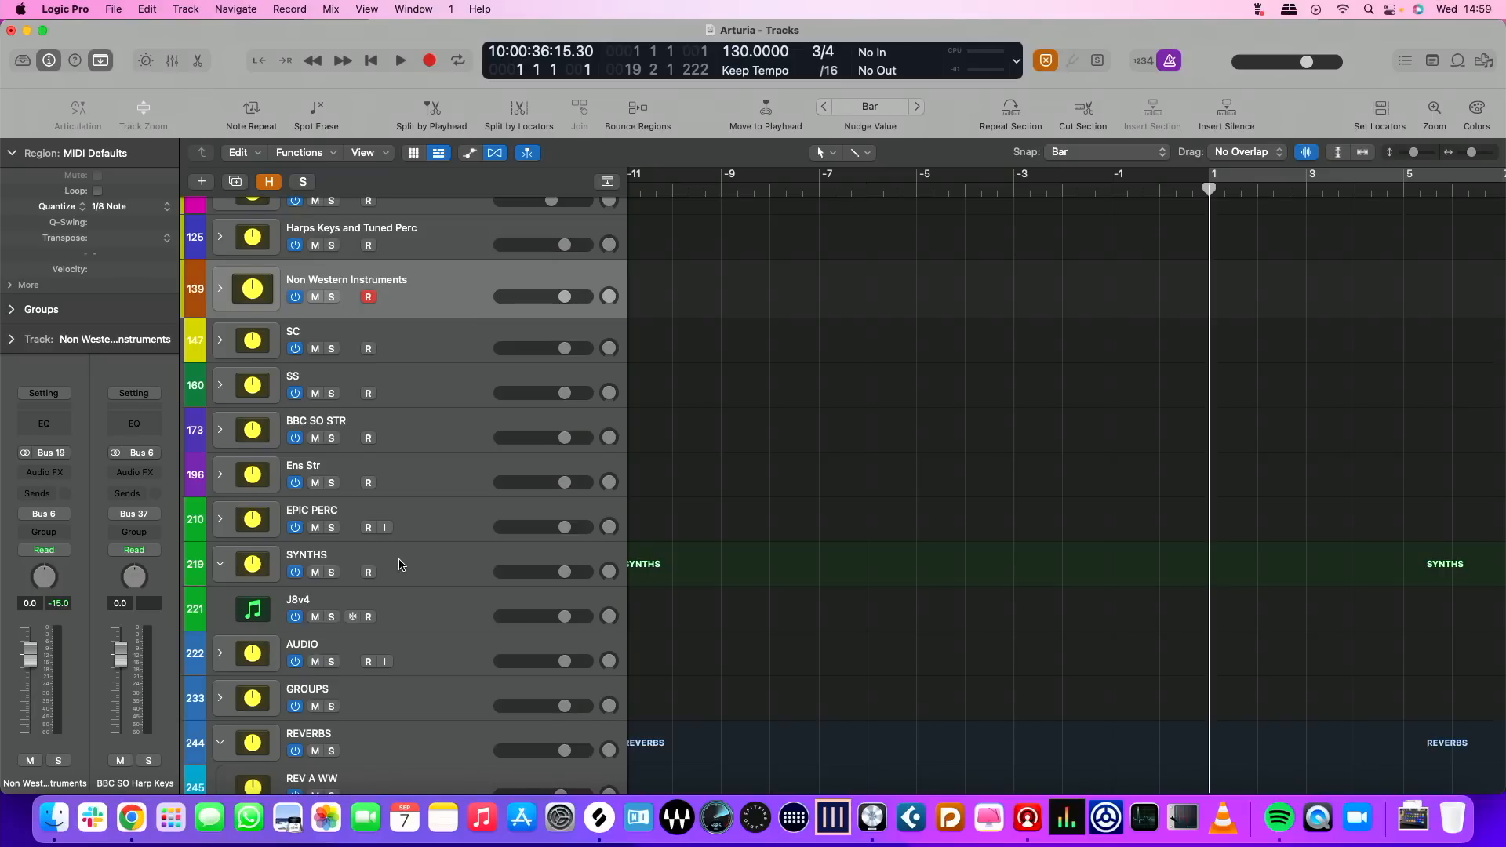
{"action": "scroll", "coordinate": [399, 565], "scroll_direction": "down", "scroll_amount": 1}
{"action": "scroll", "coordinate": [402, 564], "scroll_direction": "down", "scroll_amount": 3}
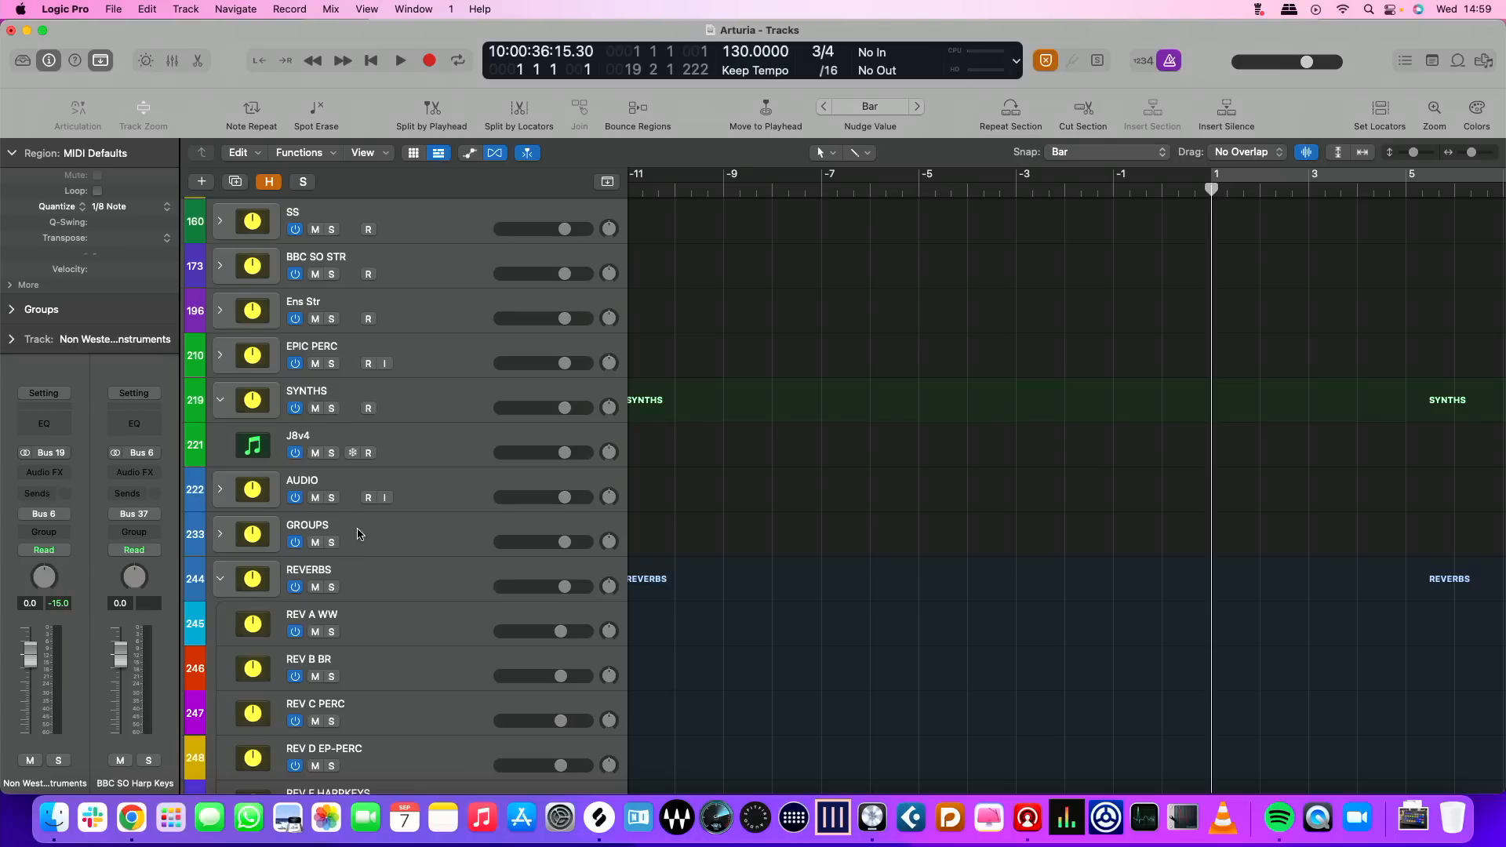
{"action": "left_click", "coordinate": [219, 537]}
{"action": "left_click", "coordinate": [223, 535]}
{"action": "scroll", "coordinate": [815, 455], "scroll_direction": "up", "scroll_amount": 10}
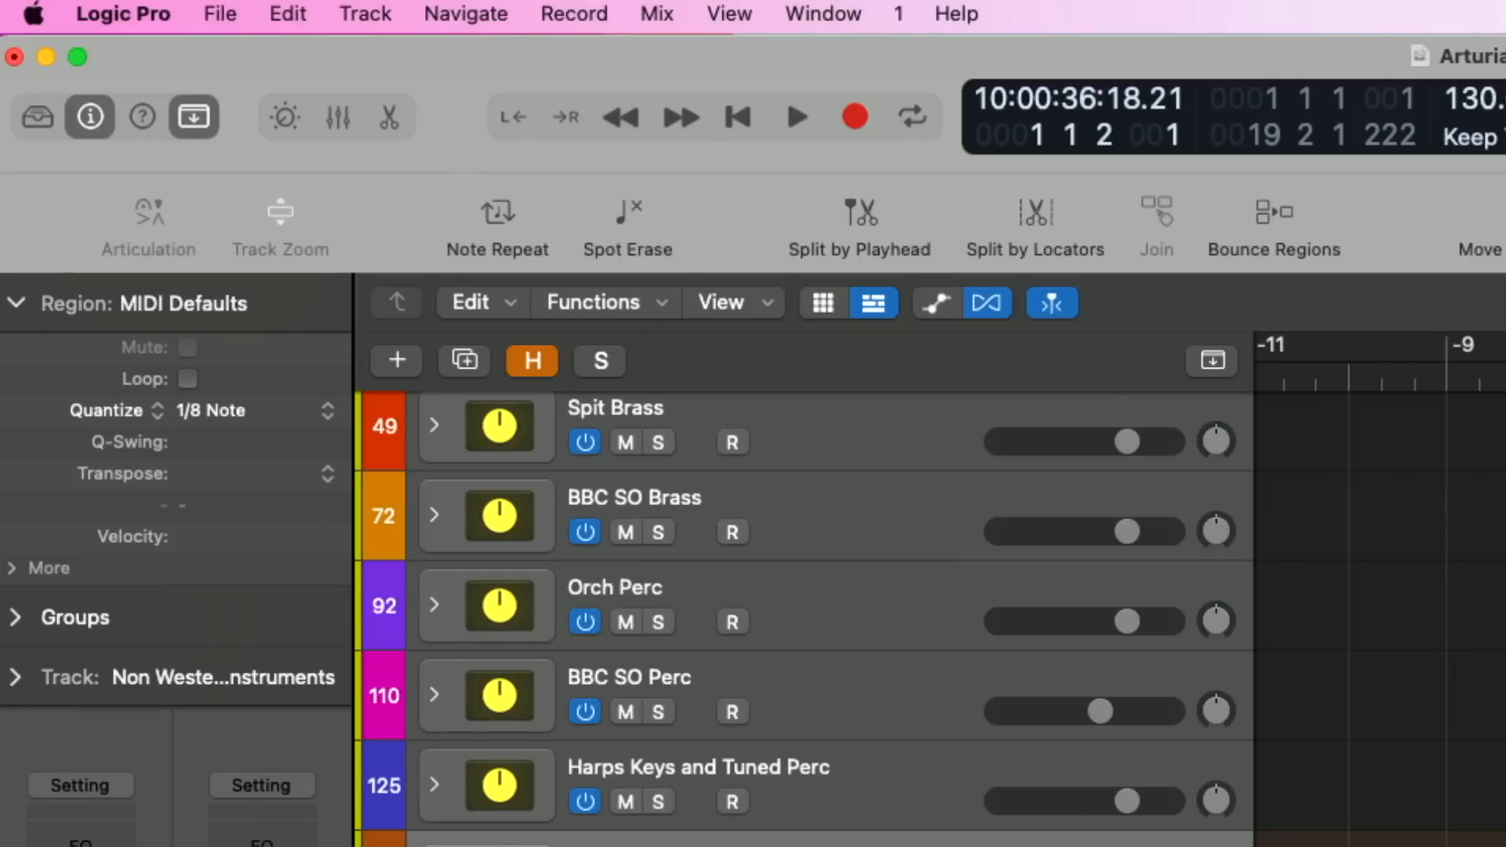
Expand the Non Western Instruments stack and select the Dream Zither track
{"action": "key", "text": "Down"}
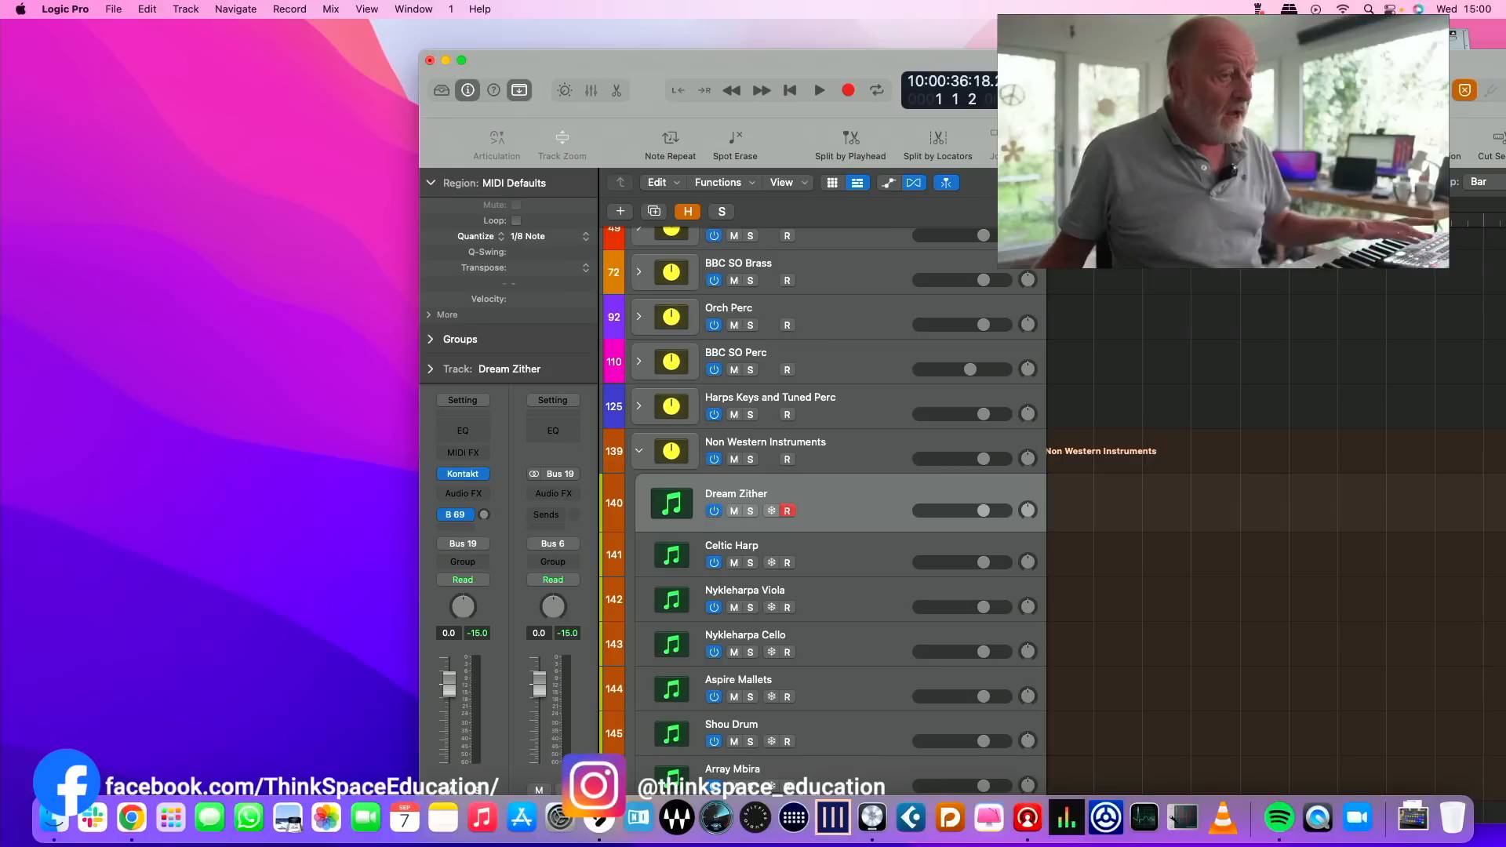
{"action": "left_click_drag", "start_coordinate": [903, 59], "coordinate": [496, 9]}
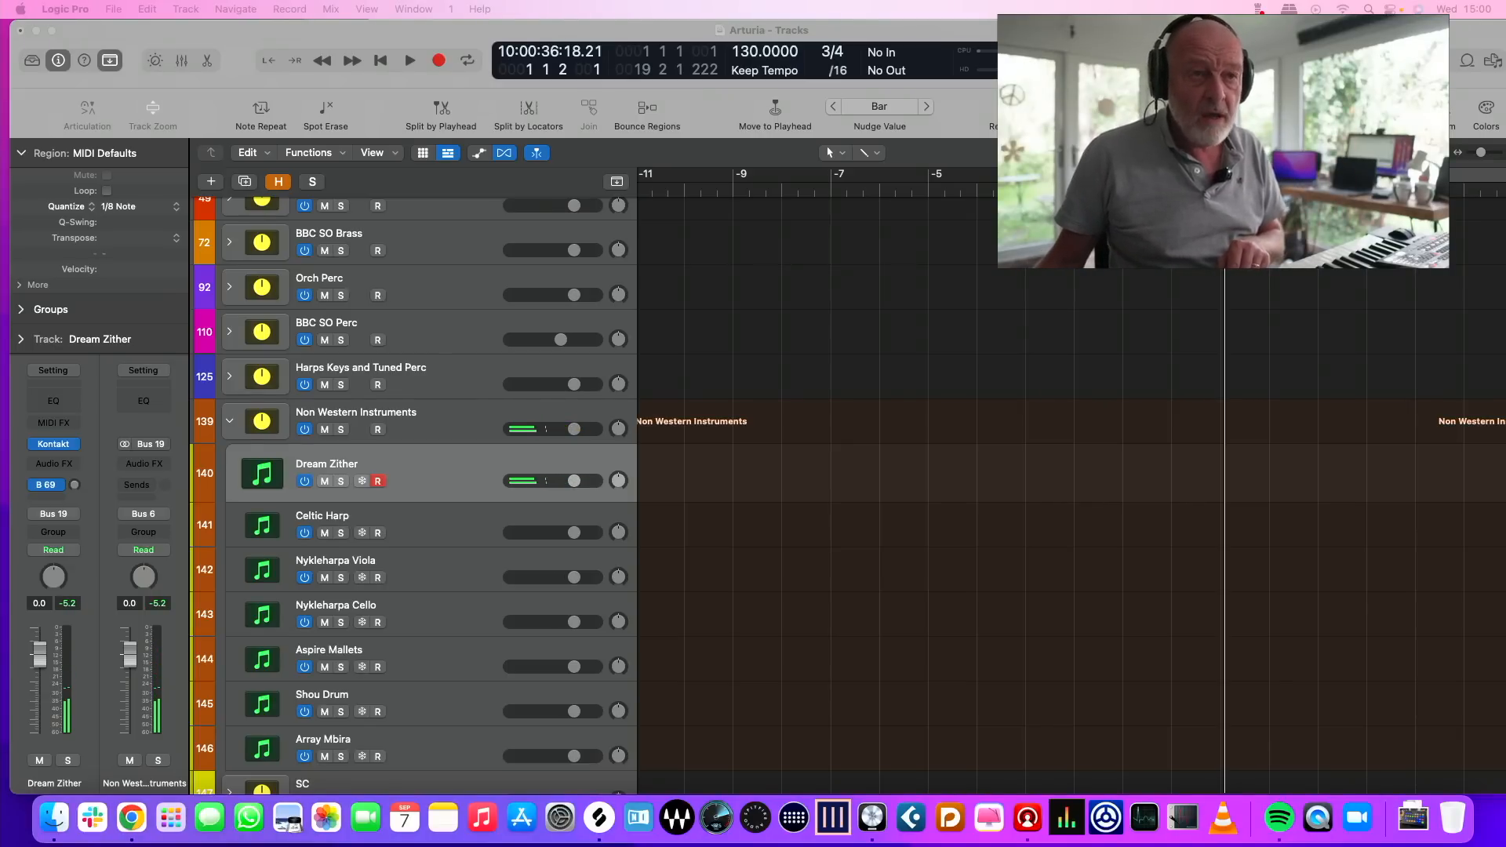
Bring the Chrome window into view, examine the Dream Zither product page on fracturesounds.com, and move it away again
{"action": "key", "text": "ctrl+Up"}
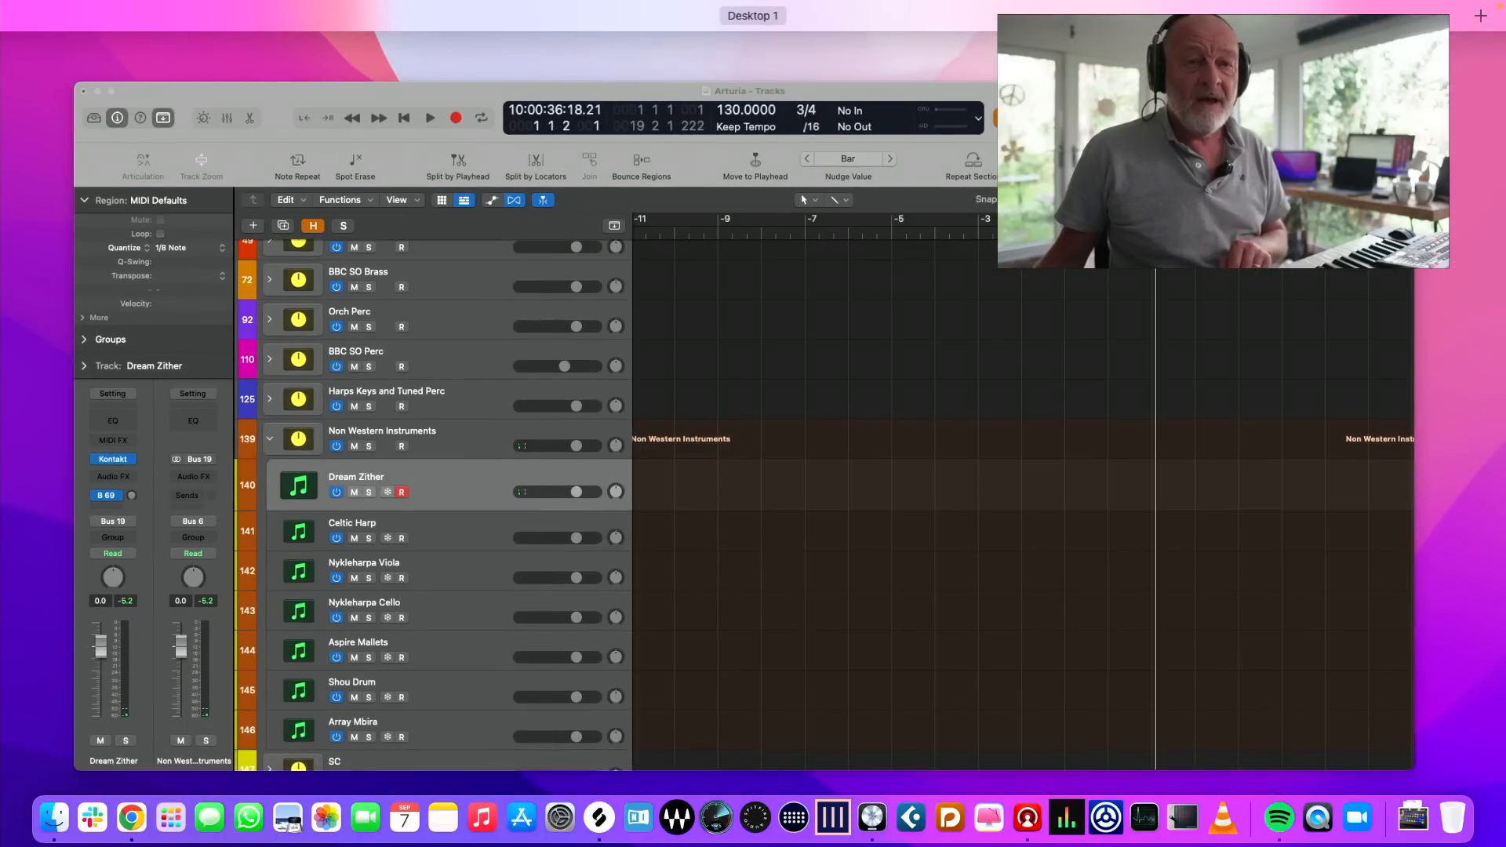
{"action": "key", "text": "ctrl+Up"}
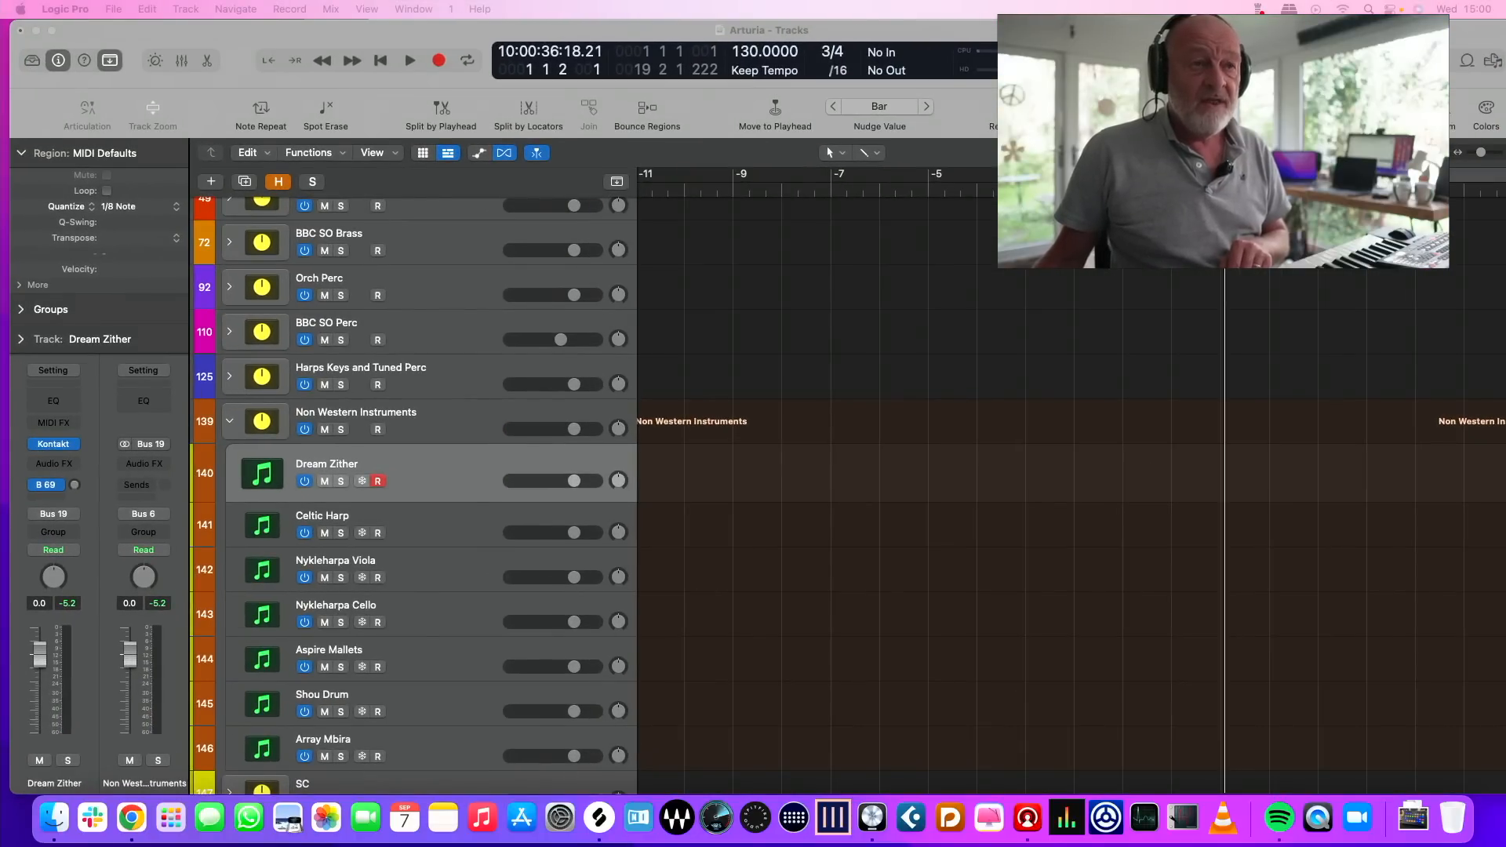
{"action": "left_click_drag", "start_coordinate": [1503, 122], "coordinate": [1056, 96]}
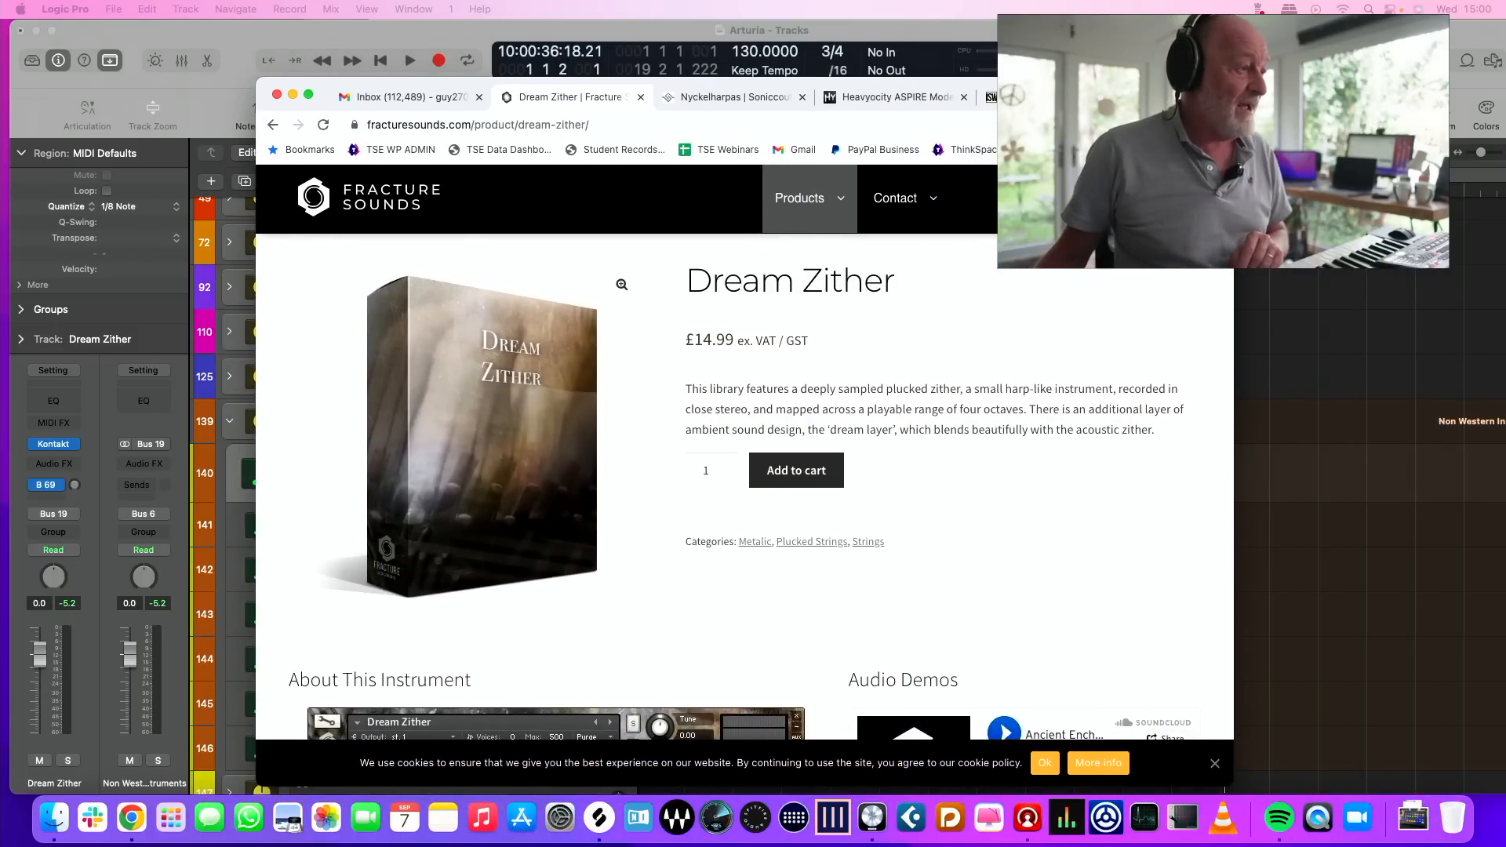
{"action": "left_click_drag", "start_coordinate": [1056, 96], "coordinate": [1057, 95]}
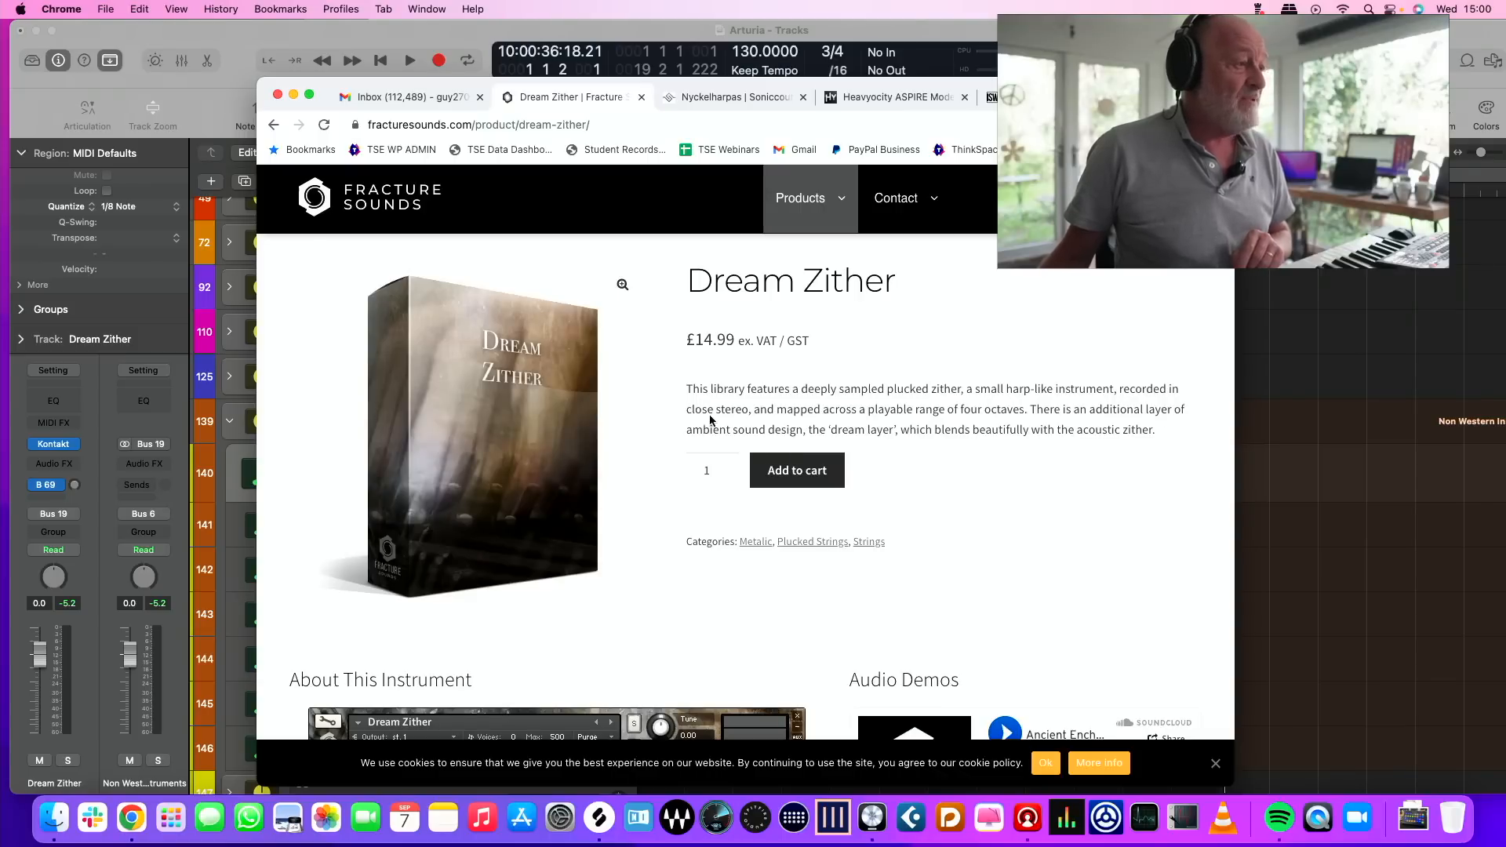
{"action": "left_click_drag", "start_coordinate": [1169, 94], "coordinate": [1505, 168]}
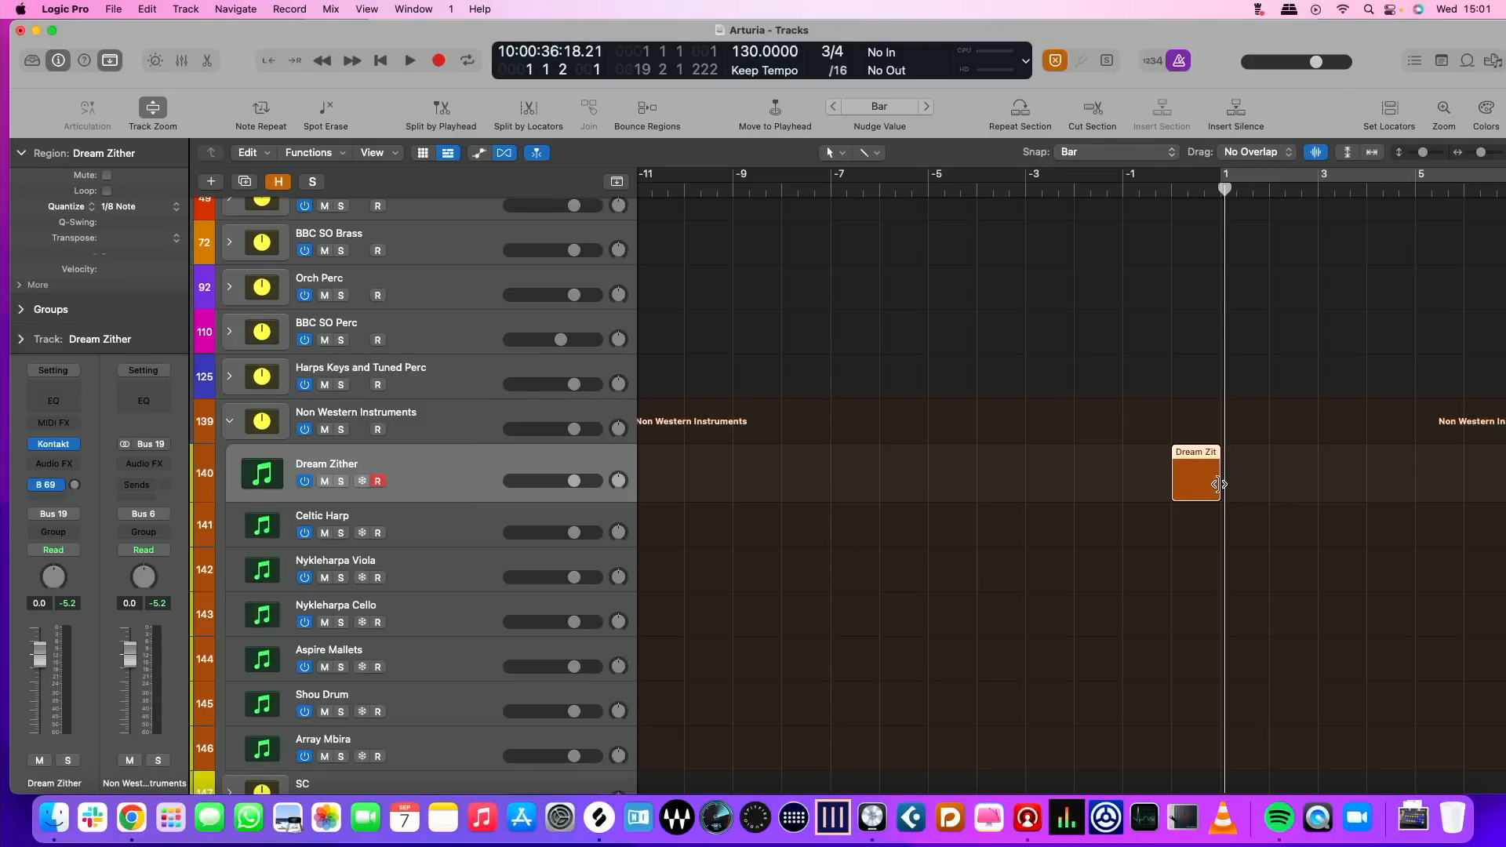
Create an empty MIDI region around bar 1 on the Dream Zither track and open it in the Piano Roll
{"action": "left_click_drag", "start_coordinate": [1219, 484], "coordinate": [1500, 490]}
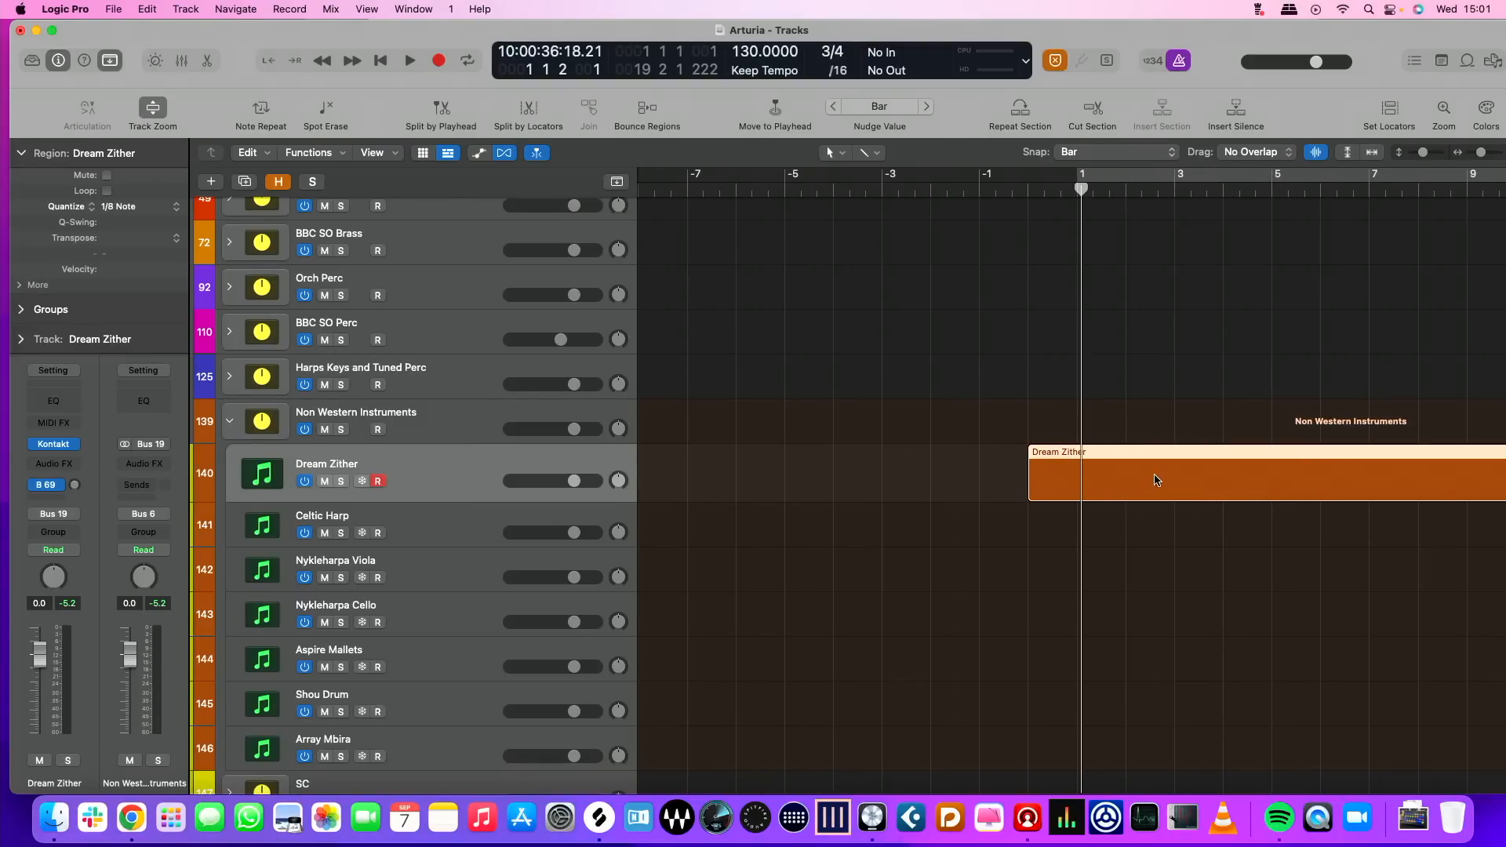
{"action": "double_click", "coordinate": [1130, 468]}
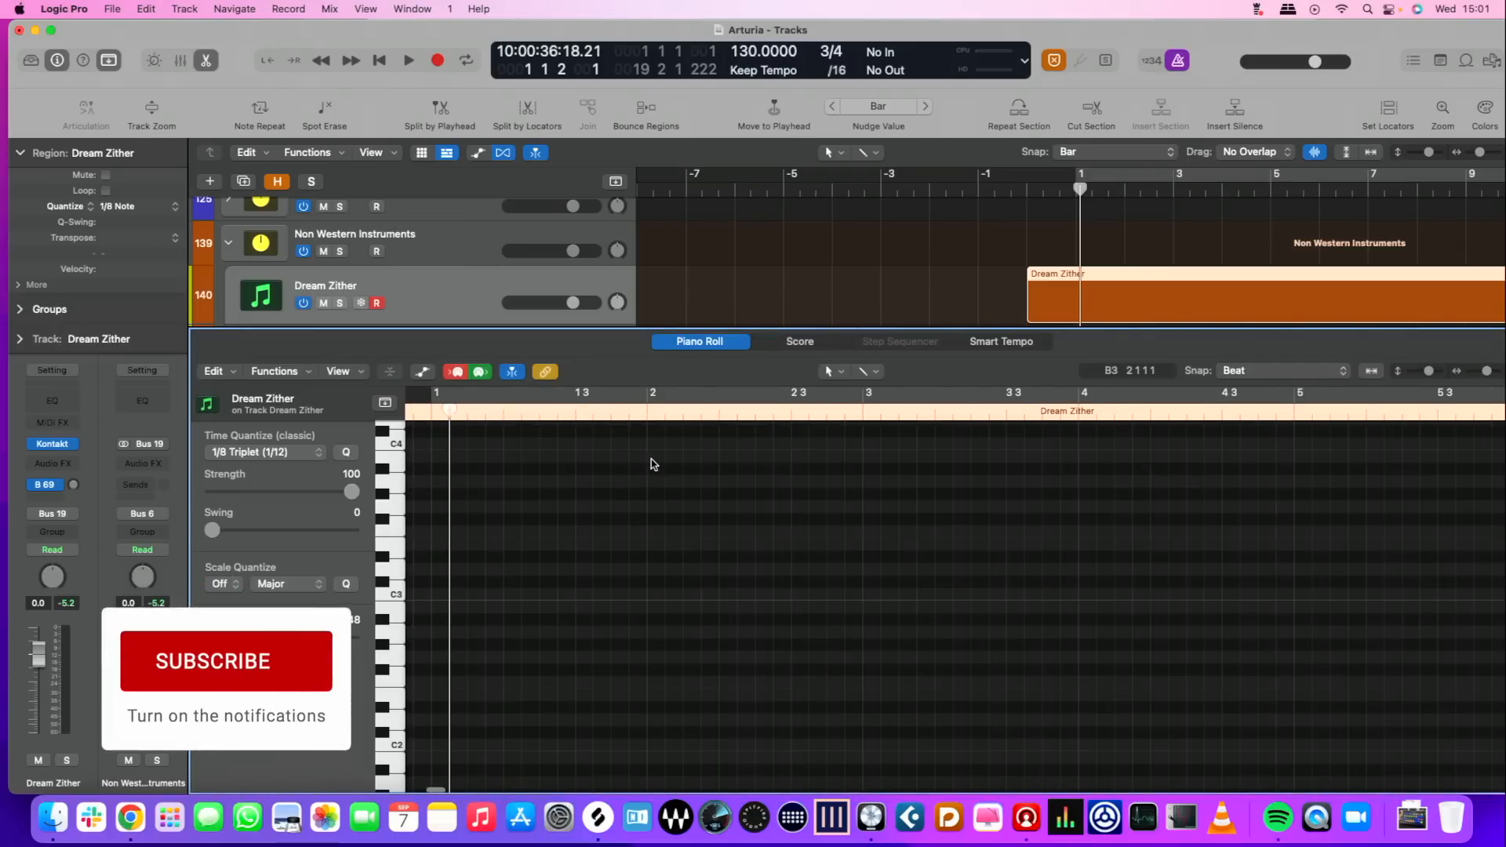
Place the playhead at bar 1 and set the Piano Roll's time quantize to 1/8 Note
{"action": "left_click", "coordinate": [436, 416]}
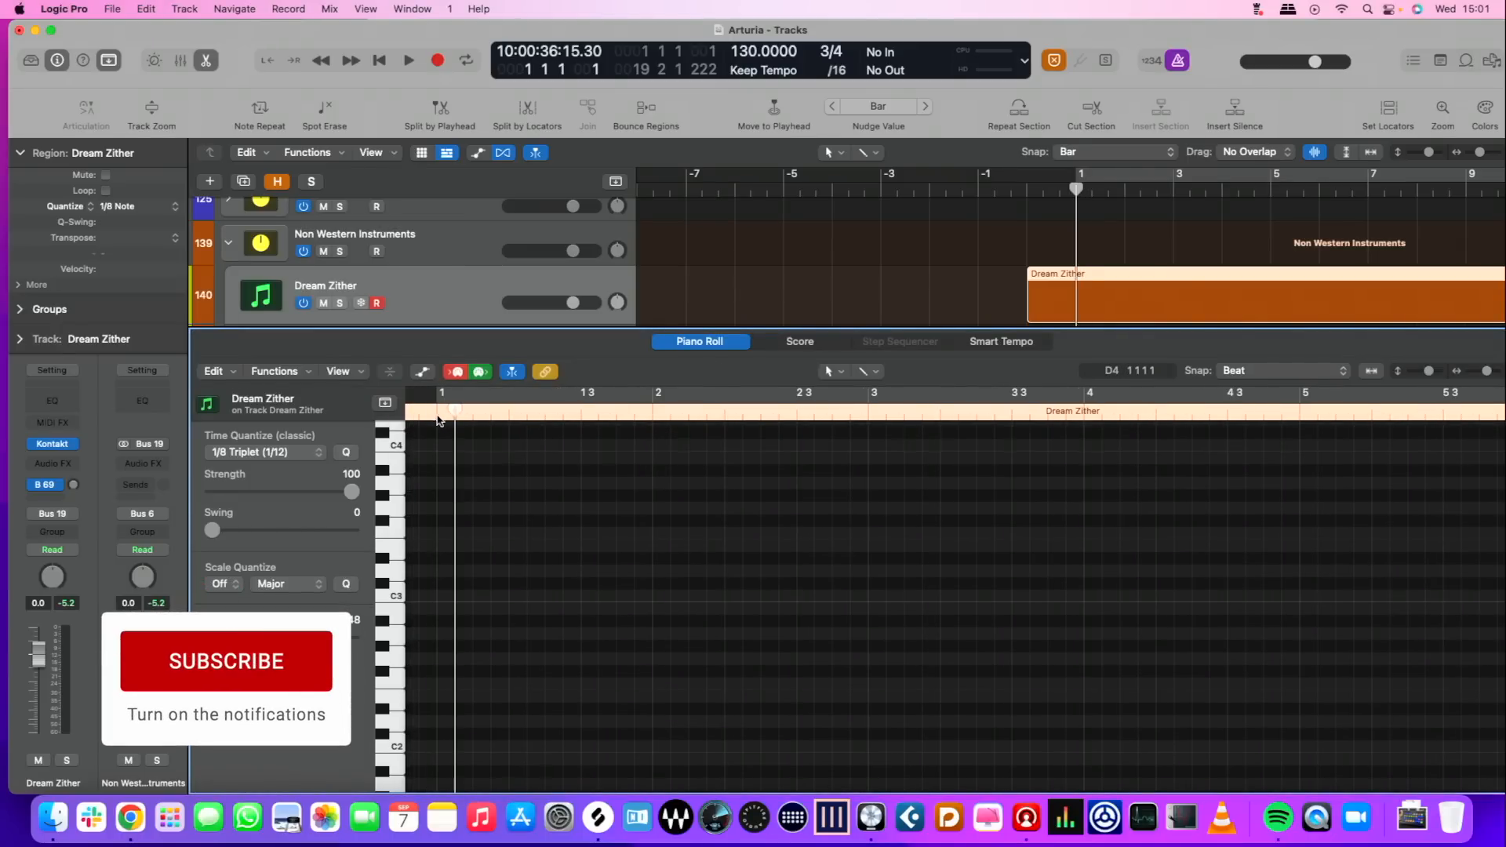
{"action": "left_click", "coordinate": [248, 453]}
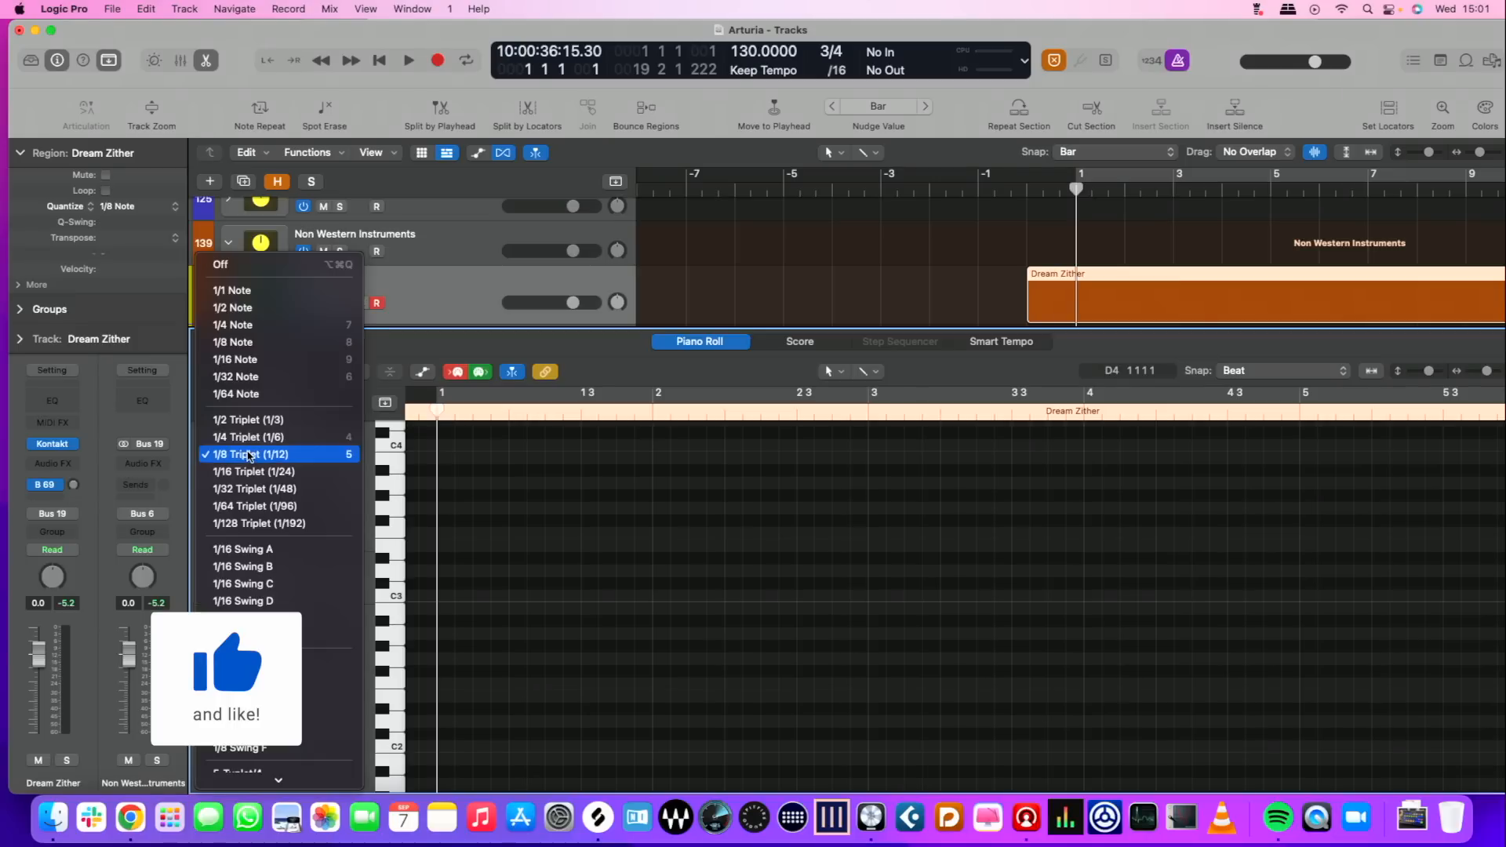
{"action": "left_click", "coordinate": [259, 346]}
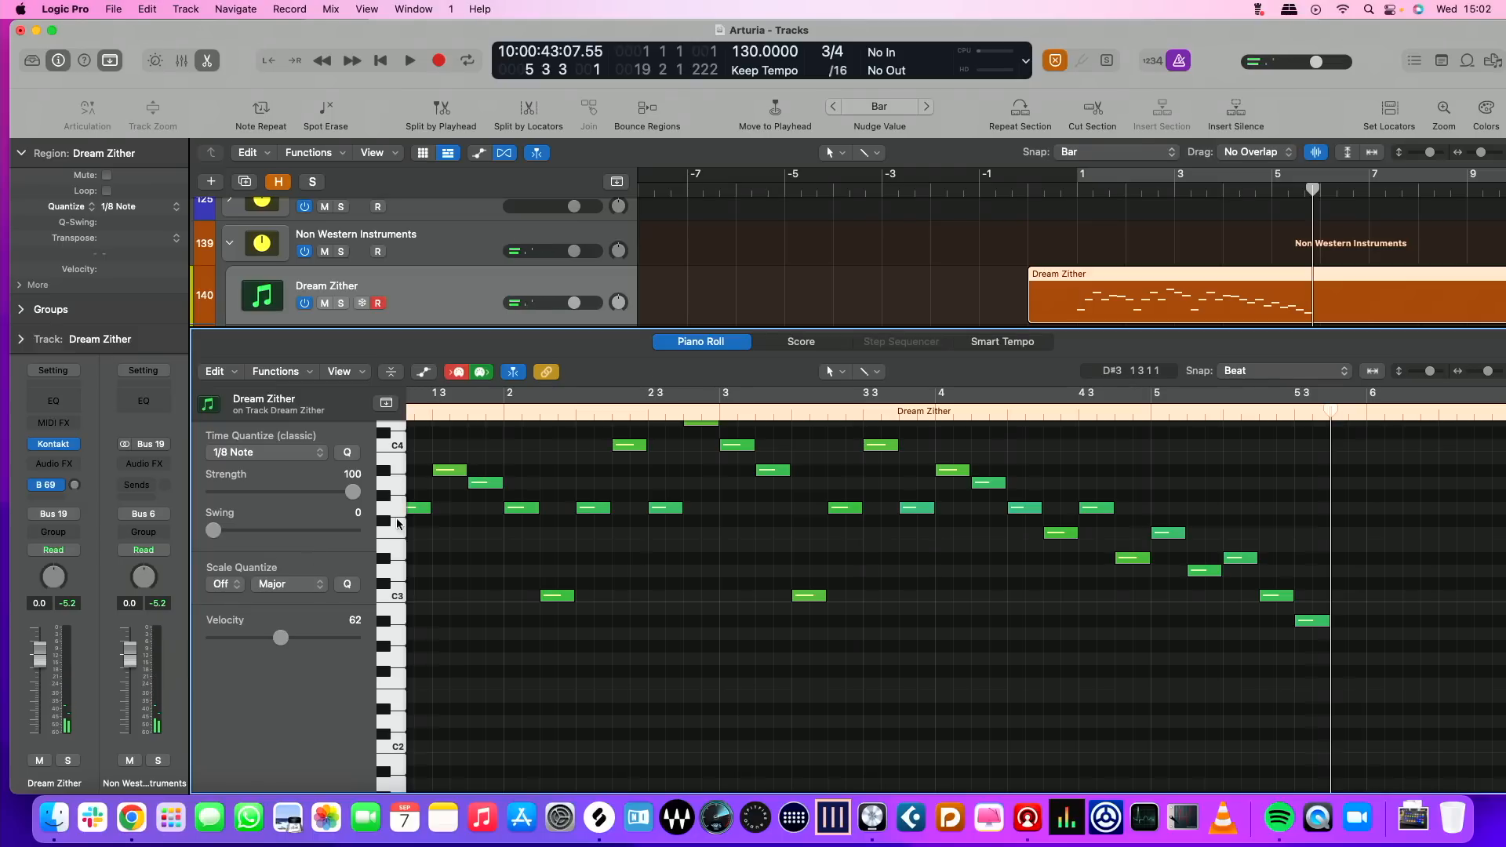
Try trimming the start of the Dream Zither region to bar 1 in the arrangement and playing it from there
{"action": "scroll", "coordinate": [746, 521], "scroll_direction": "up", "scroll_amount": 3}
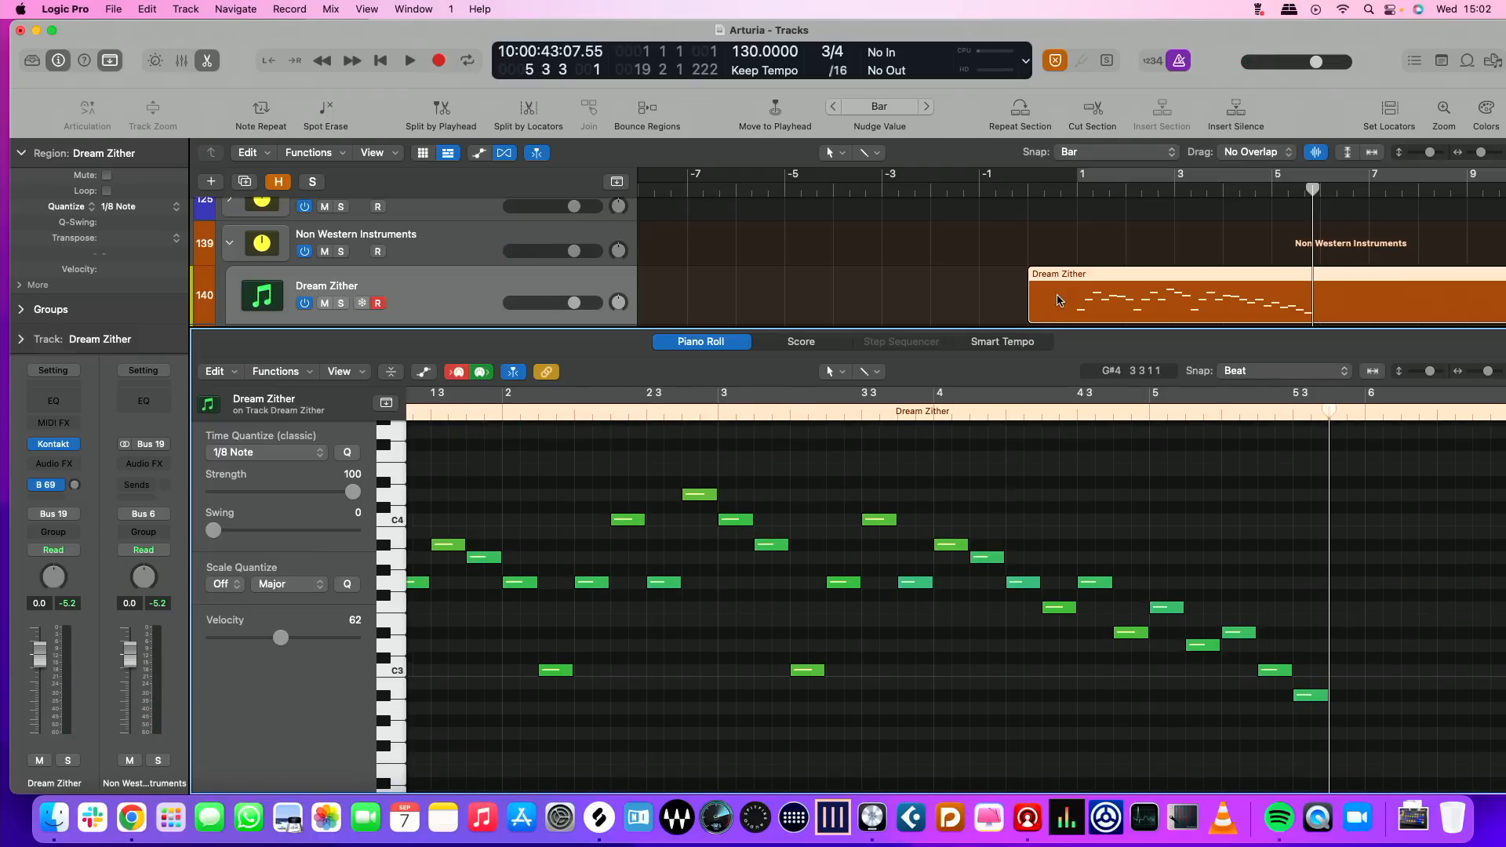
{"action": "left_click_drag", "start_coordinate": [1031, 308], "coordinate": [1066, 312]}
{"action": "left_click", "coordinate": [1083, 188]}
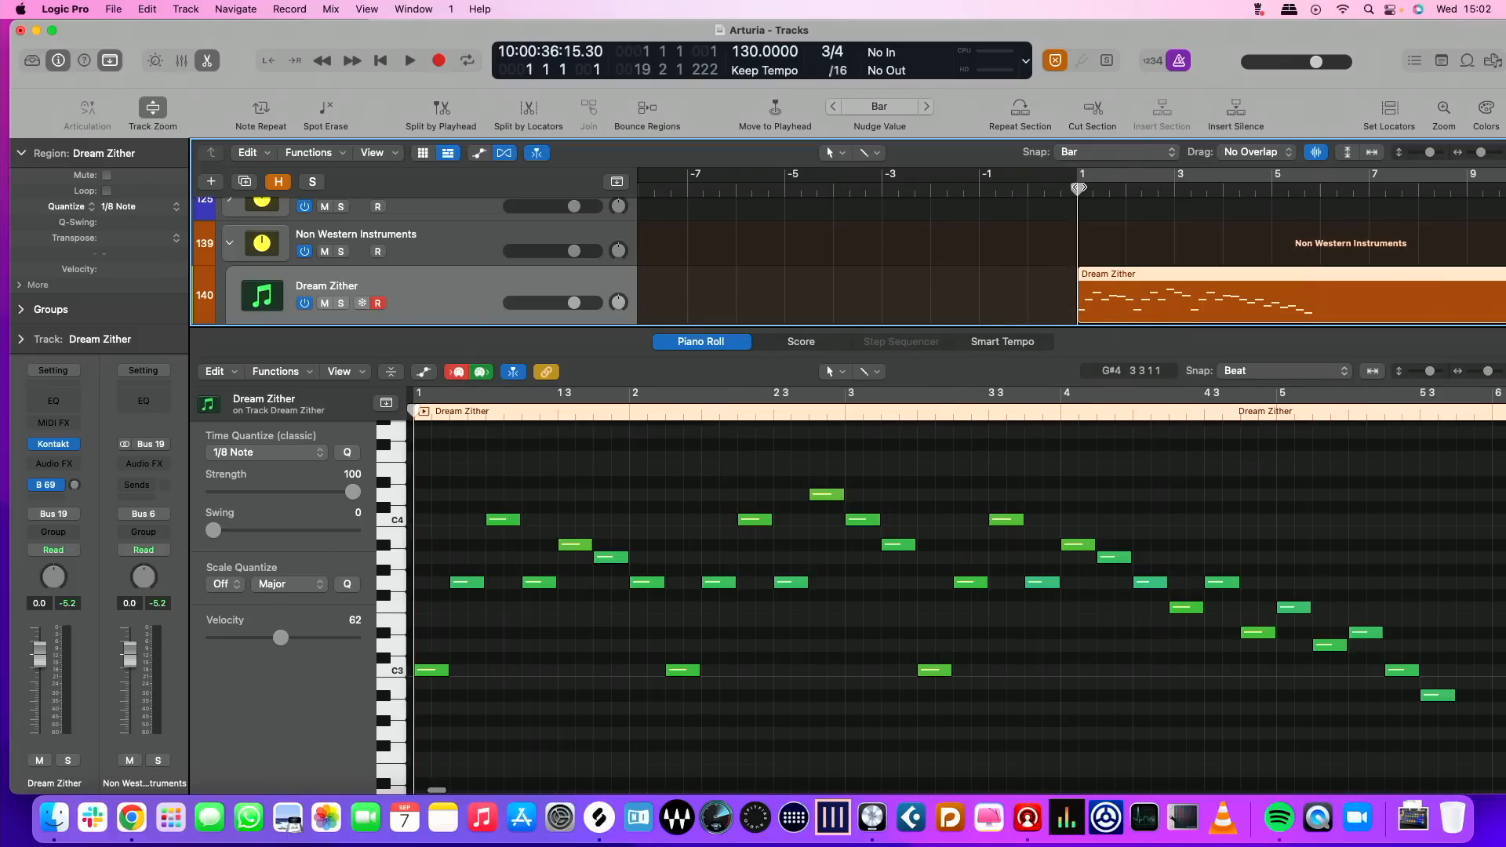
{"action": "key", "text": "space"}
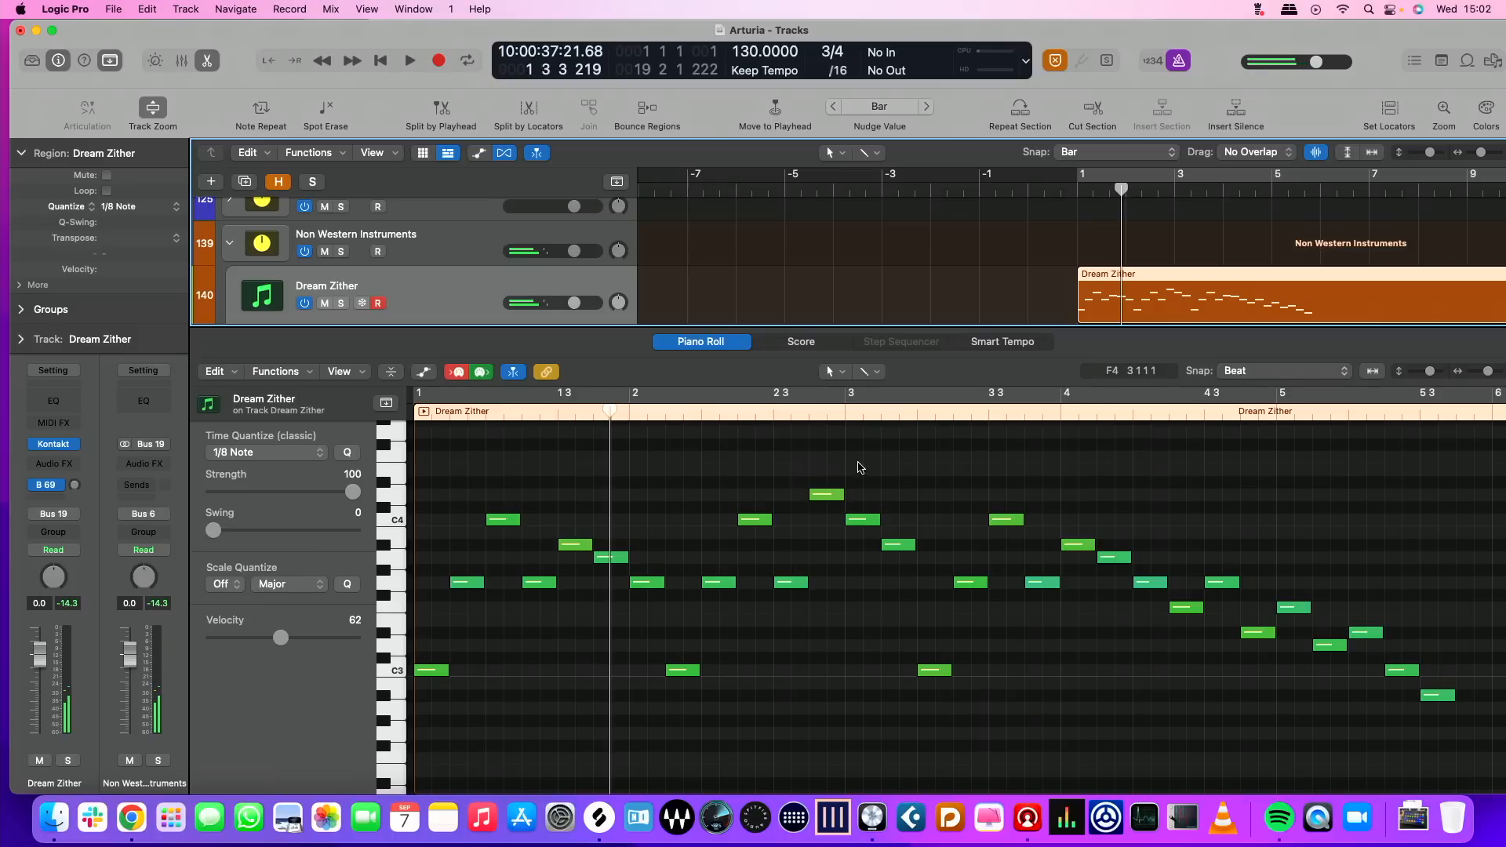
{"action": "scroll", "coordinate": [787, 468], "scroll_direction": "left", "scroll_amount": 10}
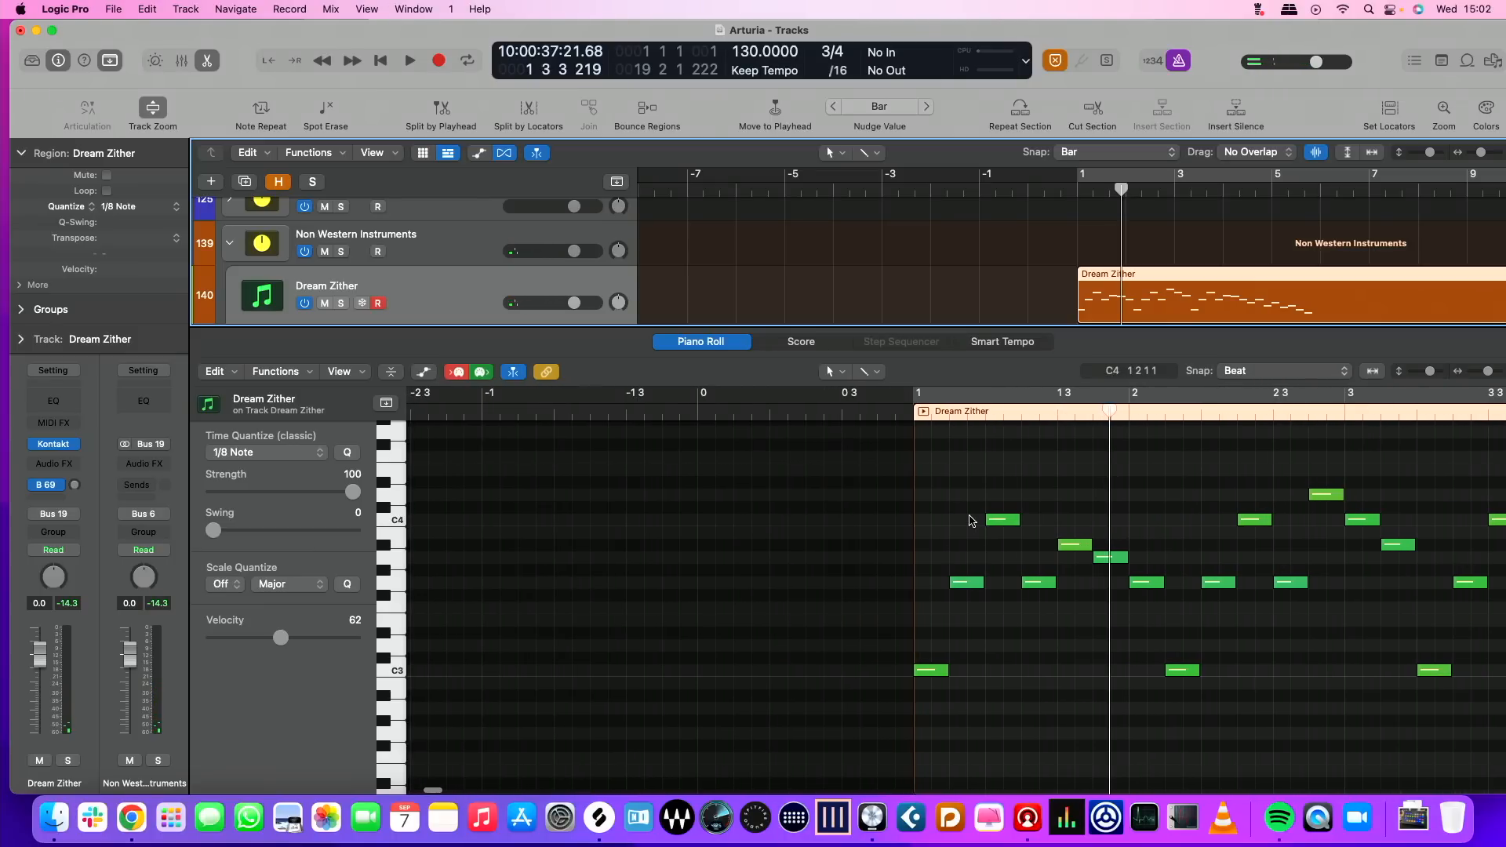
{"action": "scroll", "coordinate": [993, 515], "scroll_direction": "right", "scroll_amount": 10}
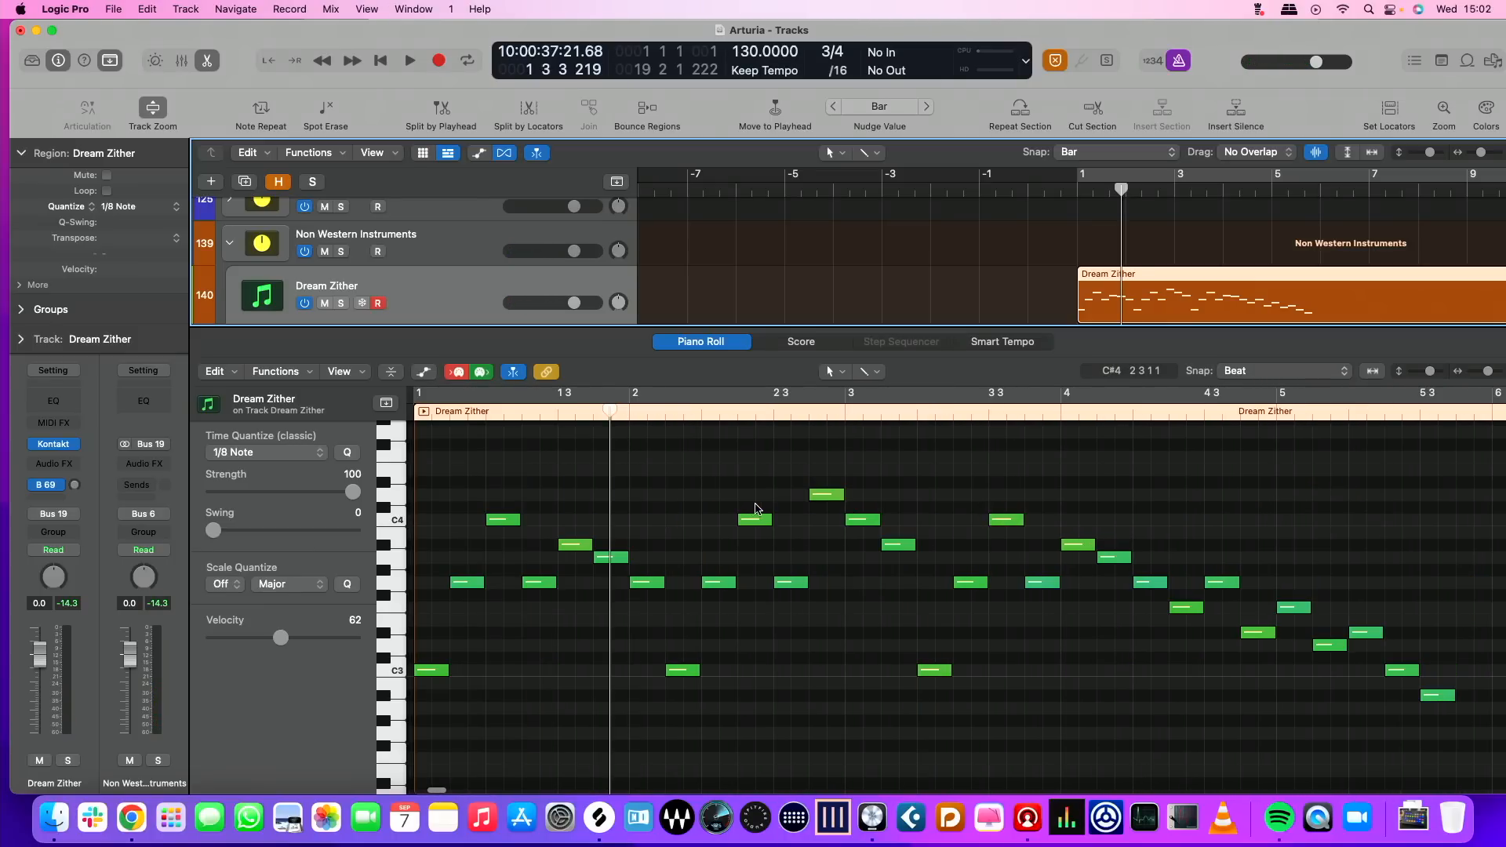
{"action": "key", "text": "super+z"}
Trim the start of the Dream Zither region to bar 1 in the Piano Roll
{"action": "scroll", "coordinate": [706, 484], "scroll_direction": "left", "scroll_amount": 5}
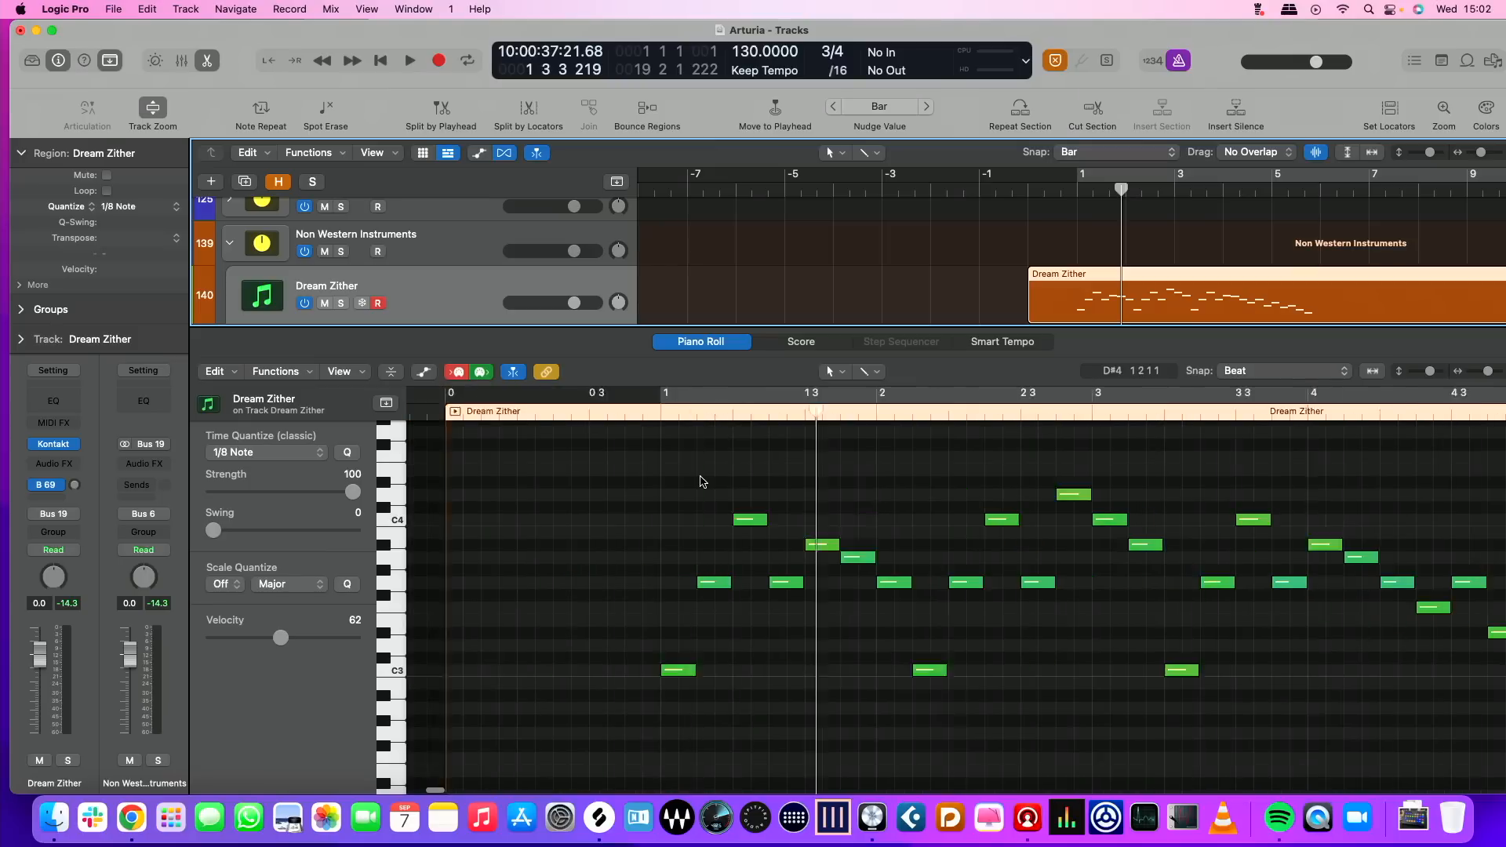
{"action": "scroll", "coordinate": [704, 462], "scroll_direction": "left", "scroll_amount": 2}
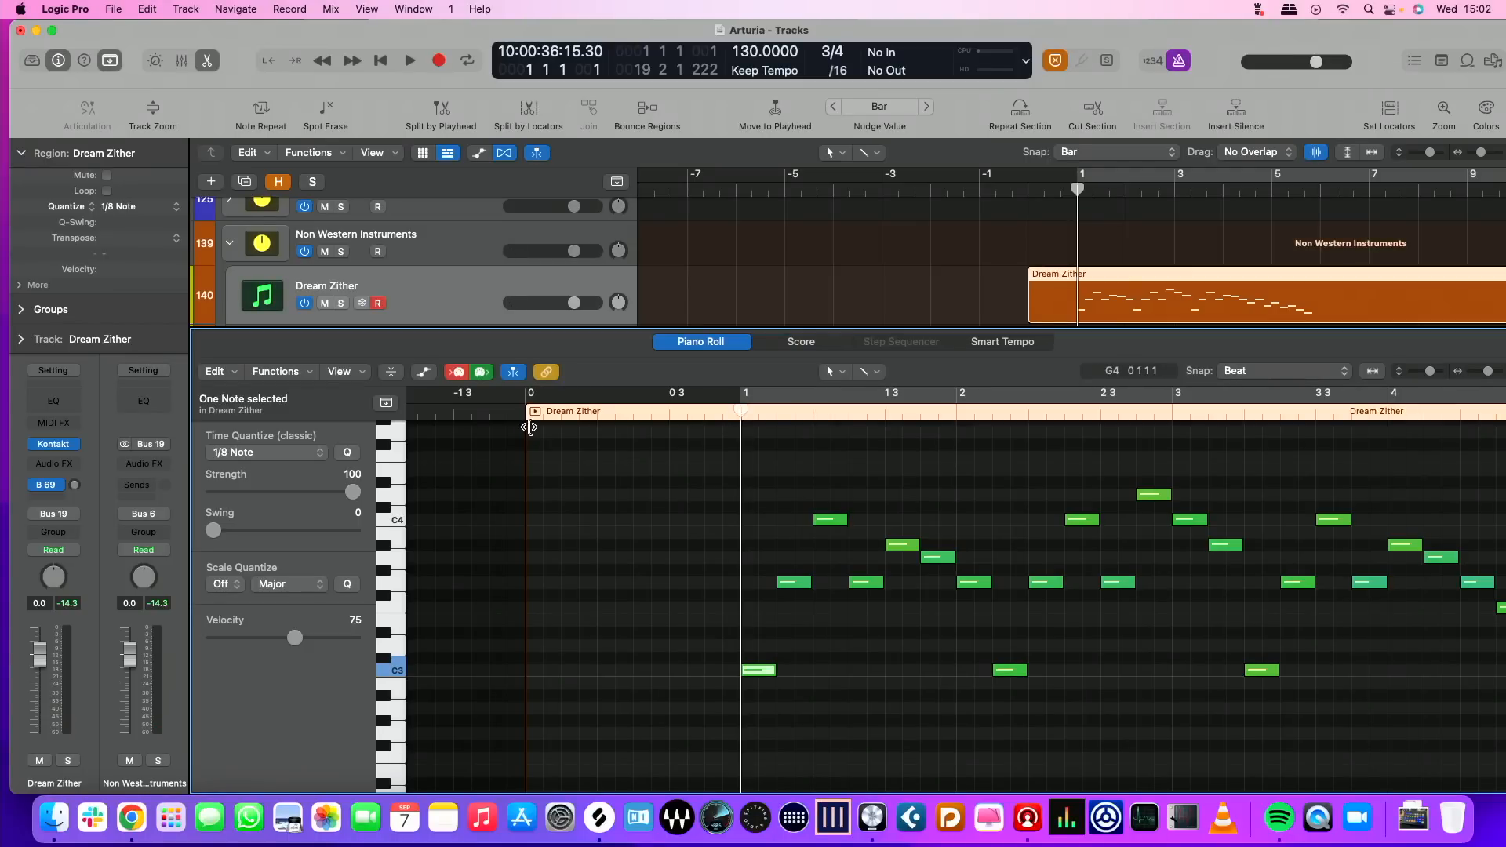
{"action": "left_click_drag", "start_coordinate": [530, 426], "coordinate": [715, 426]}
Play the zither melody through, return the playhead to bar 1, and listen to it again
{"action": "key", "text": "space"}
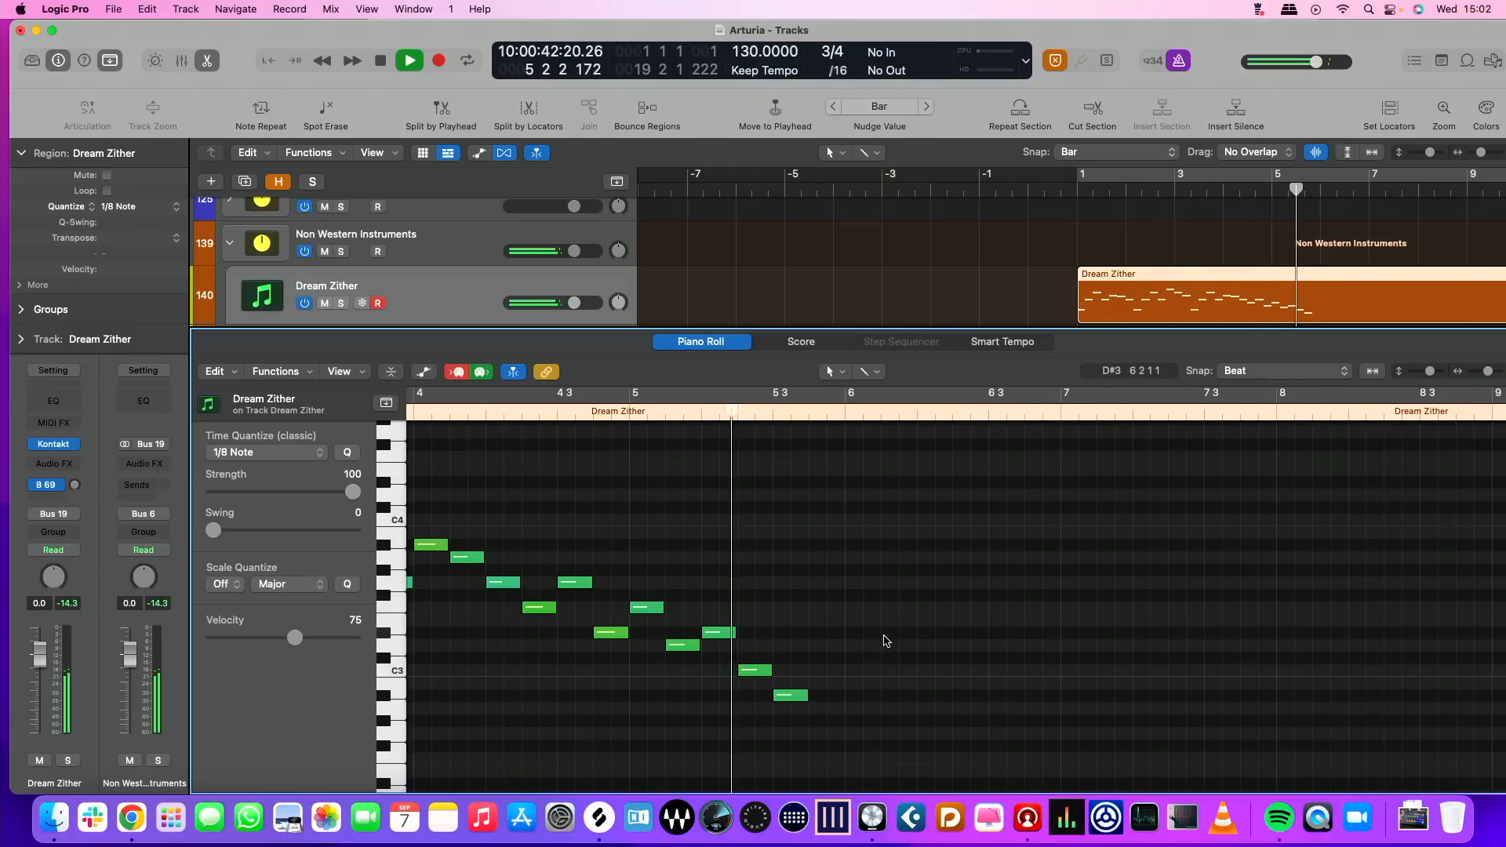
{"action": "key", "text": "space"}
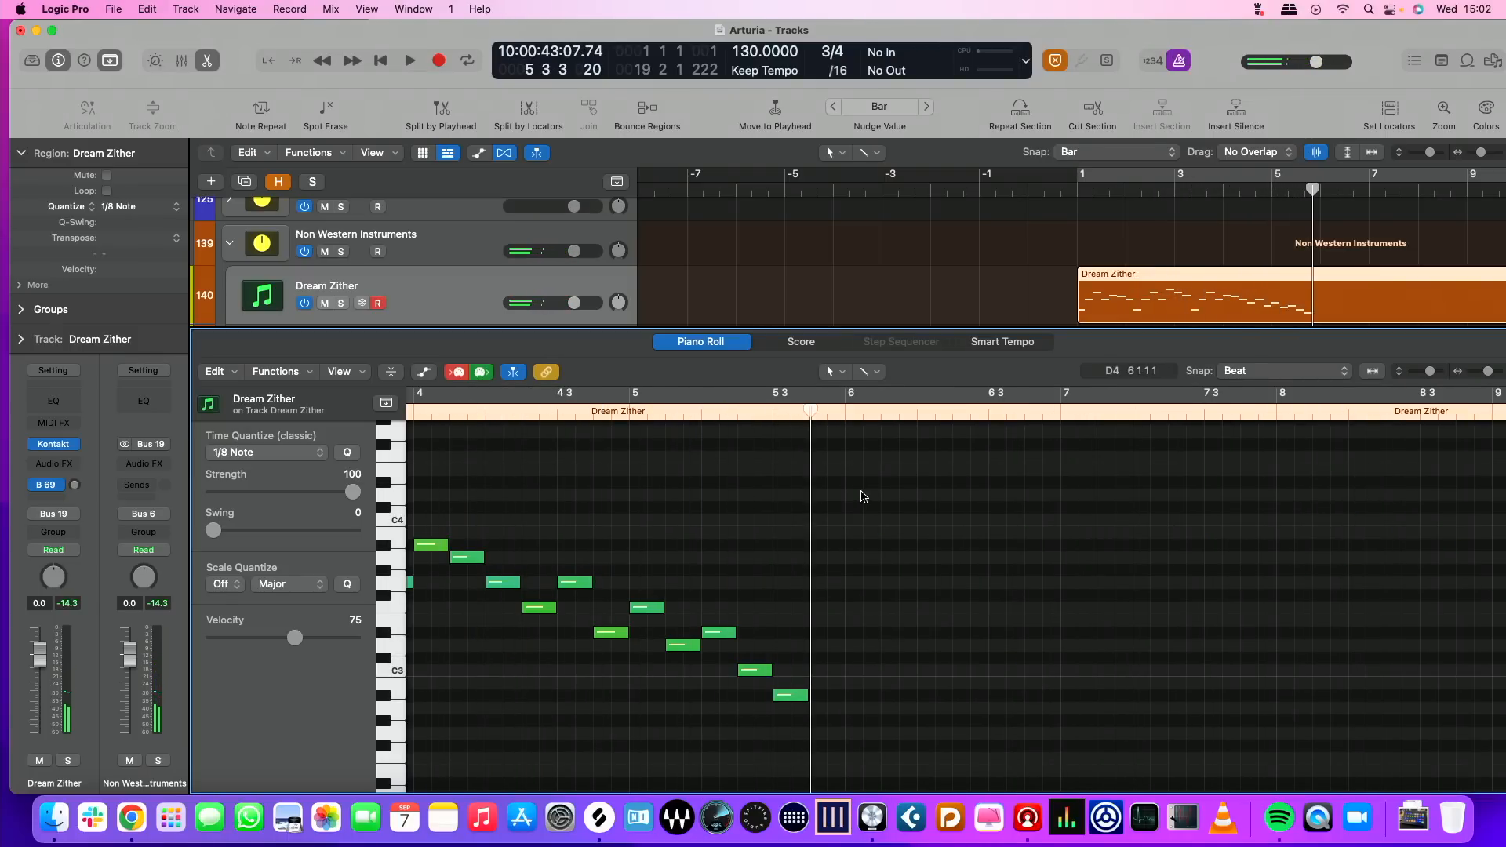
{"action": "double_click", "coordinate": [1082, 195]}
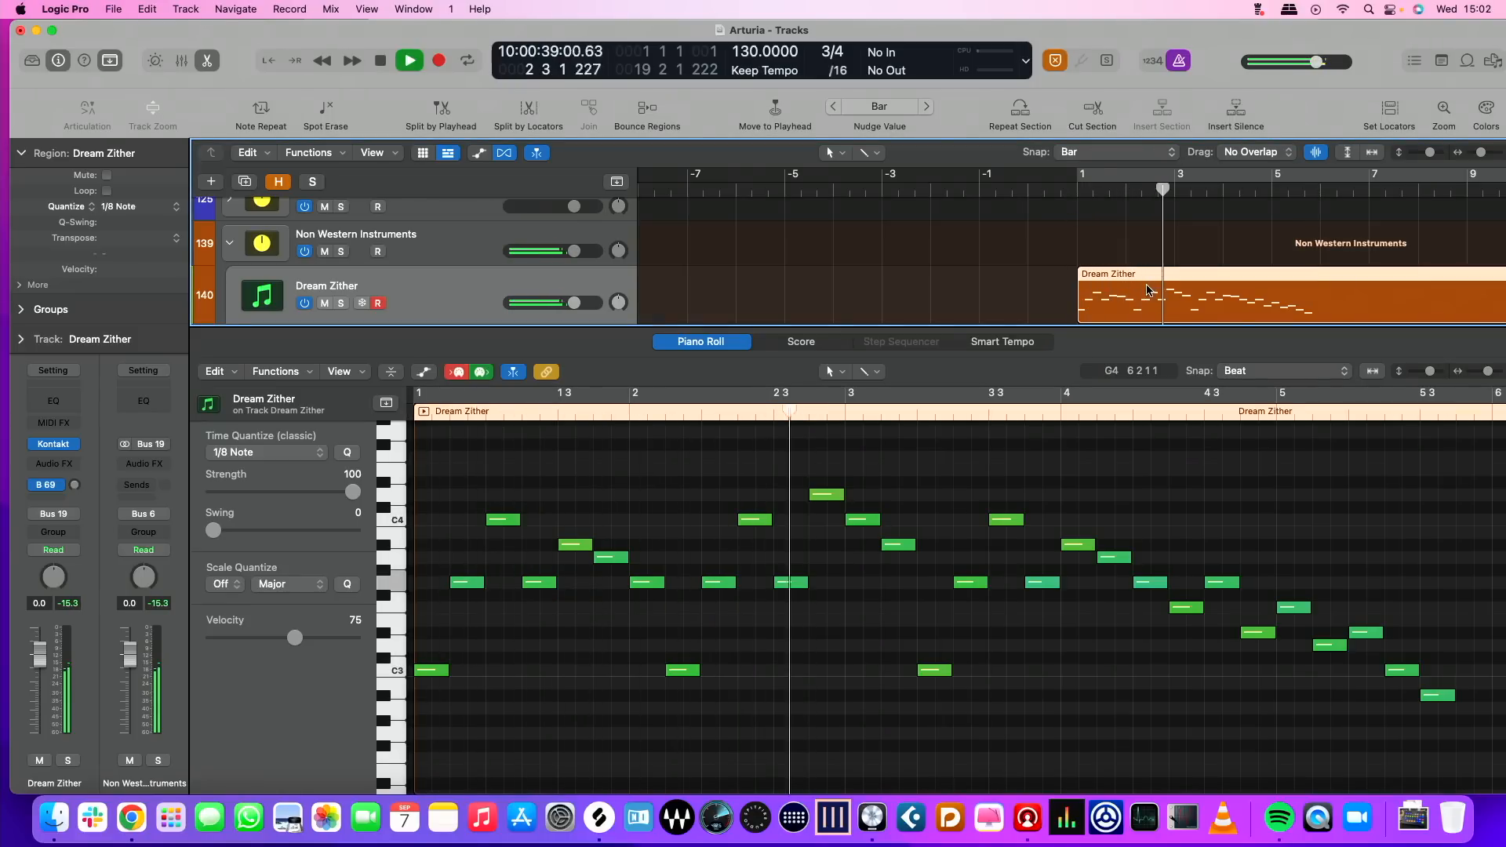
{"action": "key", "text": "space"}
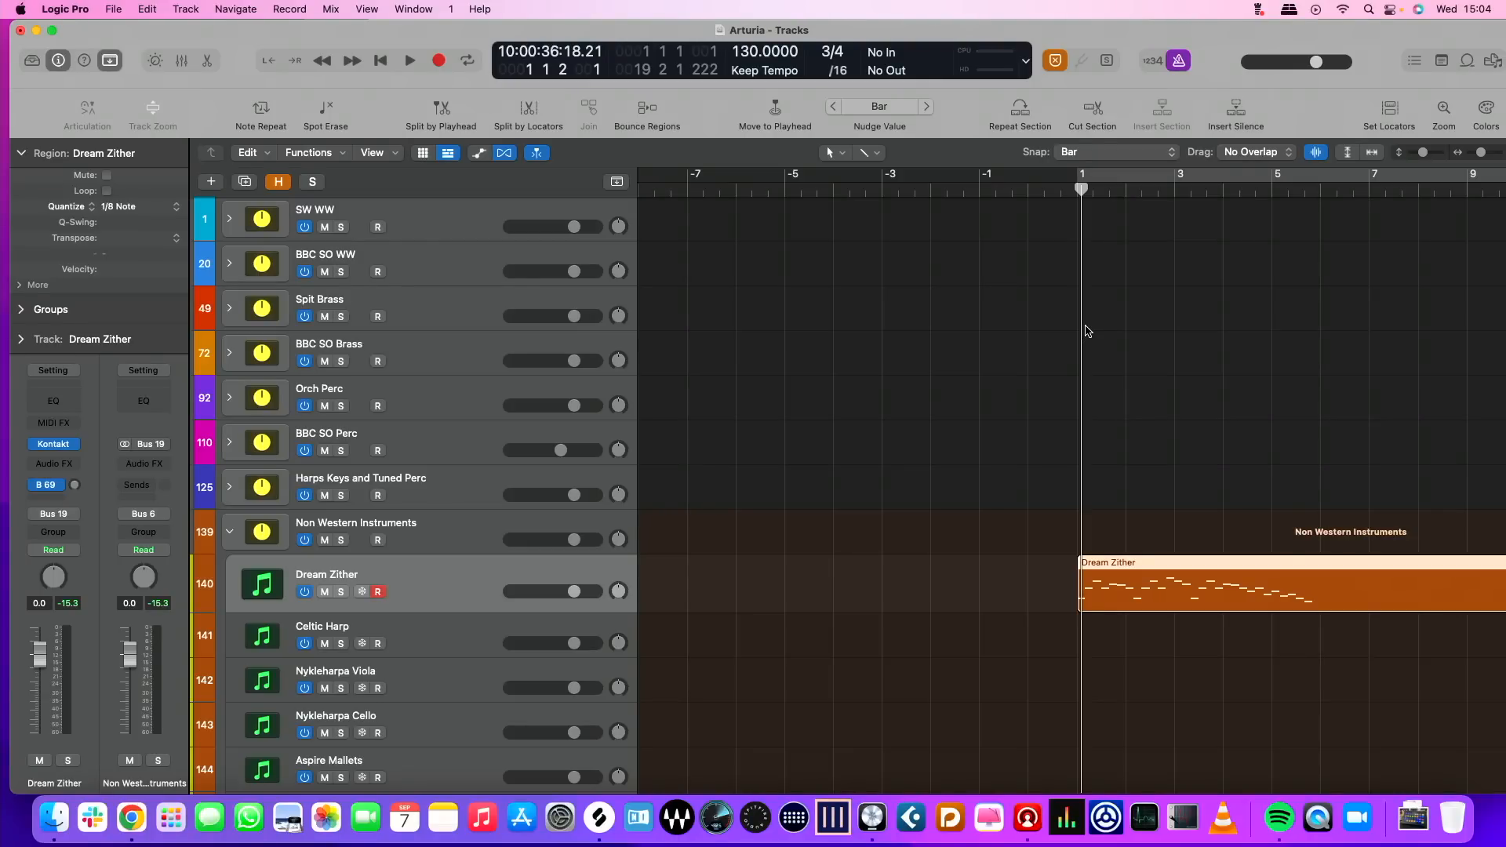
Show the global tracks and add a 7/8 time signature at bar 1
{"action": "key", "text": "g"}
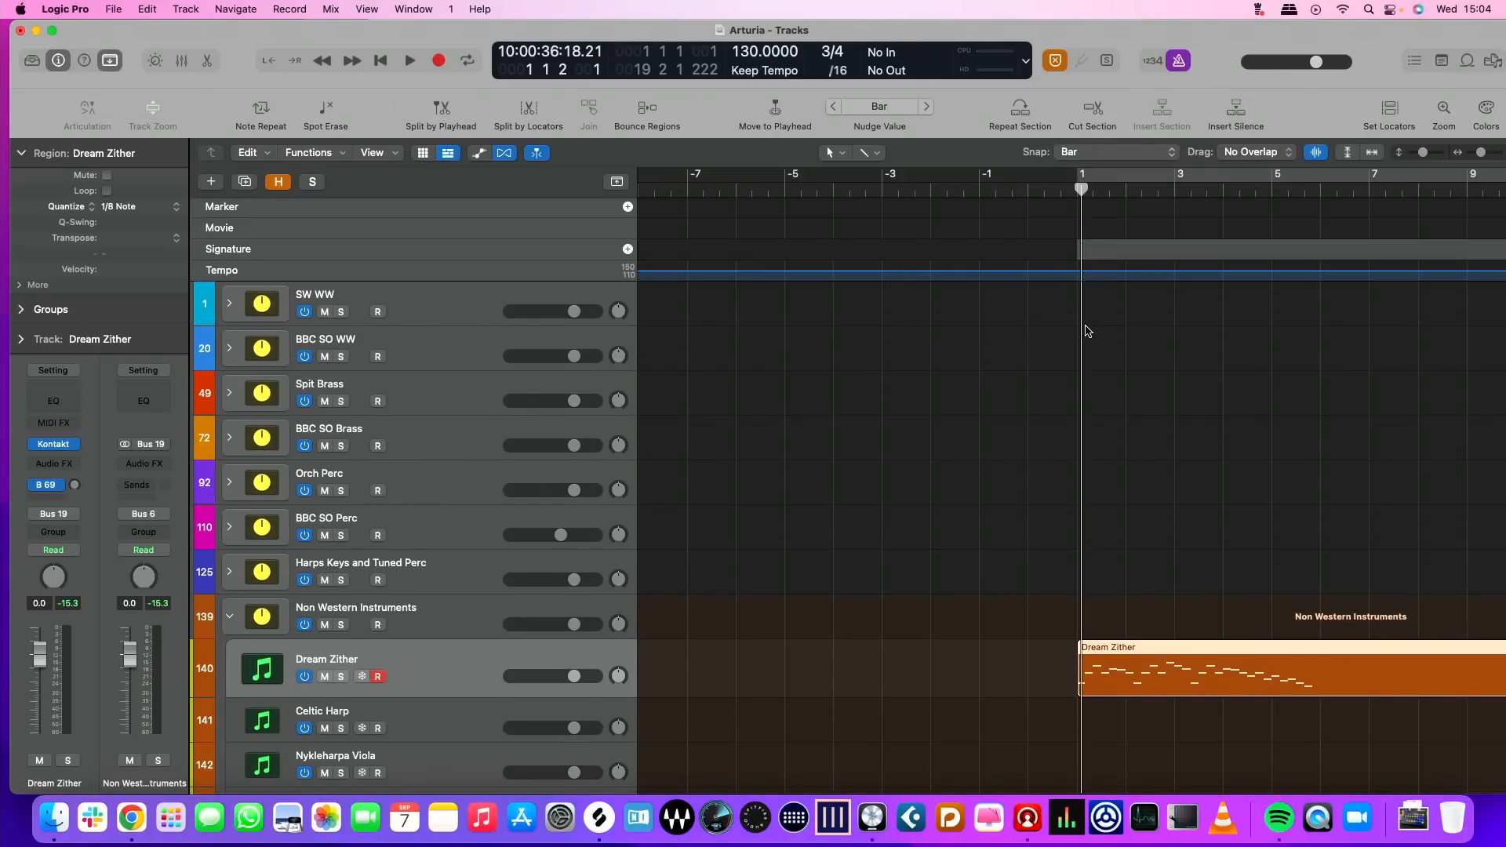
{"action": "left_click", "coordinate": [627, 249]}
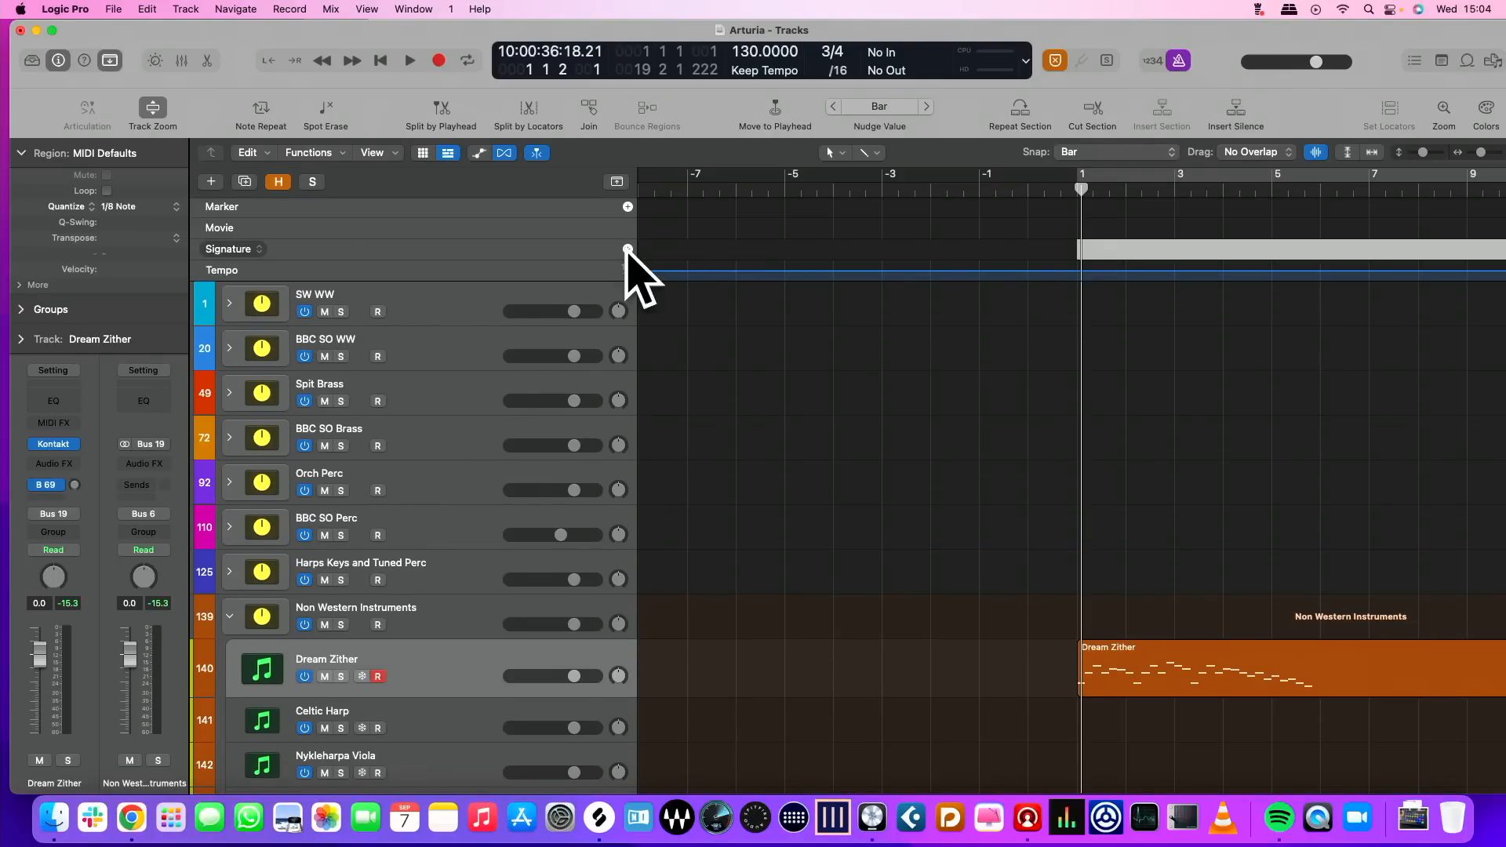
{"action": "left_click", "coordinate": [627, 250]}
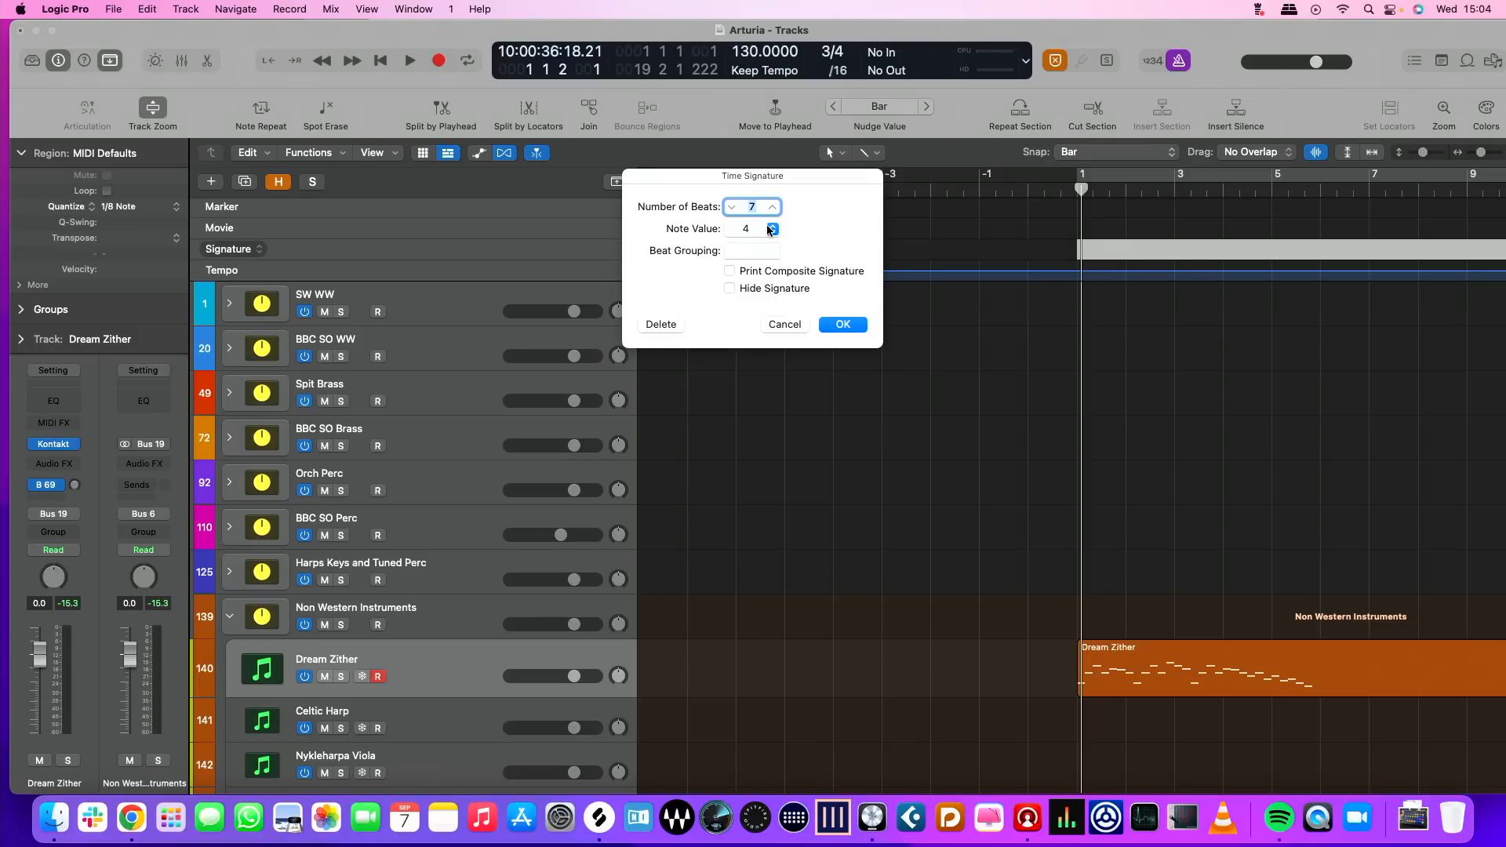
{"action": "left_click", "coordinate": [771, 229]}
{"action": "left_click", "coordinate": [751, 247]}
{"action": "left_click", "coordinate": [842, 325]}
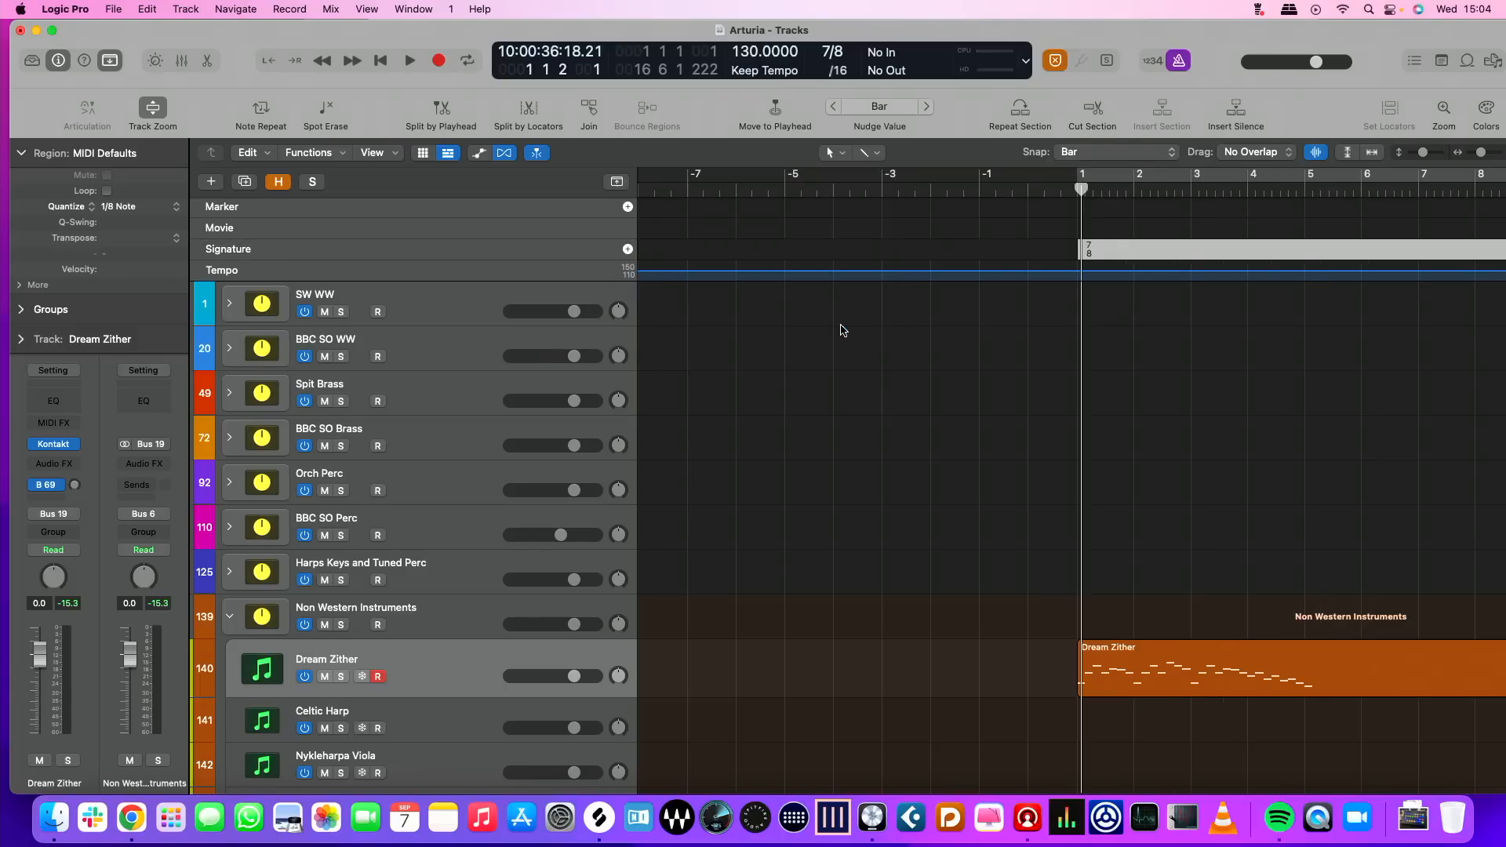
Play the zither melody against the new meter and add a 4/4 time signature at bar 4
{"action": "key", "text": "space"}
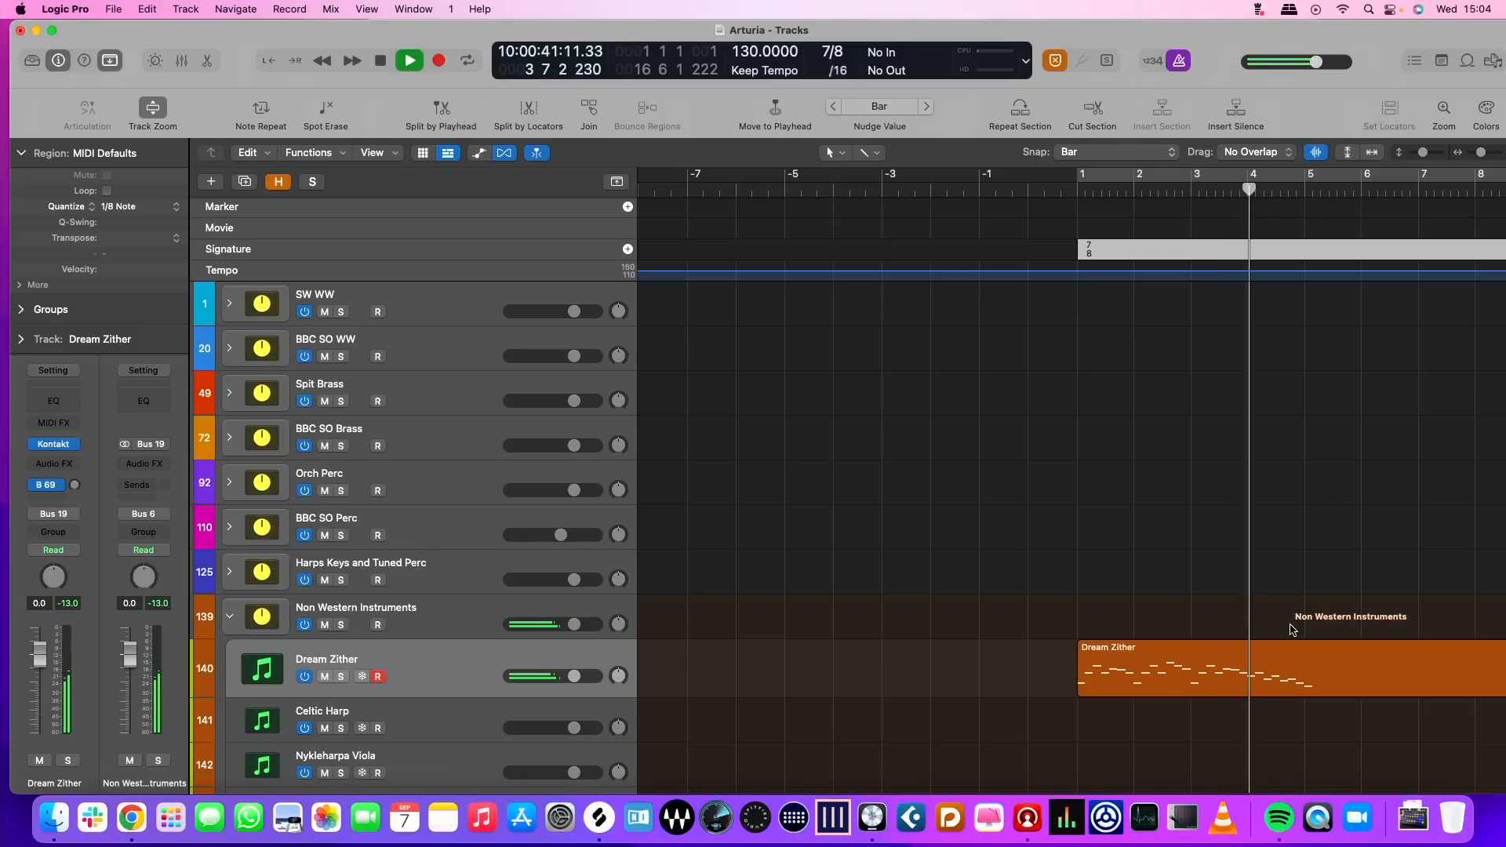
{"action": "key", "text": "space"}
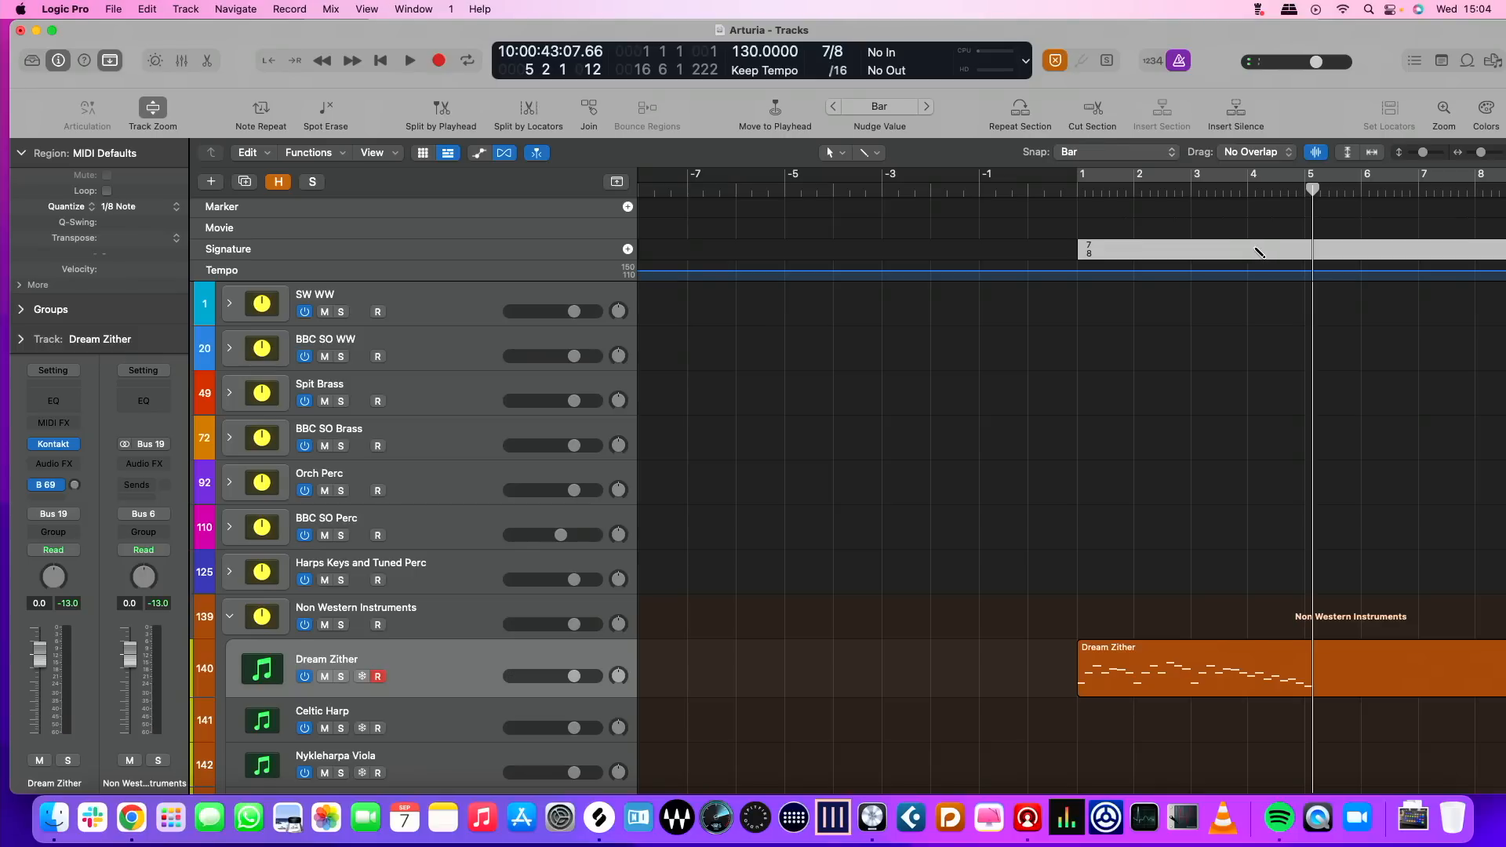
{"action": "left_click", "coordinate": [1311, 251]}
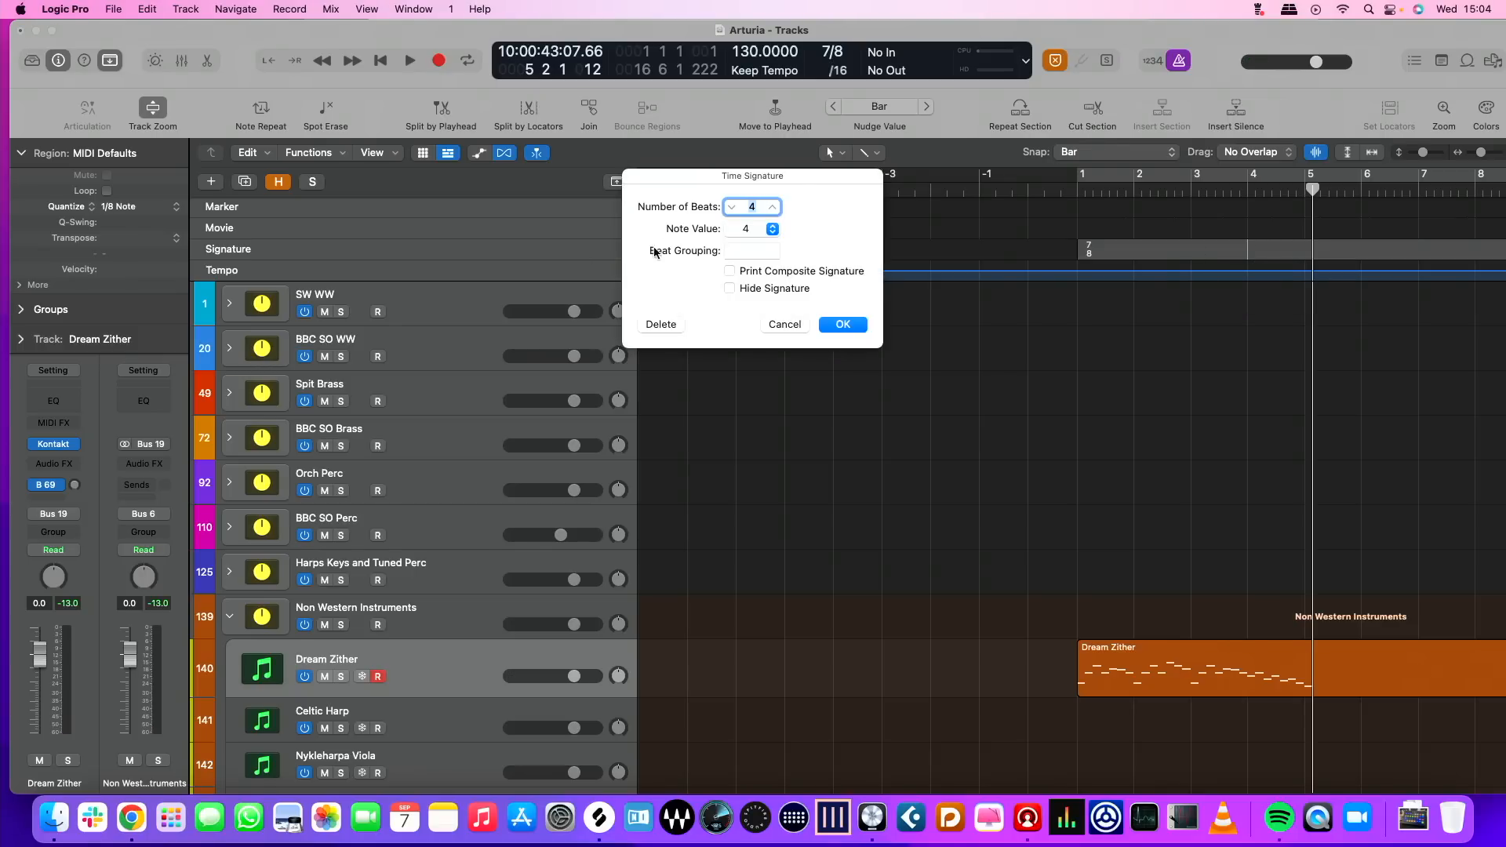
{"action": "left_click", "coordinate": [853, 327]}
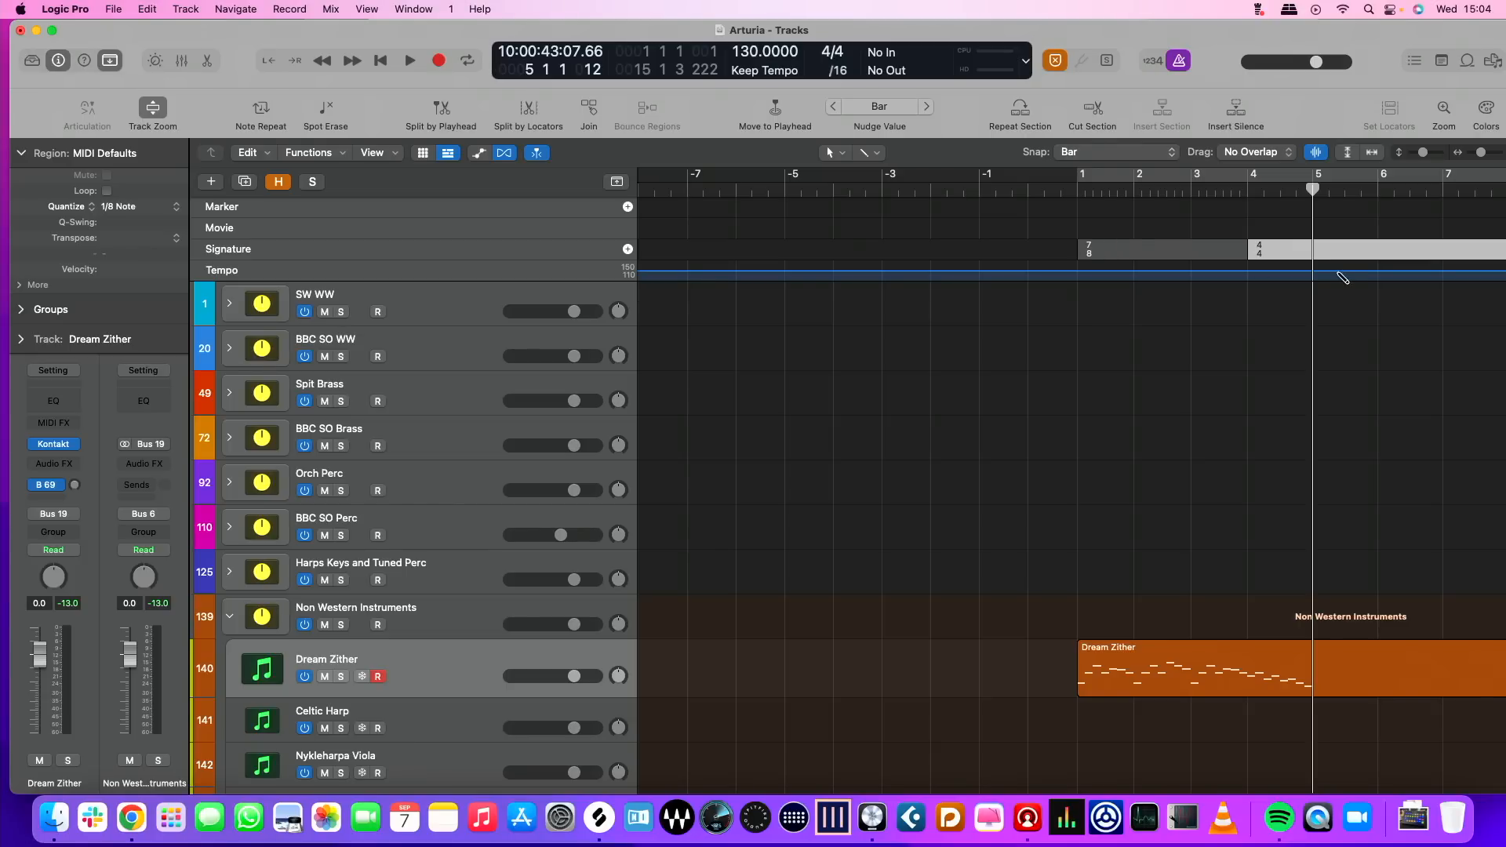
Try to add a time signature with a note value of 8 at bar 5
{"action": "double_click", "coordinate": [1318, 258]}
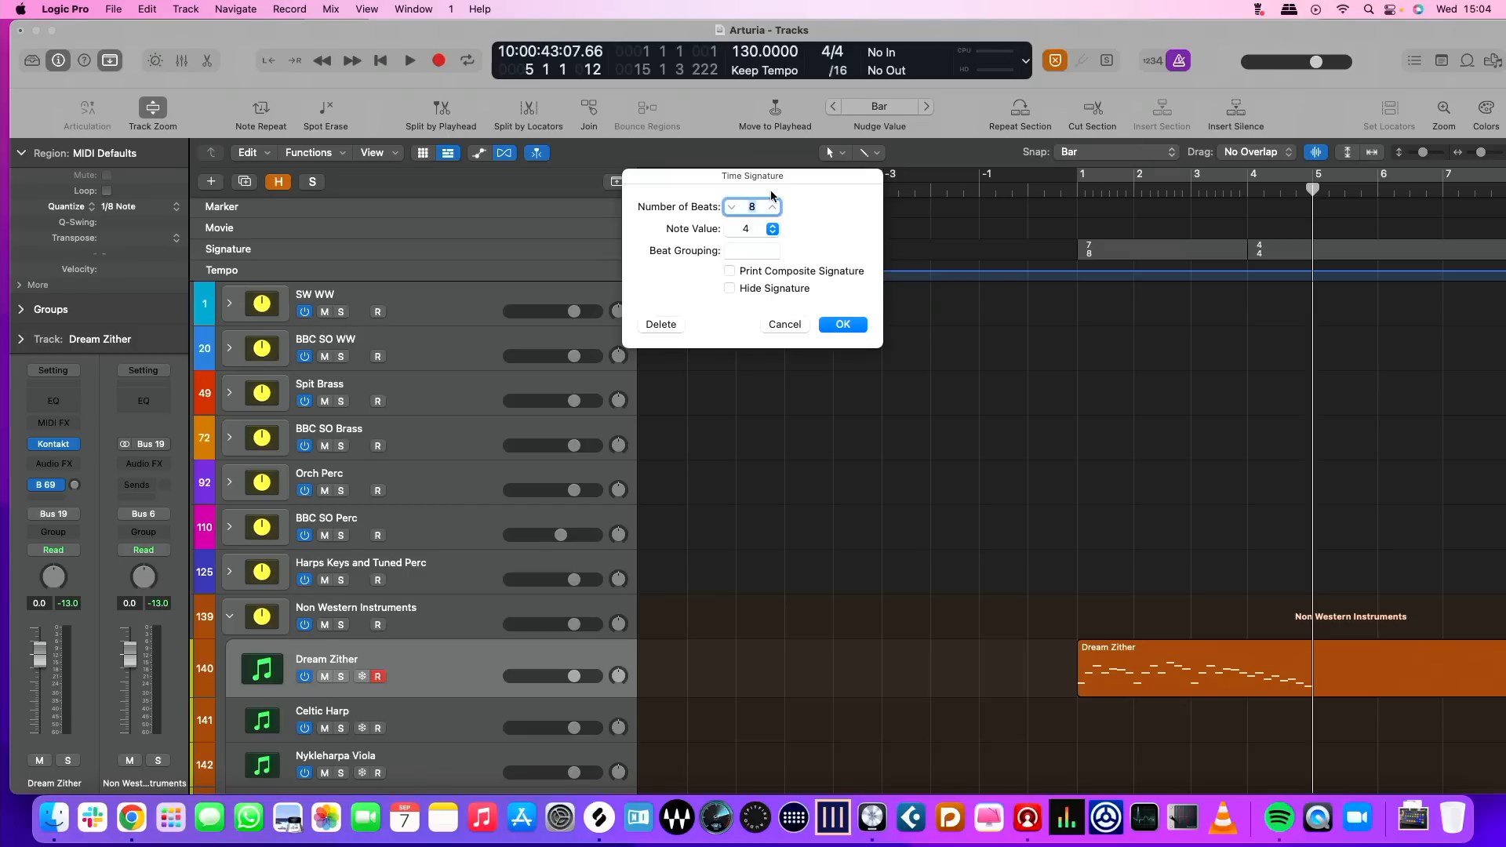
{"action": "left_click", "coordinate": [770, 228]}
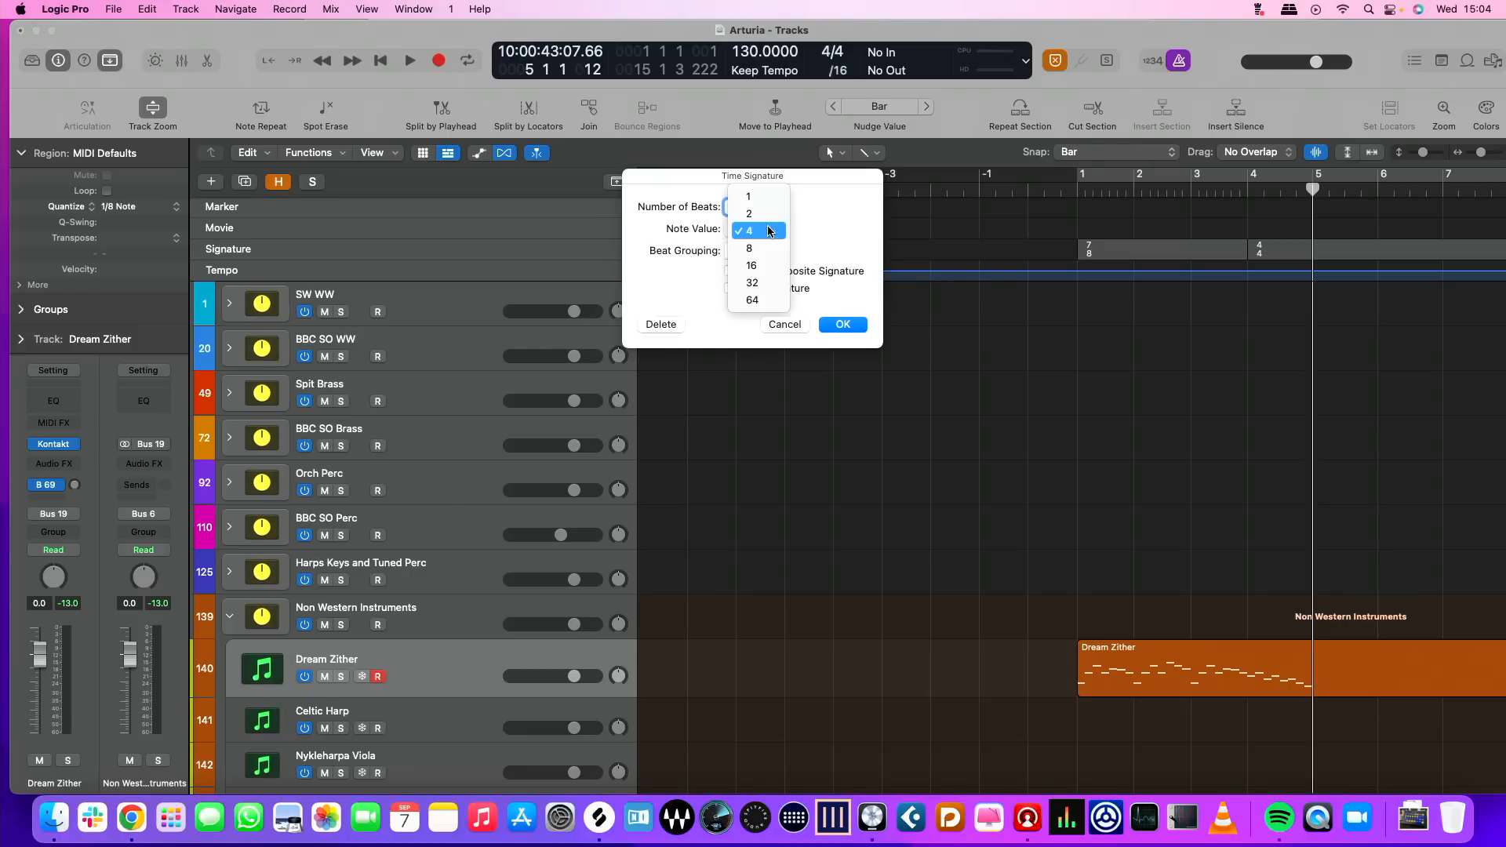
{"action": "left_click", "coordinate": [843, 325]}
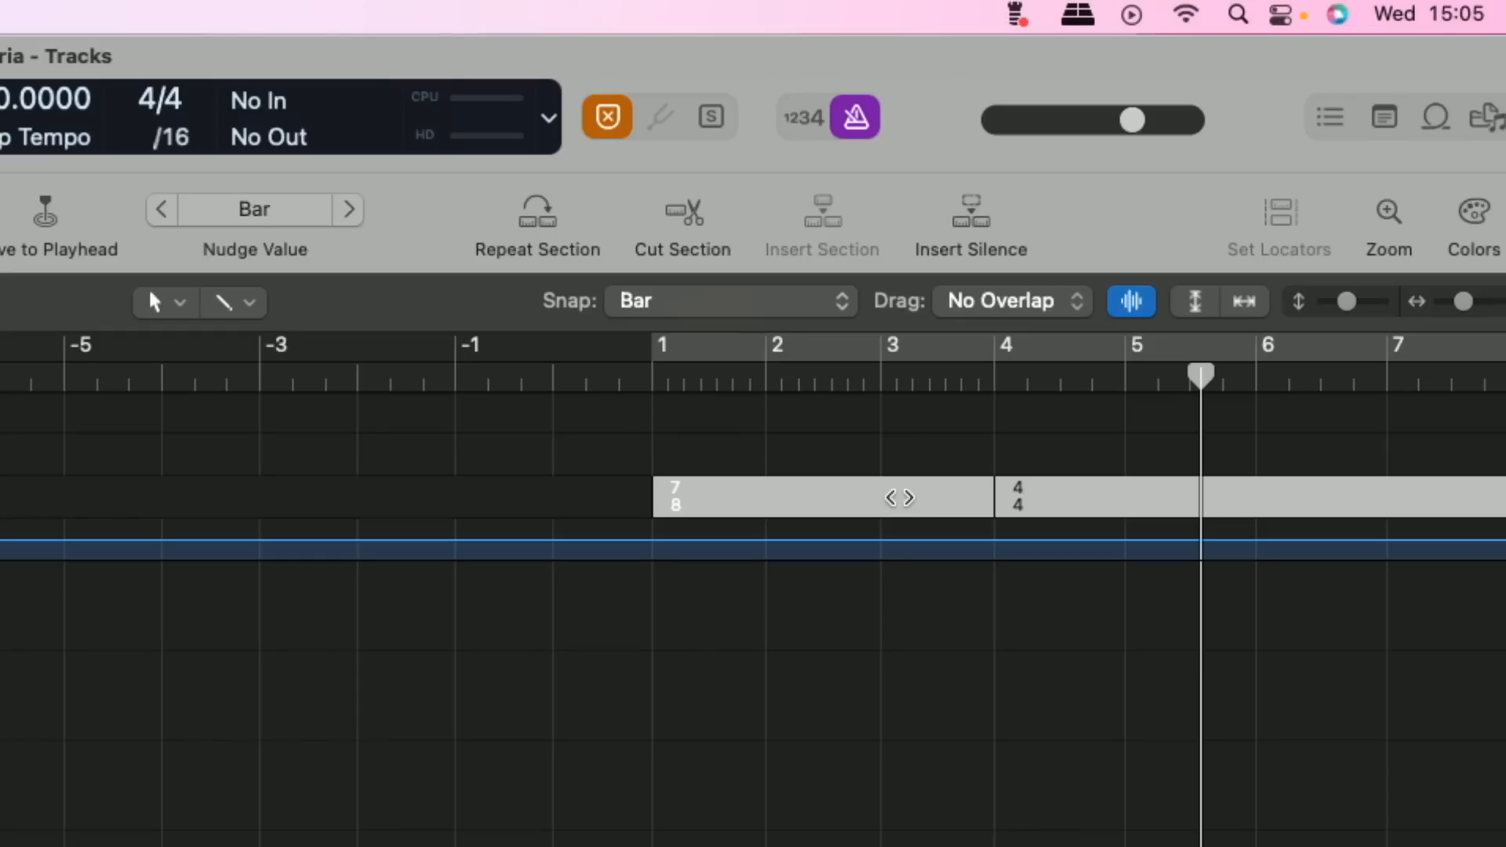
Copy the 7/8 and 4/4 time signatures from bar 1 so that the pattern repeats from bar 5
{"action": "scroll", "coordinate": [754, 589], "scroll_direction": "right", "scroll_amount": 5}
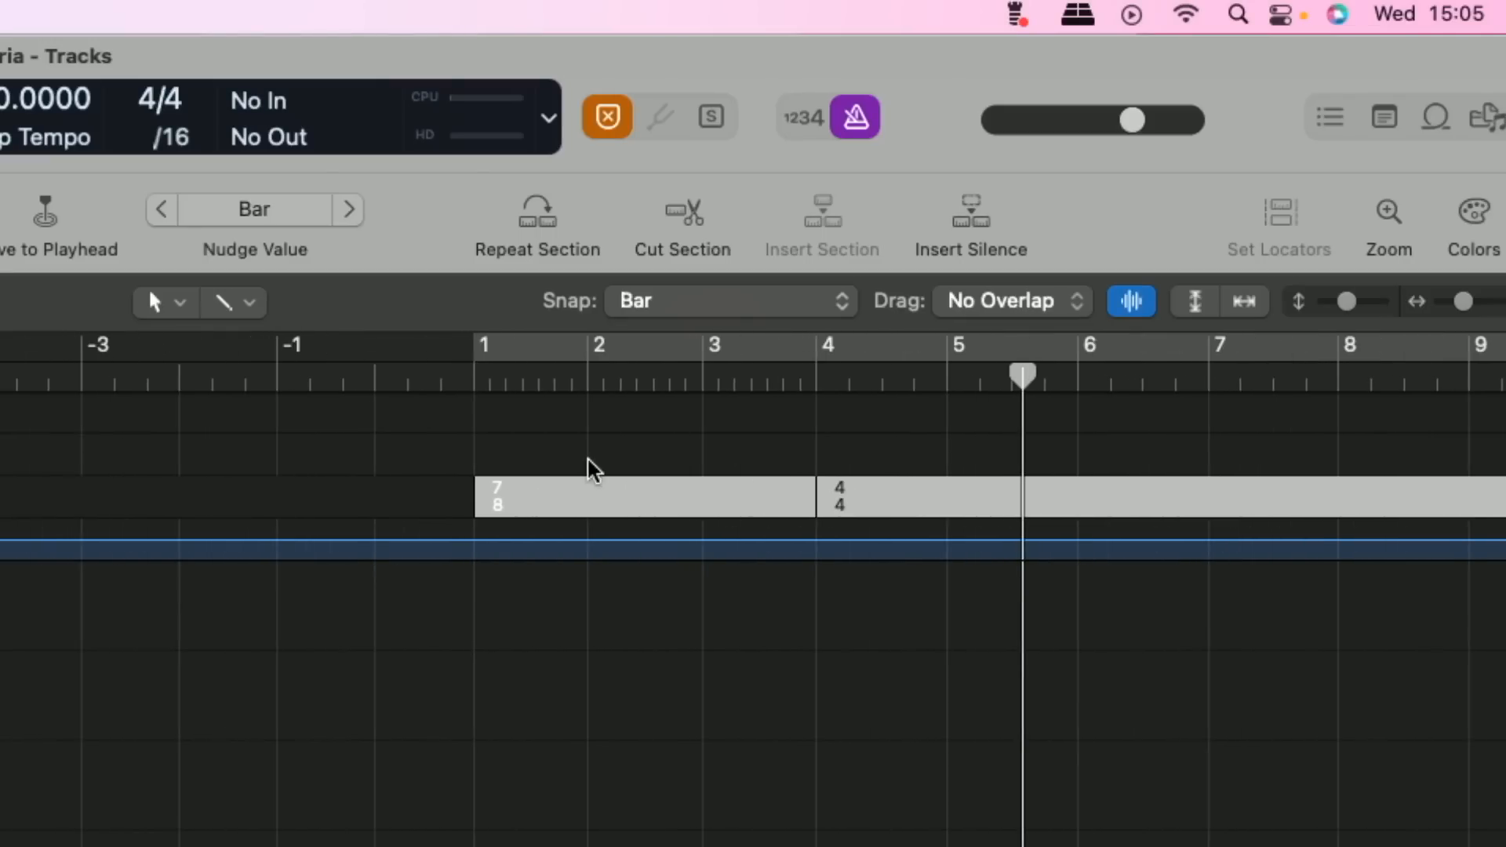
{"action": "left_click_drag", "start_coordinate": [532, 499], "coordinate": [1008, 499]}
{"action": "scroll", "coordinate": [1015, 499], "scroll_direction": "up", "scroll_amount": 10}
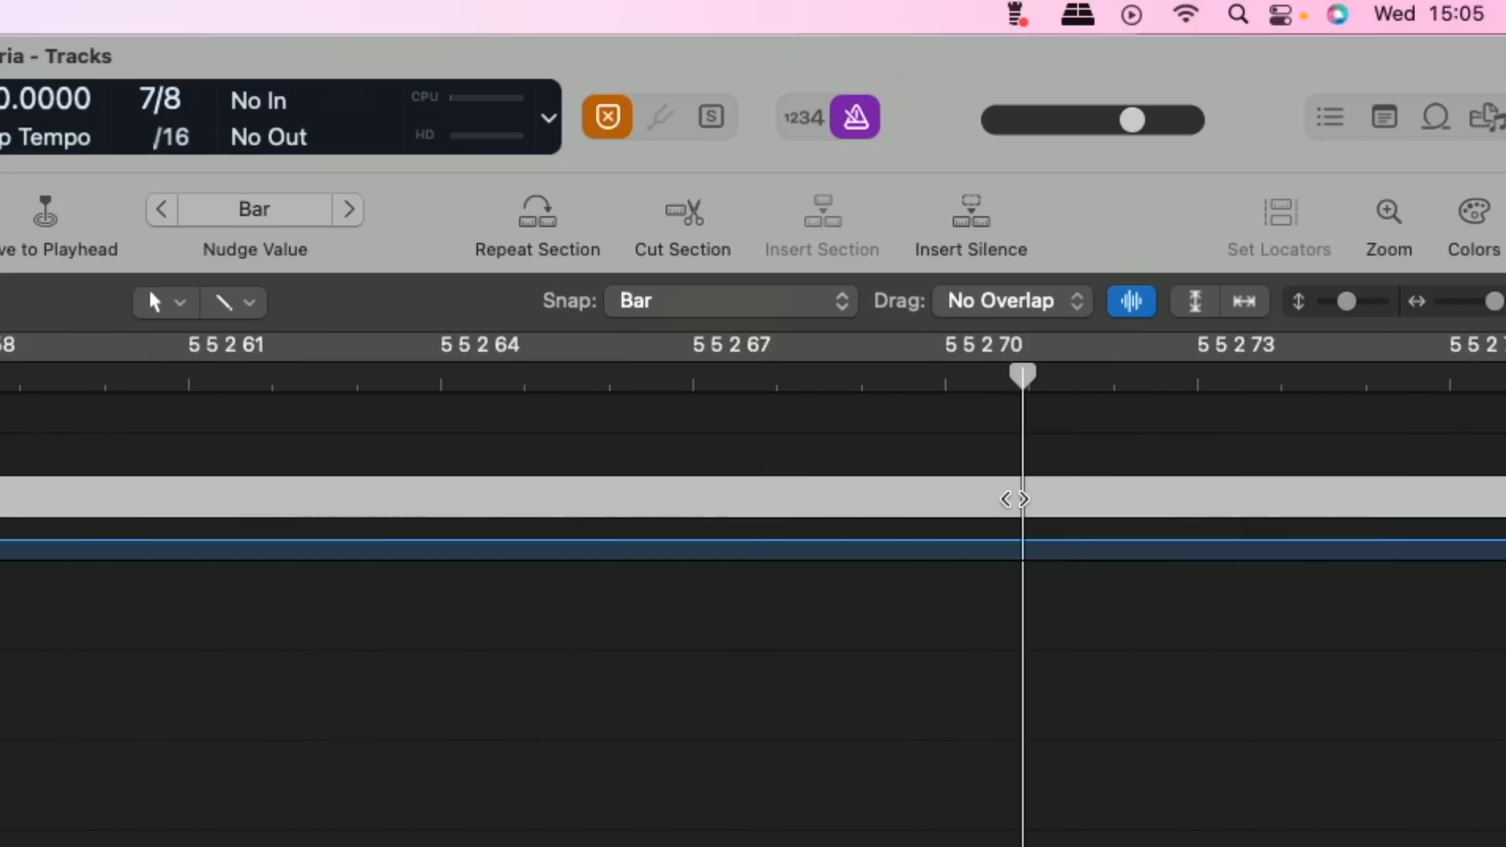
{"action": "scroll", "coordinate": [1010, 498], "scroll_direction": "down", "scroll_amount": 15}
{"action": "scroll", "coordinate": [437, 542], "scroll_direction": "up", "scroll_amount": 5}
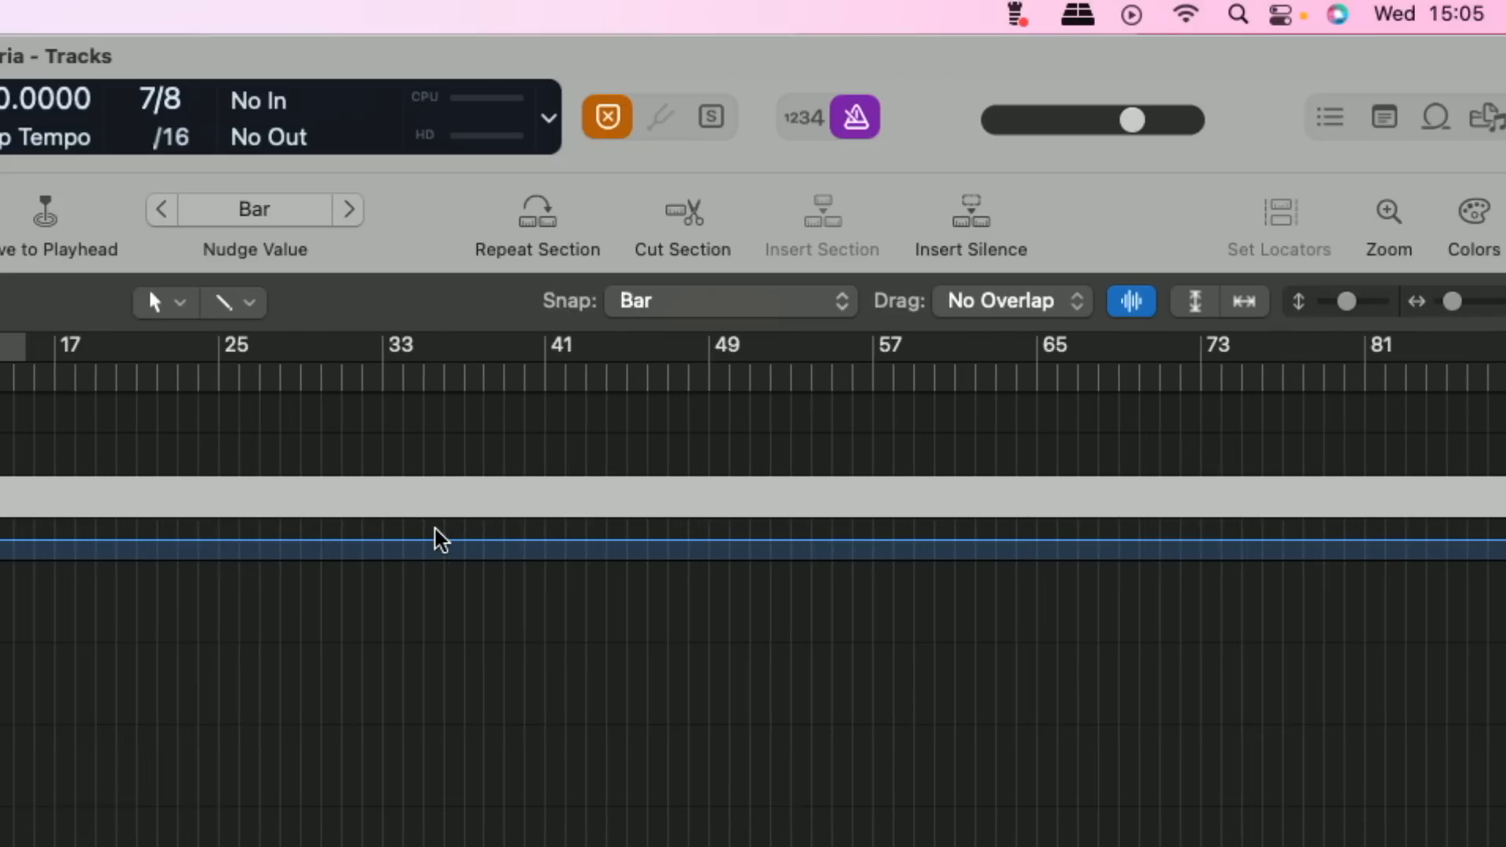
{"action": "scroll", "coordinate": [437, 540], "scroll_direction": "up", "scroll_amount": 1}
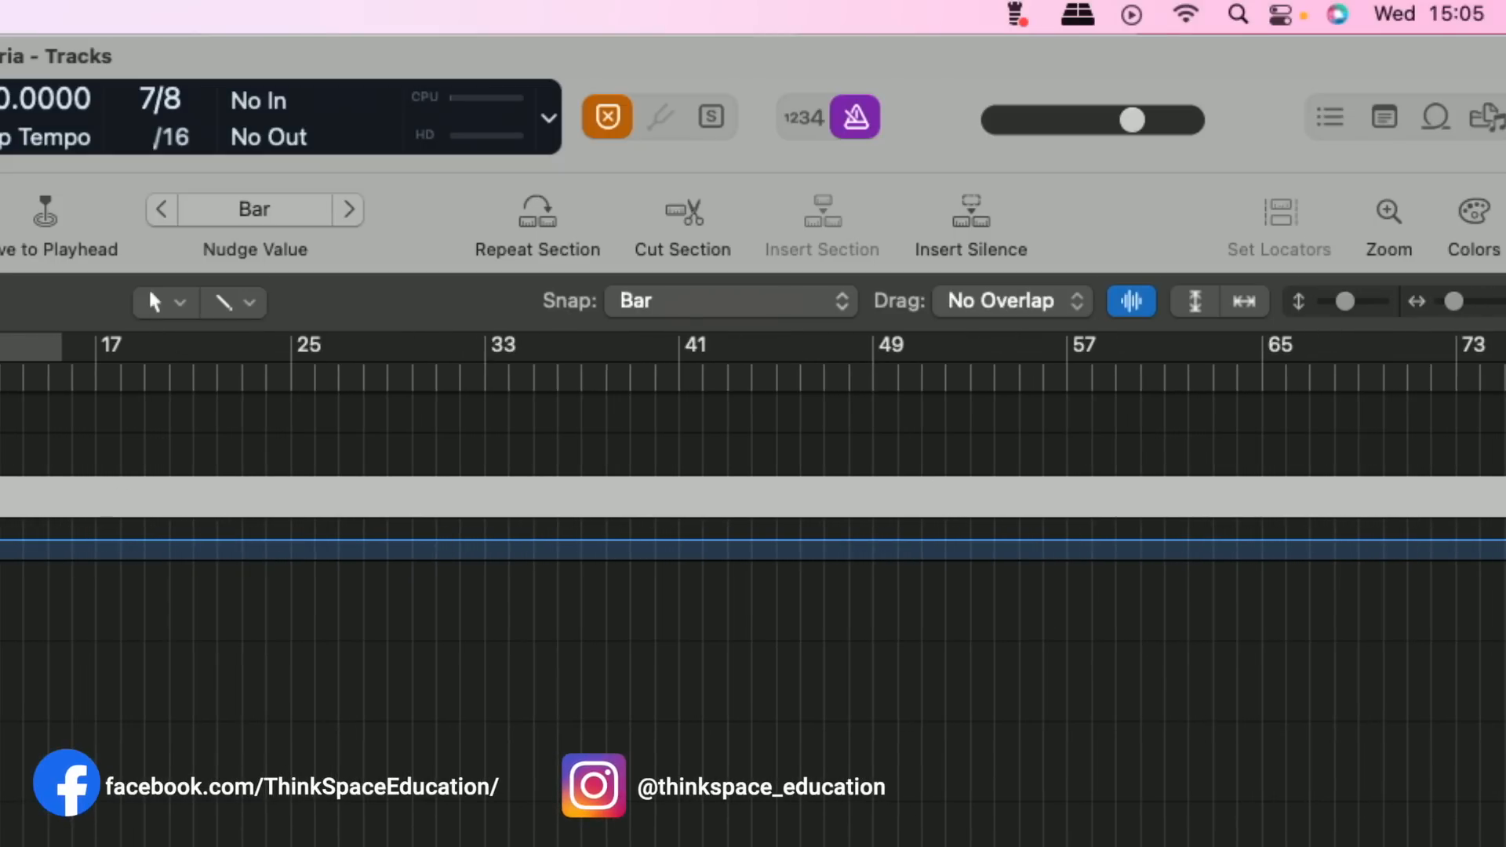
{"action": "scroll", "coordinate": [3, 514], "scroll_direction": "up", "scroll_amount": 10}
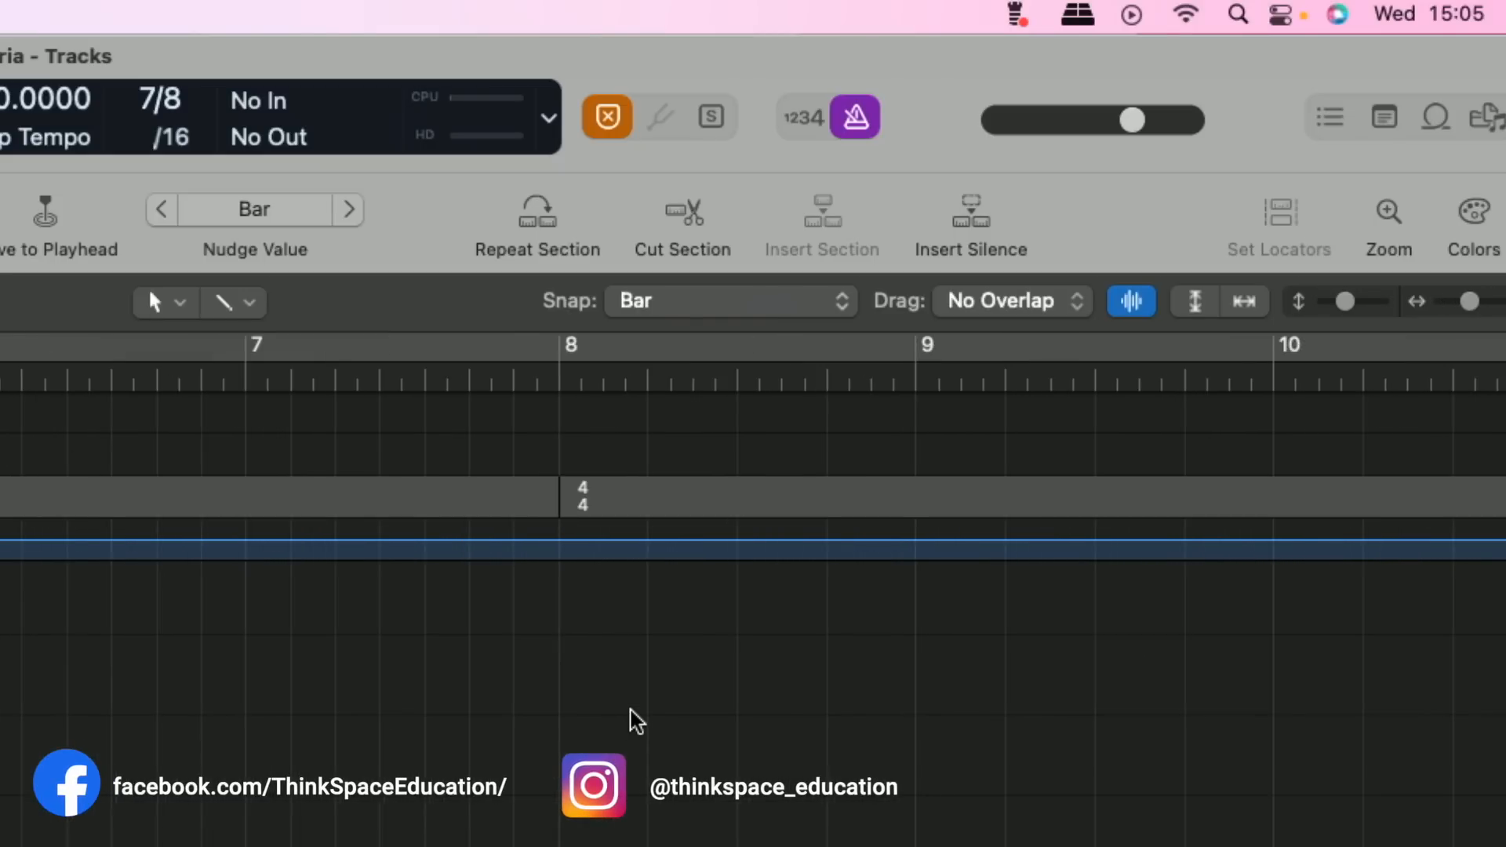
Copy the selected 7/8 and 4/4 signature group to bar 15 and again further along the Signature track
{"action": "scroll", "coordinate": [637, 720], "scroll_direction": "down", "scroll_amount": 5}
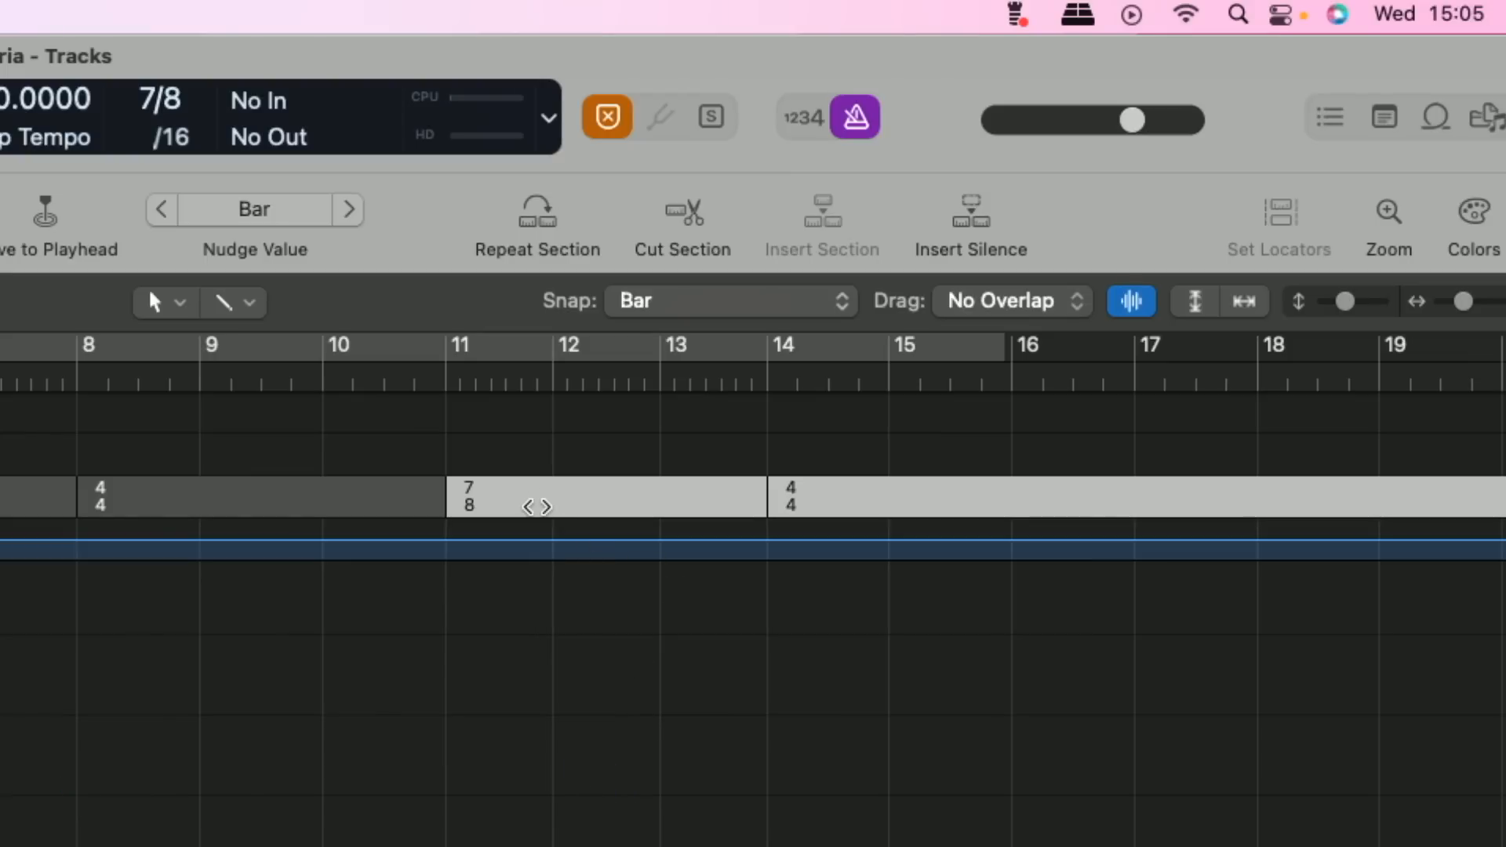
{"action": "mouse_move", "coordinate": [519, 501]}
{"action": "left_mouse_down"}
{"action": "mouse_move", "coordinate": [1023, 487]}
{"action": "mouse_move", "coordinate": [956, 491]}
{"action": "left_mouse_up"}
{"action": "left_click_drag", "start_coordinate": [816, 252], "coordinate": [1381, 254]}
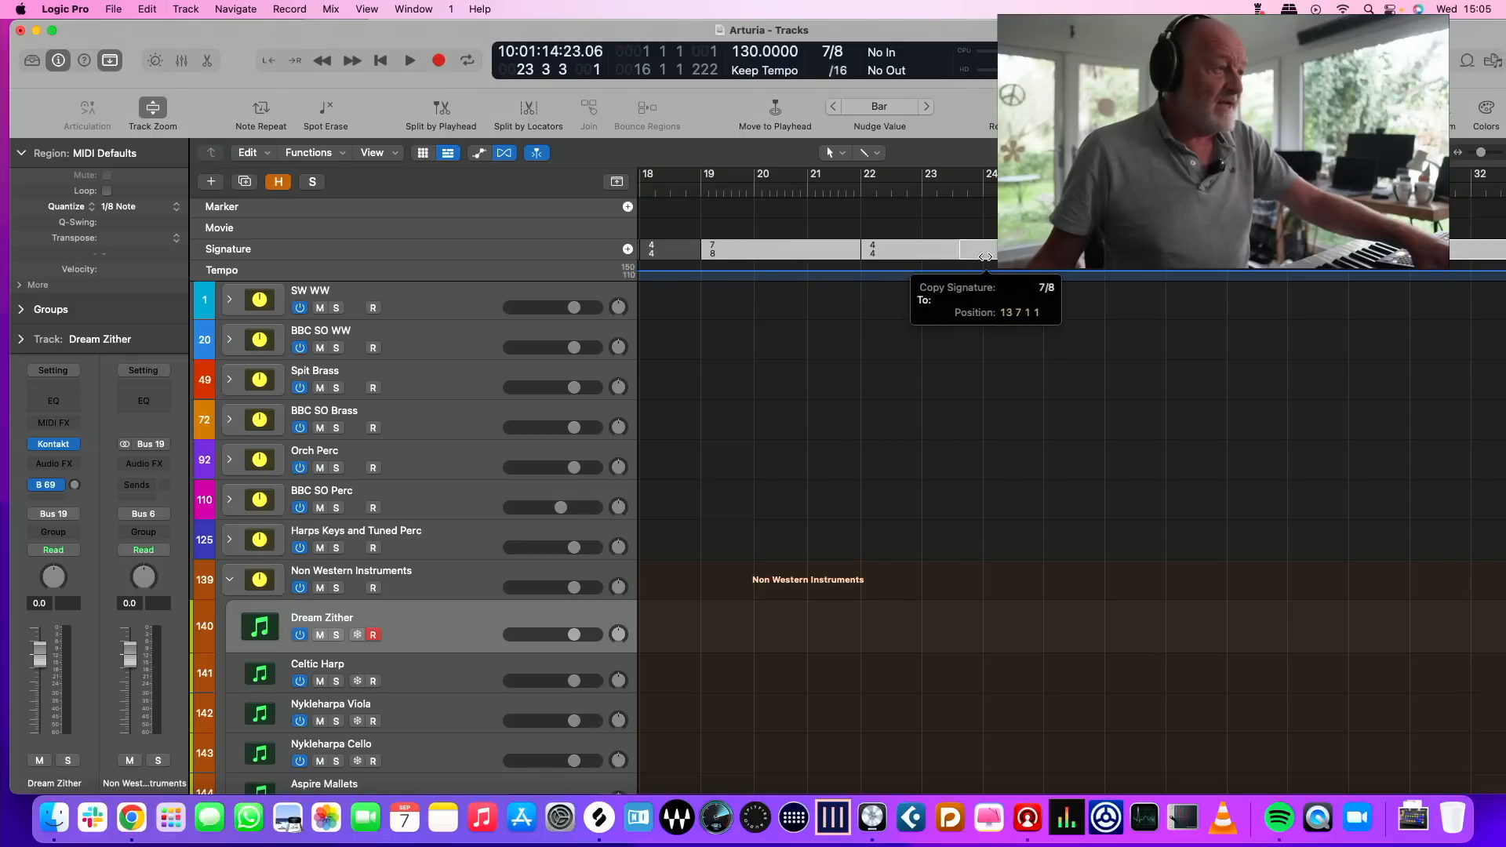
{"action": "scroll", "coordinate": [1163, 333], "scroll_direction": "left", "scroll_amount": 20}
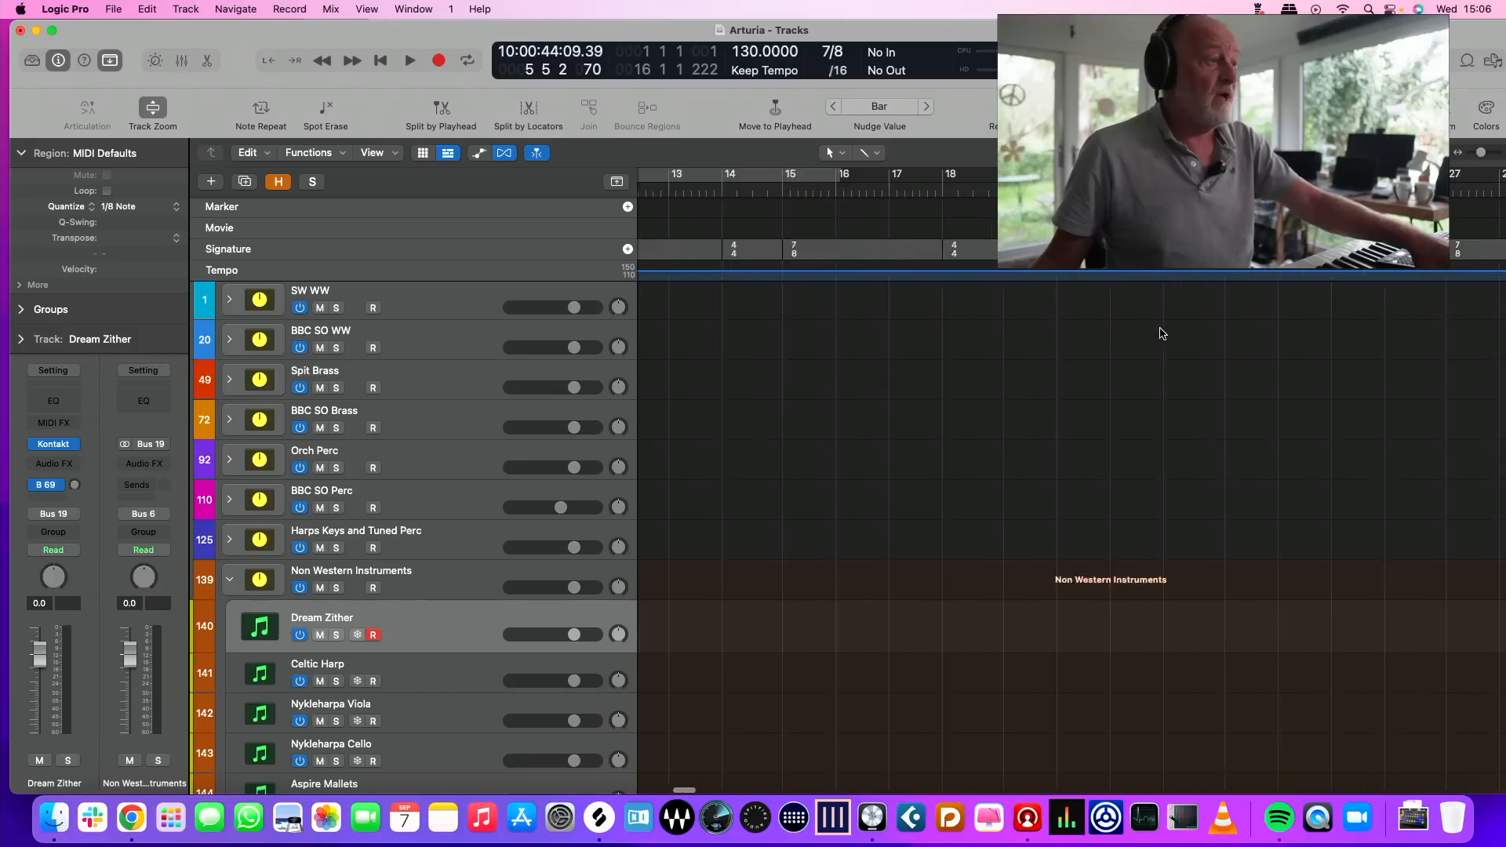
{"action": "key", "text": "Return"}
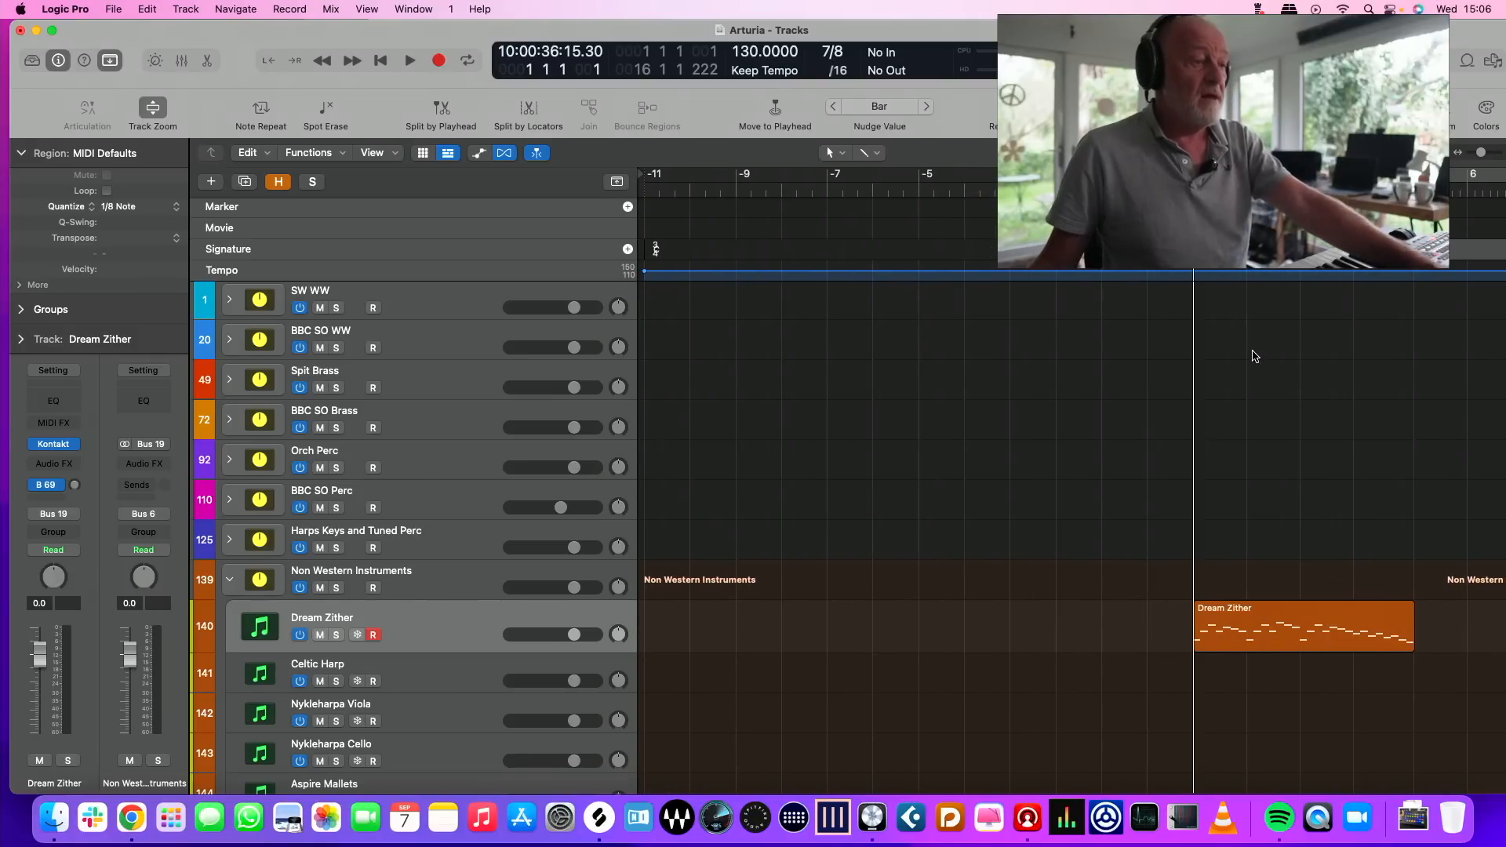
{"action": "left_click", "coordinate": [1244, 612]}
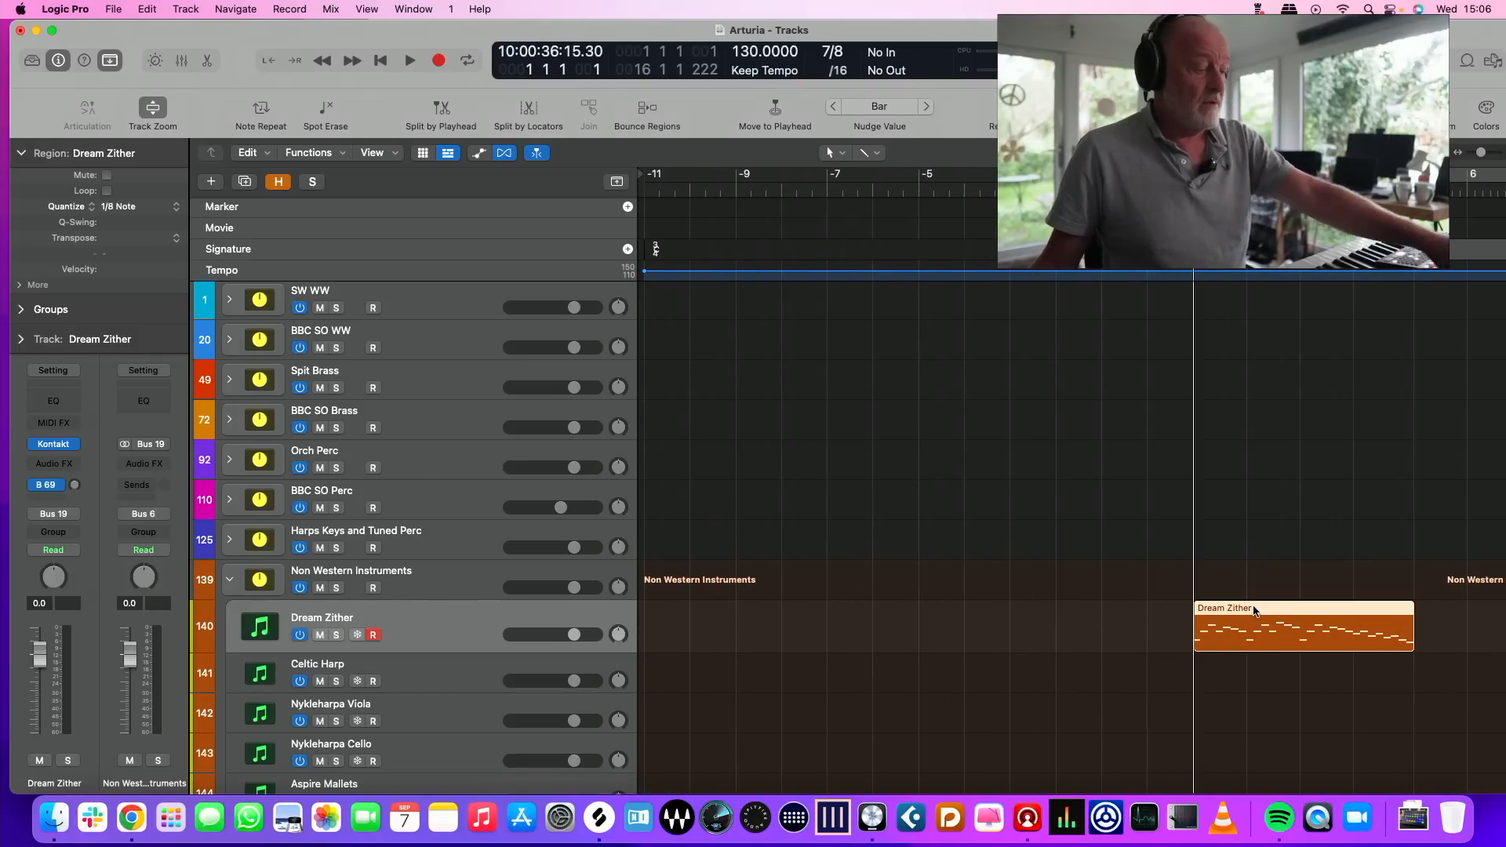
{"action": "key", "text": "r"}
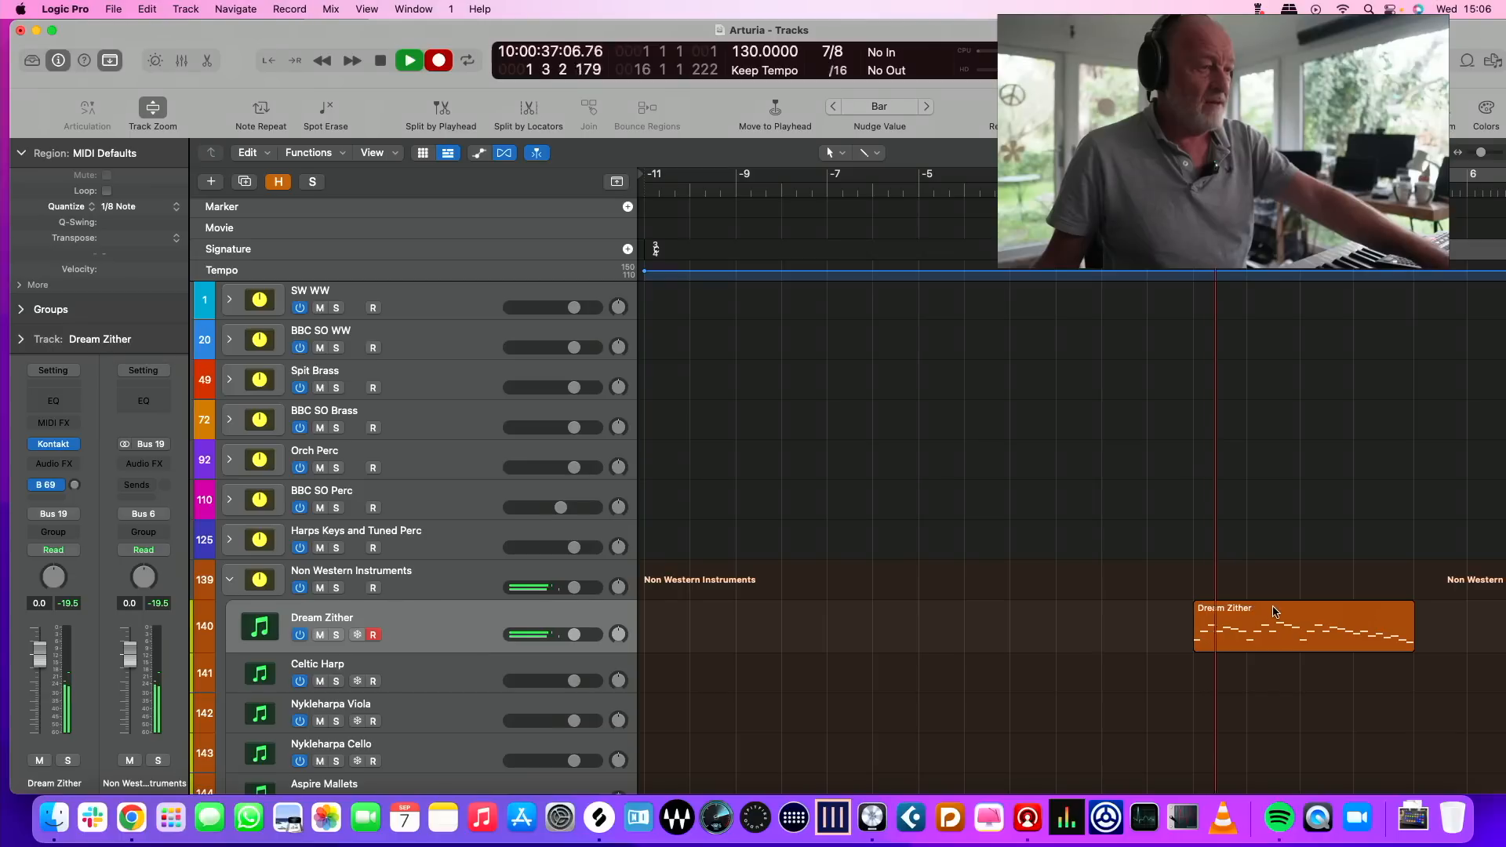
{"action": "key", "text": "space"}
{"action": "key", "text": "super+z"}
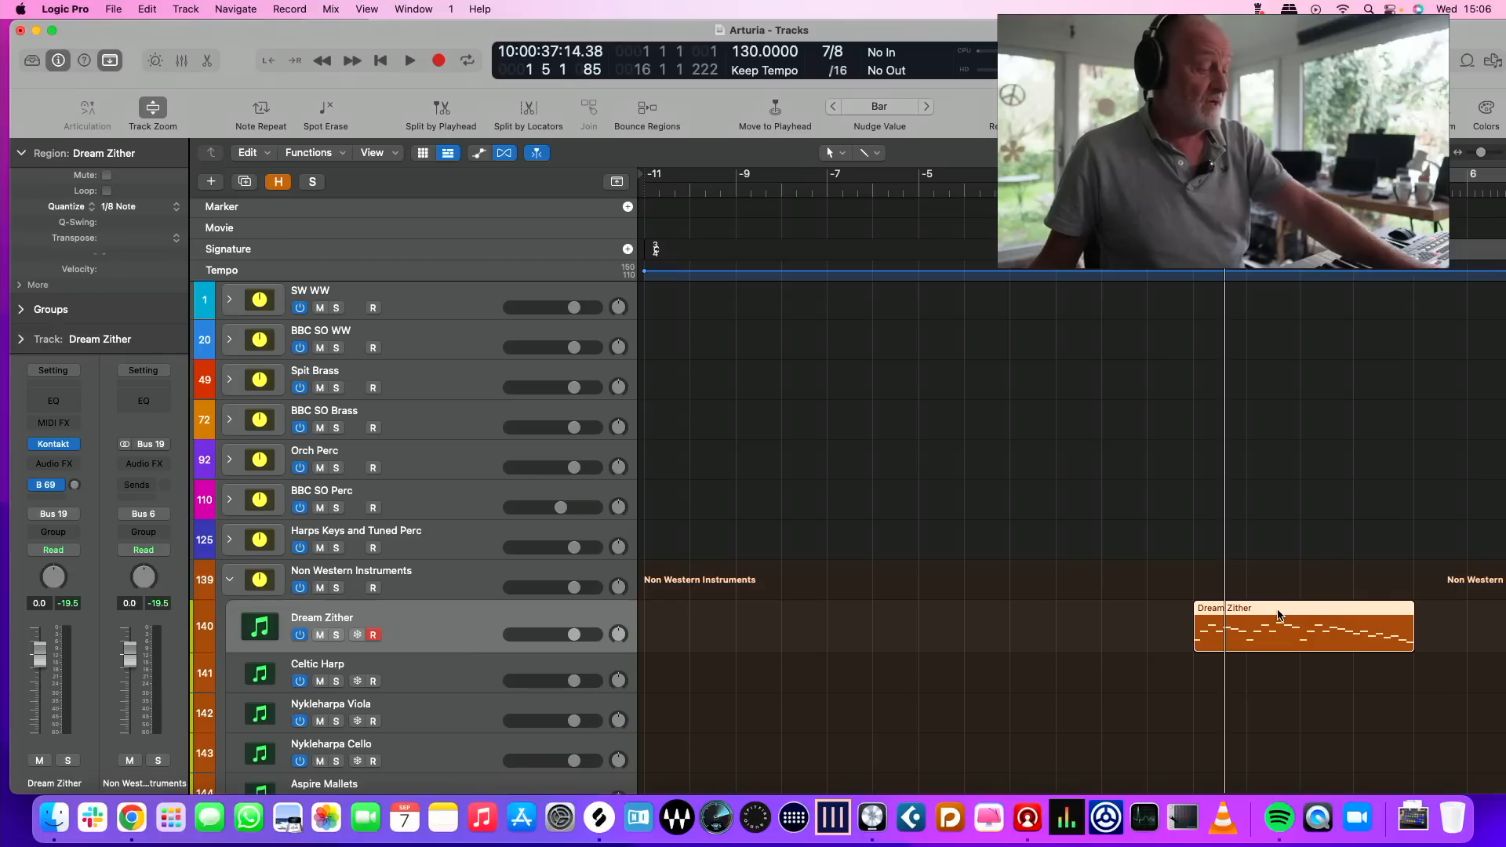
Repeat the Dream Zither region several times, end to end, along its track
{"action": "left_click", "coordinate": [1377, 616], "text": "shift"}
{"action": "left_click", "coordinate": [1369, 631]}
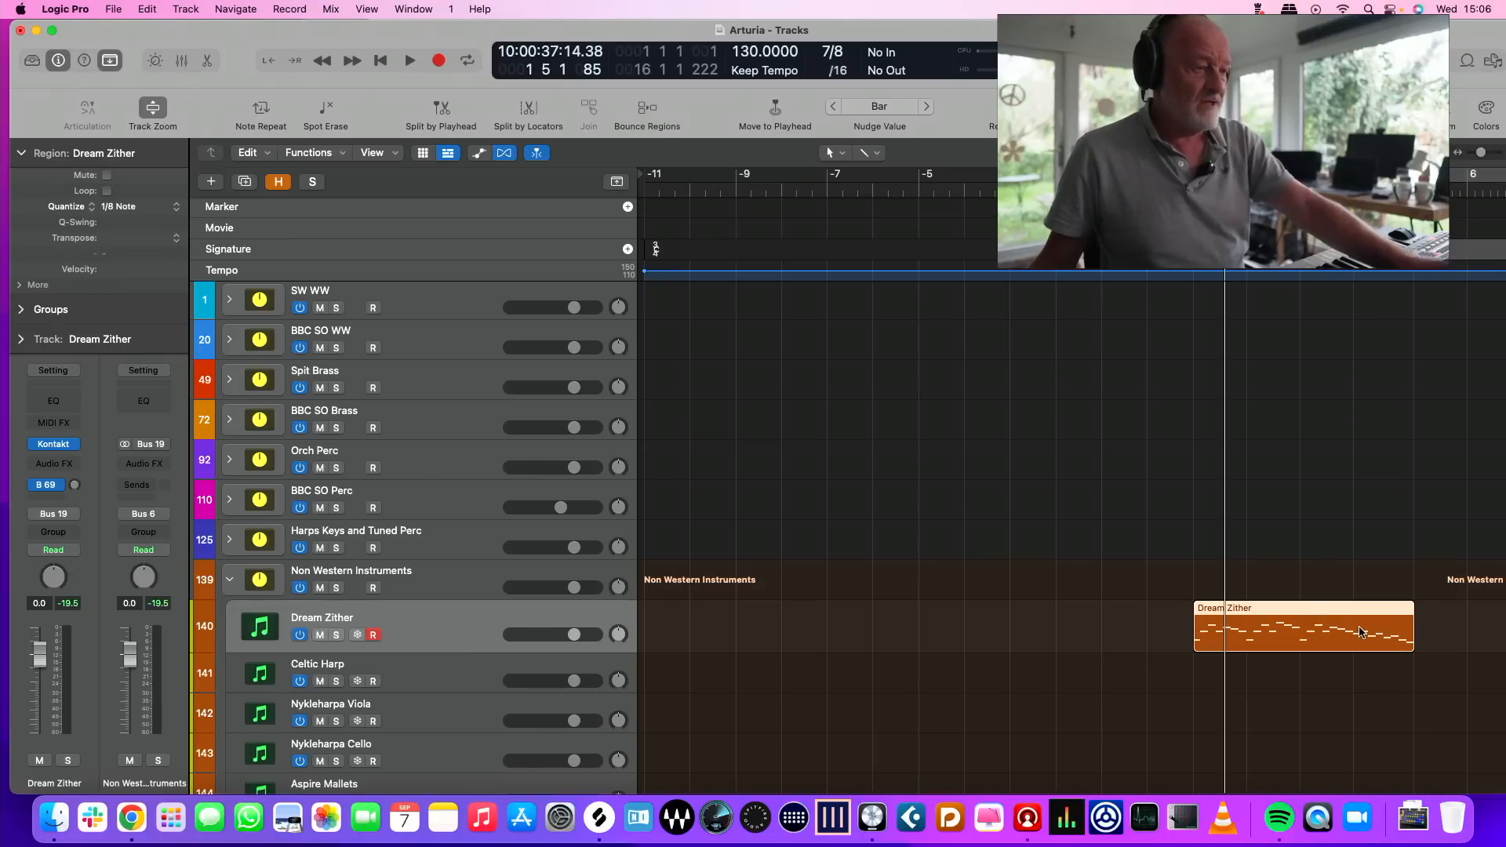
{"action": "key", "text": "super+r"}
{"action": "scroll", "coordinate": [1359, 629], "scroll_direction": "right", "scroll_amount": 10}
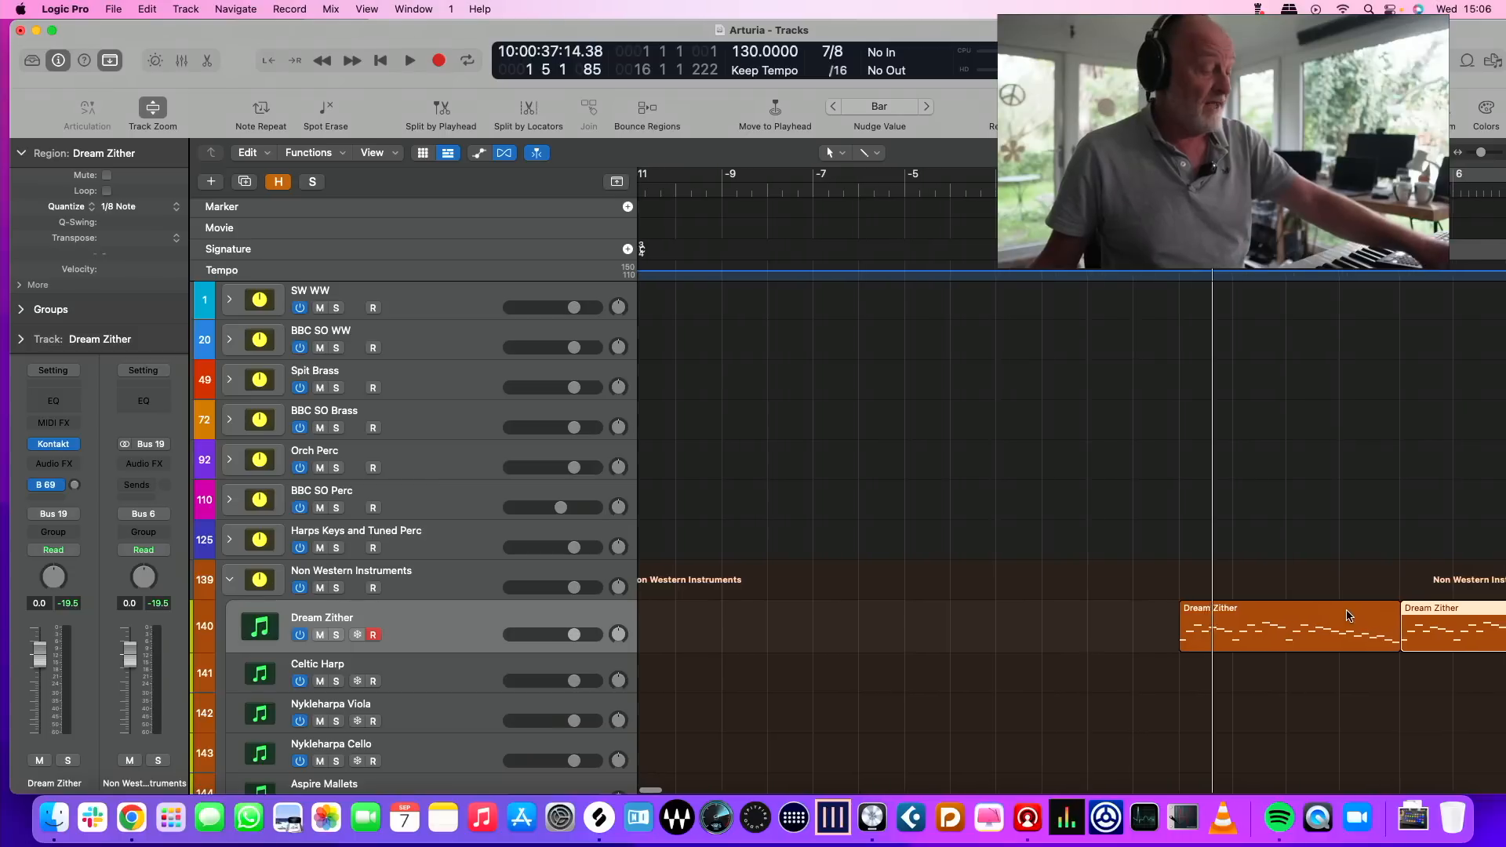
{"action": "key", "text": "super+r"}
{"action": "key", "text": "super+r"}
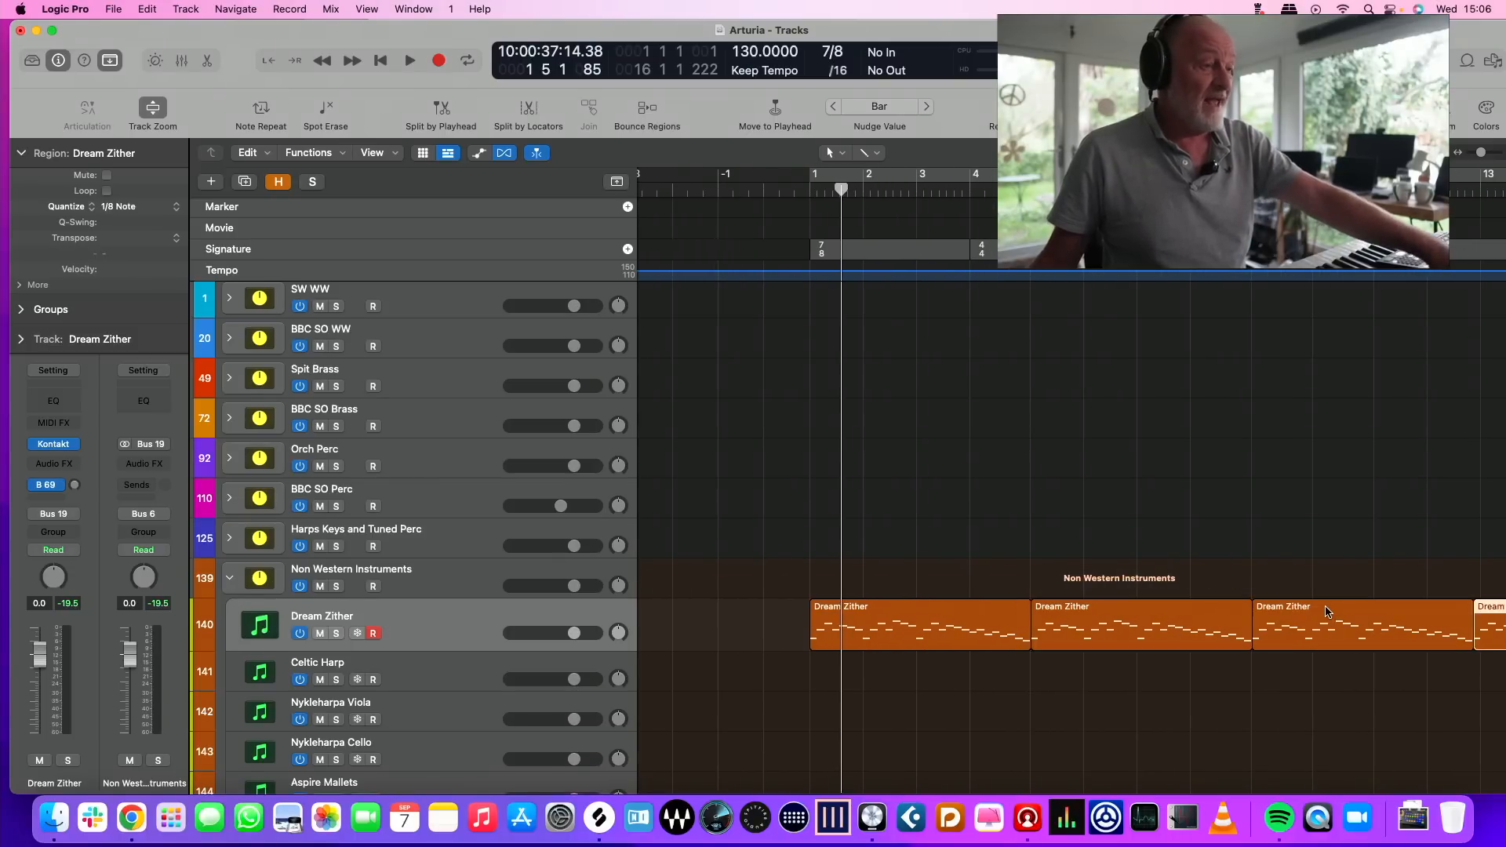
Play the repeated Dream Zither regions to check the melody against the alternating time signatures
{"action": "key", "text": "space"}
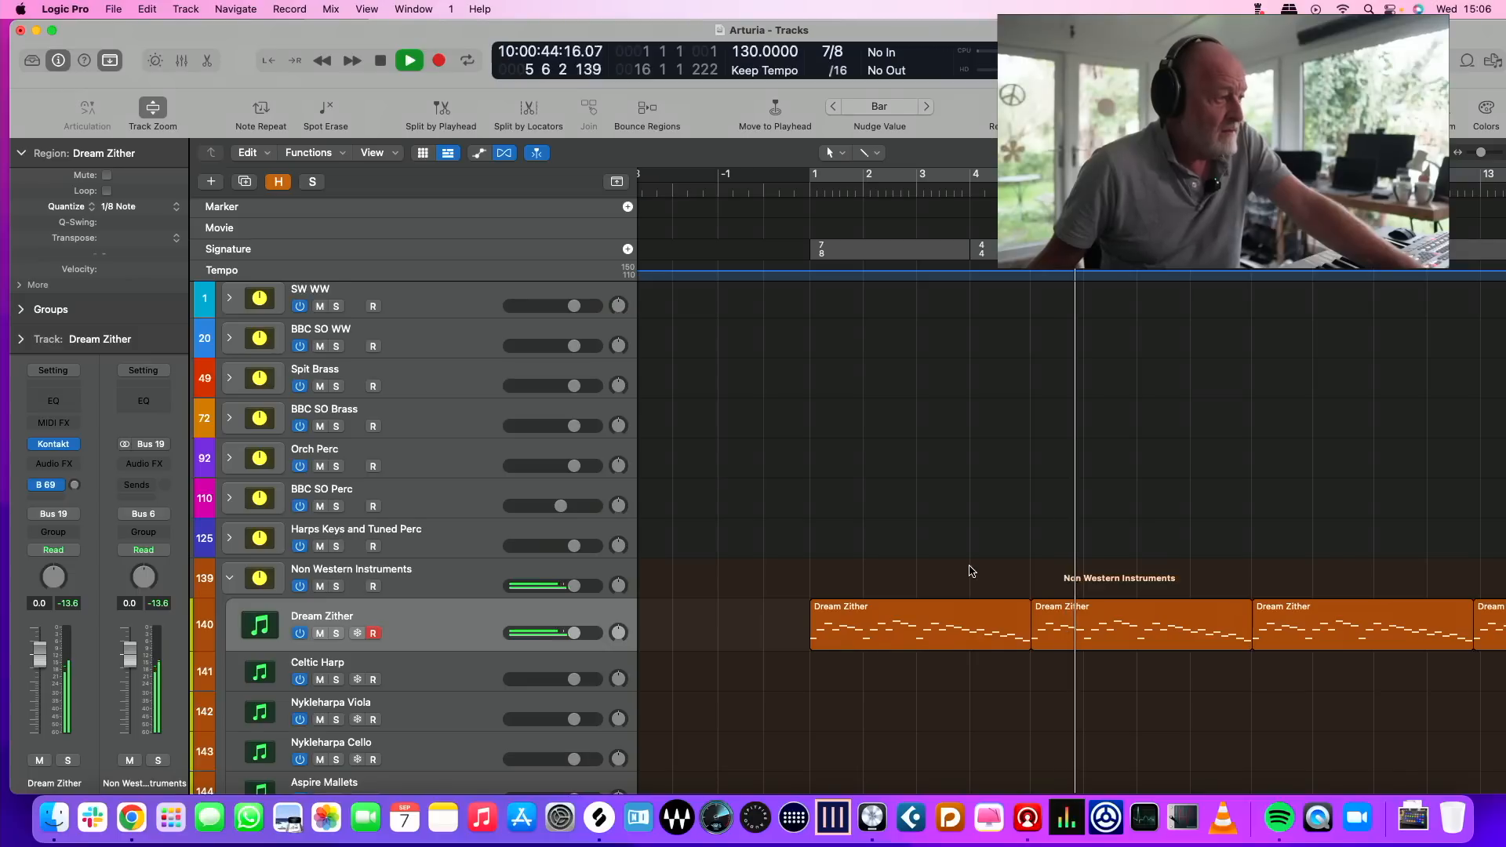
{"action": "scroll", "coordinate": [969, 570], "scroll_direction": "down", "scroll_amount": 2}
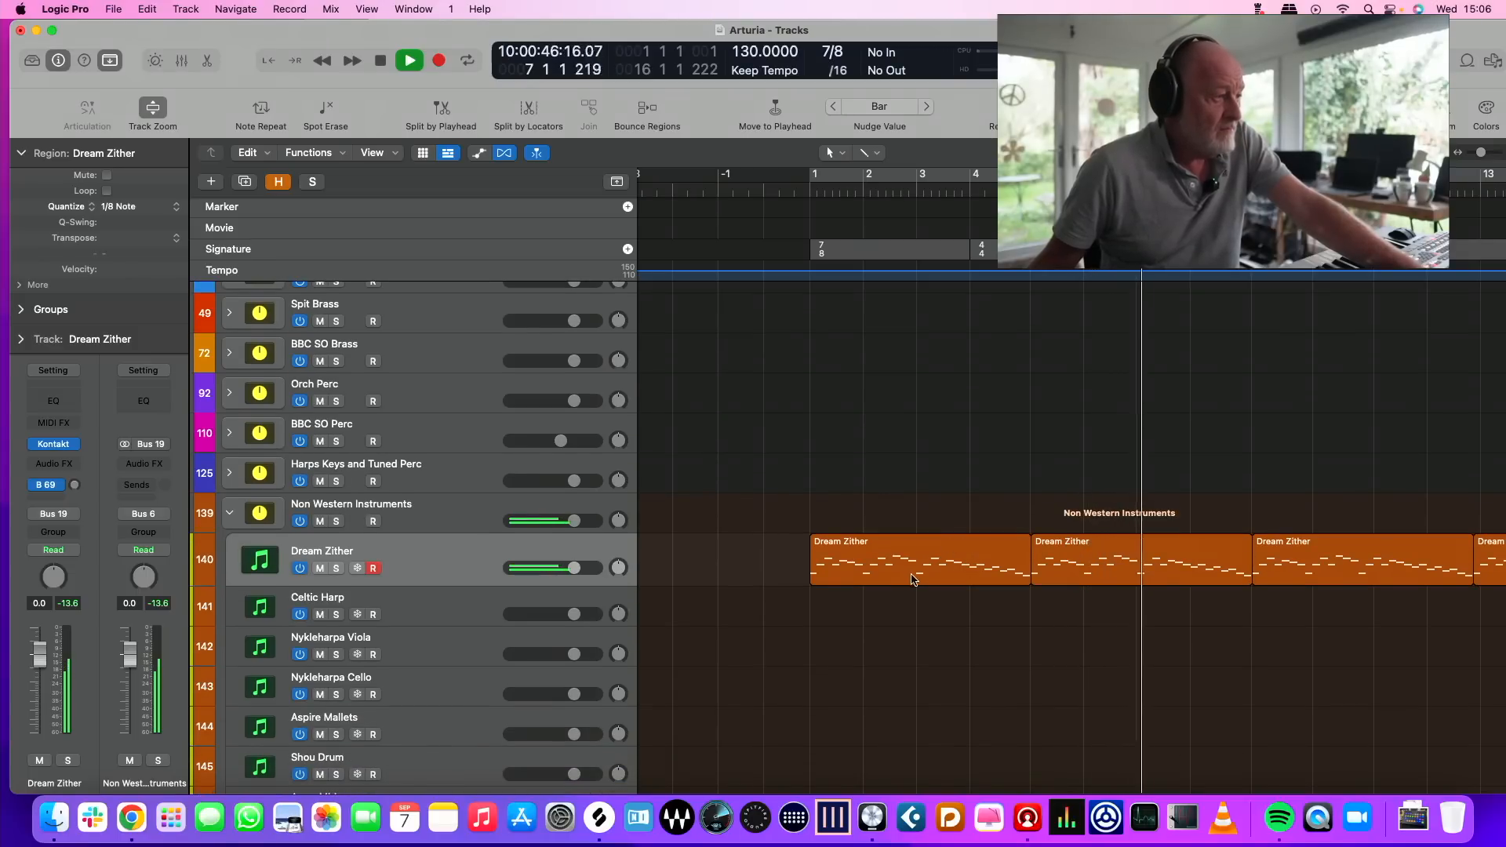
{"action": "key", "text": "space"}
{"action": "scroll", "coordinate": [941, 369], "scroll_direction": "down", "scroll_amount": 3}
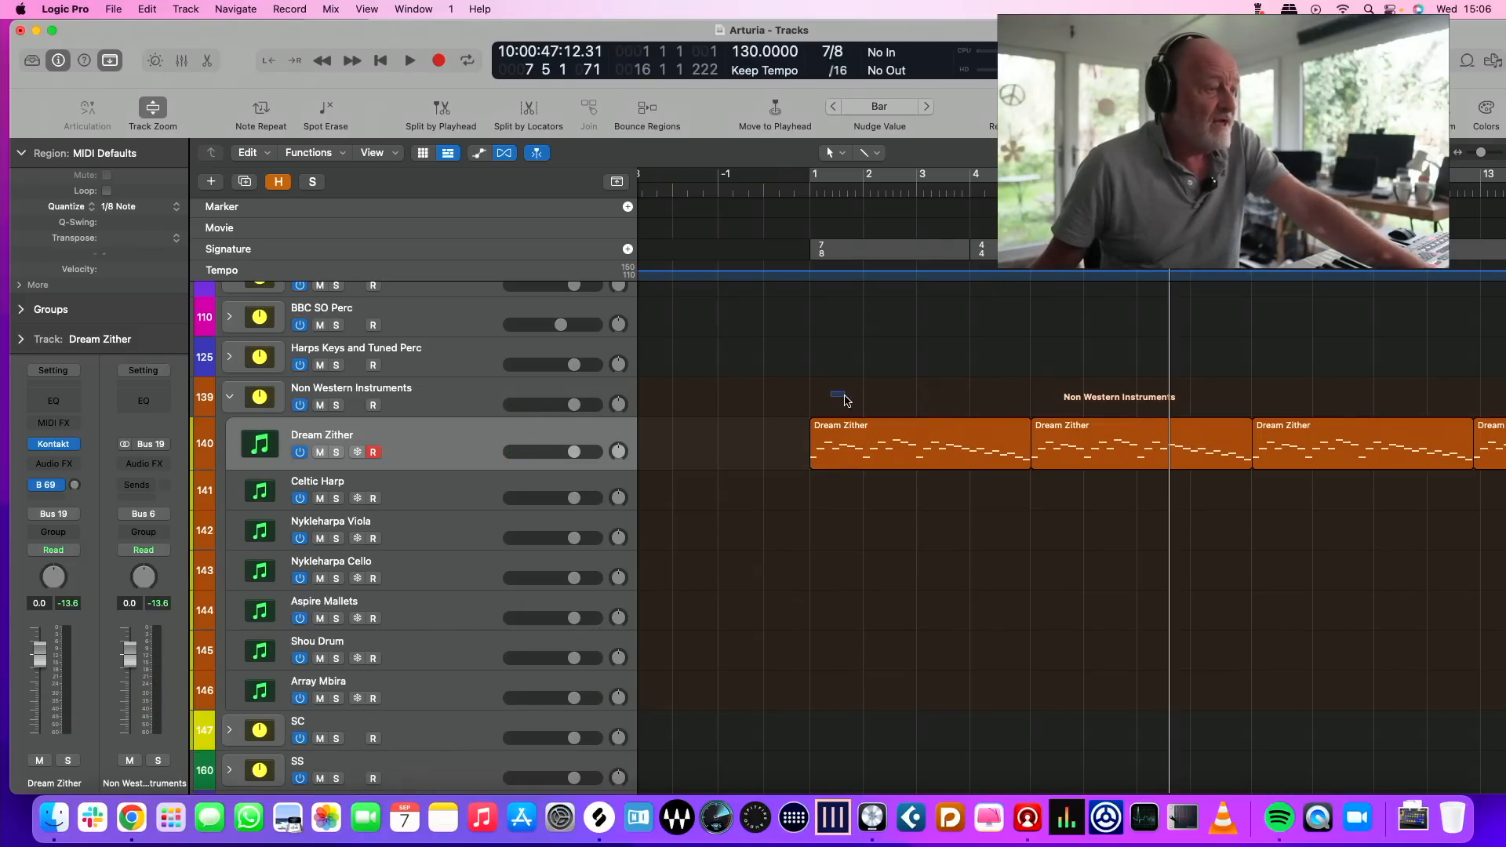
Join all the repeated Dream Zither regions into one continuous region with the Glue Tool
{"action": "left_click", "coordinate": [872, 155]}
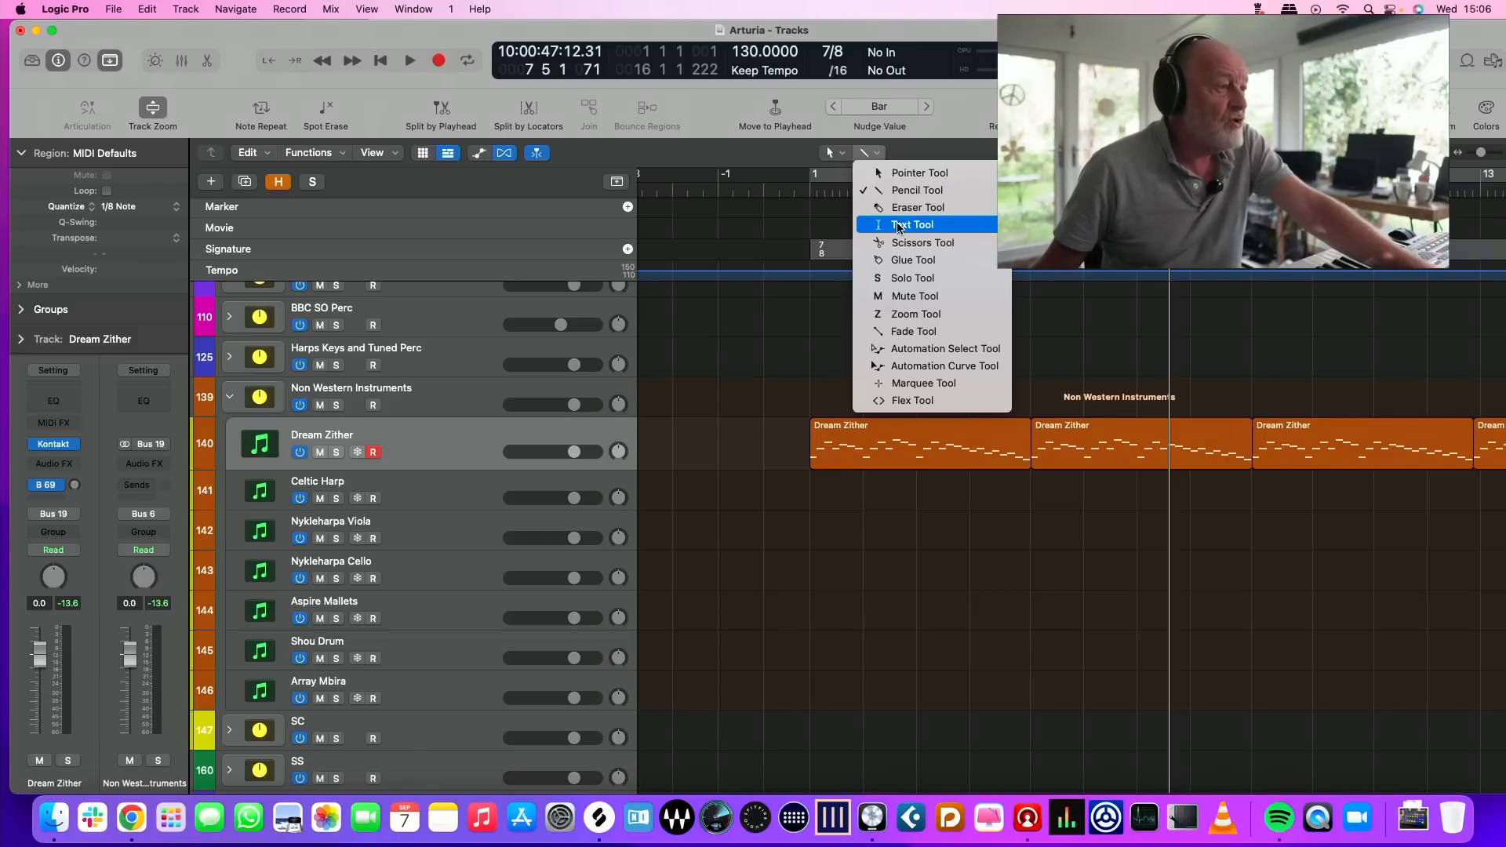
{"action": "left_click", "coordinate": [902, 261]}
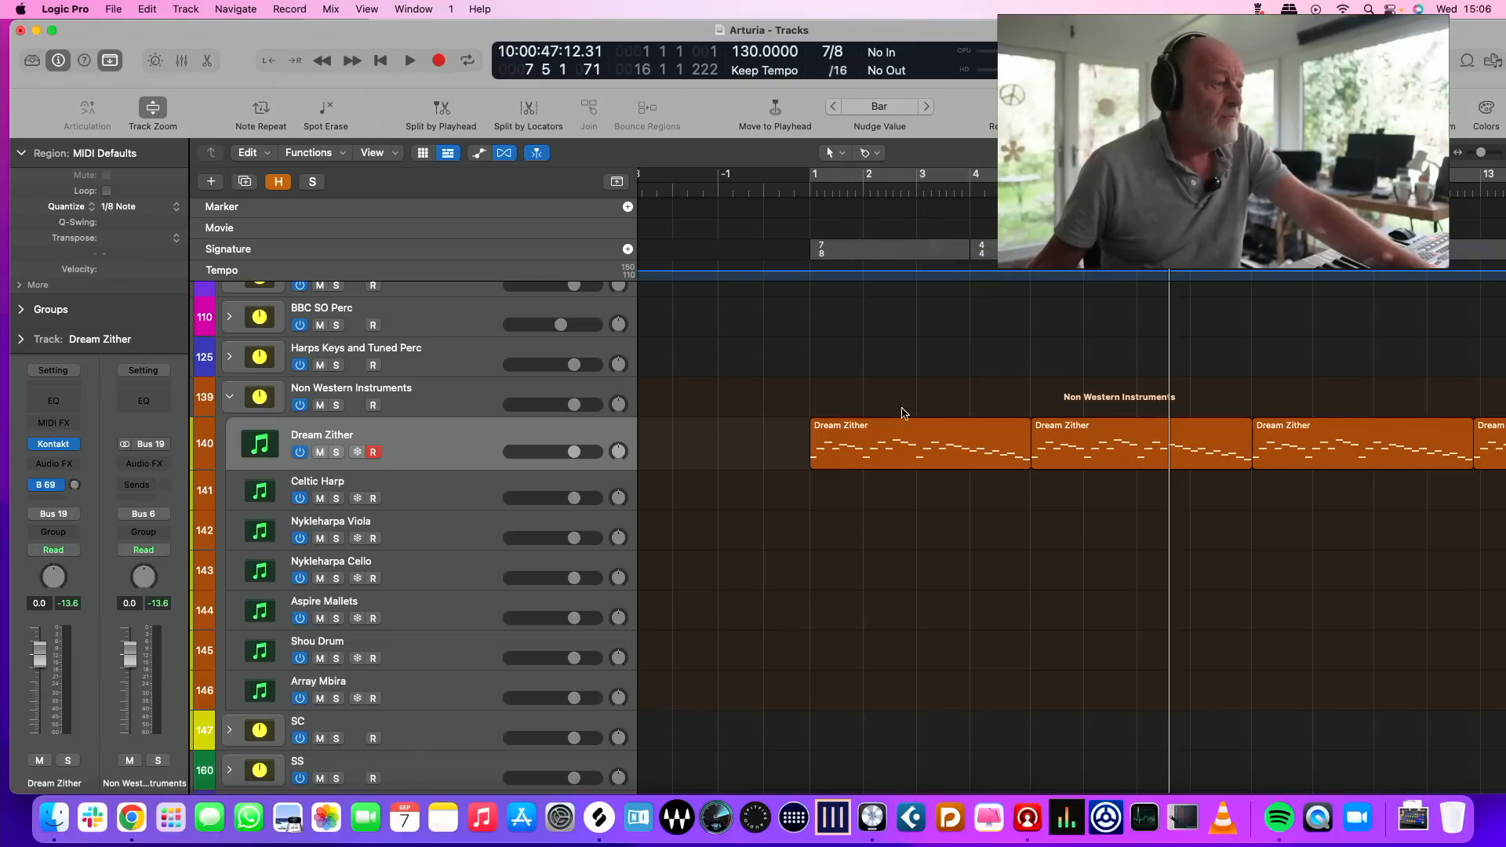
{"action": "left_click", "coordinate": [934, 460]}
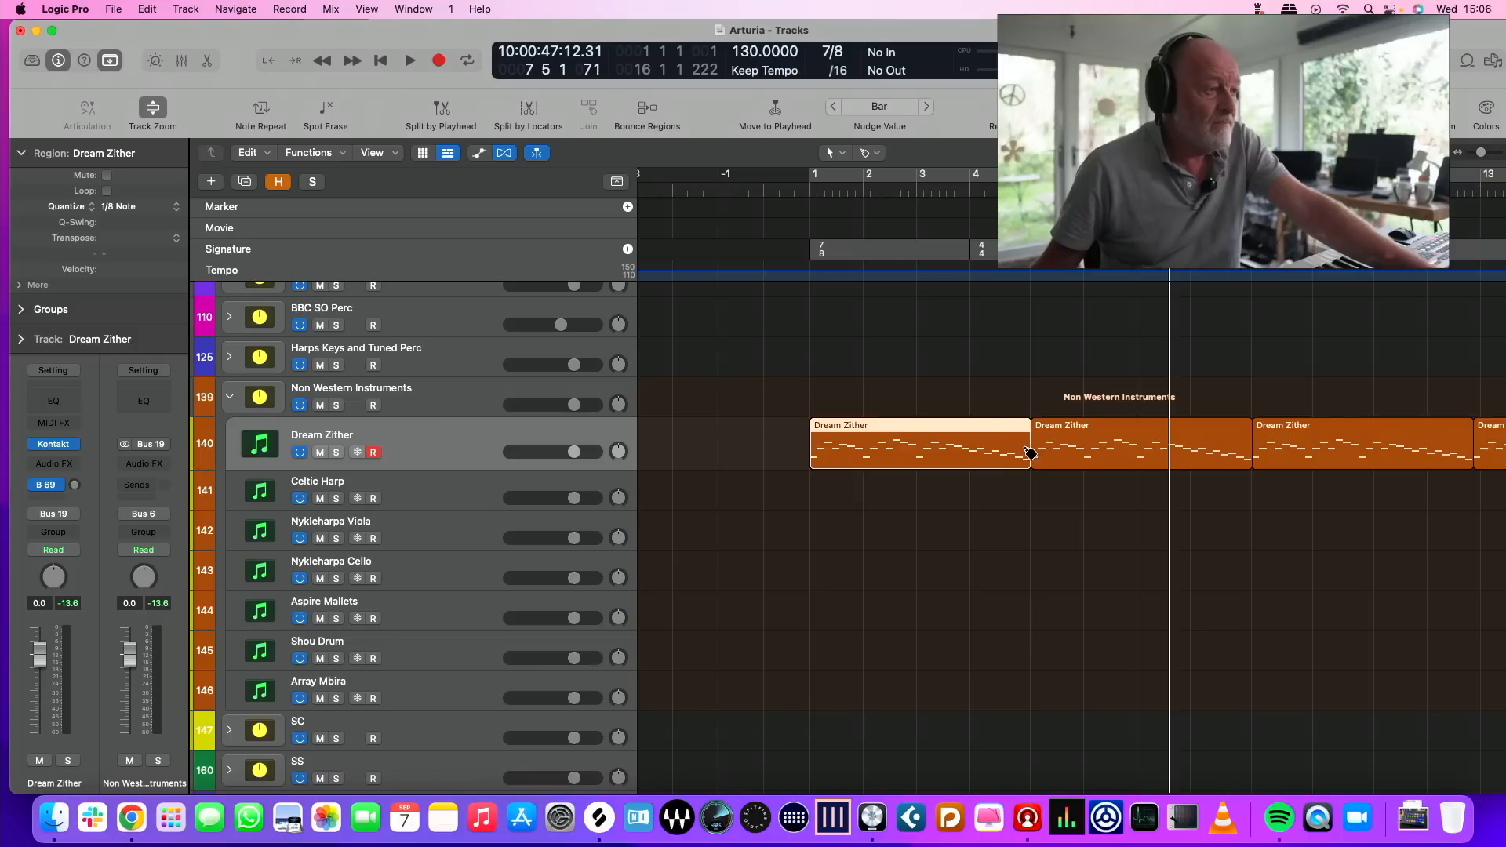
{"action": "left_click", "coordinate": [1112, 445]}
{"action": "left_click", "coordinate": [882, 394]}
{"action": "scroll", "coordinate": [882, 393], "scroll_direction": "right", "scroll_amount": 5}
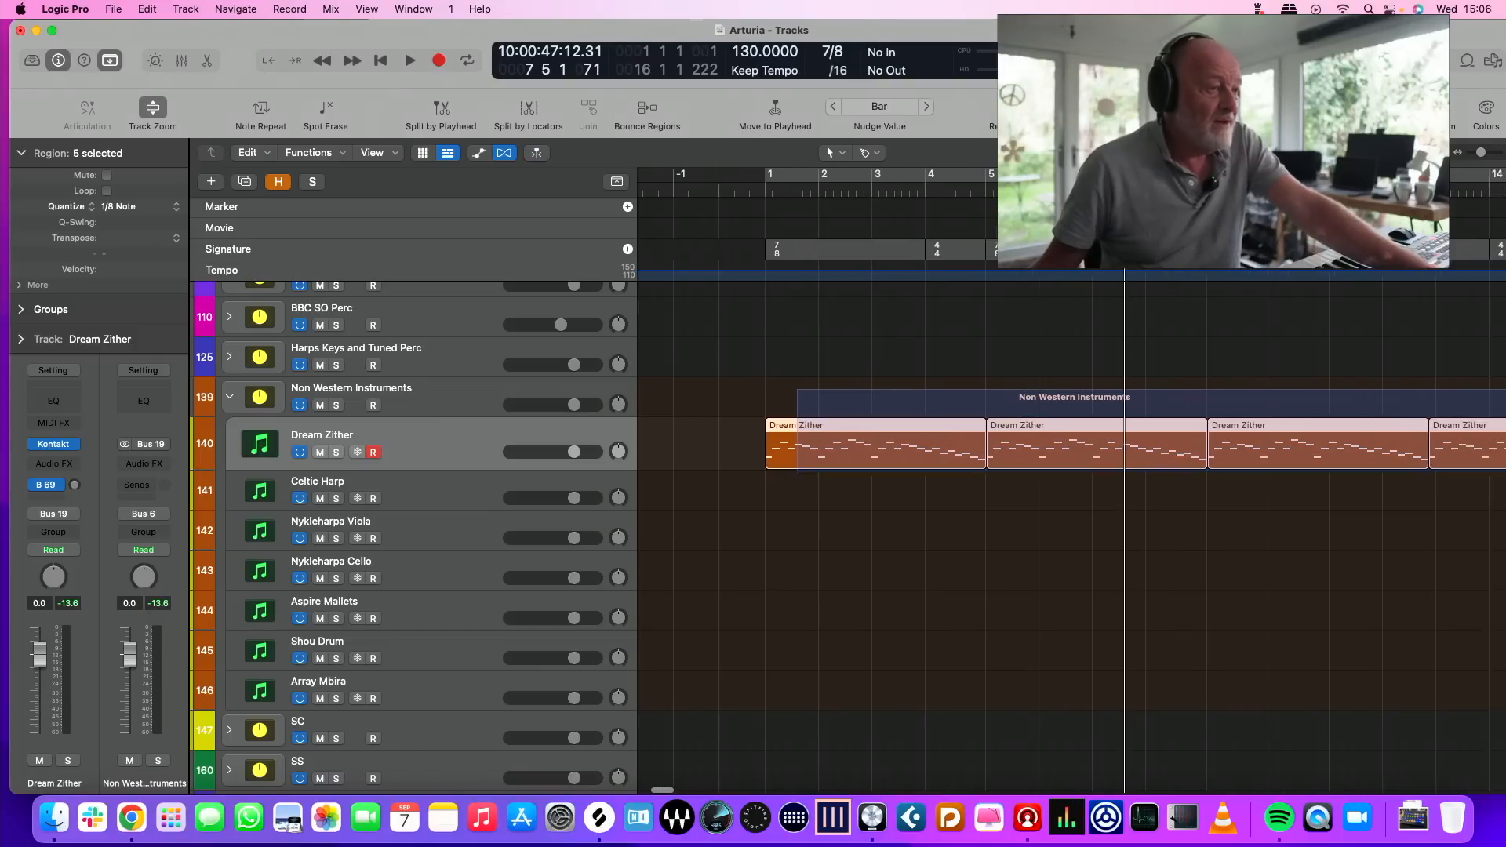
{"action": "left_click_drag", "start_coordinate": [1504, 470], "coordinate": [1505, 469]}
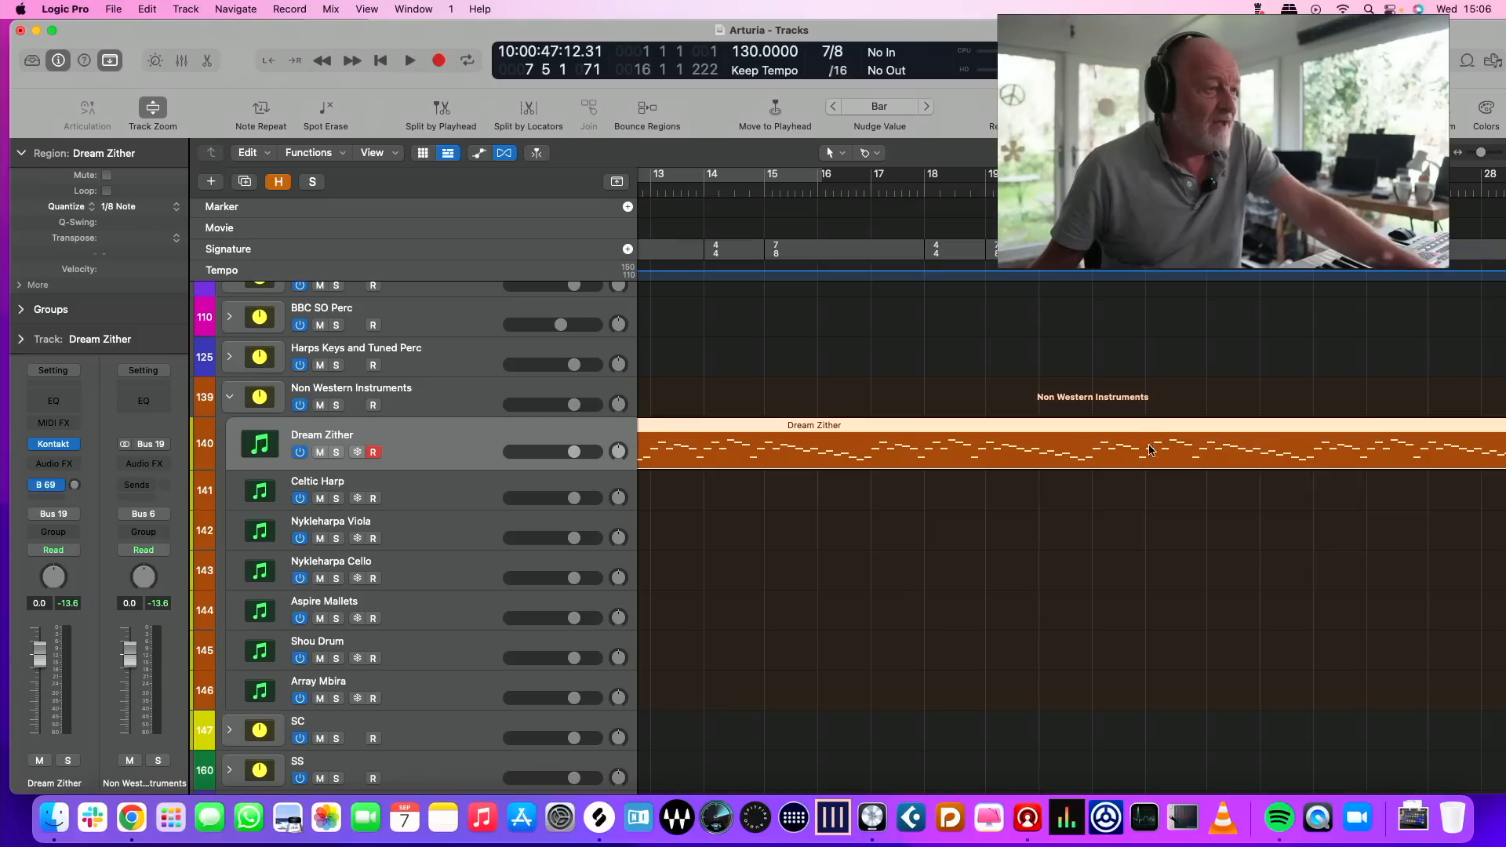
Set the cycle range to the joined Dream Zither region and play it from bar 1
{"action": "scroll", "coordinate": [1150, 450], "scroll_direction": "left", "scroll_amount": 10}
{"action": "key", "text": "u"}
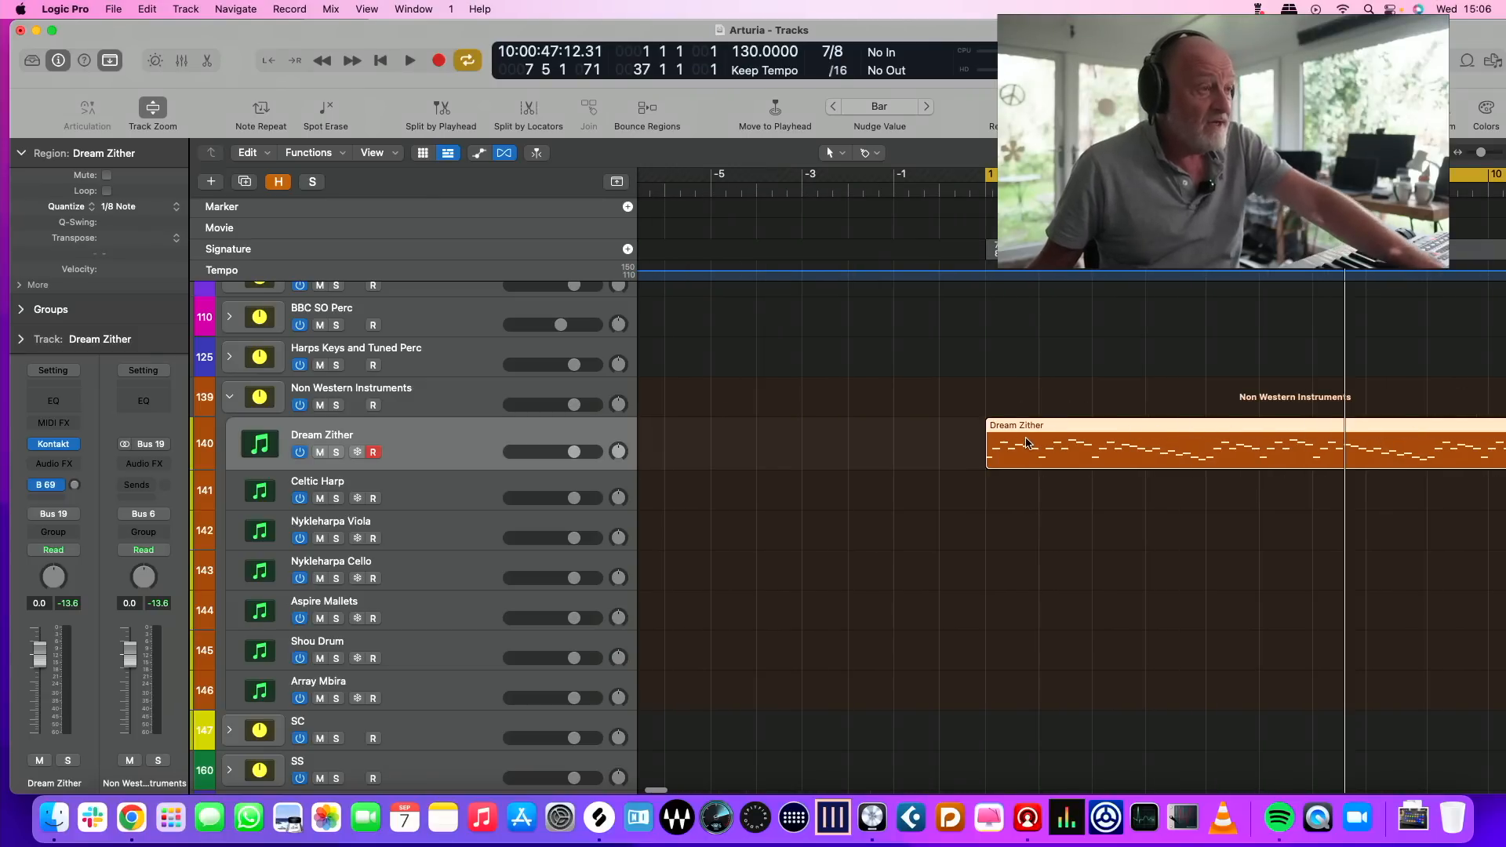
{"action": "scroll", "coordinate": [1159, 342], "scroll_direction": "right", "scroll_amount": 15}
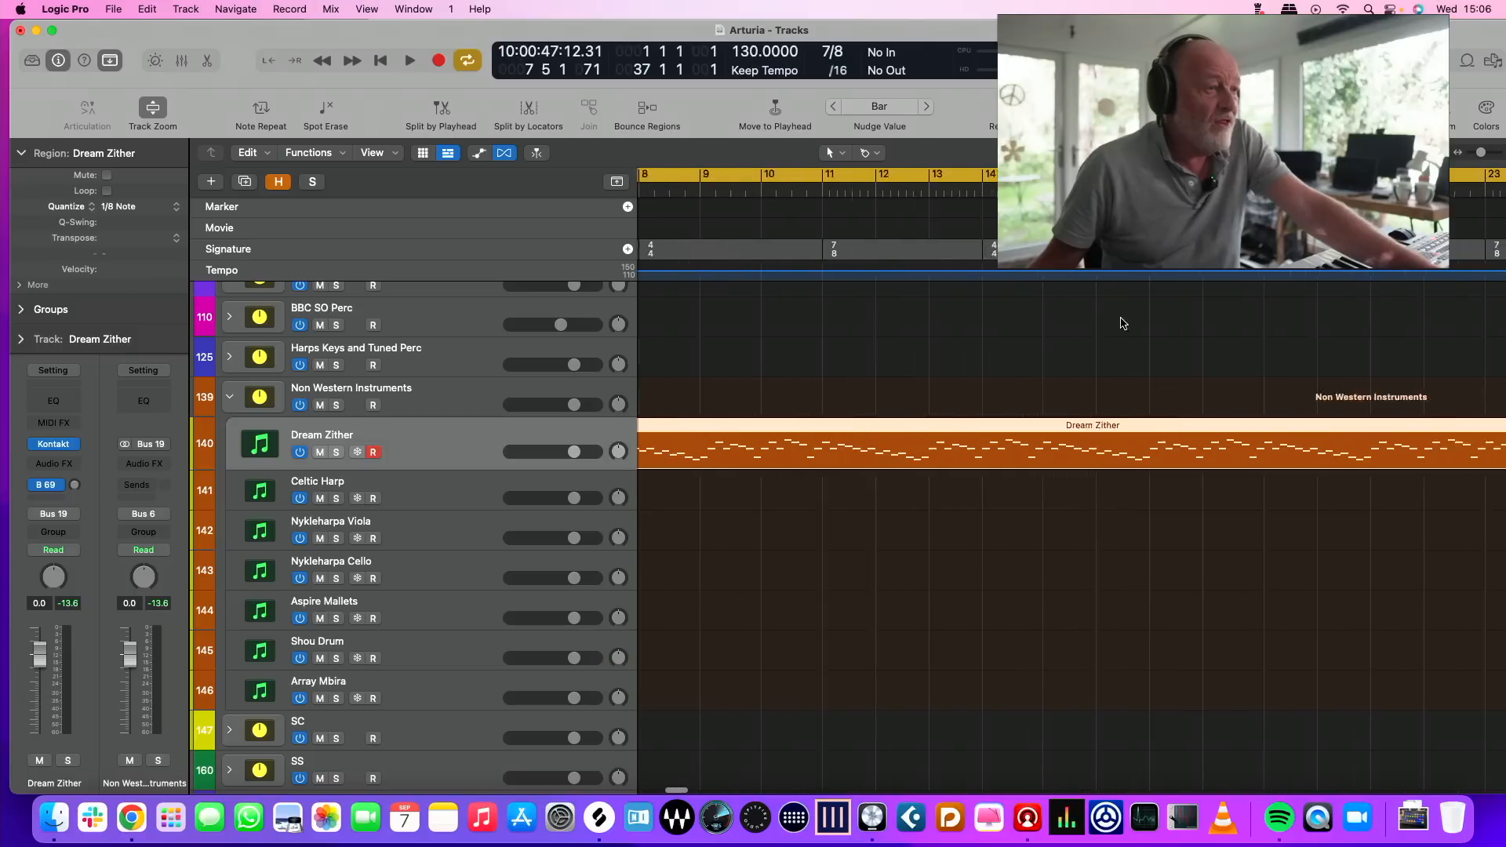
{"action": "scroll", "coordinate": [1127, 313], "scroll_direction": "left", "scroll_amount": 15}
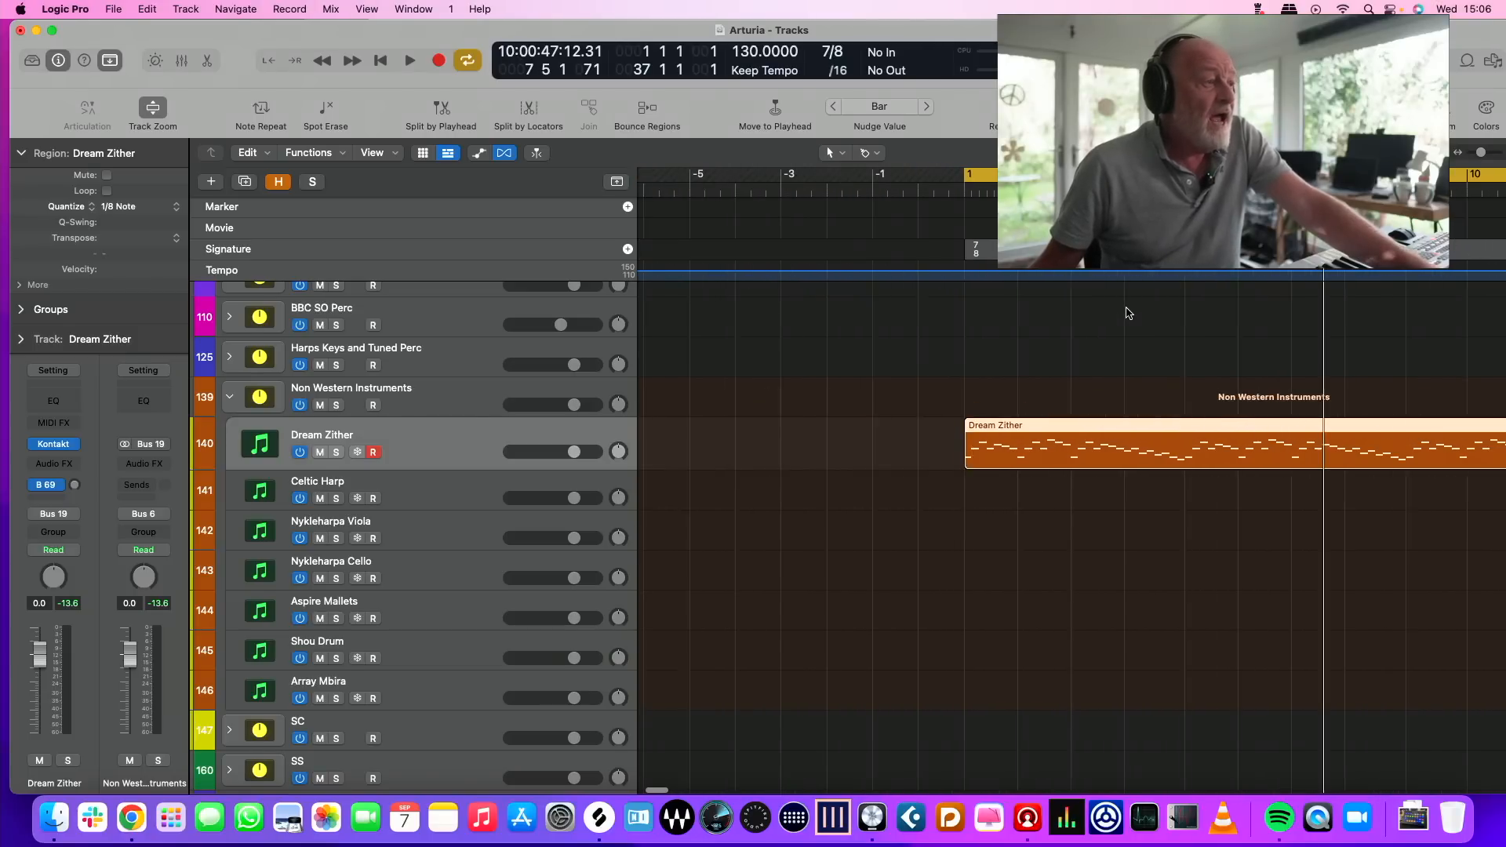
{"action": "key", "text": "Return"}
{"action": "key", "text": "space"}
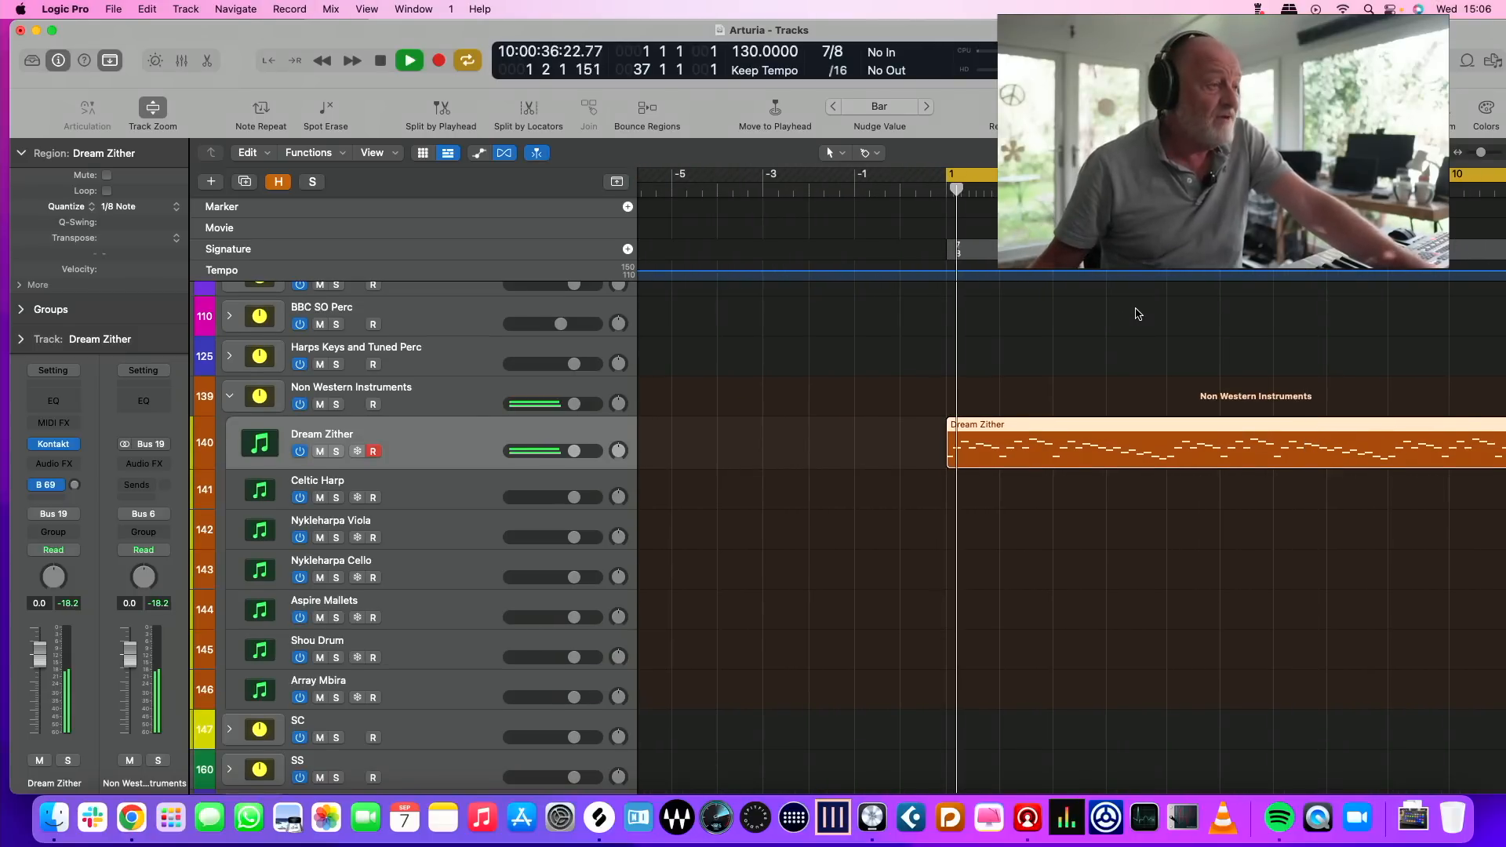
{"action": "key", "text": "space"}
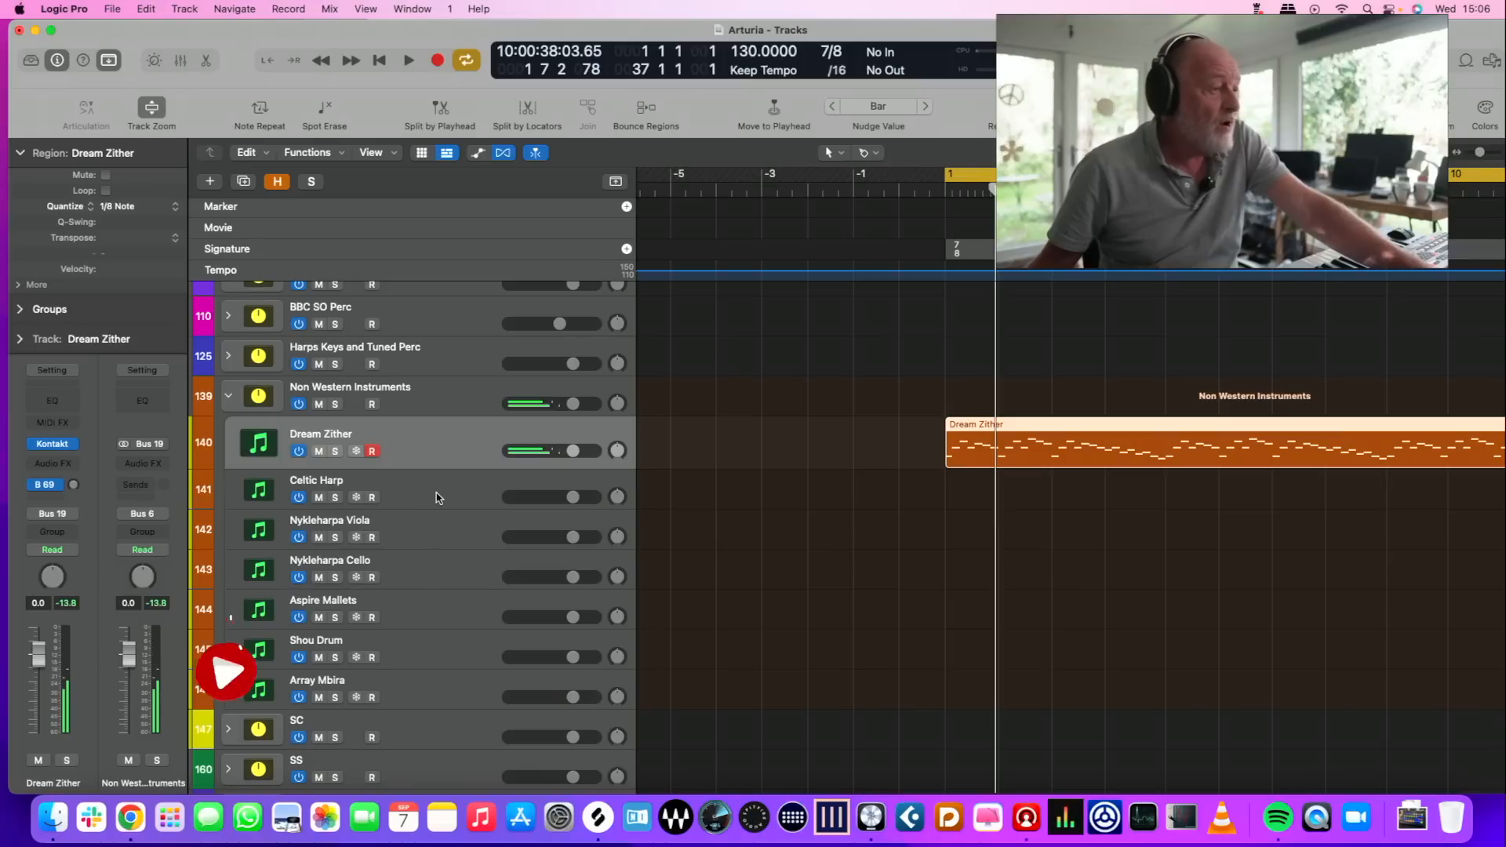
Select the Nykleharpa Viola track
{"action": "left_click", "coordinate": [451, 525]}
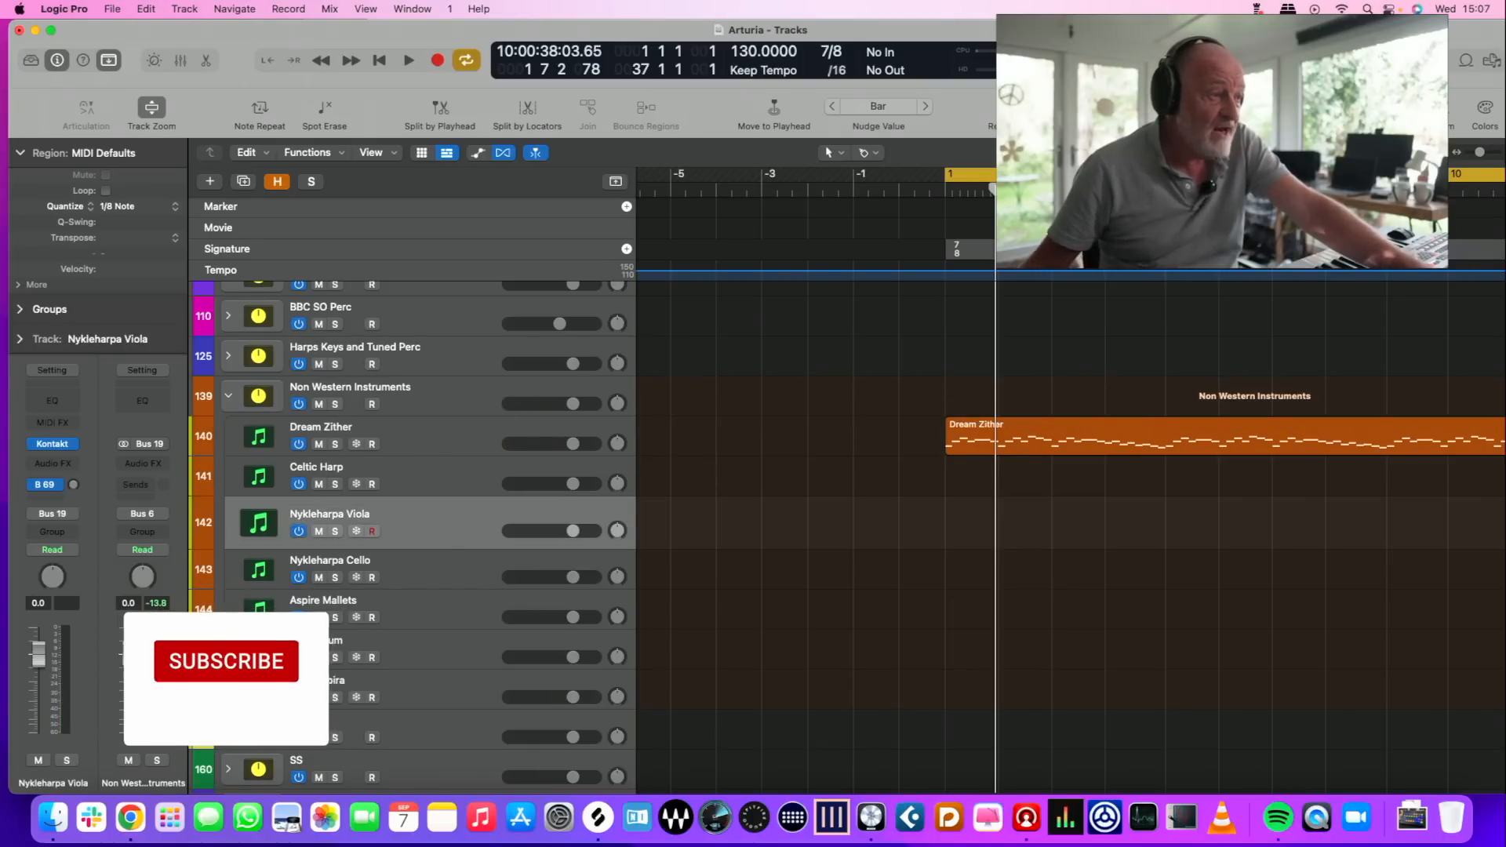
Switch to Chrome and look over the Soniccouture Nyckelharpas product page
{"action": "key", "text": "ctrl+Up"}
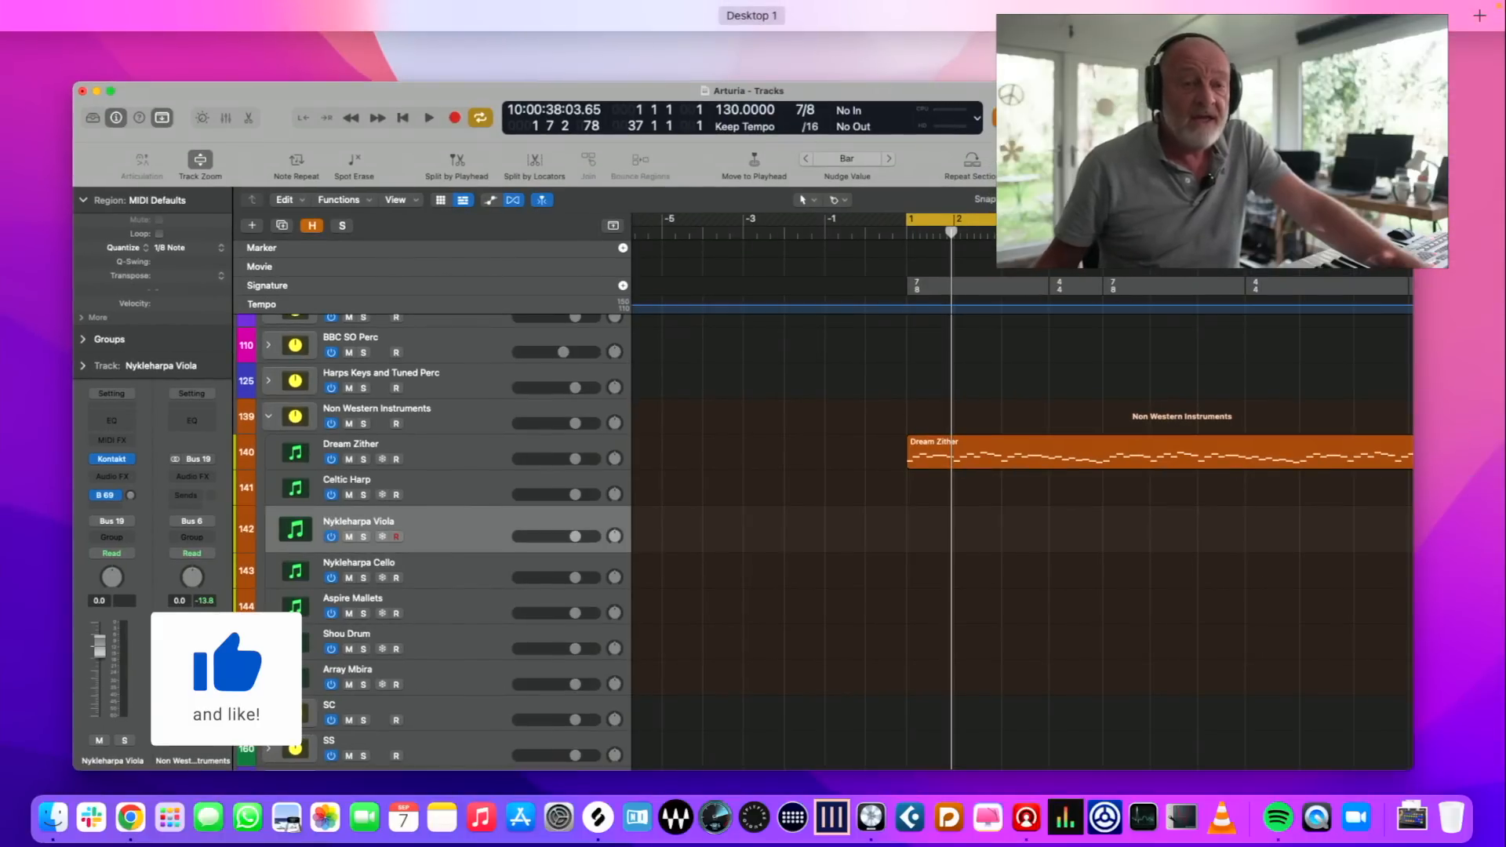
{"action": "key", "text": "ctrl+Up"}
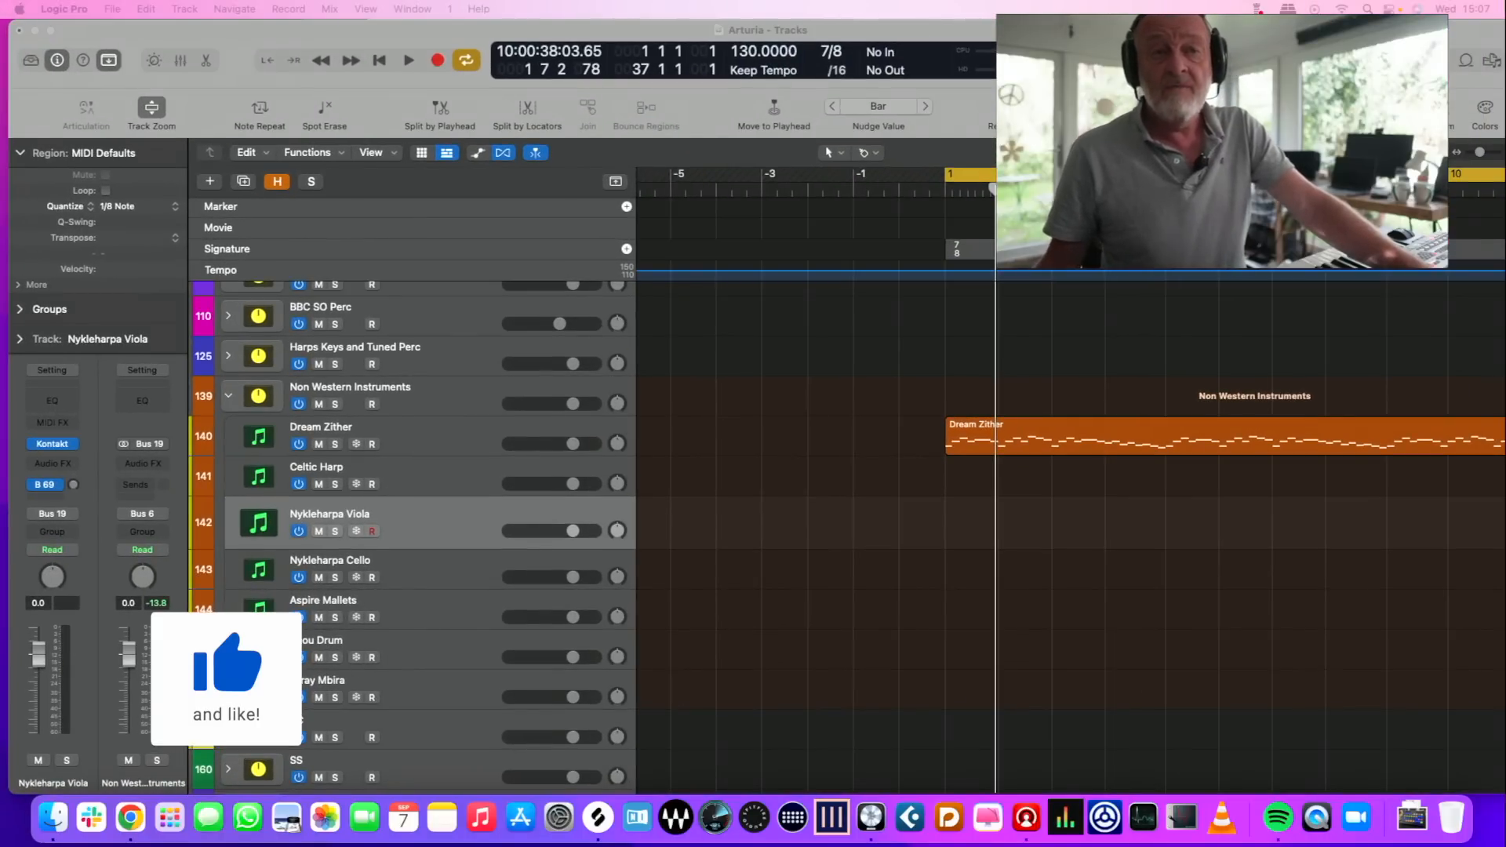
{"action": "left_click_drag", "start_coordinate": [1505, 47], "coordinate": [1130, 38]}
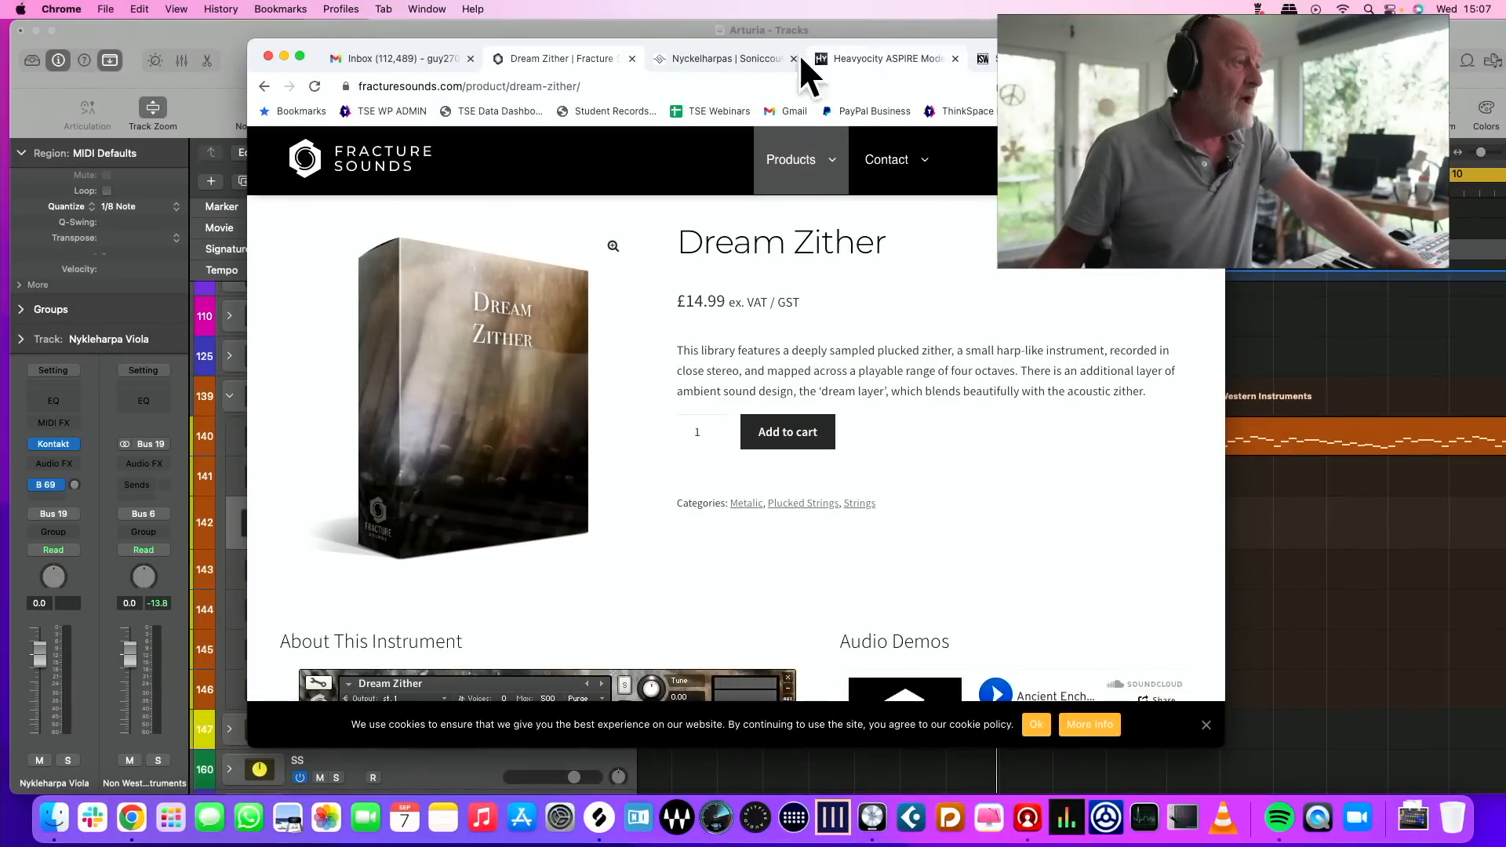
{"action": "left_click", "coordinate": [767, 59]}
{"action": "scroll", "coordinate": [716, 330], "scroll_direction": "down", "scroll_amount": 6}
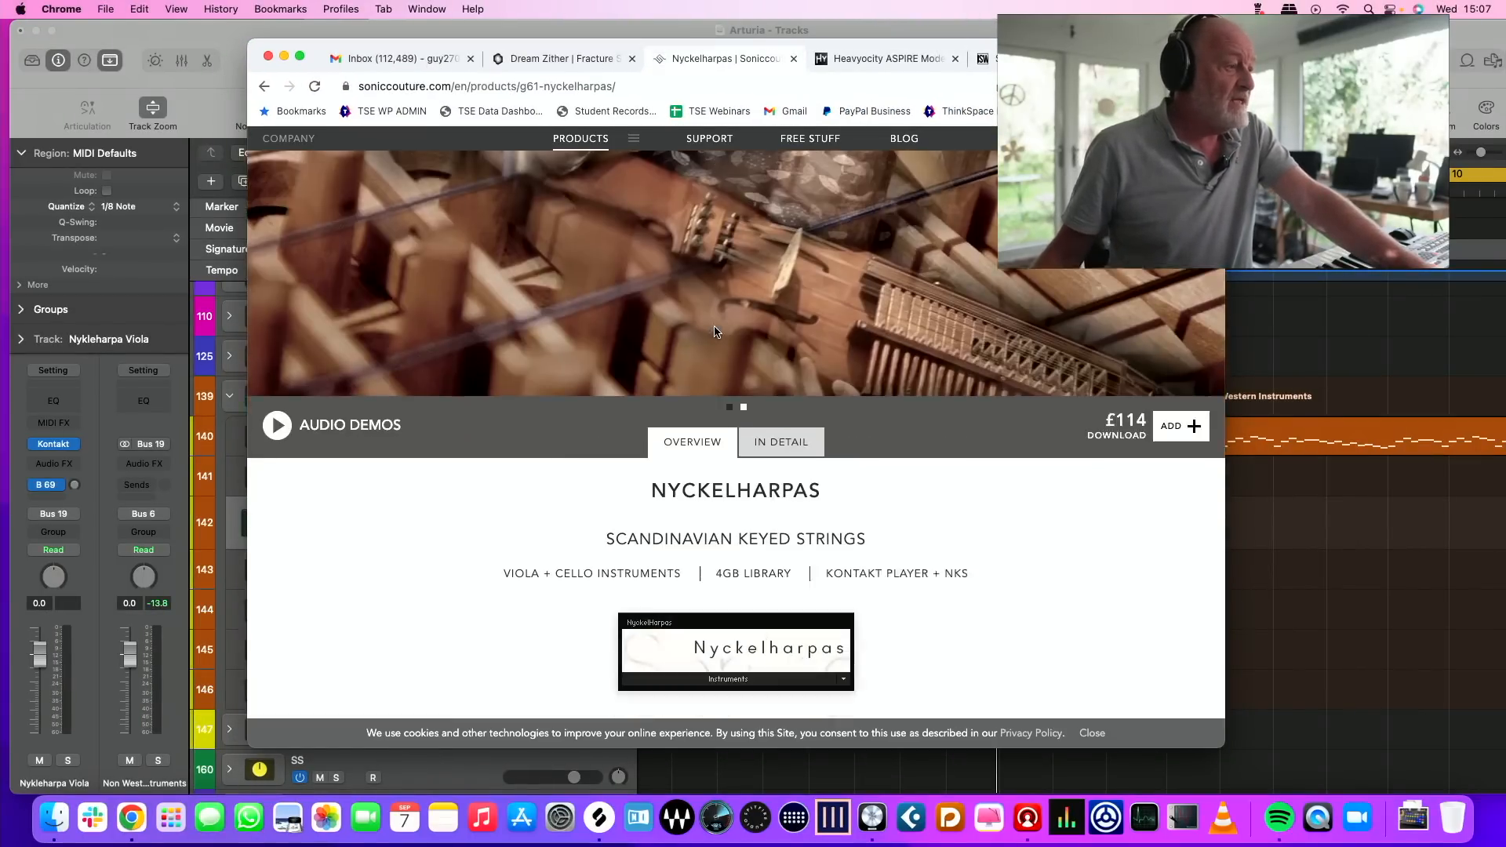
{"action": "scroll", "coordinate": [721, 324], "scroll_direction": "up", "scroll_amount": 6}
{"action": "scroll", "coordinate": [721, 325], "scroll_direction": "down", "scroll_amount": 1}
{"action": "scroll", "coordinate": [722, 328], "scroll_direction": "down", "scroll_amount": 7}
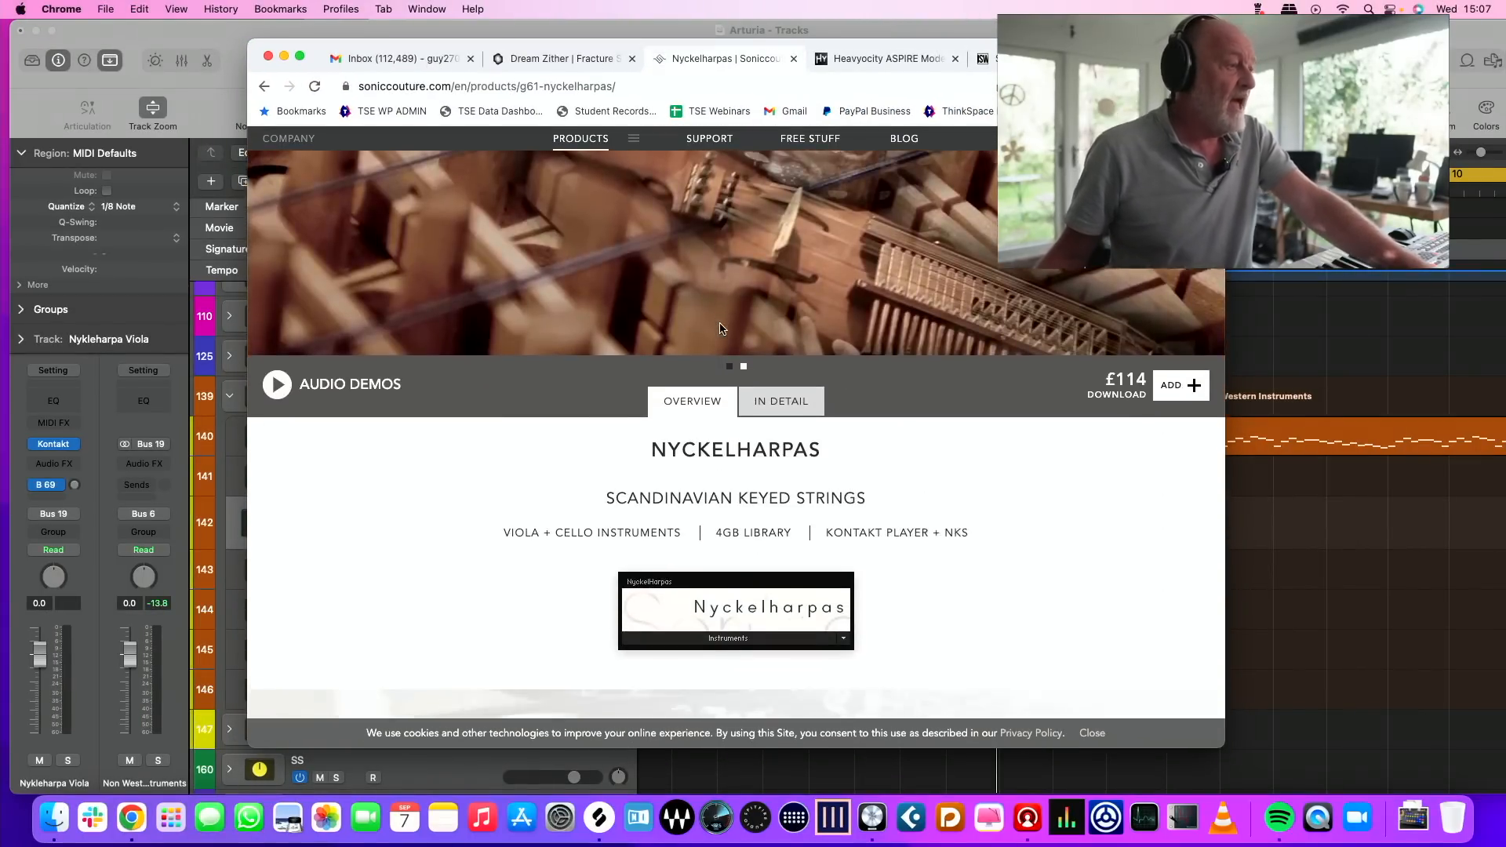
Read down the Nyckelharpas product page to the Kontakt instrument panel, and move the browser out of Logic Pro's way
{"action": "scroll", "coordinate": [723, 328], "scroll_direction": "down", "scroll_amount": 3}
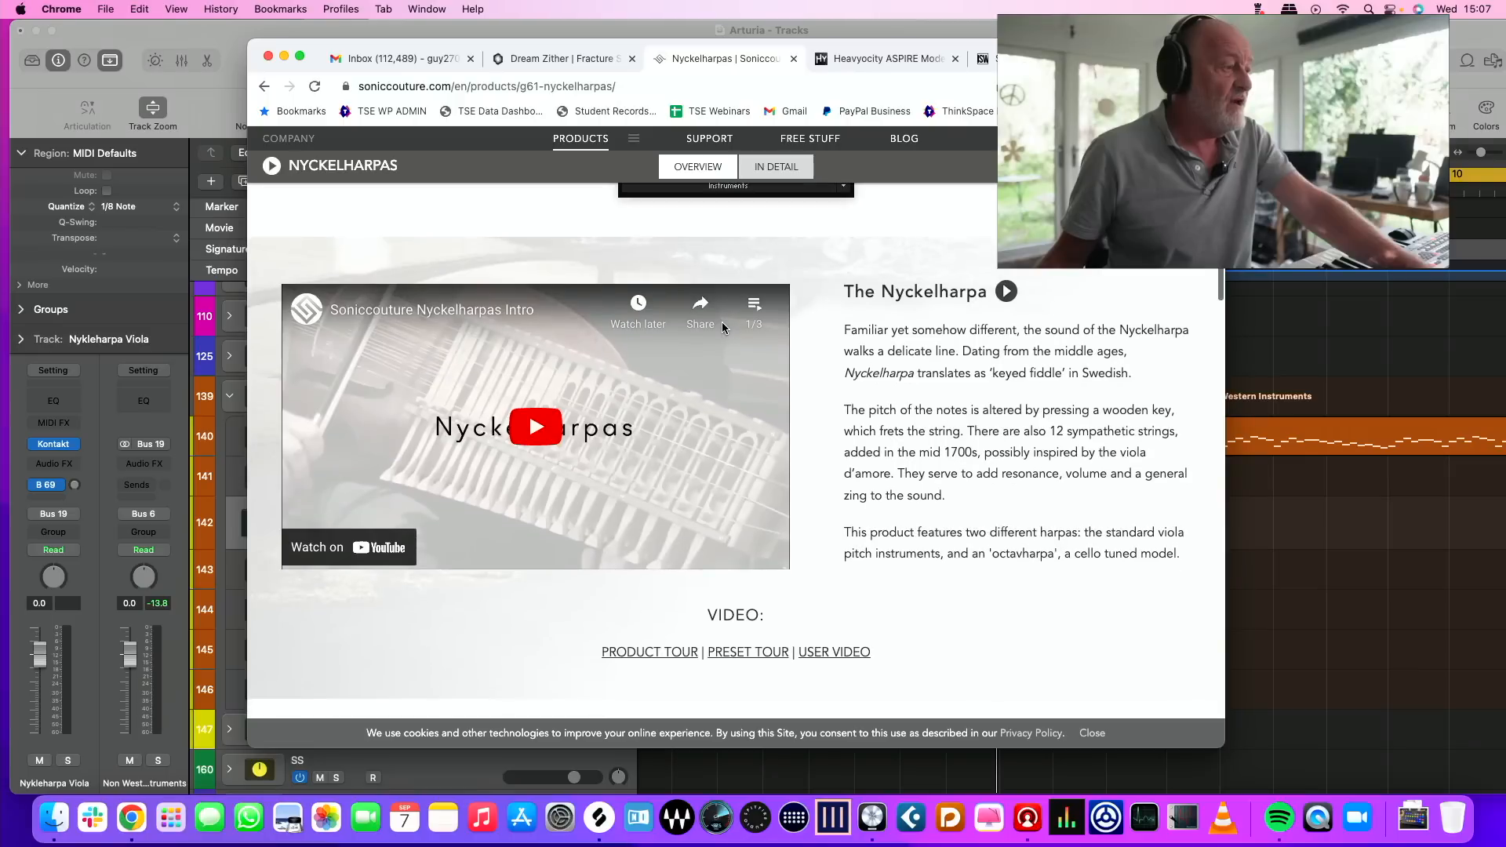
{"action": "scroll", "coordinate": [677, 427], "scroll_direction": "down", "scroll_amount": 10}
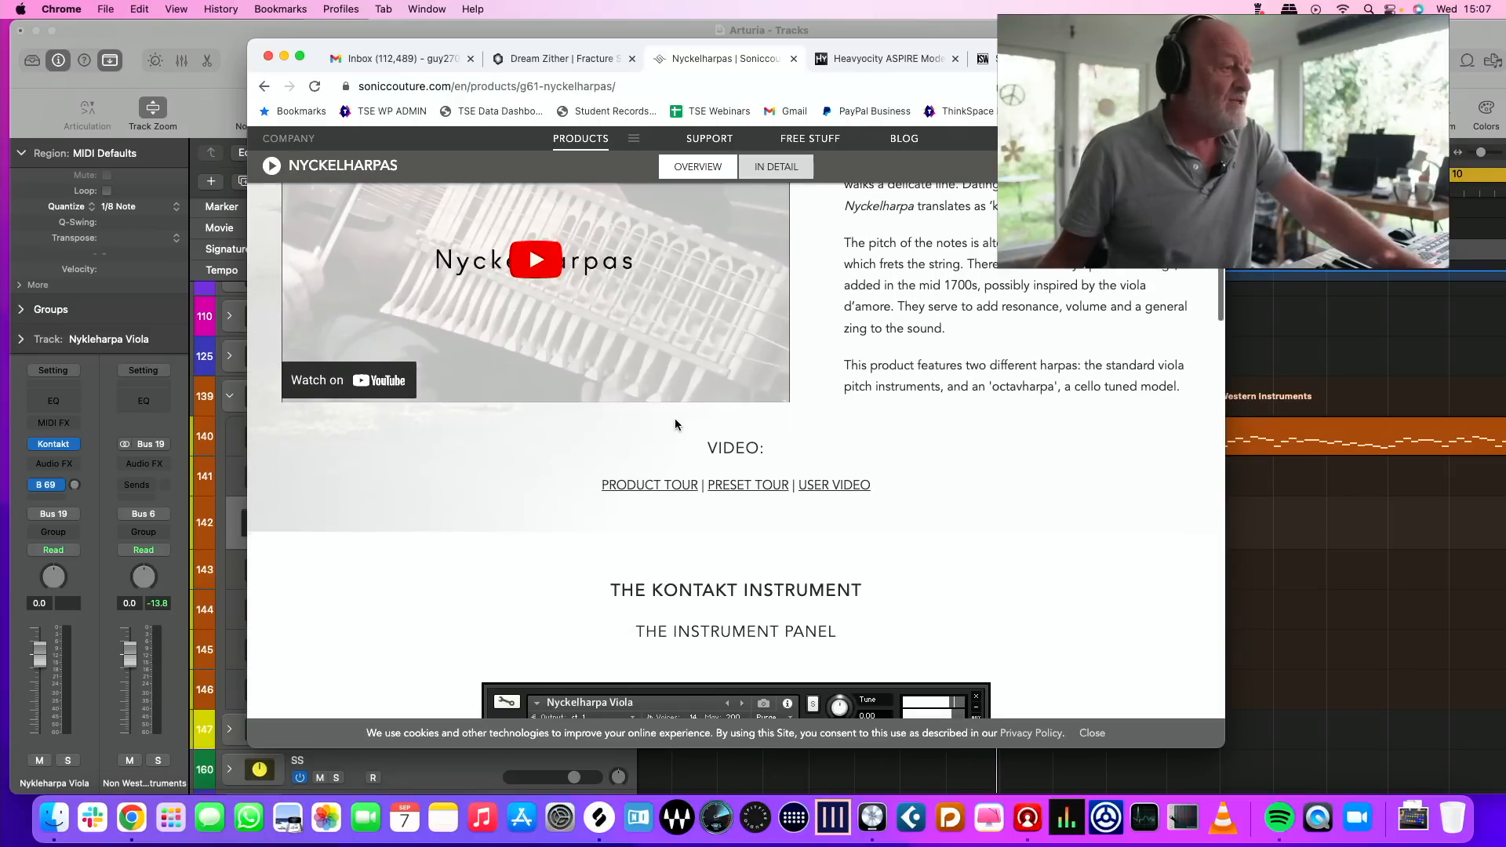
{"action": "scroll", "coordinate": [679, 424], "scroll_direction": "down", "scroll_amount": 2}
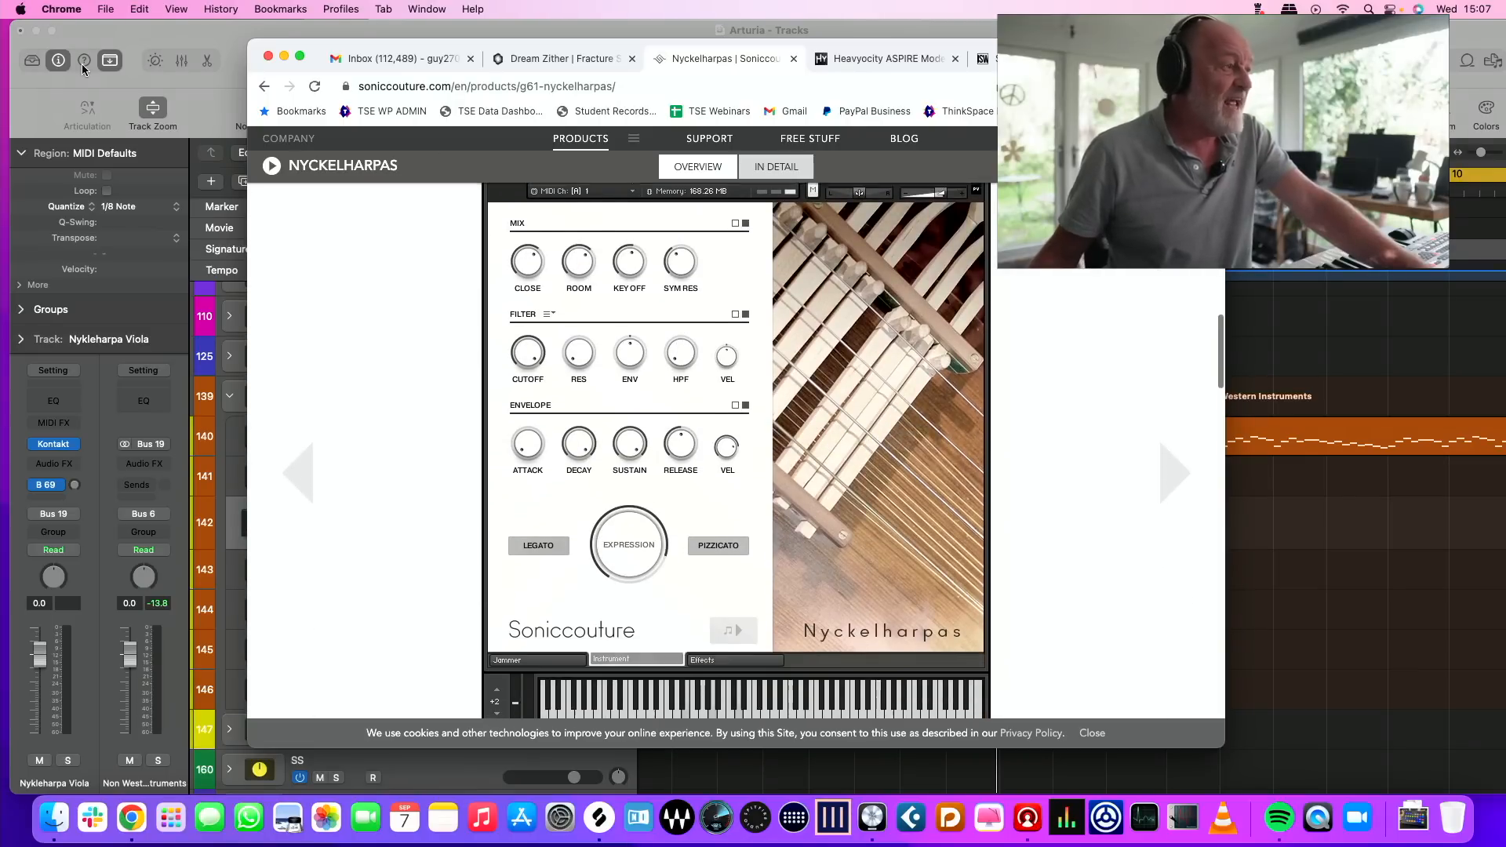
{"action": "left_click_drag", "start_coordinate": [1161, 57], "coordinate": [1505, 182]}
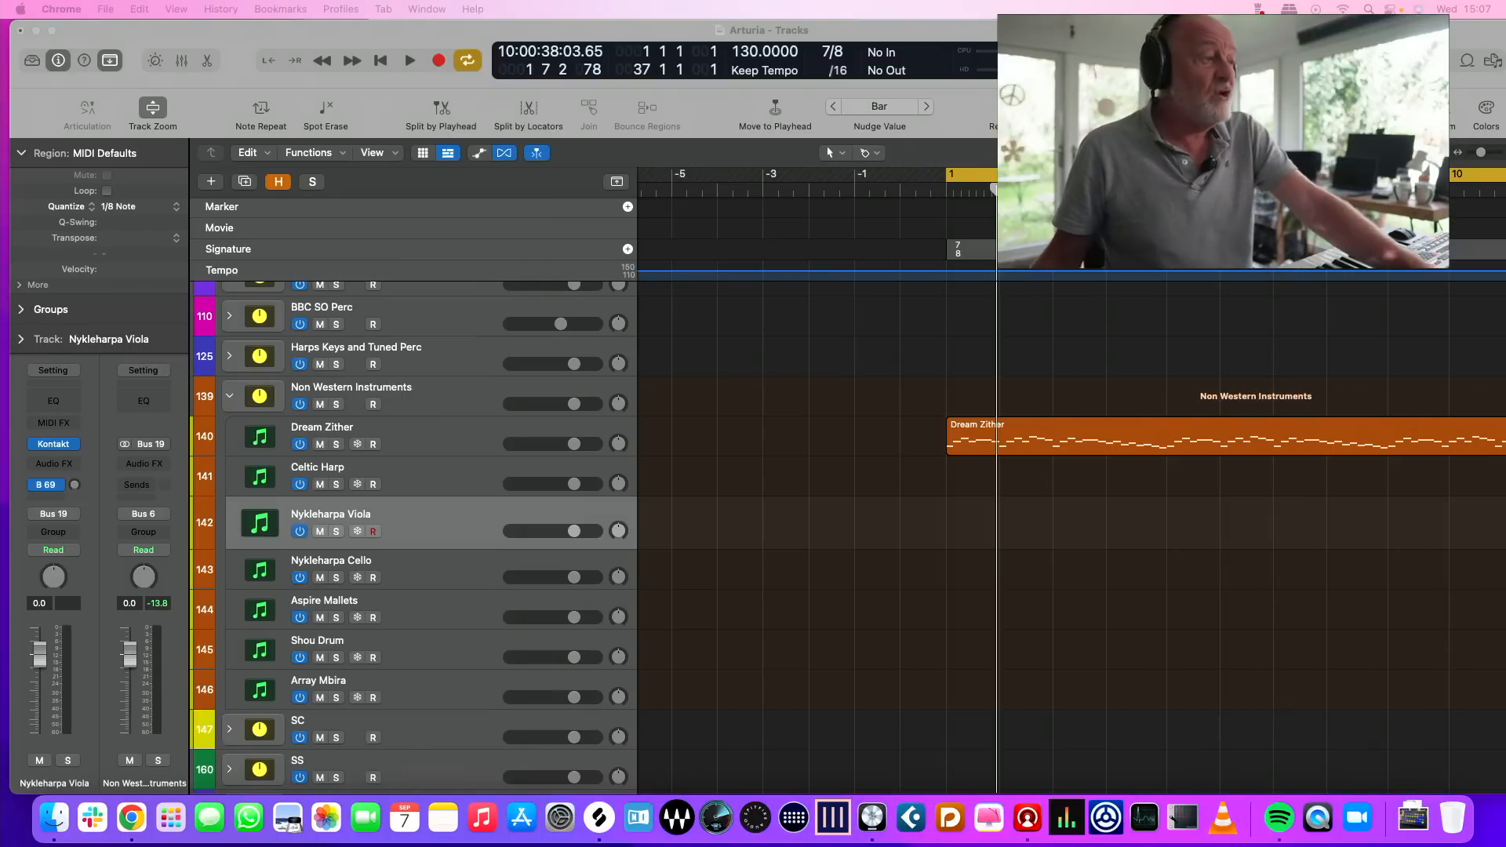
Record a part on the Nykleharpa Cello track over the Dream Zither melody, from bar 1 to bar 17
{"action": "left_click", "coordinate": [448, 567]}
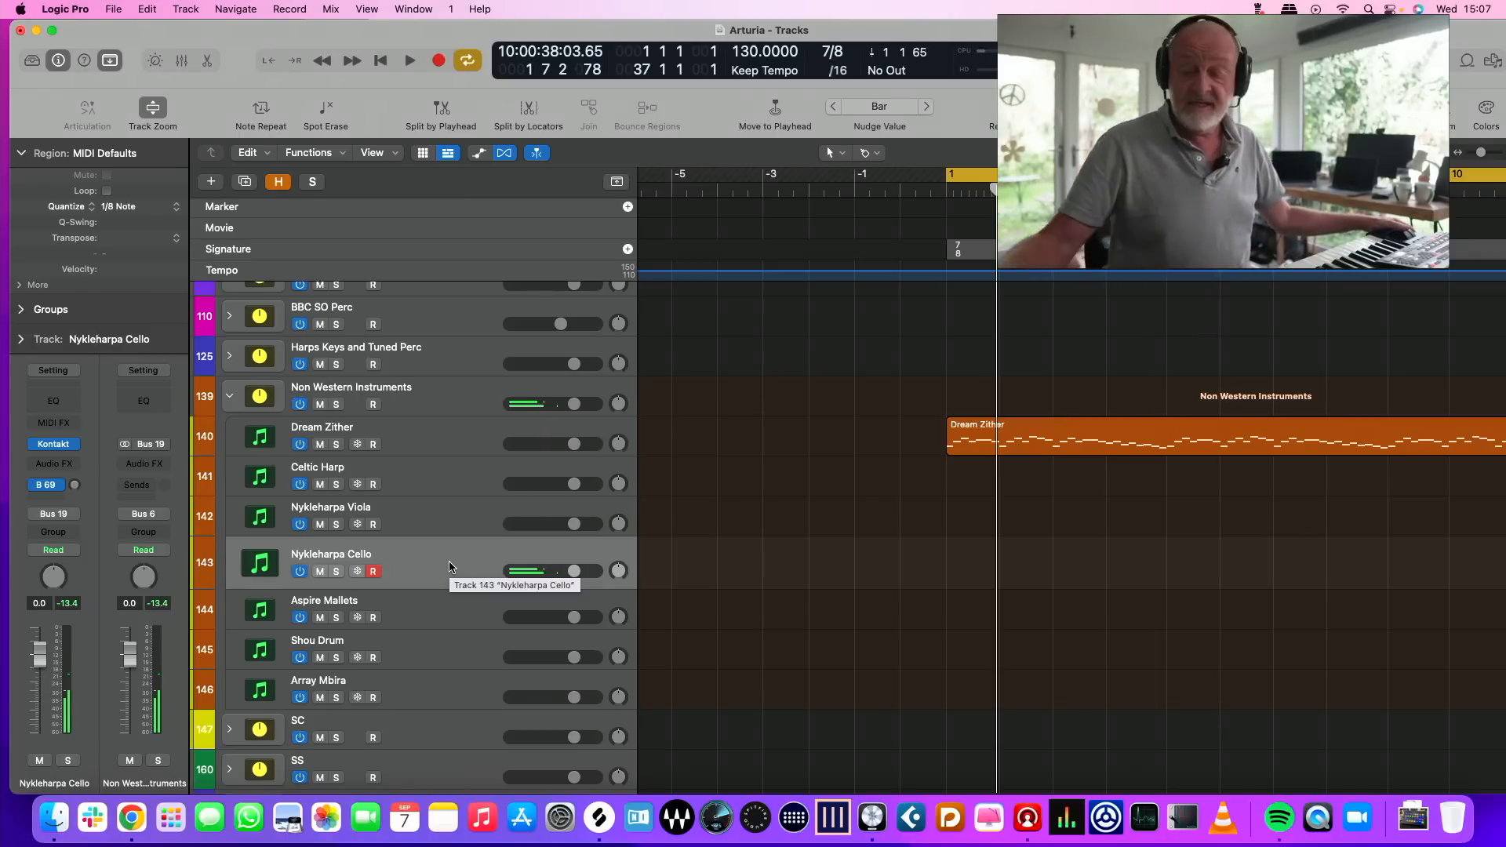
{"action": "key", "text": "r"}
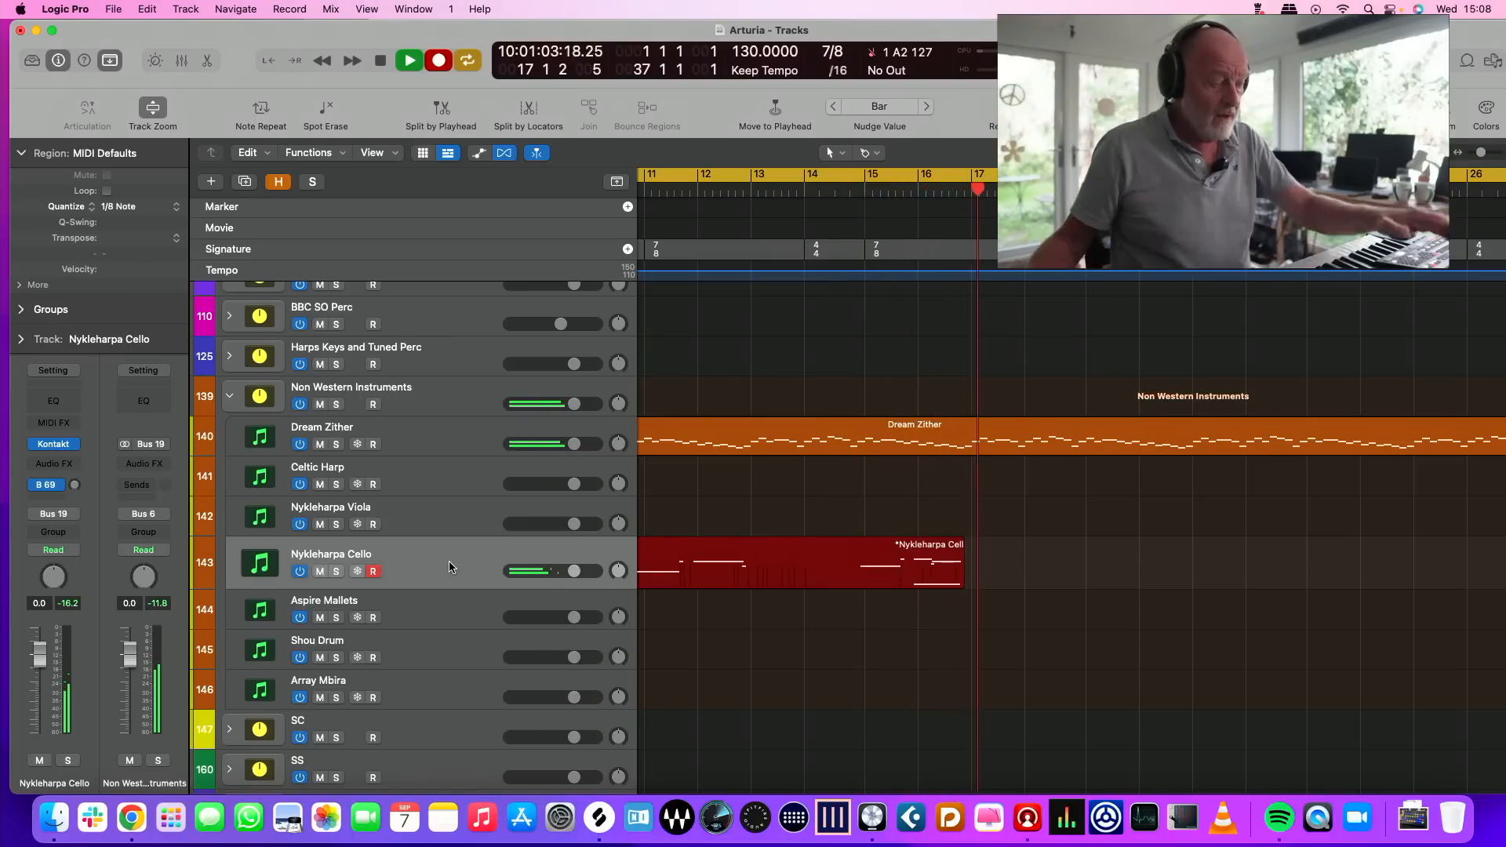
{"action": "key", "text": "space"}
Play back the recorded Nykleharpa Cello region with the Dream Zither from bar 1 to about the end of bar 6
{"action": "scroll", "coordinate": [897, 588], "scroll_direction": "down", "scroll_amount": 8}
{"action": "scroll", "coordinate": [838, 607], "scroll_direction": "up", "scroll_amount": 10}
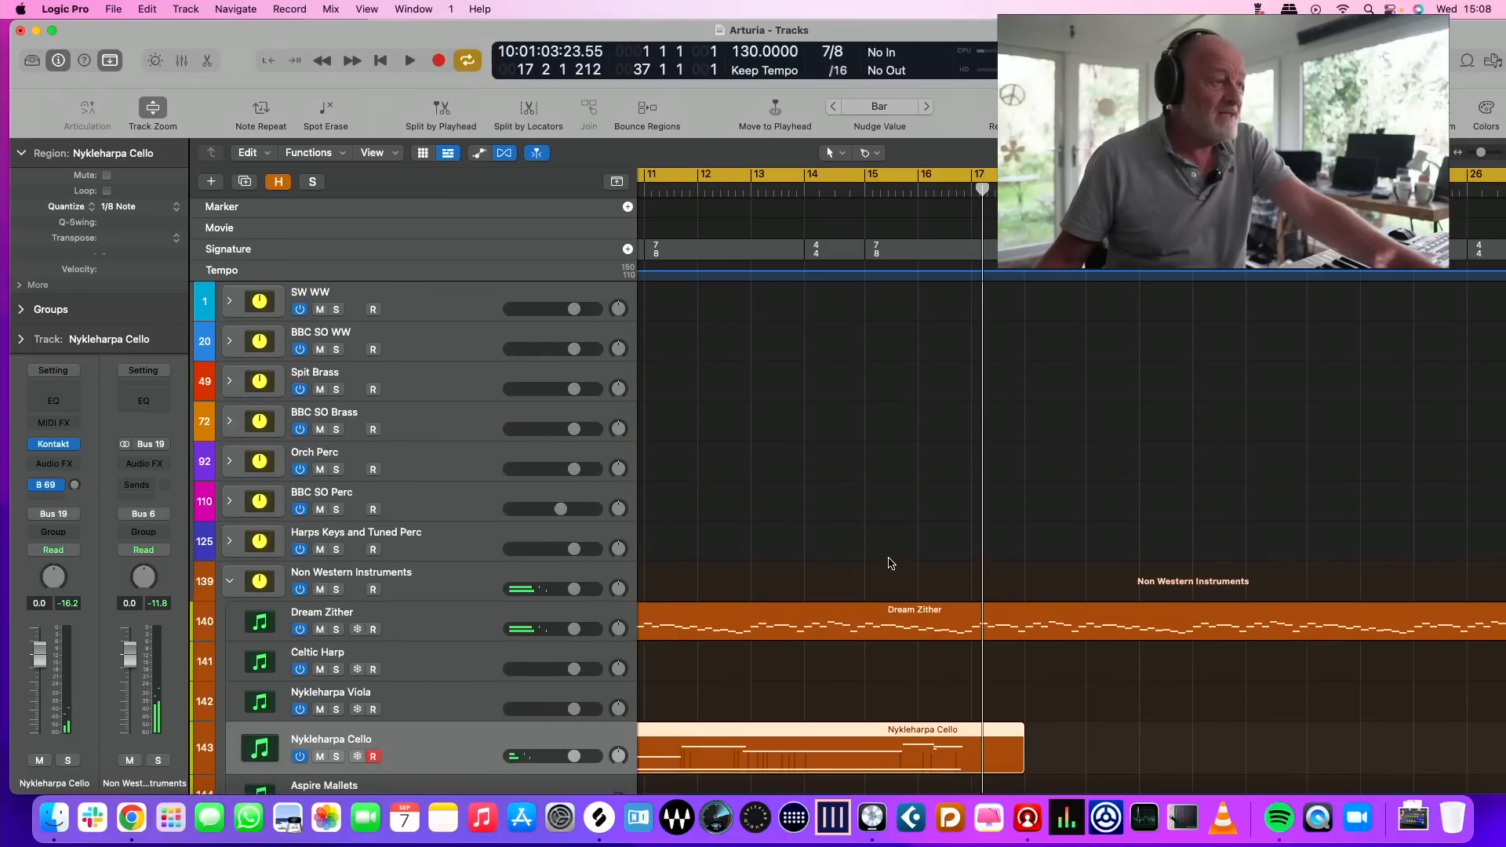
{"action": "scroll", "coordinate": [912, 585], "scroll_direction": "left", "scroll_amount": 3}
{"action": "scroll", "coordinate": [913, 585], "scroll_direction": "left", "scroll_amount": 10}
{"action": "scroll", "coordinate": [917, 417], "scroll_direction": "right", "scroll_amount": 10}
{"action": "scroll", "coordinate": [823, 401], "scroll_direction": "left", "scroll_amount": 3}
{"action": "scroll", "coordinate": [816, 368], "scroll_direction": "left", "scroll_amount": 10}
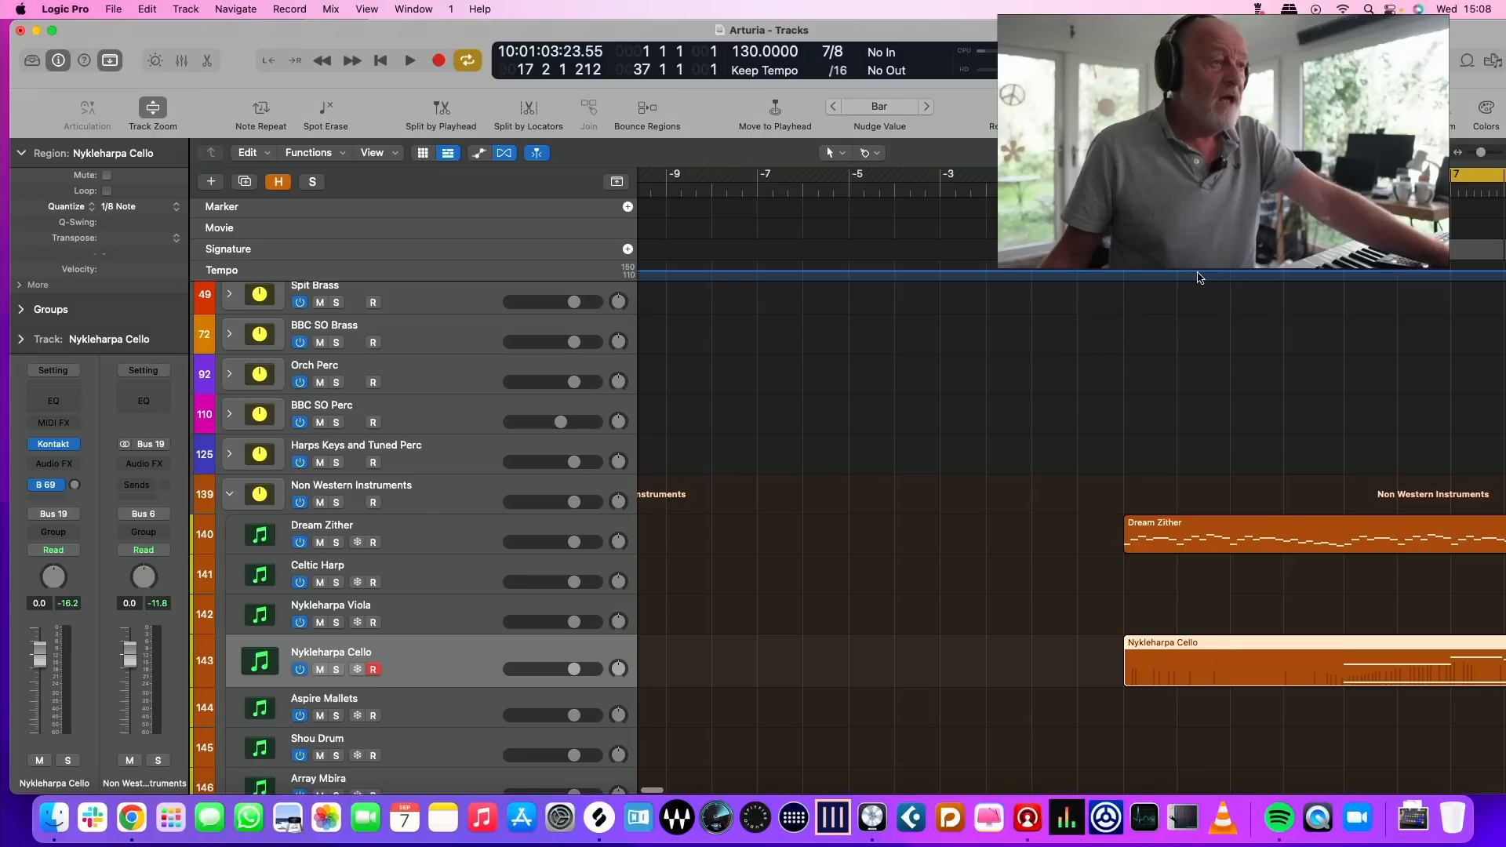
{"action": "scroll", "coordinate": [1198, 278], "scroll_direction": "right", "scroll_amount": 3}
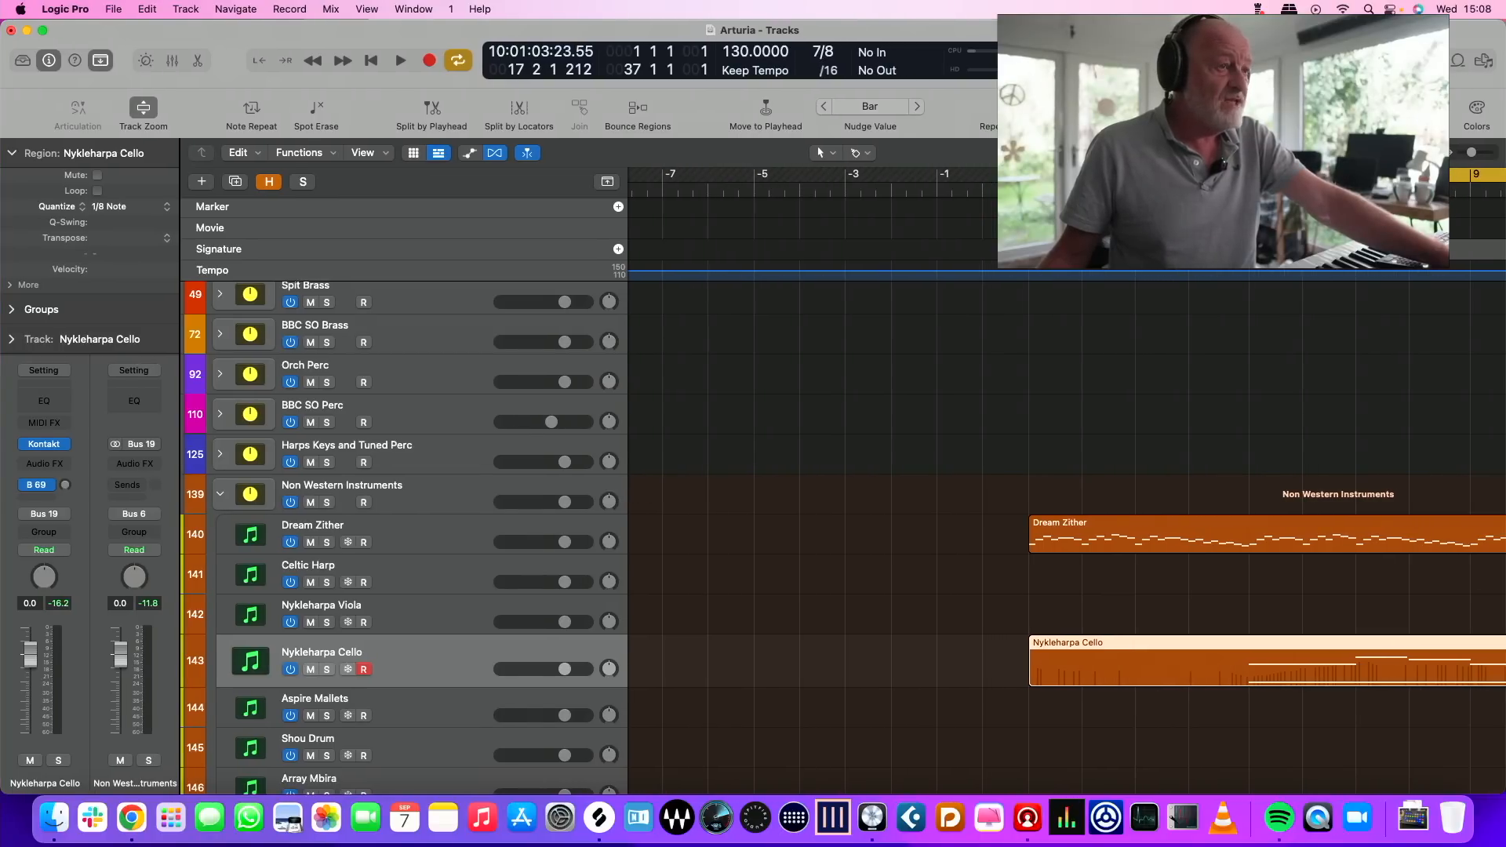
{"action": "key", "text": "Return"}
{"action": "scroll", "coordinate": [1148, 626], "scroll_direction": "right", "scroll_amount": 3}
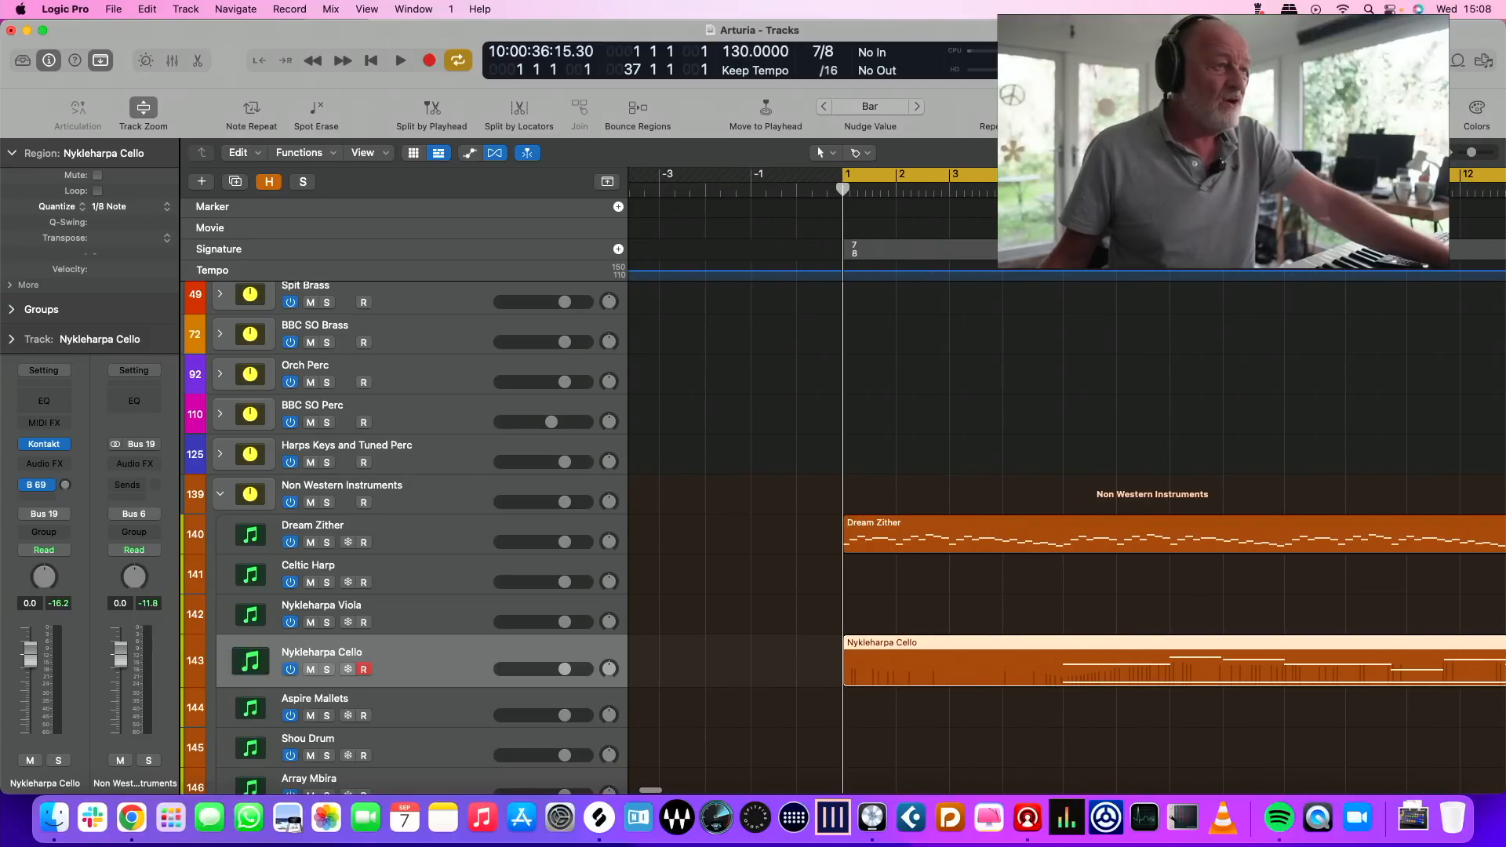
{"action": "key", "text": "space"}
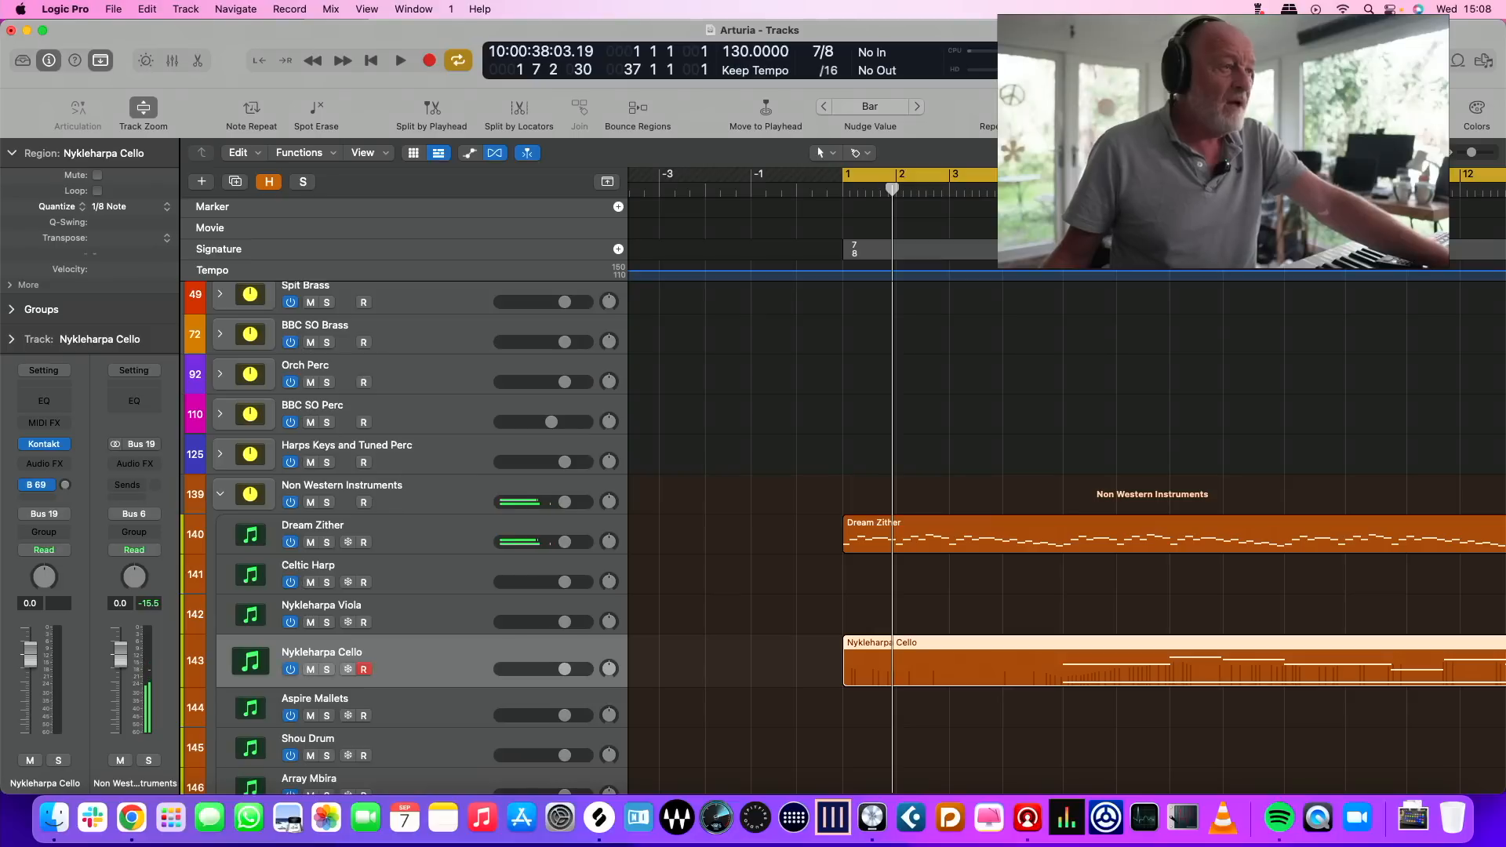
{"action": "key", "text": "space"}
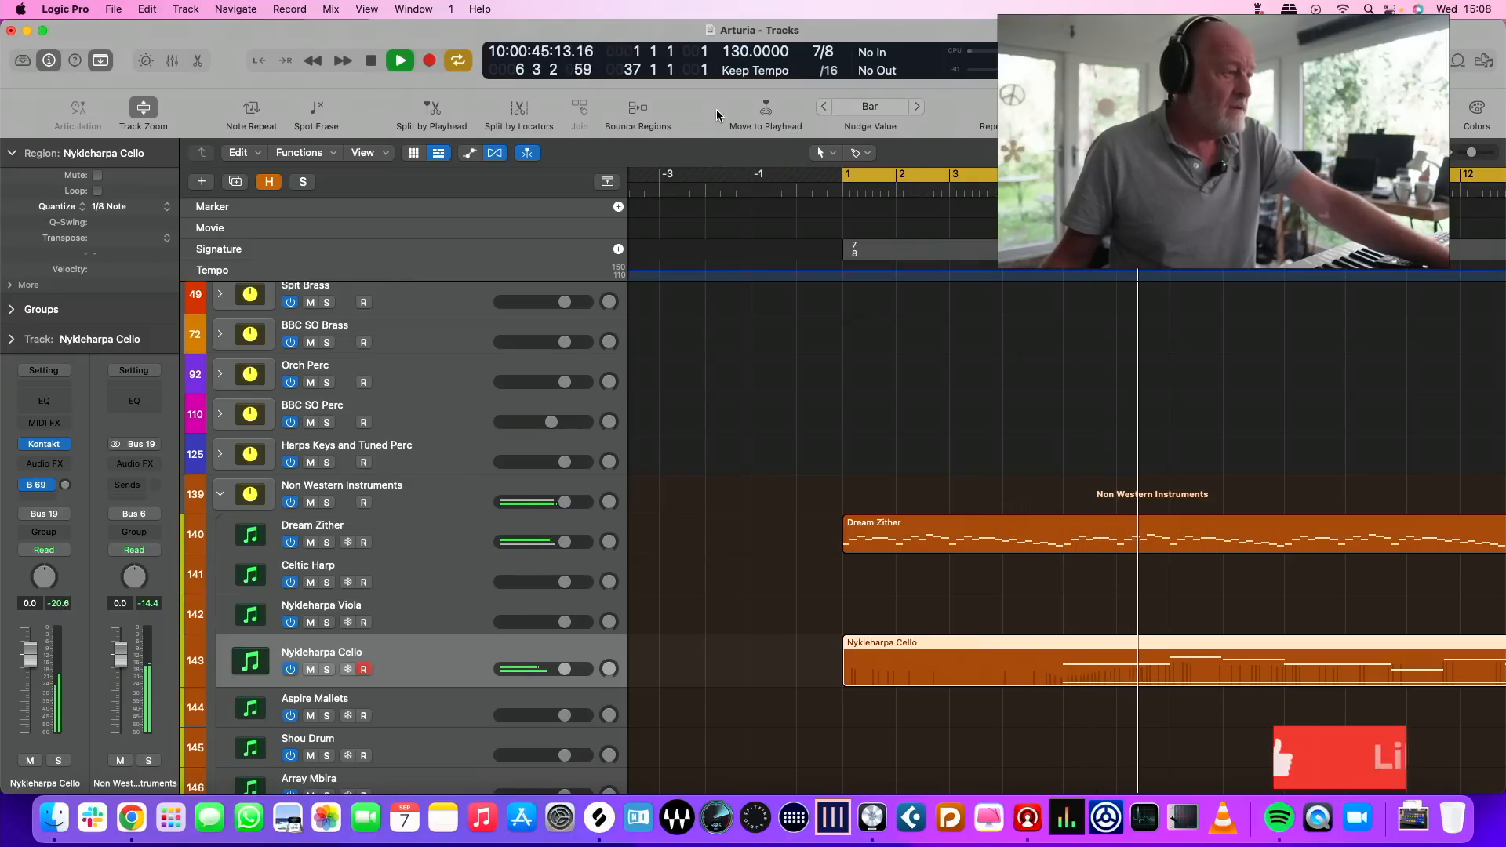
{"action": "key", "text": "space"}
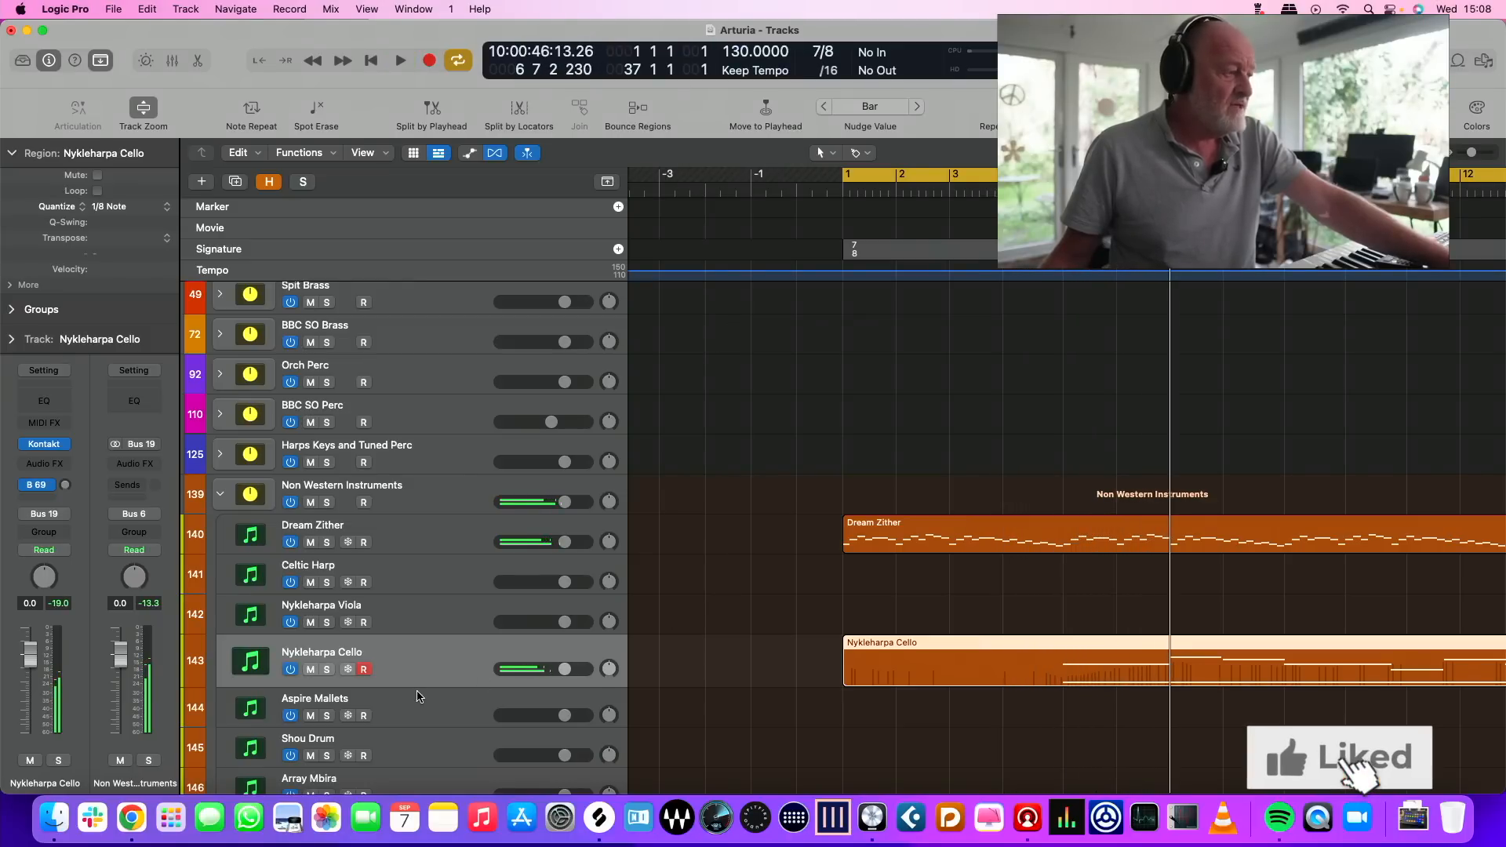
Select the Shou Drum track, look over the Impact Soundworks Shou Drum product page in Chrome, and return to Logic Pro
{"action": "left_click", "coordinate": [400, 750]}
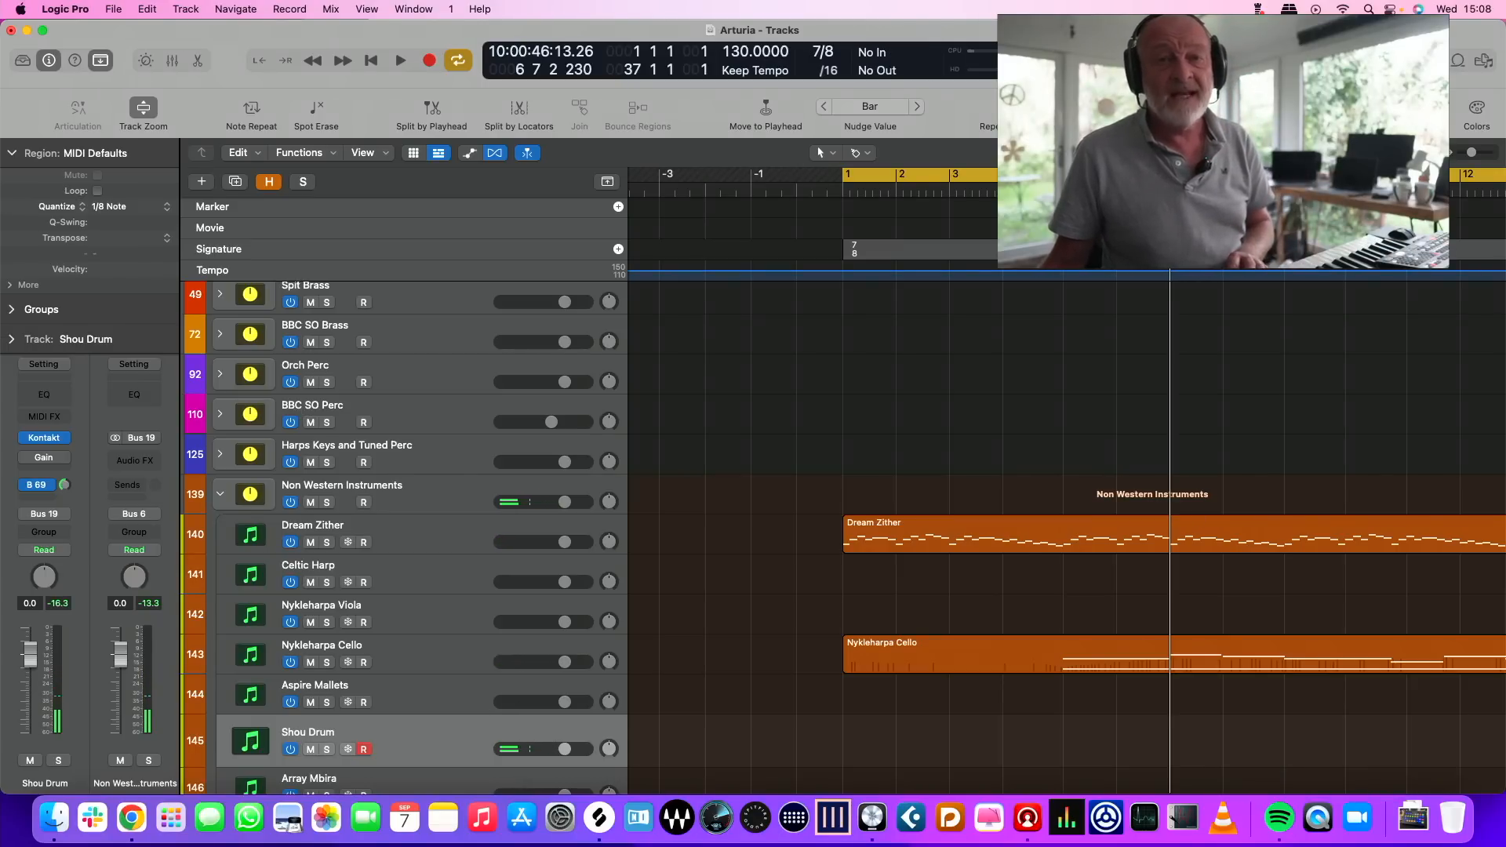
{"action": "key", "text": "super+Tab"}
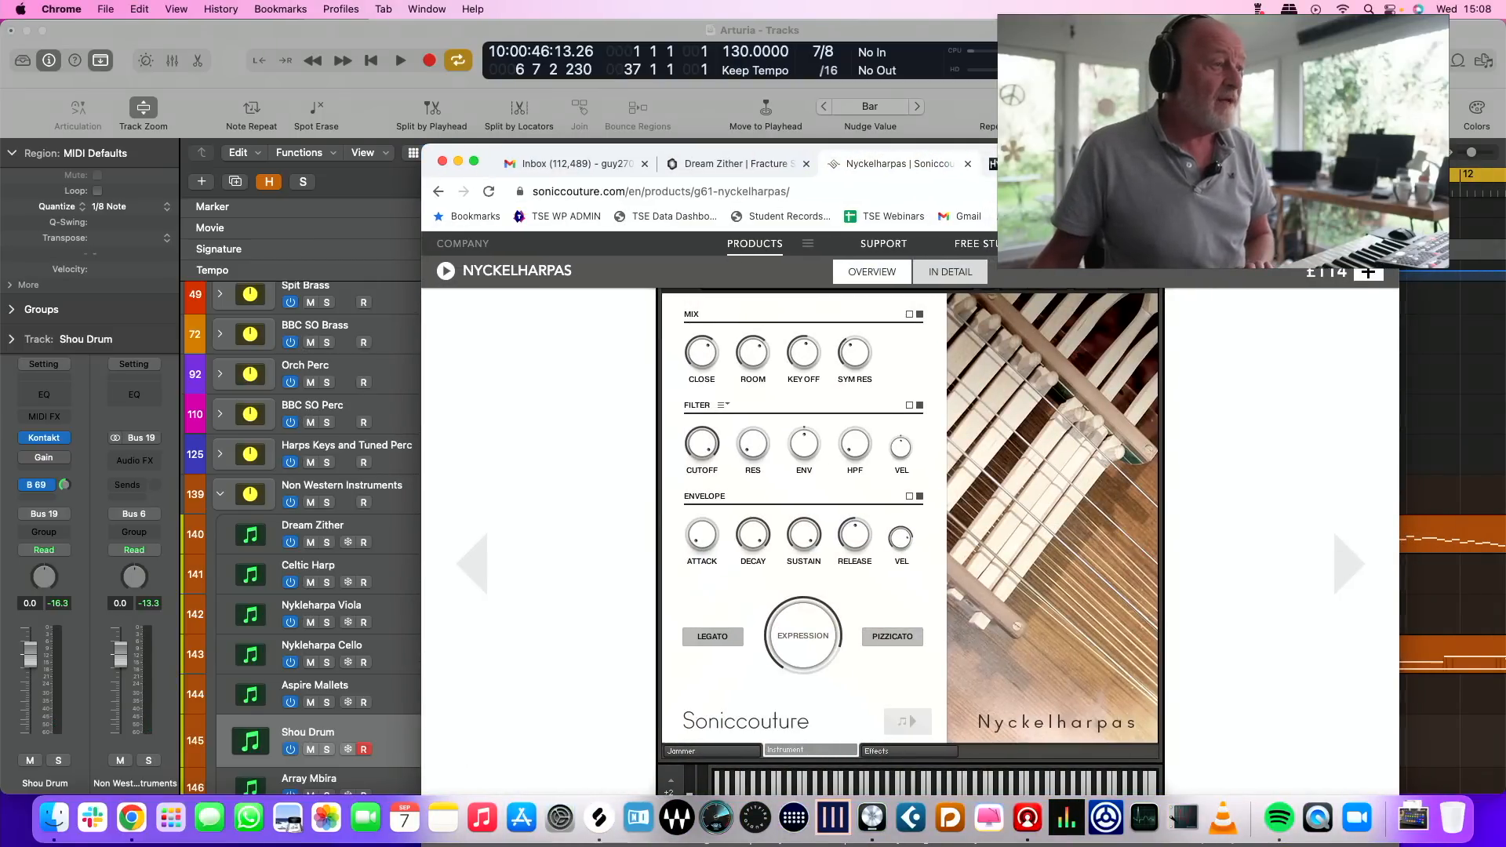
{"action": "key", "text": "ctrl+Tab"}
{"action": "left_click_drag", "start_coordinate": [716, 411], "coordinate": [419, 315]}
{"action": "scroll", "coordinate": [966, 493], "scroll_direction": "down", "scroll_amount": 10}
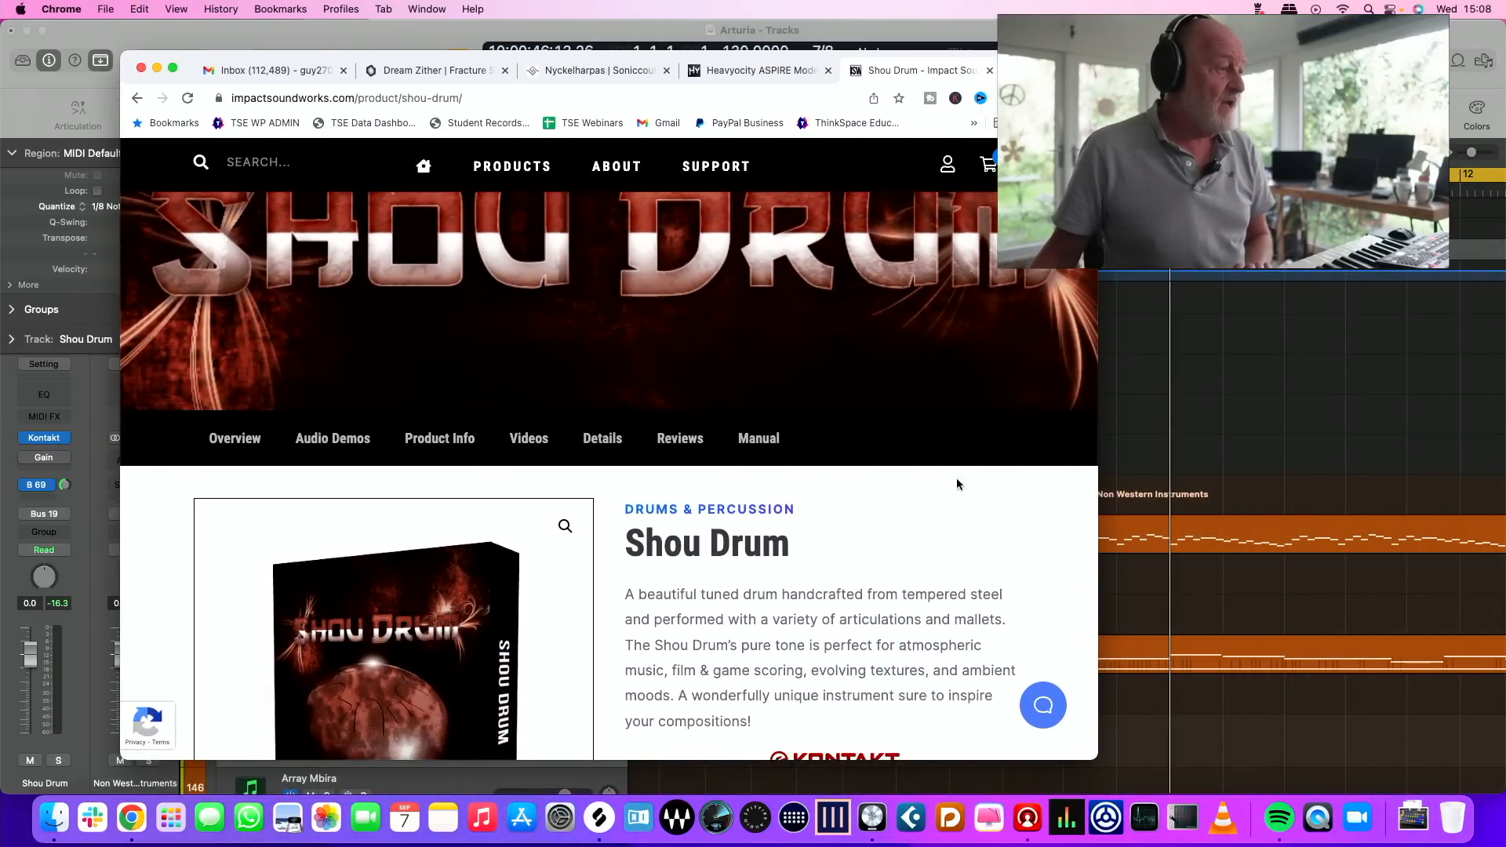
{"action": "scroll", "coordinate": [923, 494], "scroll_direction": "up", "scroll_amount": 2}
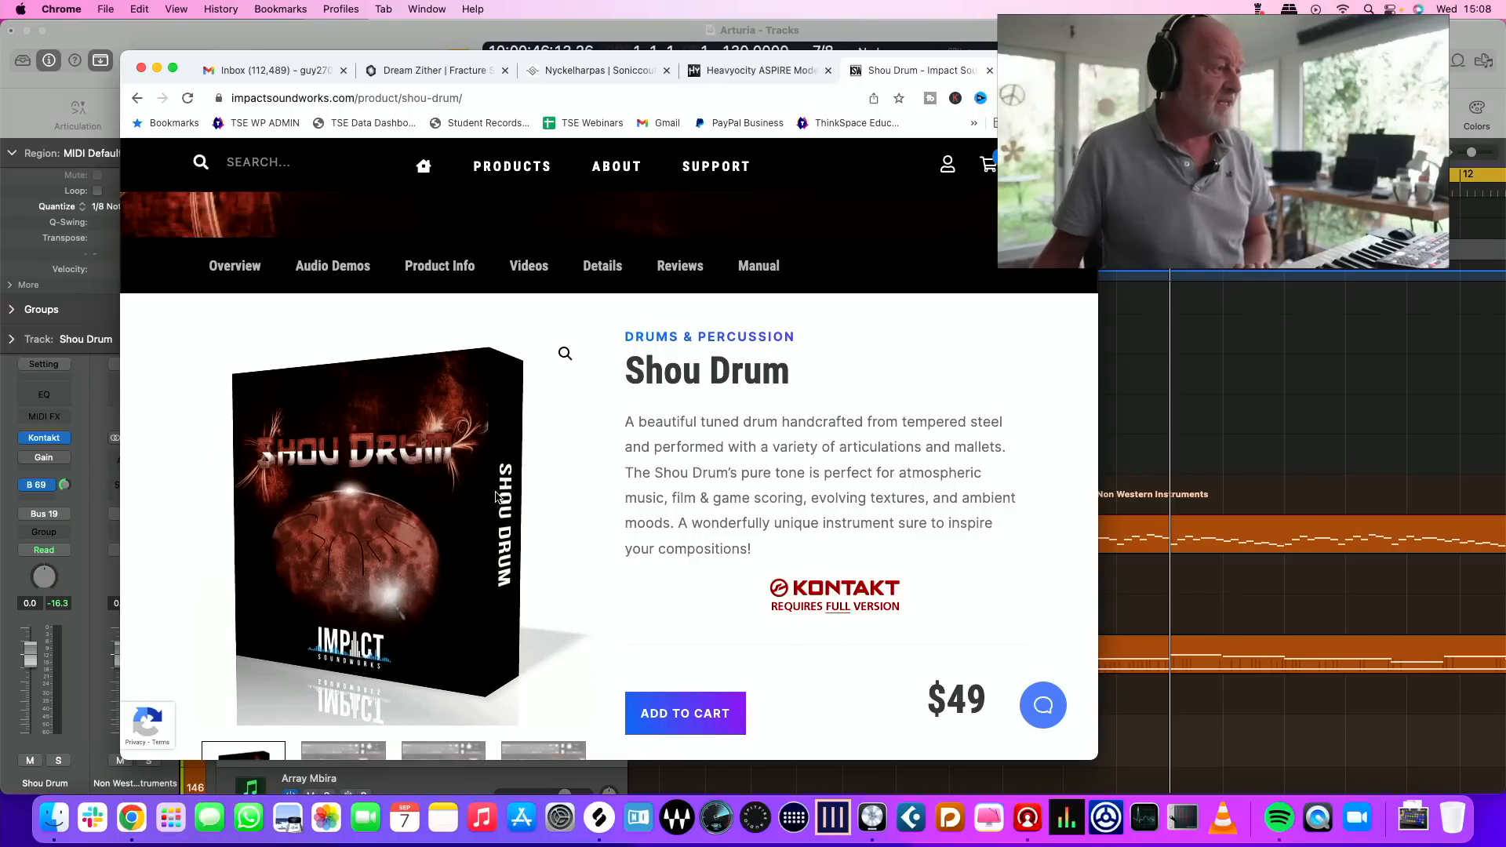
{"action": "left_click_drag", "start_coordinate": [1048, 69], "coordinate": [1505, 195]}
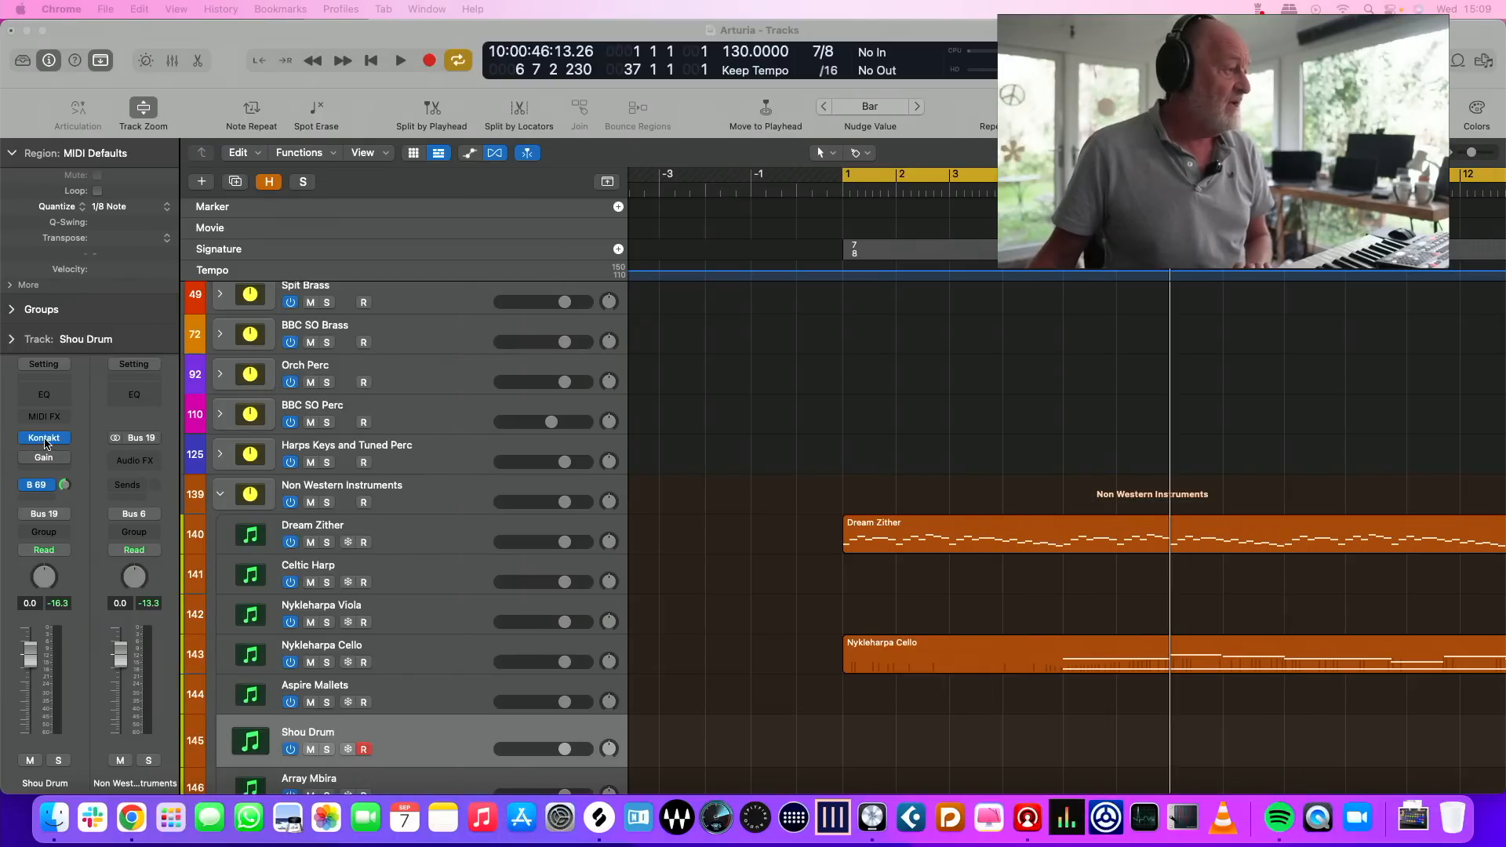
Open the Shou Drum track's Kontakt instrument and set its articulation to Big Rubber
{"action": "left_click", "coordinate": [45, 439]}
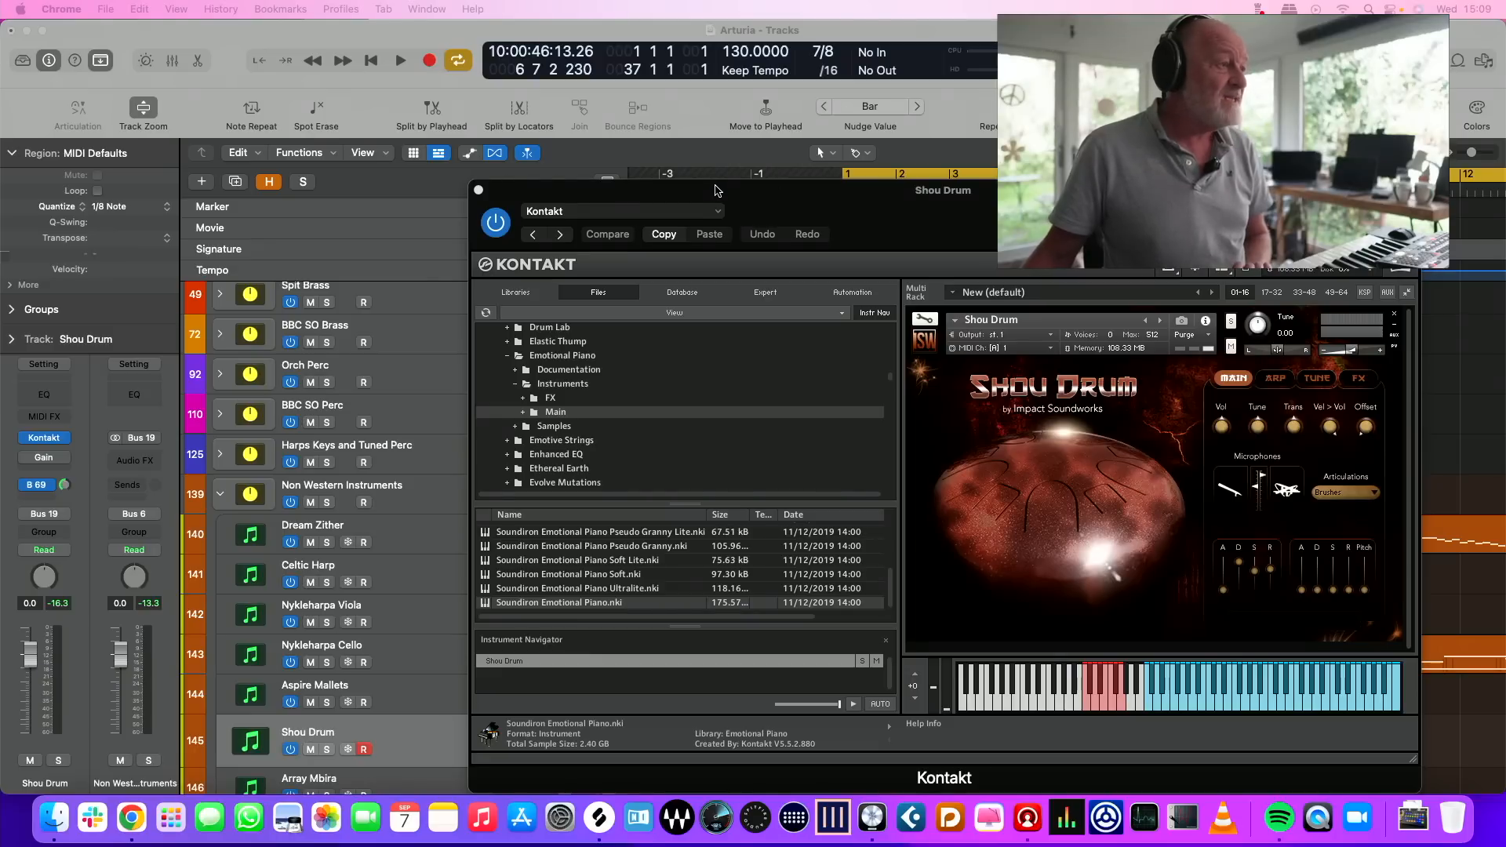
{"action": "left_click_drag", "start_coordinate": [715, 198], "coordinate": [594, 128]}
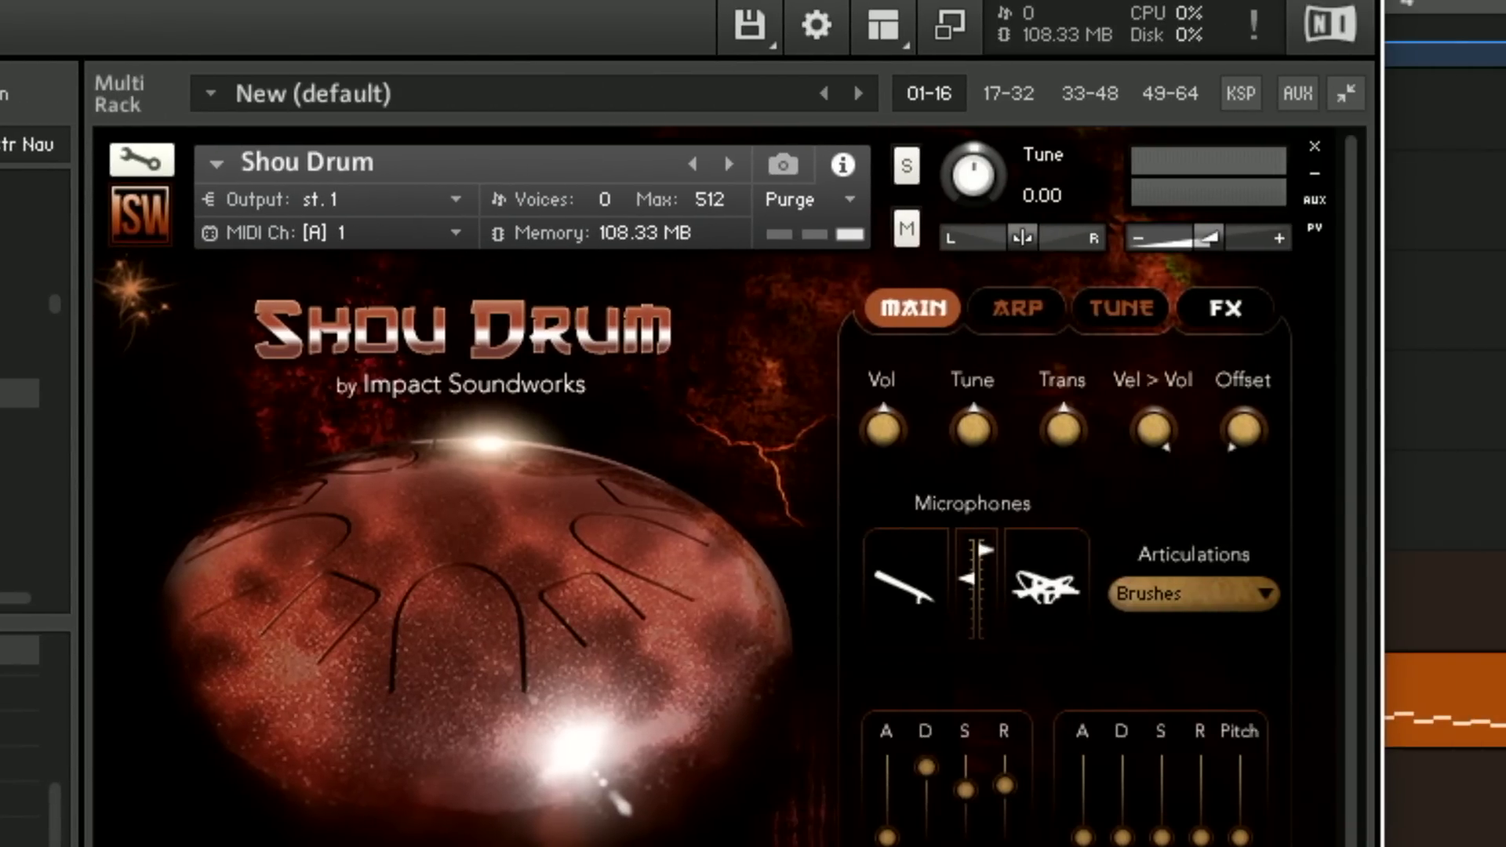
{"action": "left_click", "coordinate": [1246, 596]}
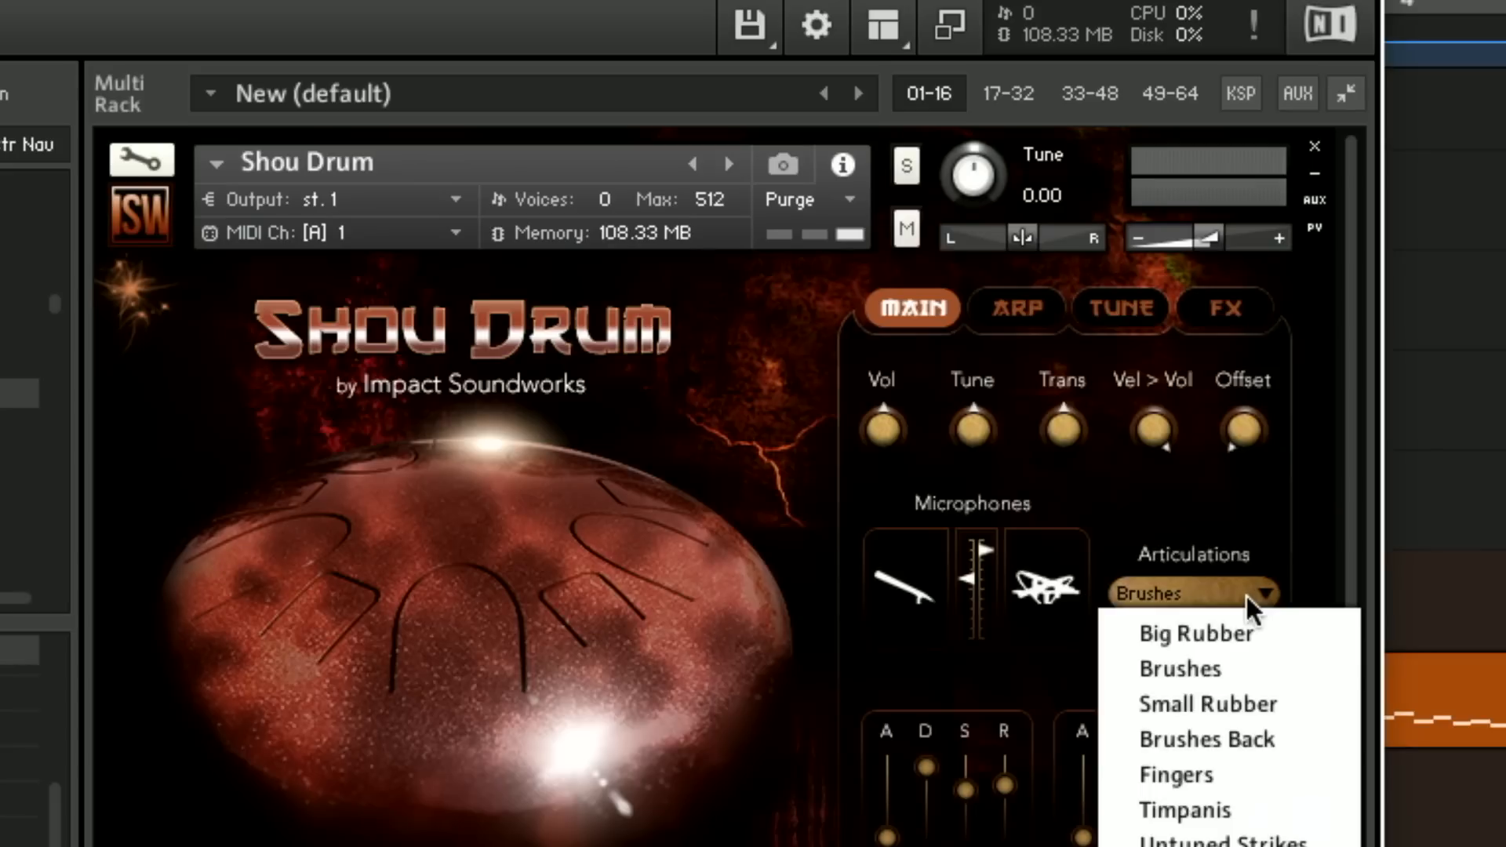
{"action": "left_click", "coordinate": [1227, 628]}
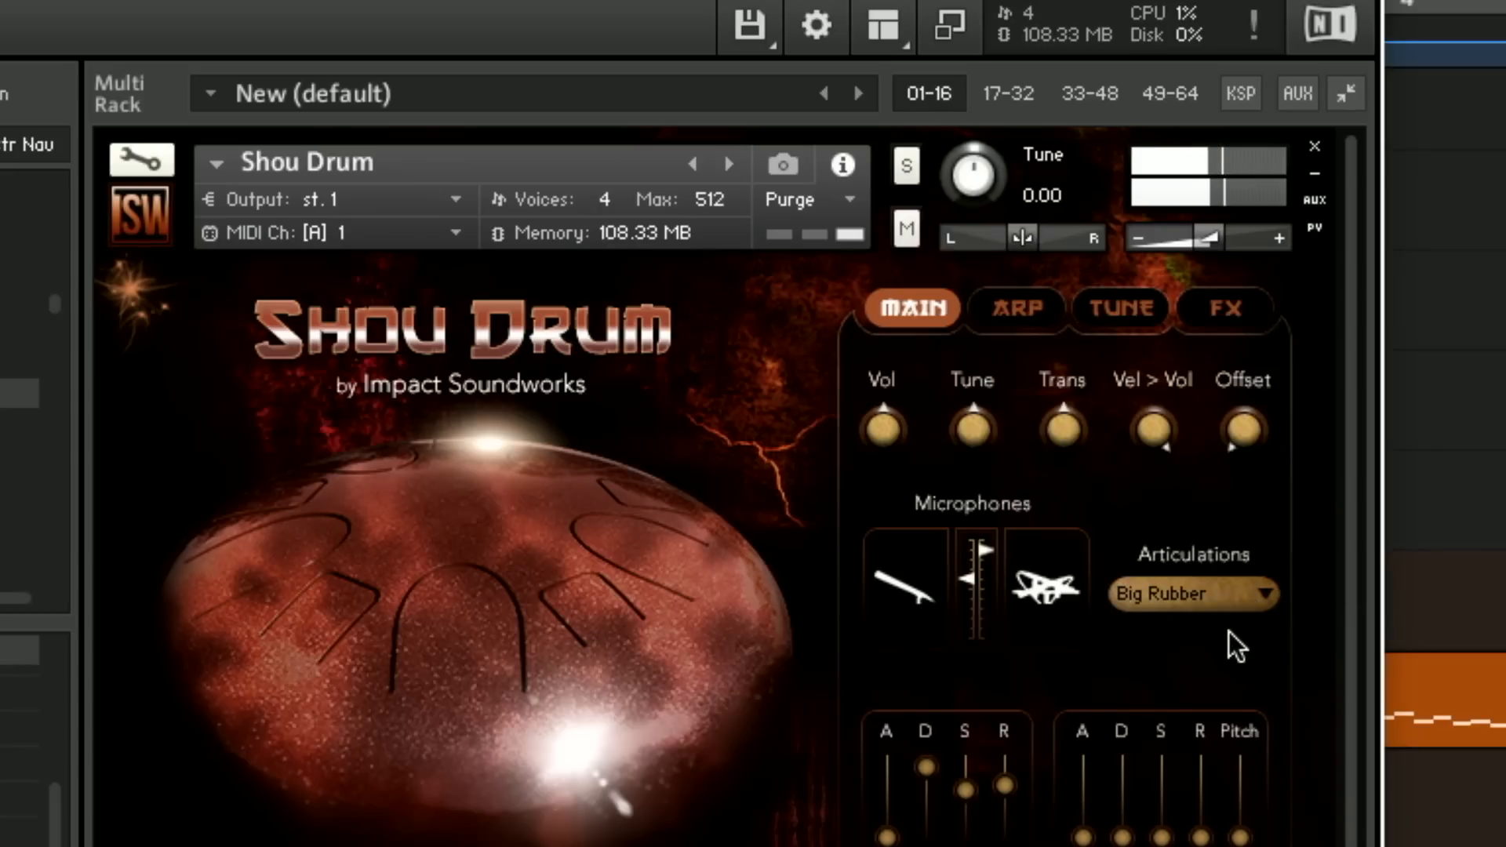
Audition the Shou Drum's Small Rubber, Fingers, Brushes, Timpanis and Brushes Back articulations
{"action": "left_click", "coordinate": [1213, 615]}
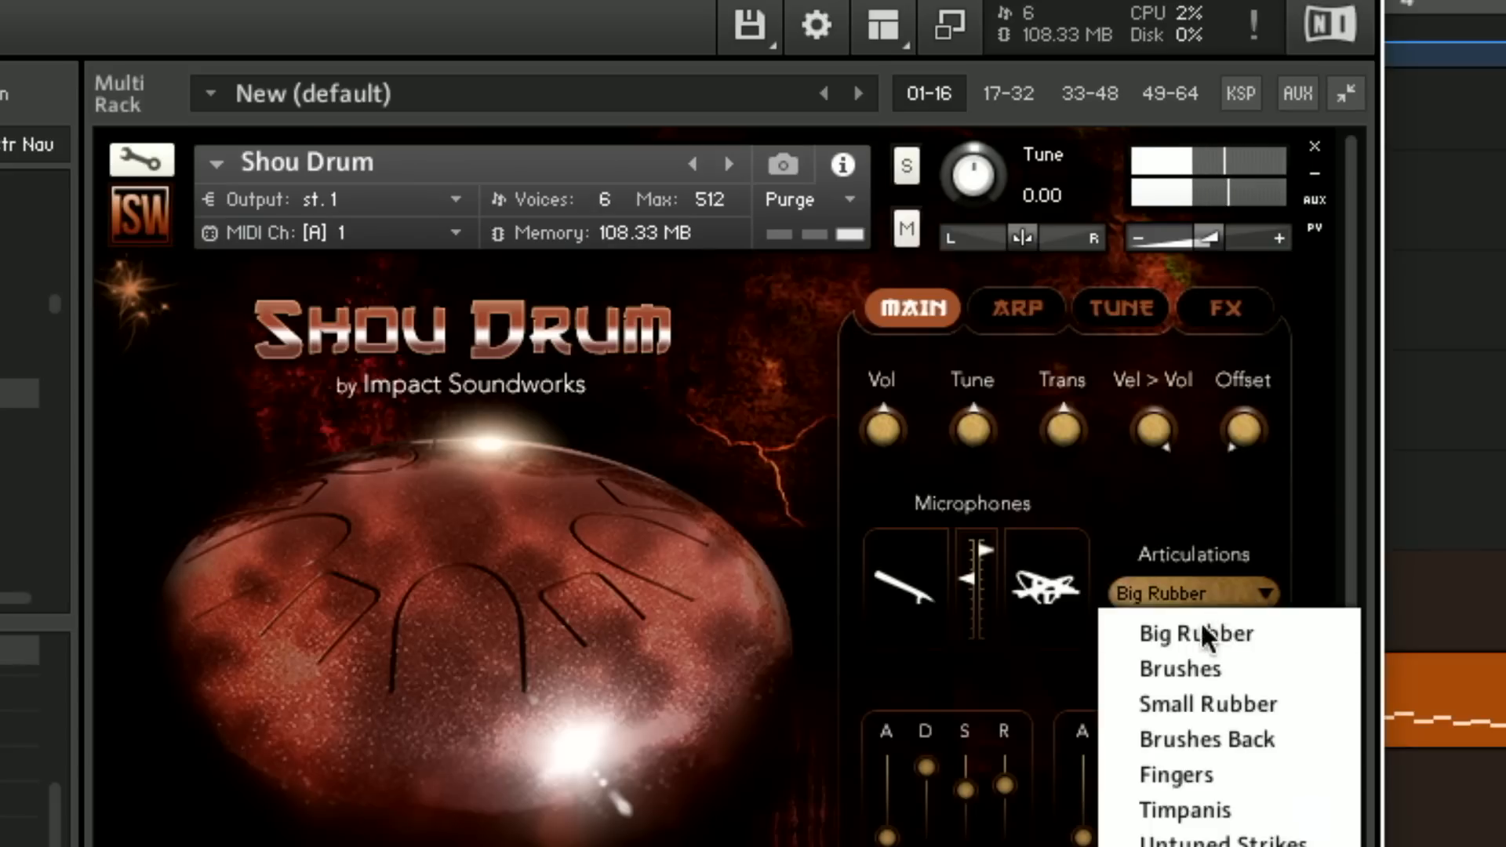
{"action": "left_click", "coordinate": [1196, 694]}
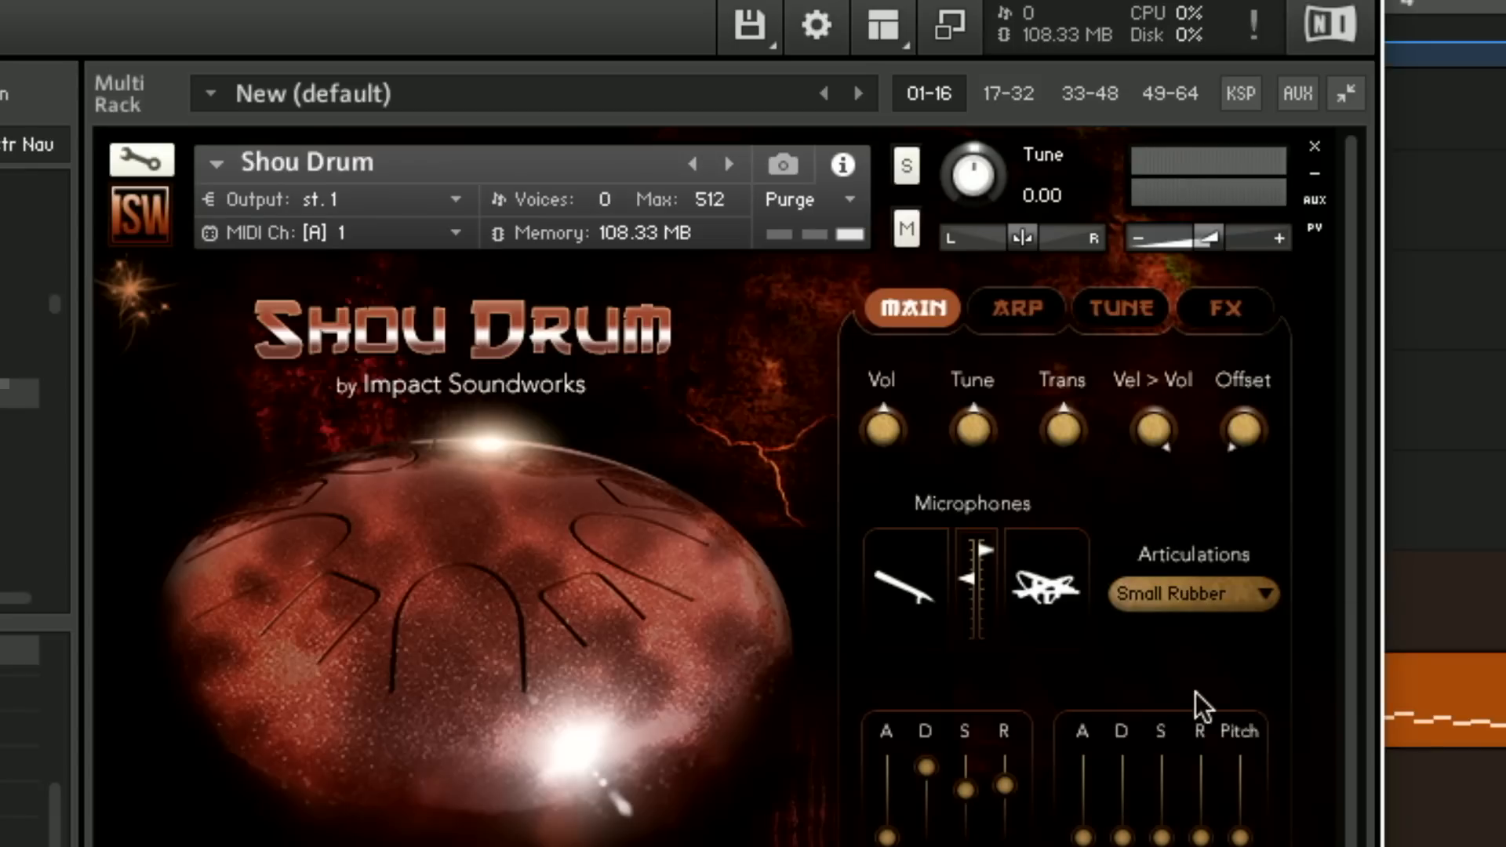
{"action": "left_click", "coordinate": [1213, 595]}
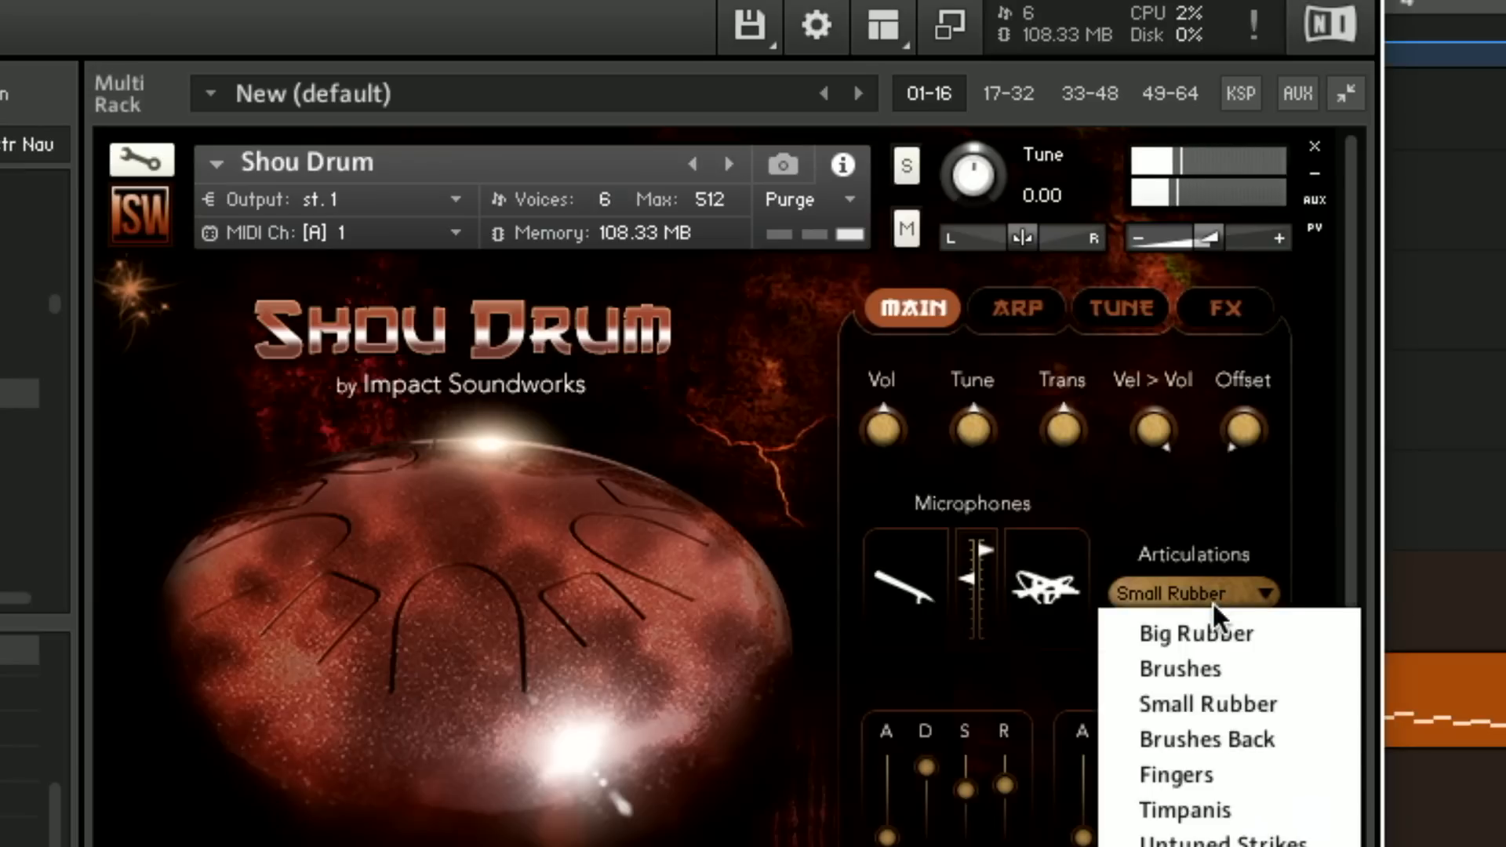
{"action": "left_click", "coordinate": [1201, 768]}
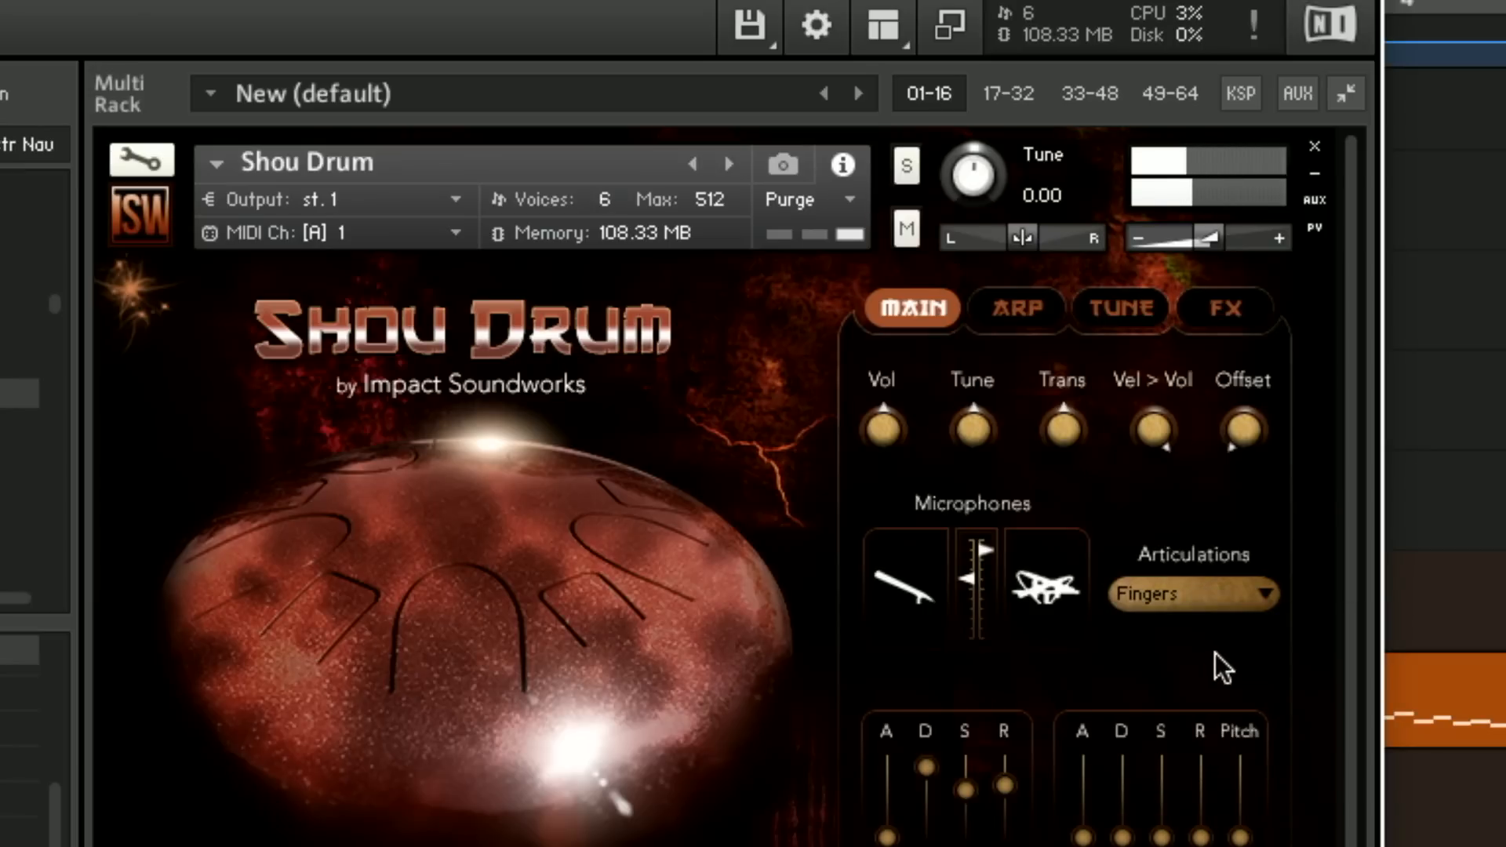
{"action": "left_click", "coordinate": [1205, 609]}
{"action": "left_click", "coordinate": [1189, 666]}
{"action": "left_click", "coordinate": [1198, 604]}
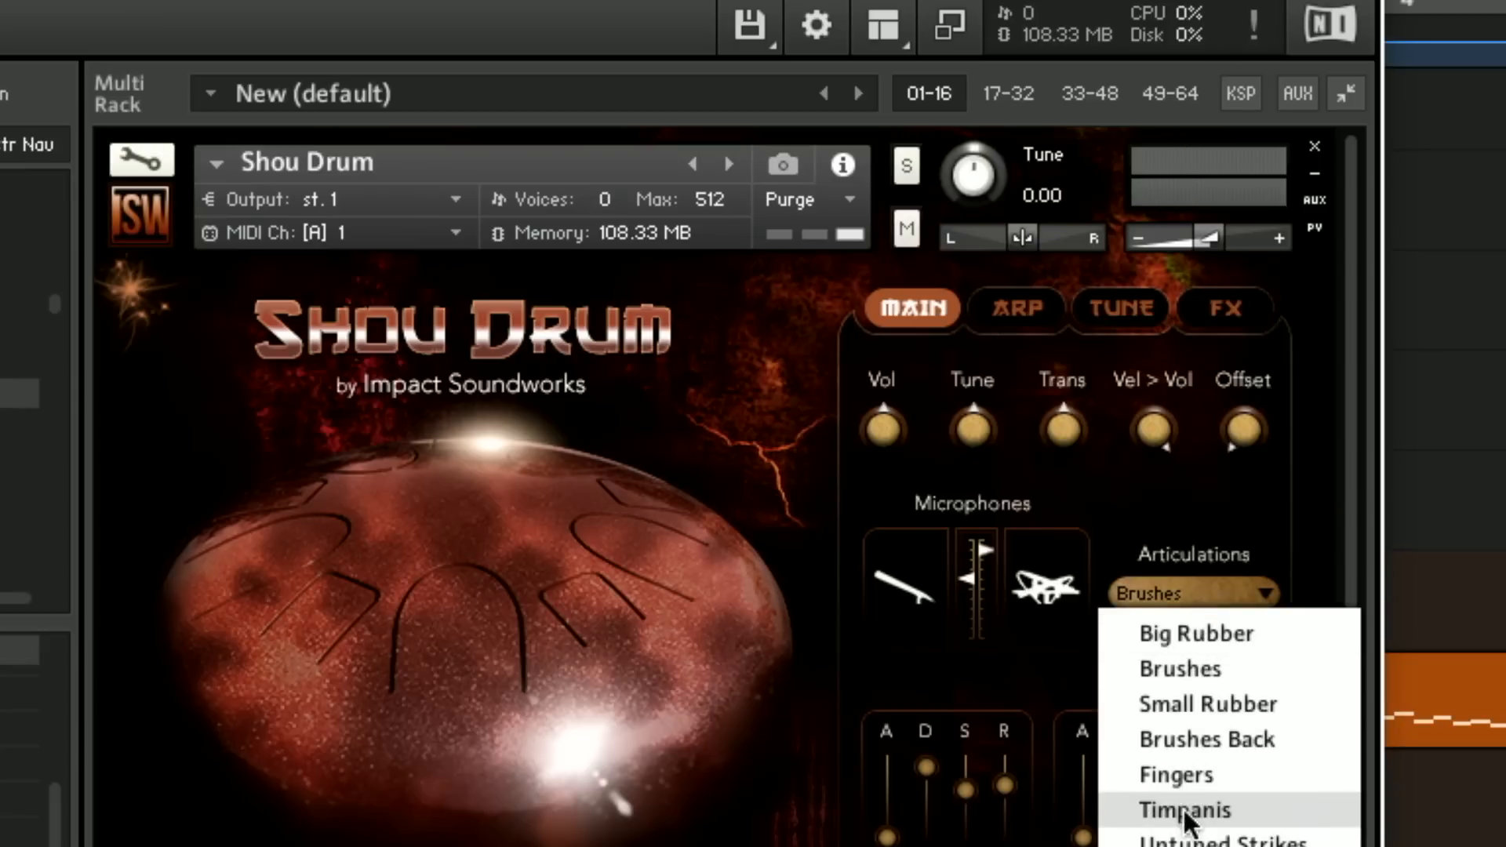
{"action": "left_click", "coordinate": [1199, 809]}
{"action": "left_click", "coordinate": [1217, 600]}
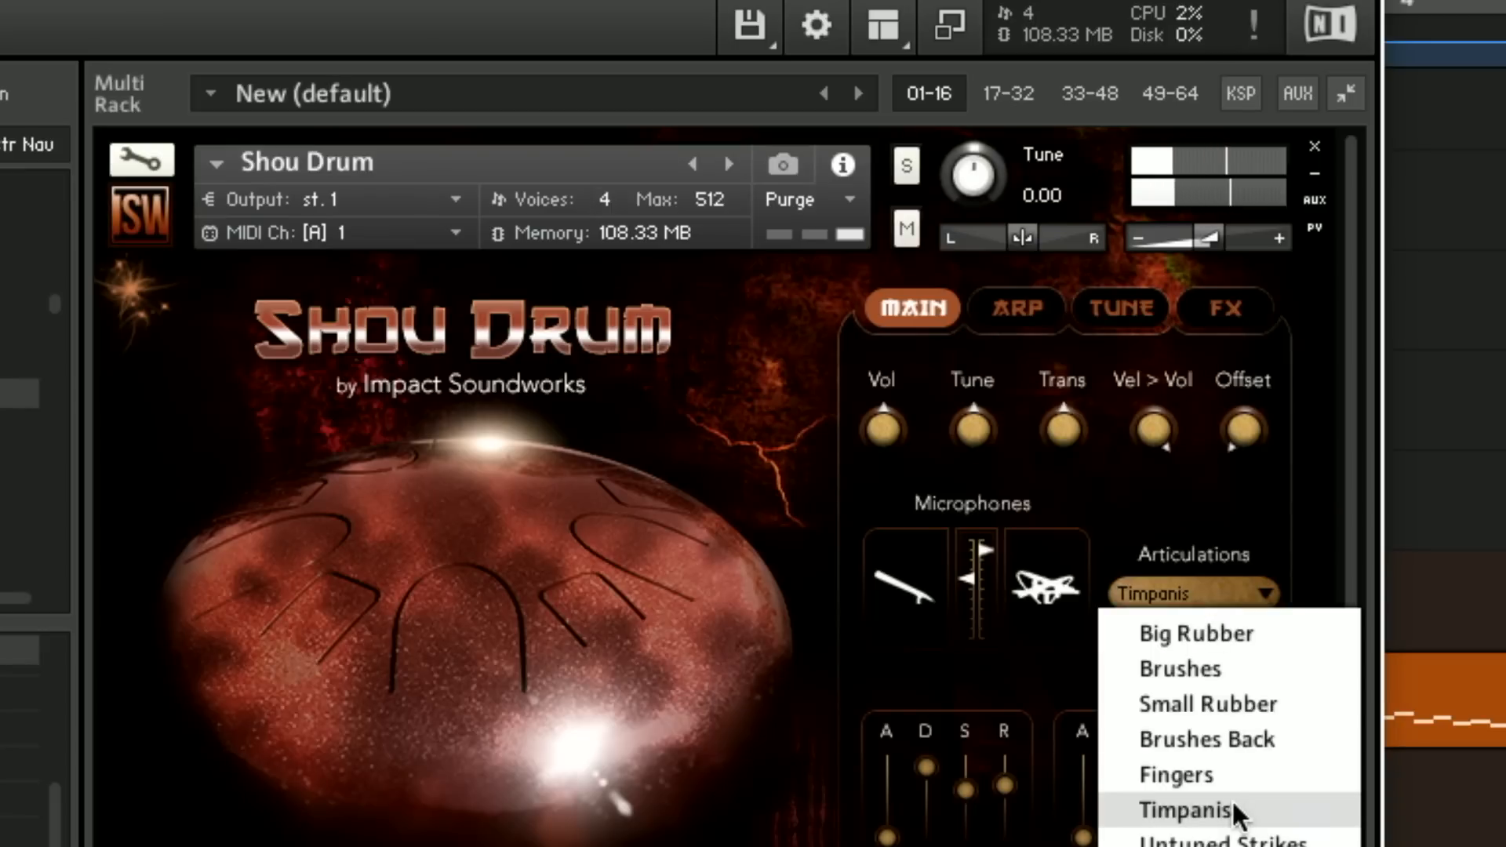
{"action": "left_click", "coordinate": [1240, 739]}
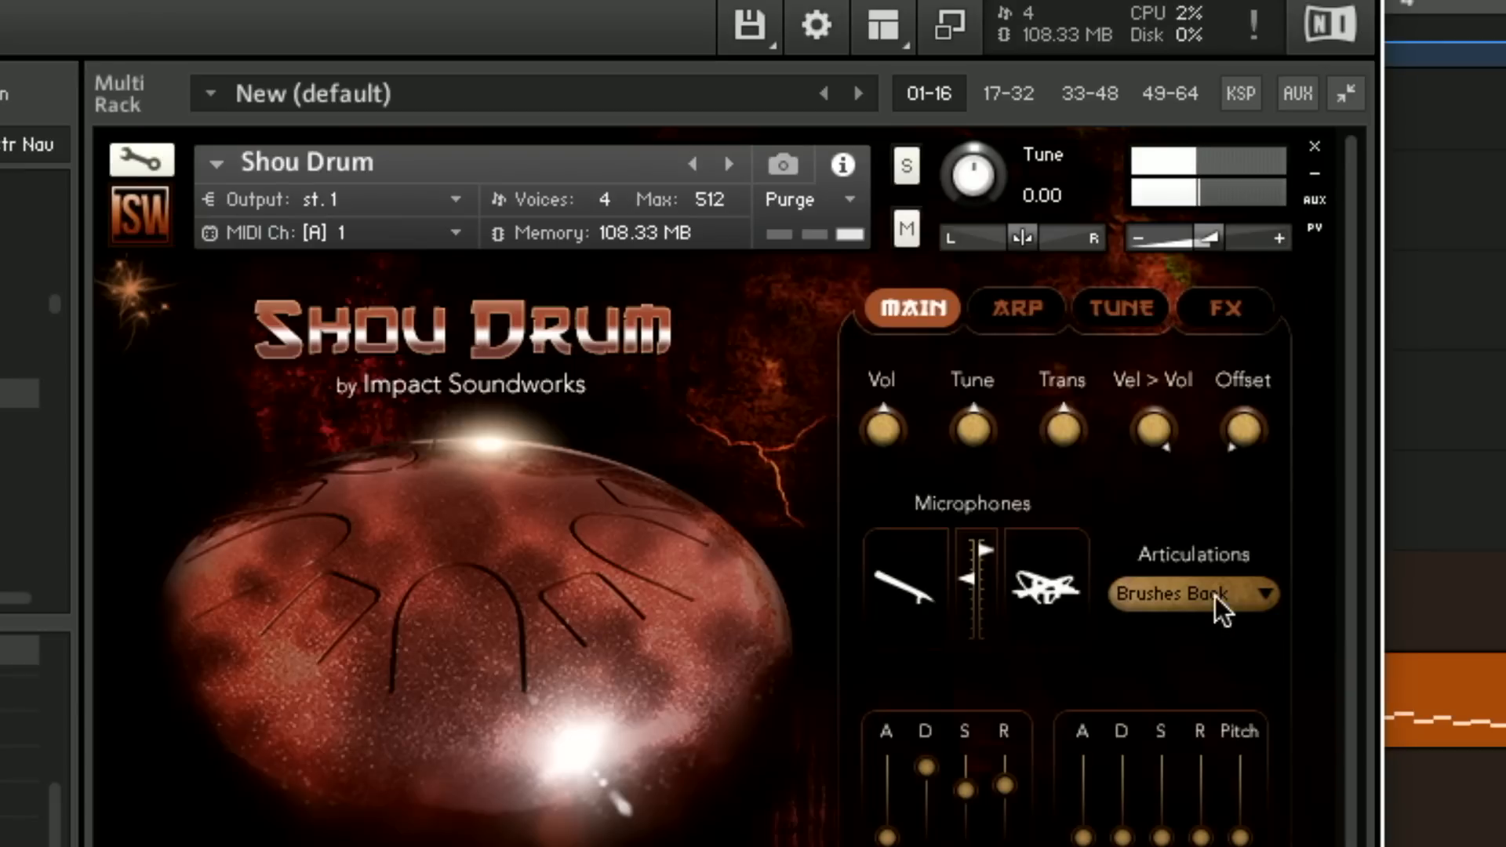
Set the Shou Drum articulation back to Big Rubber and close the Kontakt window
{"action": "left_click", "coordinate": [1220, 598]}
{"action": "left_click", "coordinate": [1213, 632]}
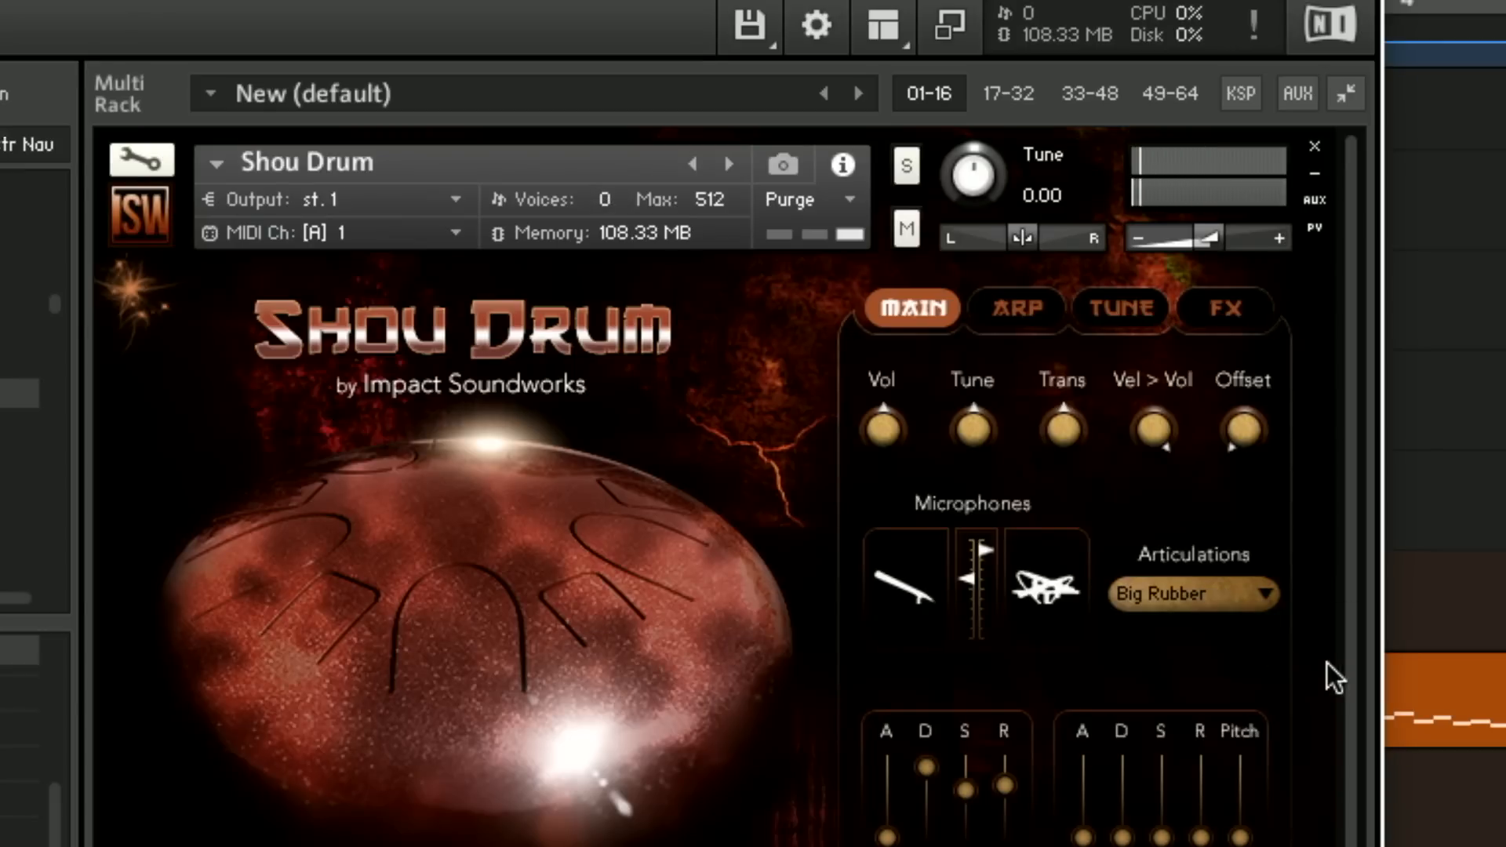
{"action": "key", "text": "super+w"}
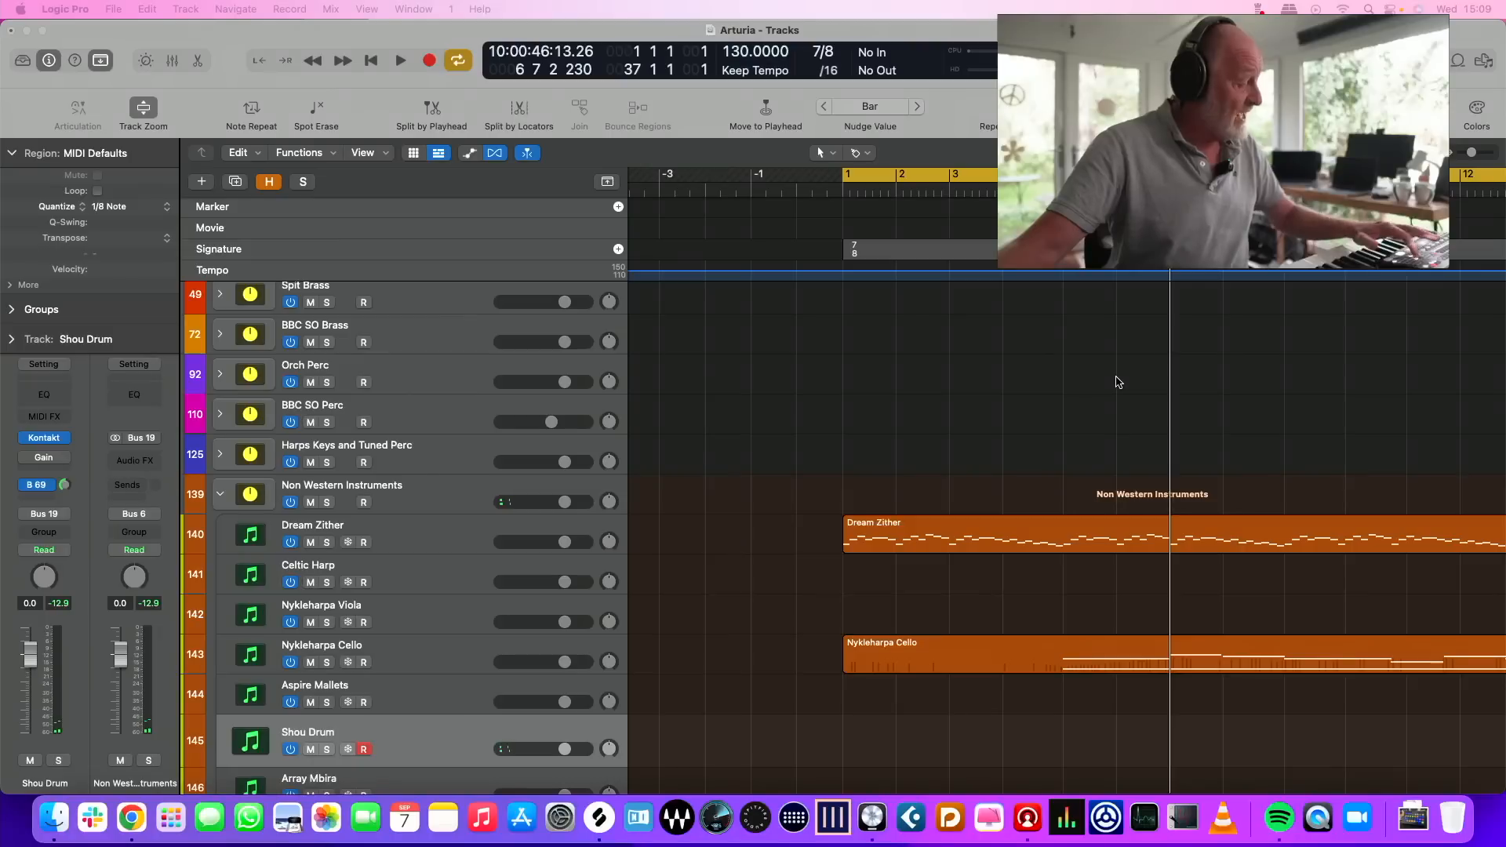
Record a Shou Drum part from bar 1 to bar 9 over the existing regions, and deselect the recorded region
{"action": "key", "text": "Return"}
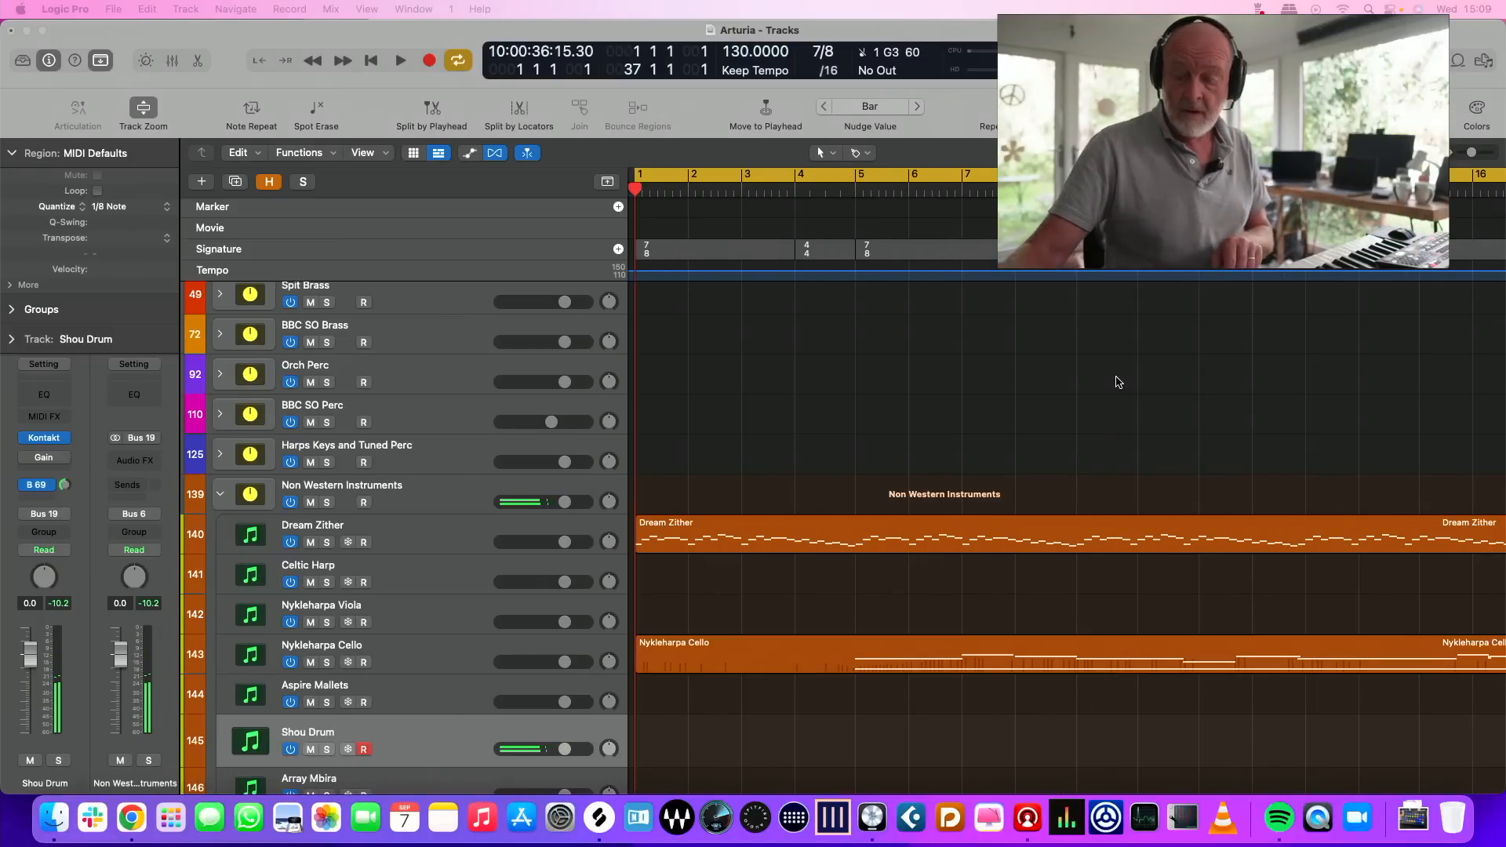
{"action": "key", "text": "r"}
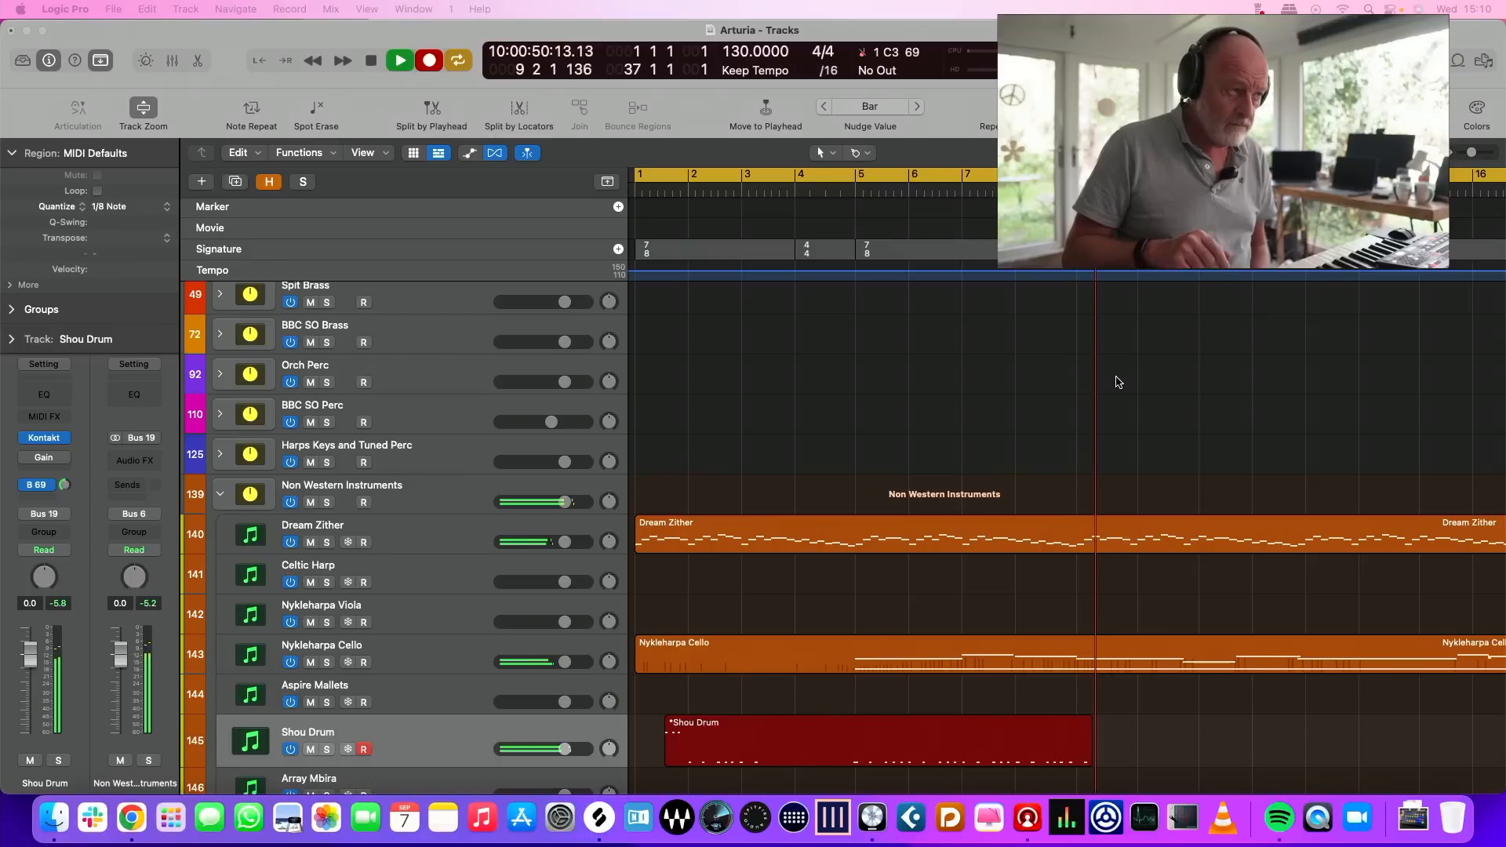
{"action": "key", "text": "space"}
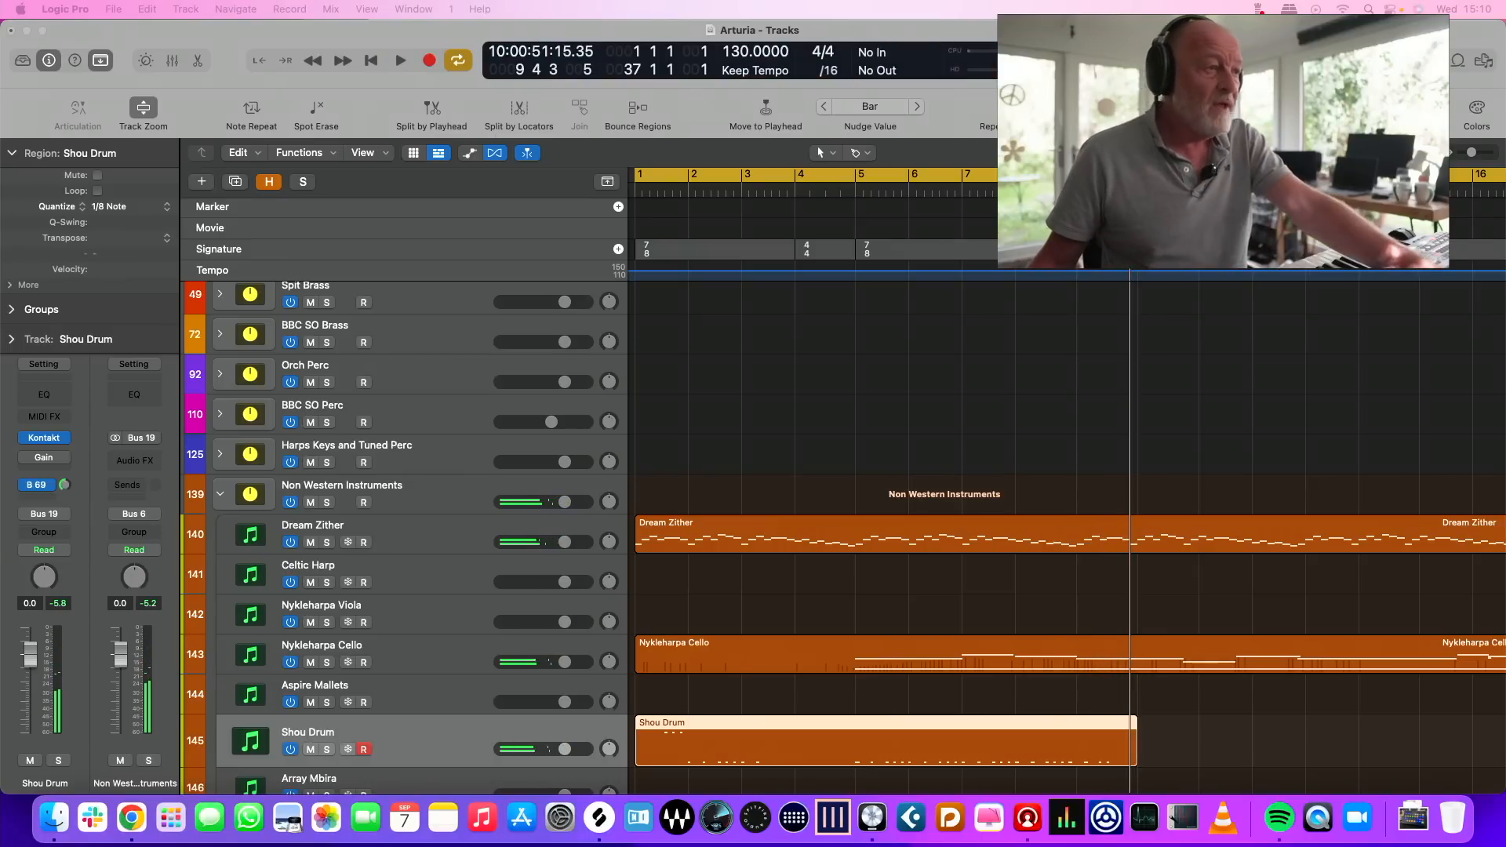
{"action": "left_click", "coordinate": [1224, 392]}
{"action": "scroll", "coordinate": [1450, 251], "scroll_direction": "right", "scroll_amount": 3}
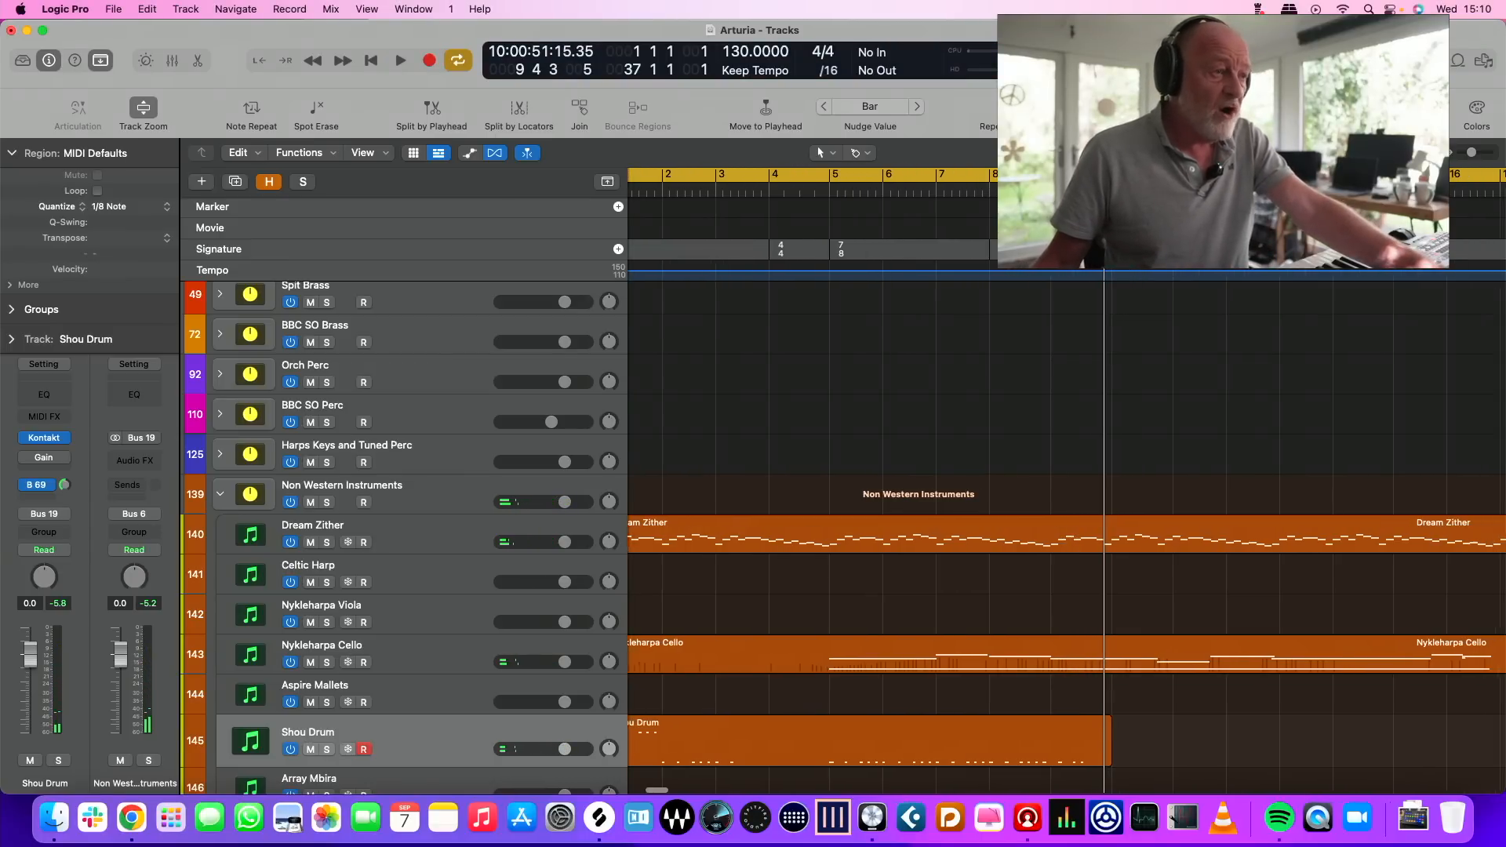
Continue the pattern of three 7/8 bars and one 4/4 bar along the signature track from bar 9
{"action": "left_click_drag", "start_coordinate": [1338, 251], "coordinate": [1364, 254]}
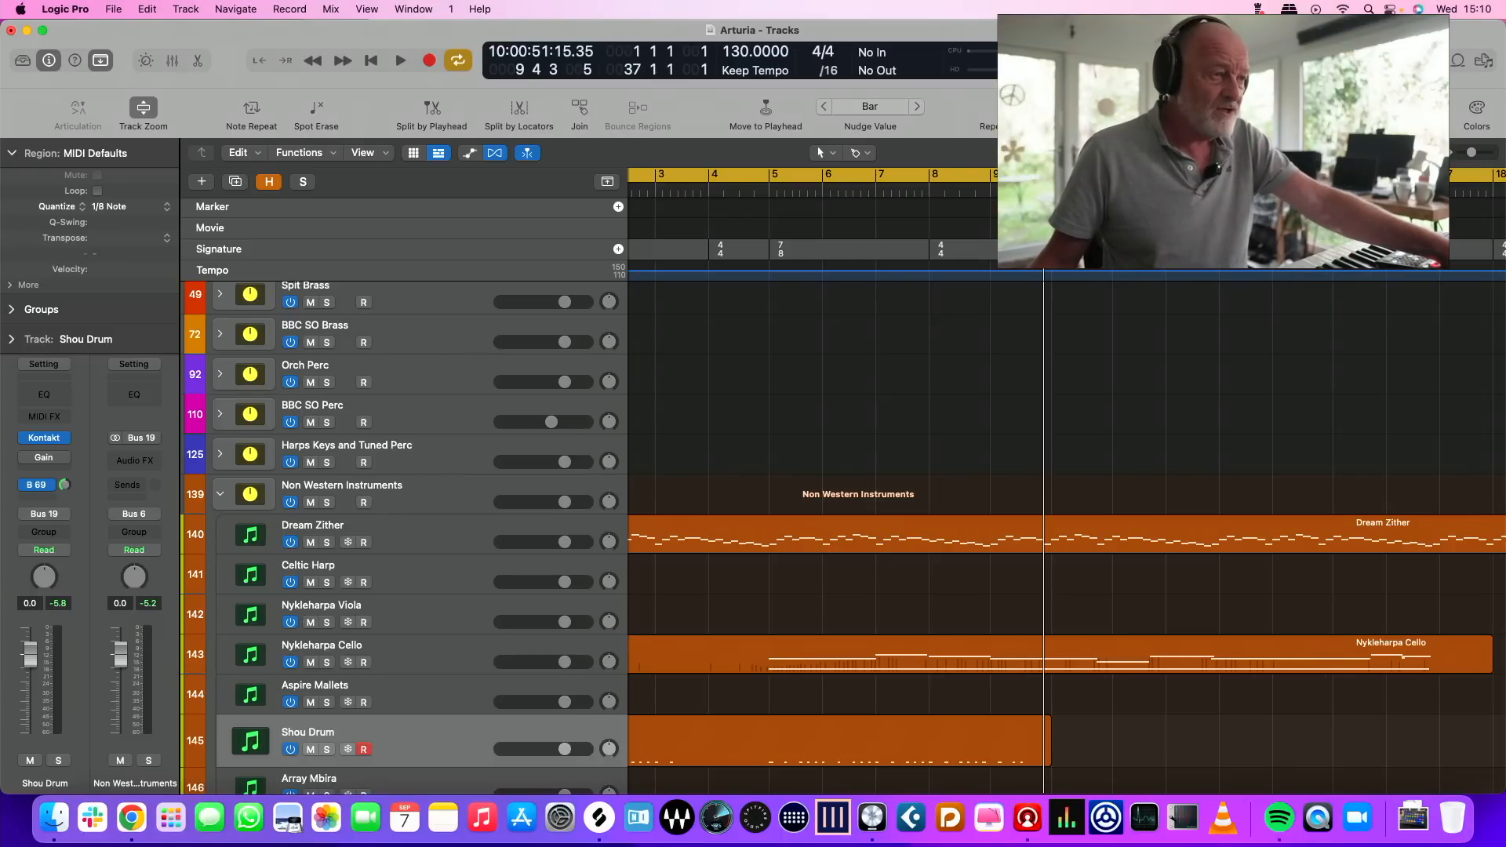
{"action": "left_click_drag", "start_coordinate": [1083, 250], "coordinate": [1019, 249]}
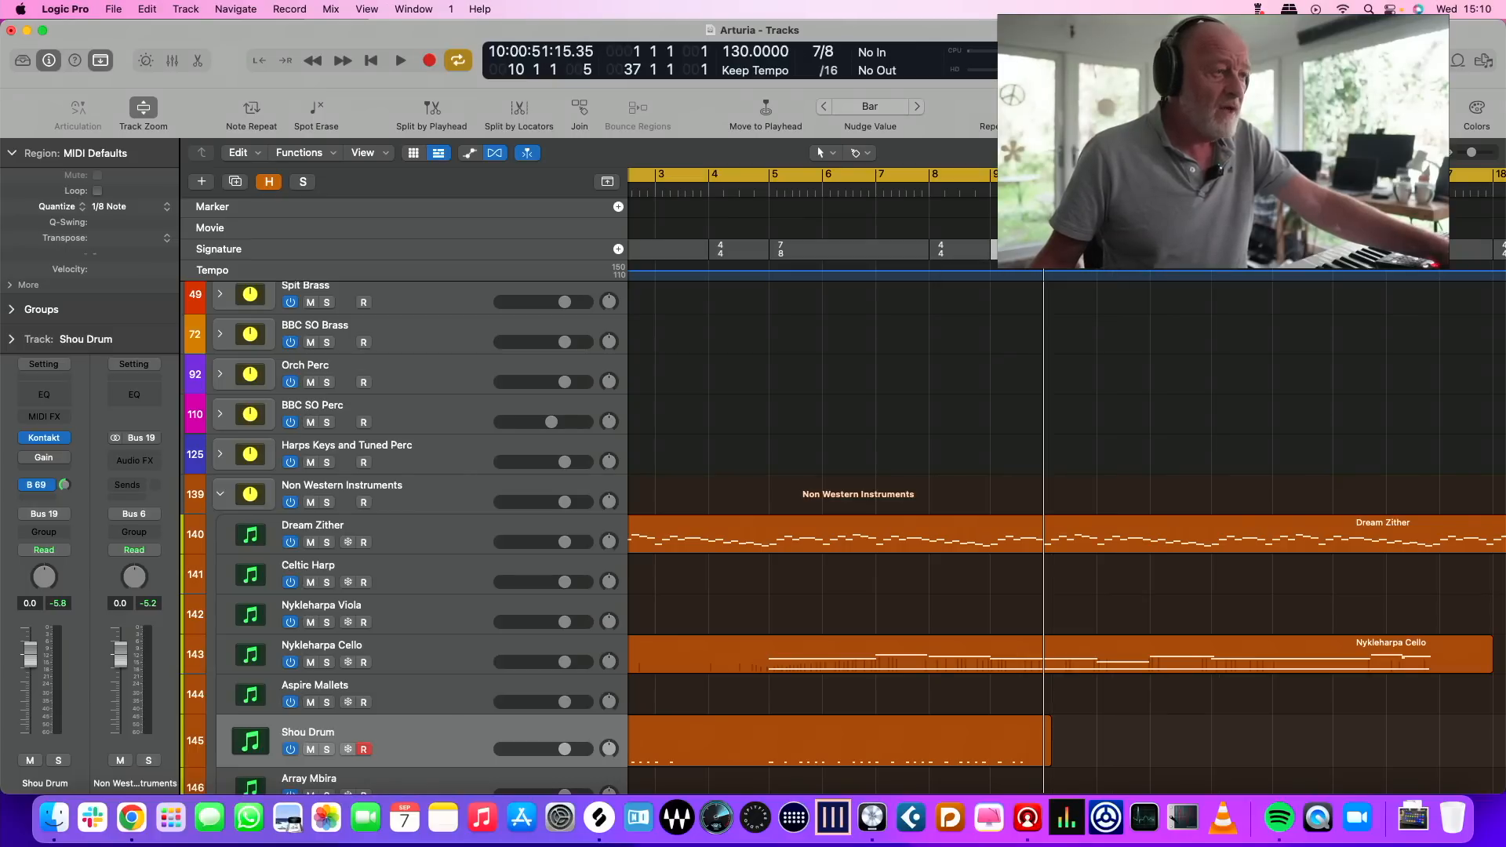
{"action": "mouse_move", "coordinate": [1367, 249]}
{"action": "left_mouse_down"}
{"action": "mouse_move", "coordinate": [1210, 250]}
{"action": "mouse_move", "coordinate": [1248, 249]}
{"action": "left_mouse_up"}
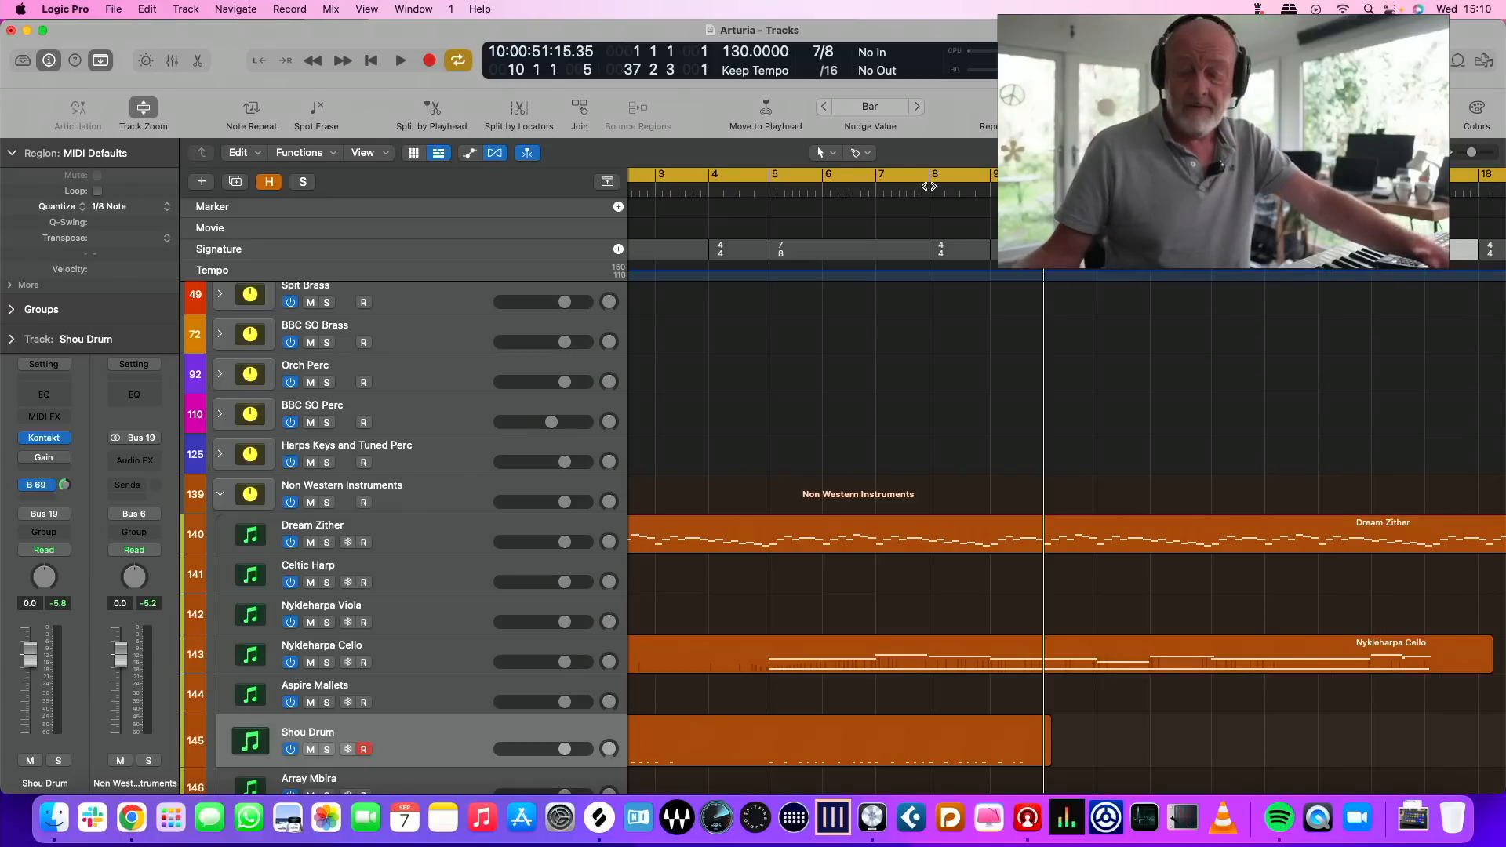
Play the arrangement from the start and move the Nykleharpa Cello region to begin at bar 6
{"action": "key", "text": "space"}
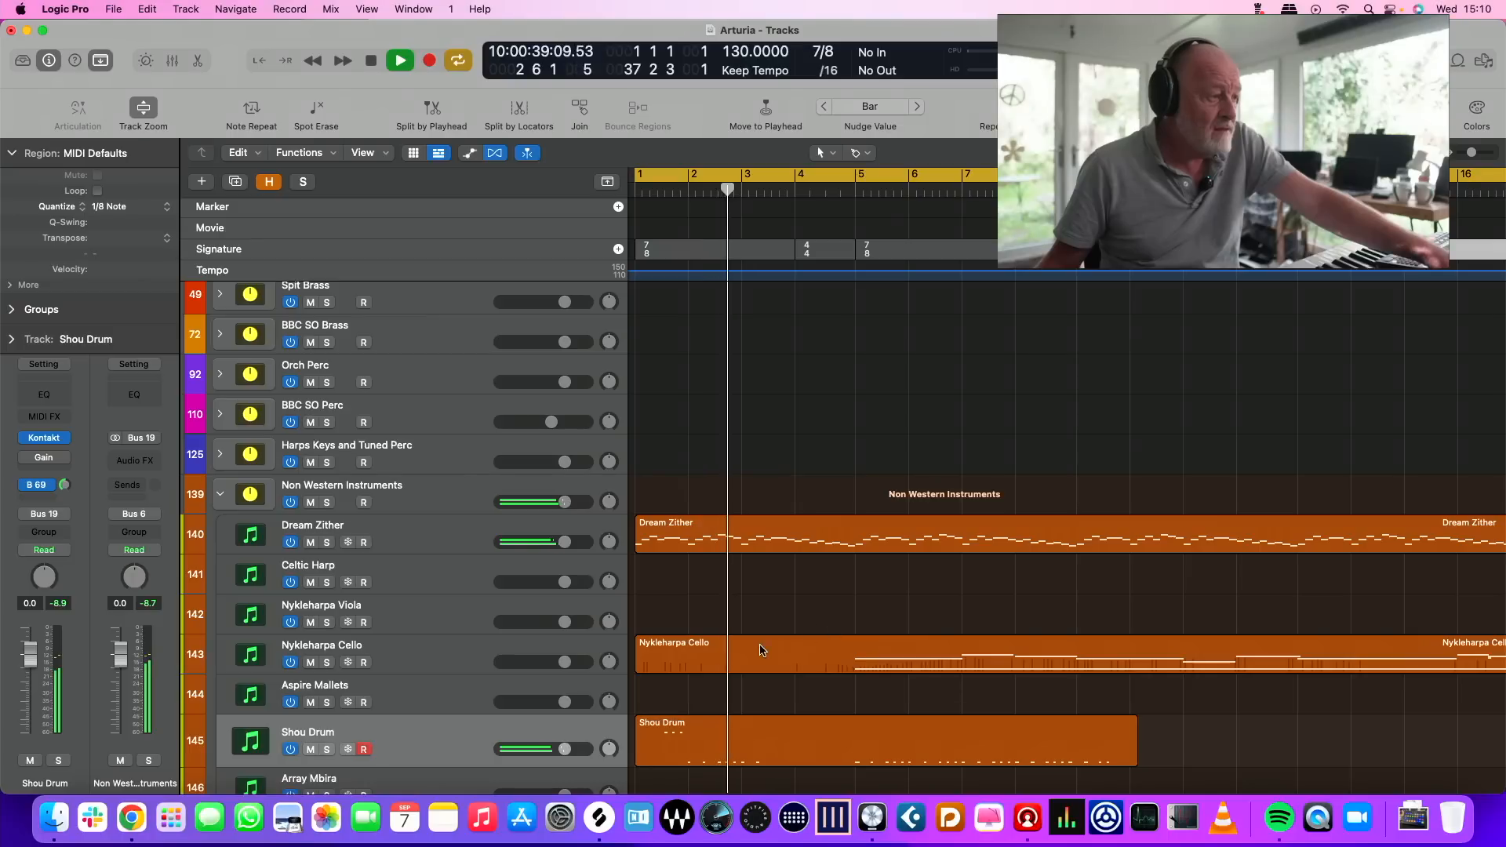
{"action": "left_click", "coordinate": [705, 655]}
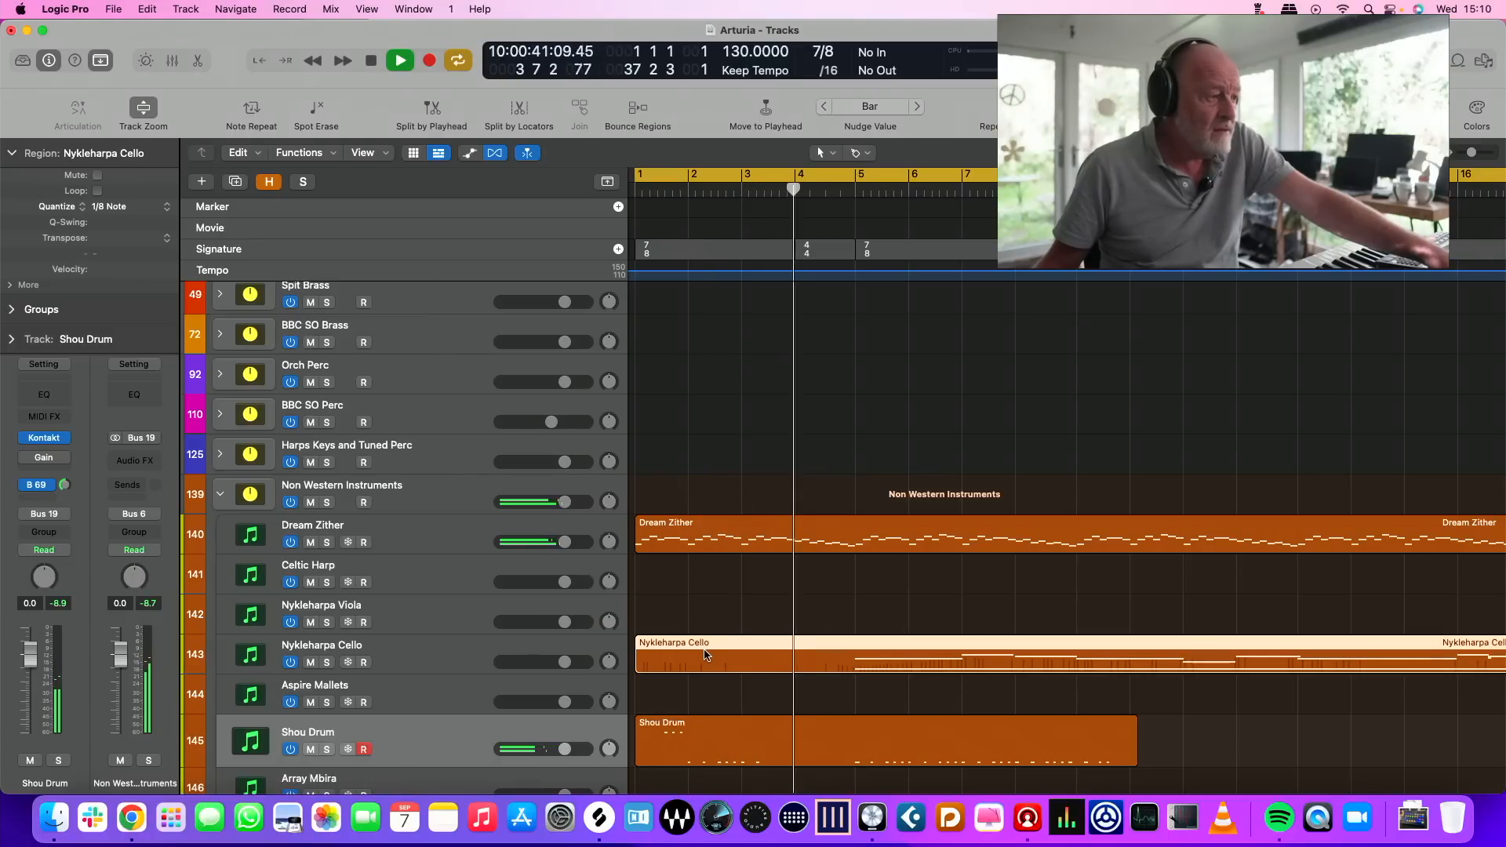
{"action": "left_click_drag", "start_coordinate": [887, 666], "coordinate": [1002, 666]}
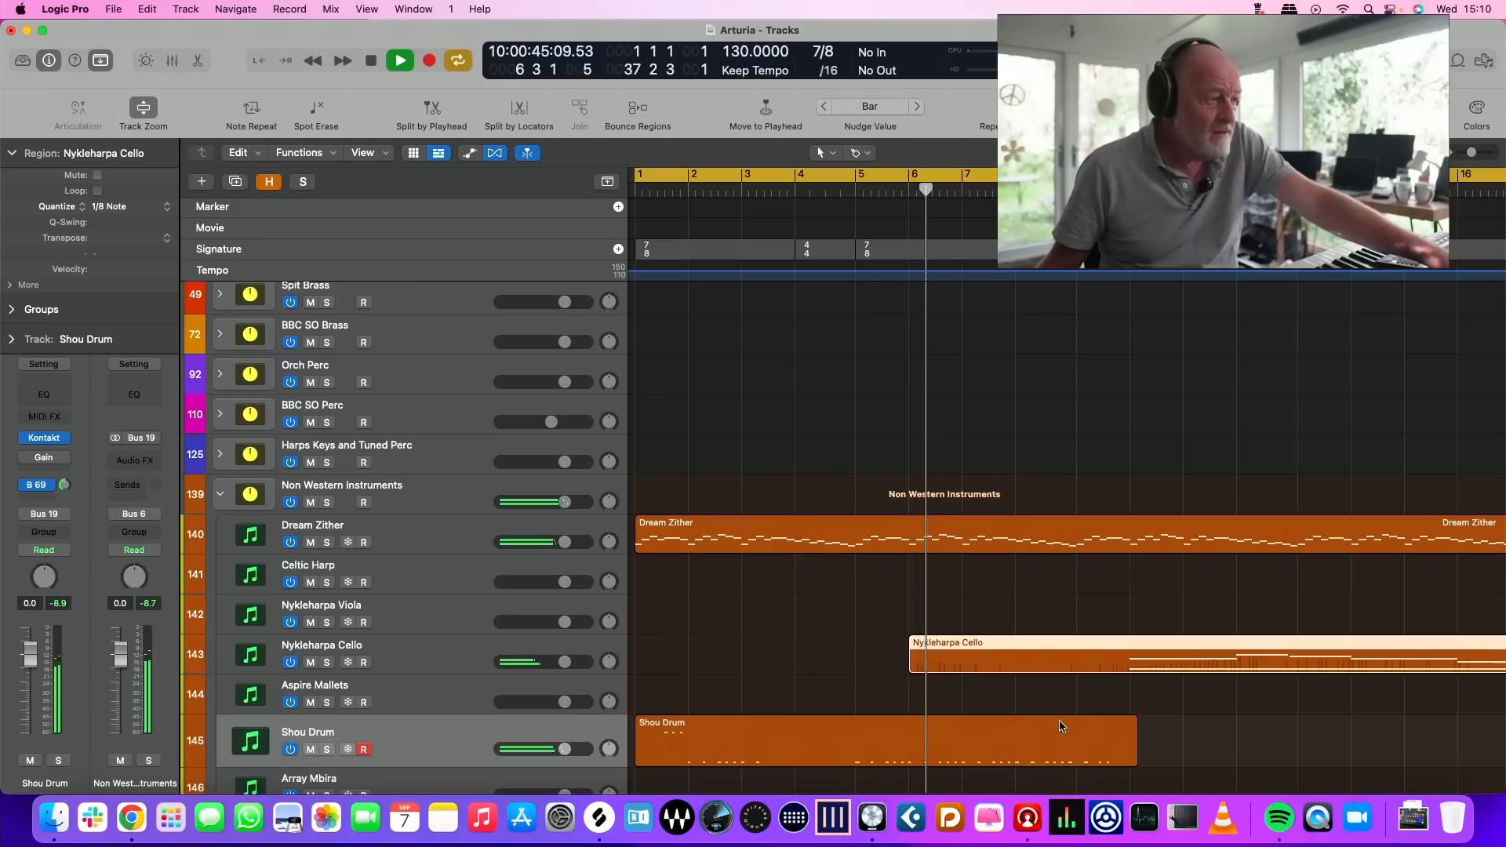
{"action": "scroll", "coordinate": [1142, 728], "scroll_direction": "left", "scroll_amount": 1}
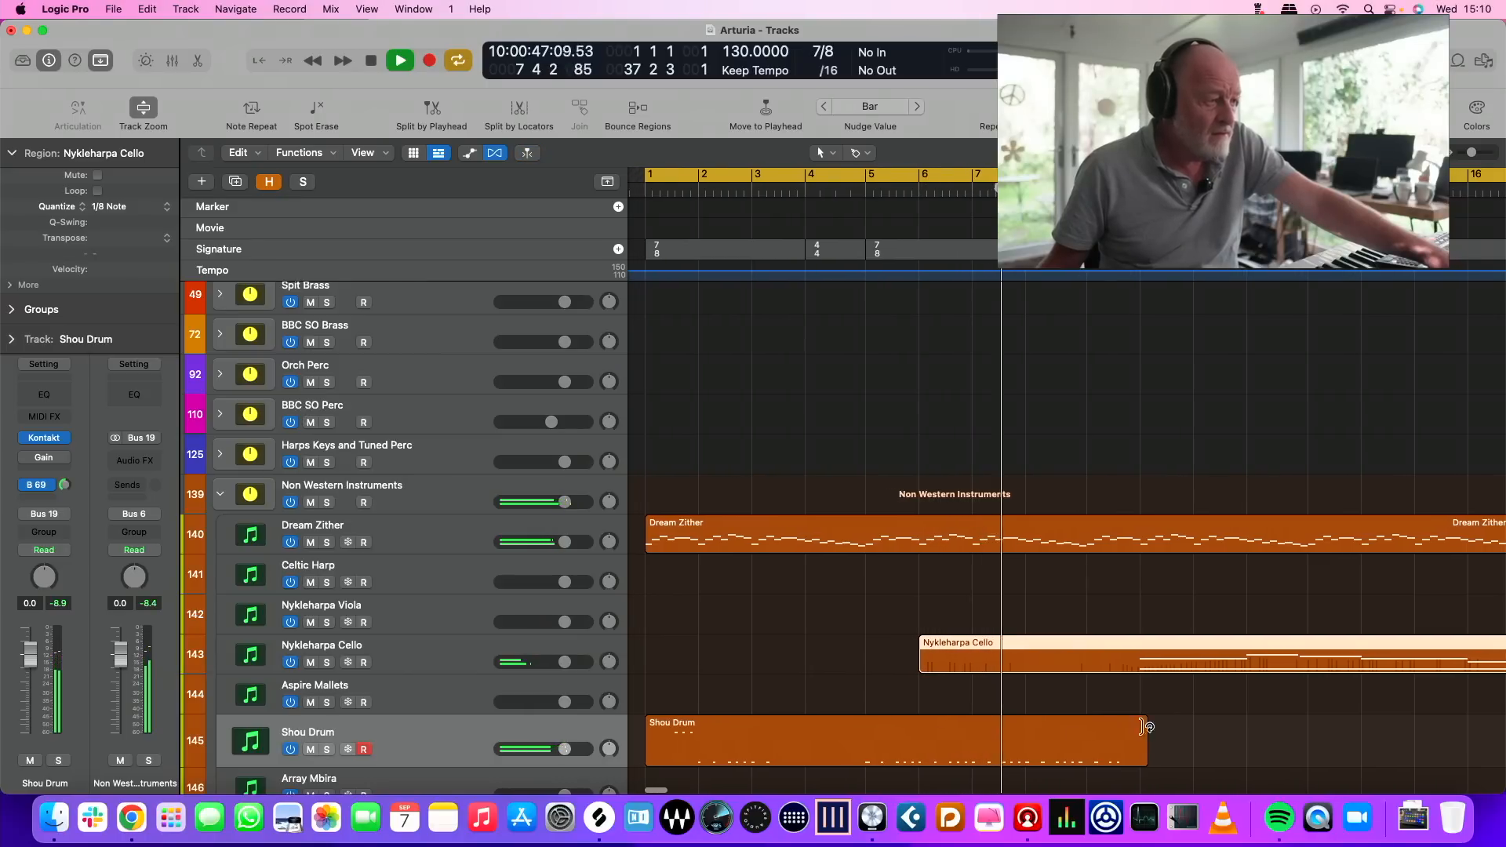
Trim the Shou Drum region to start at bar 5 and end at about bar 9, and stop playback
{"action": "left_click_drag", "start_coordinate": [651, 756], "coordinate": [847, 748]}
{"action": "key", "text": "space"}
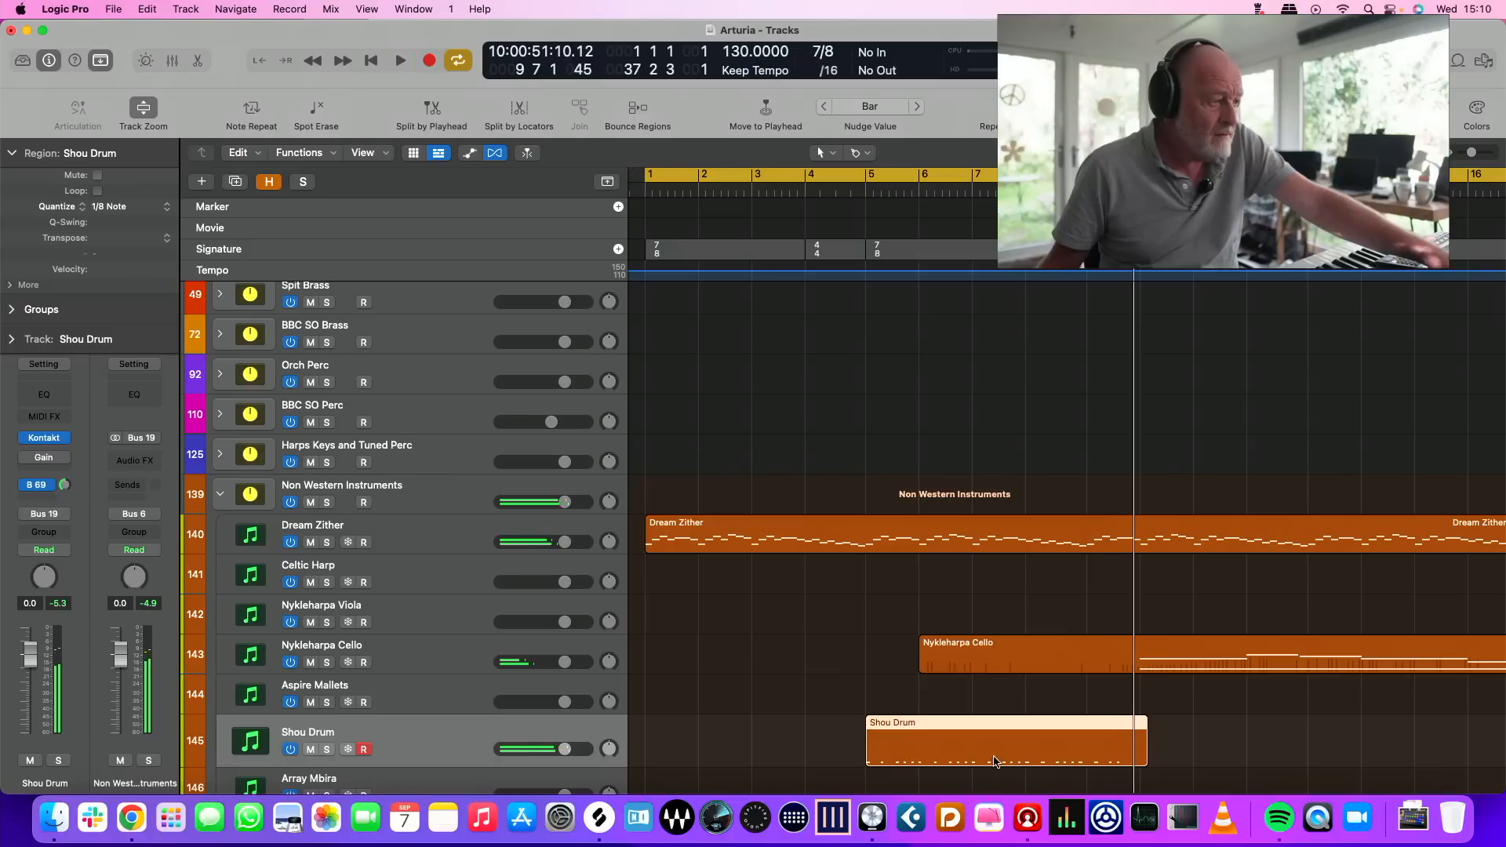
{"action": "left_click_drag", "start_coordinate": [1141, 749], "coordinate": [1089, 752]}
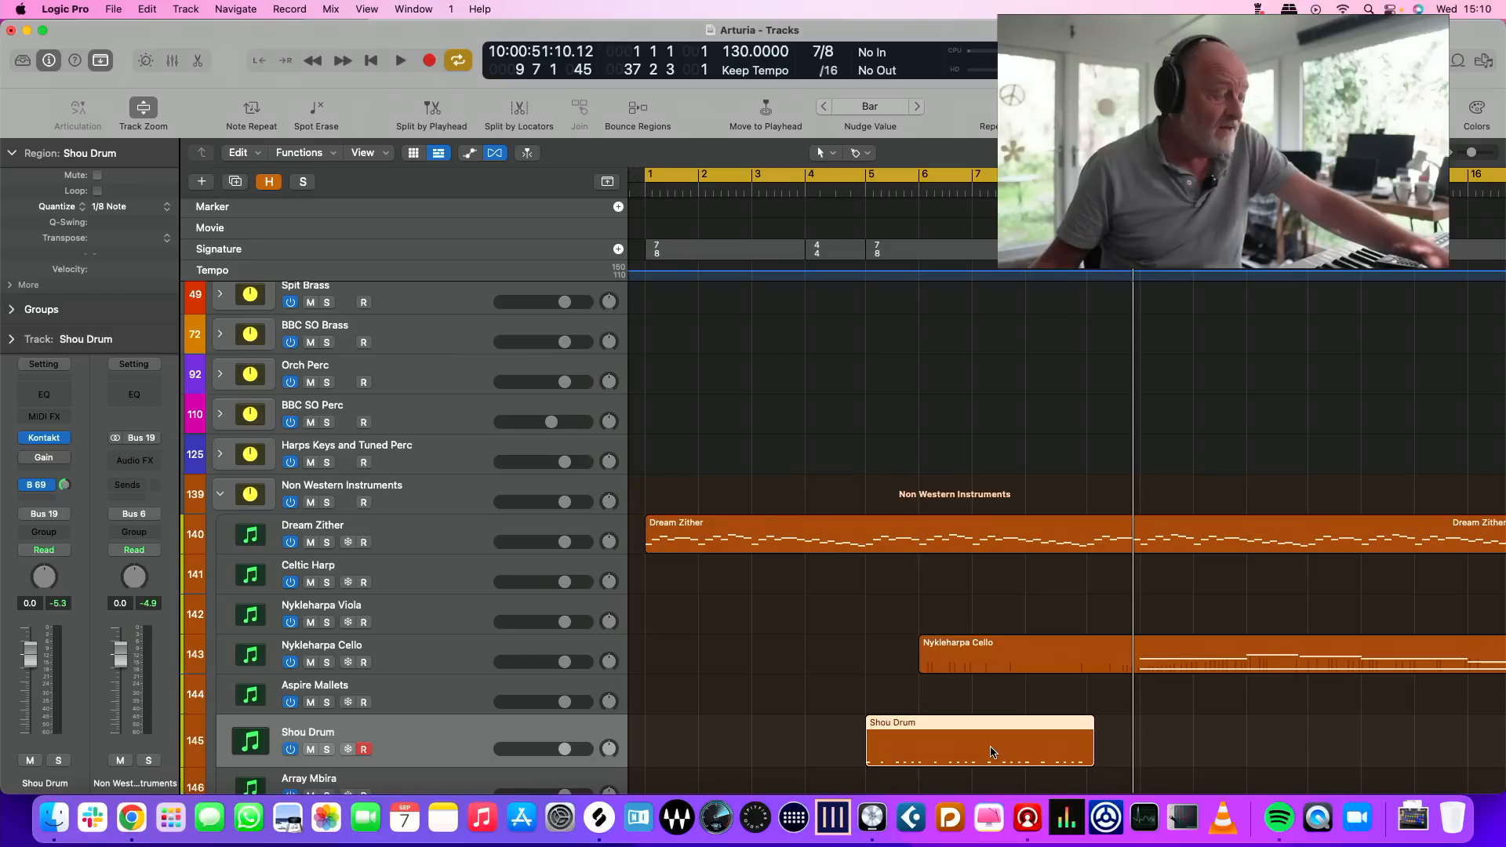
Play from the beginning and try to trim the Shou Drum region's end exactly to the bar 9 line
{"action": "left_click", "coordinate": [861, 188]}
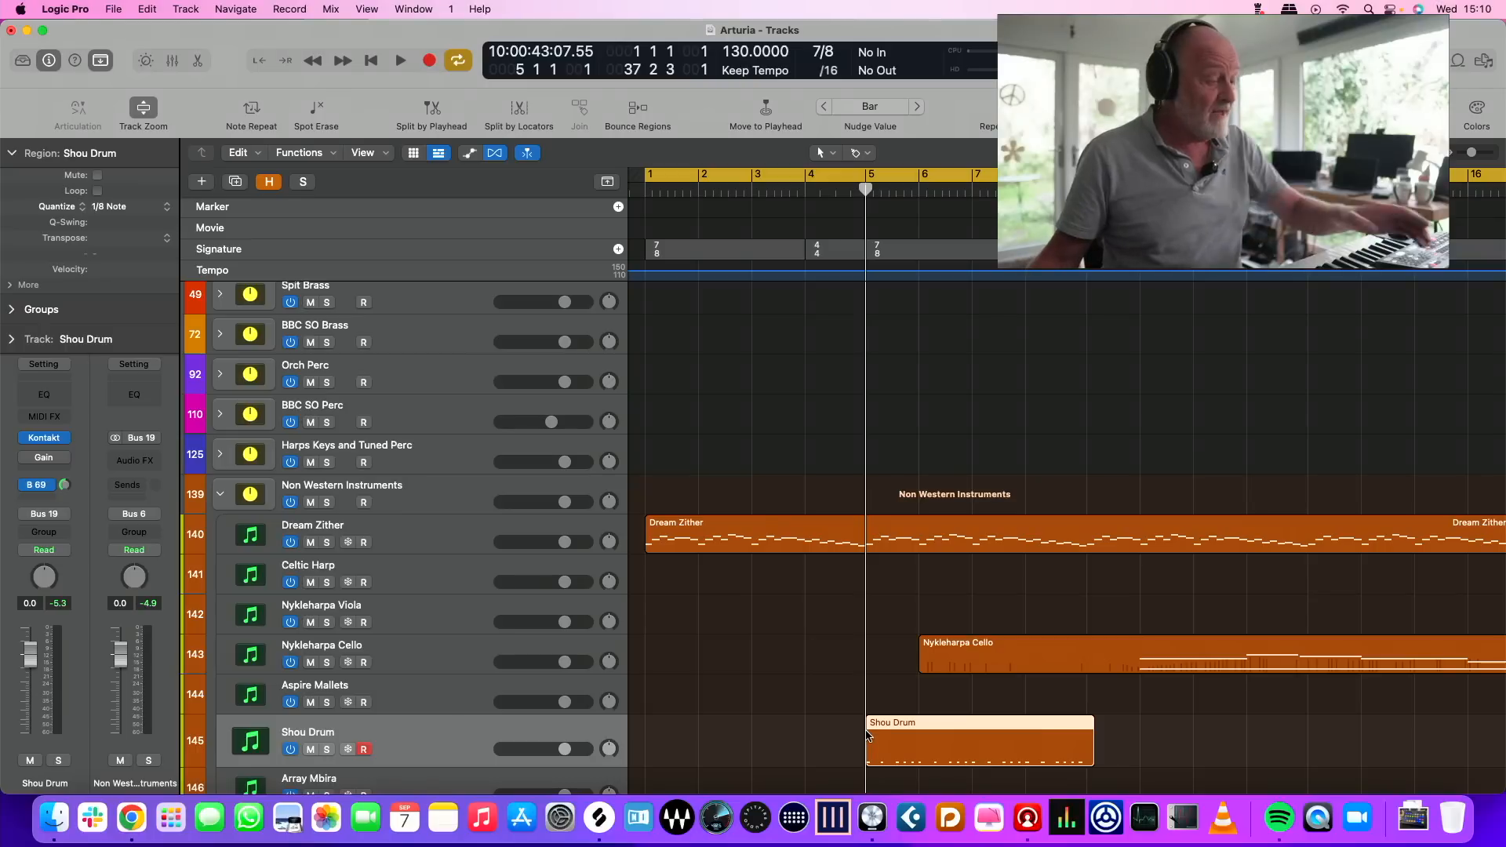
{"action": "key", "text": "space"}
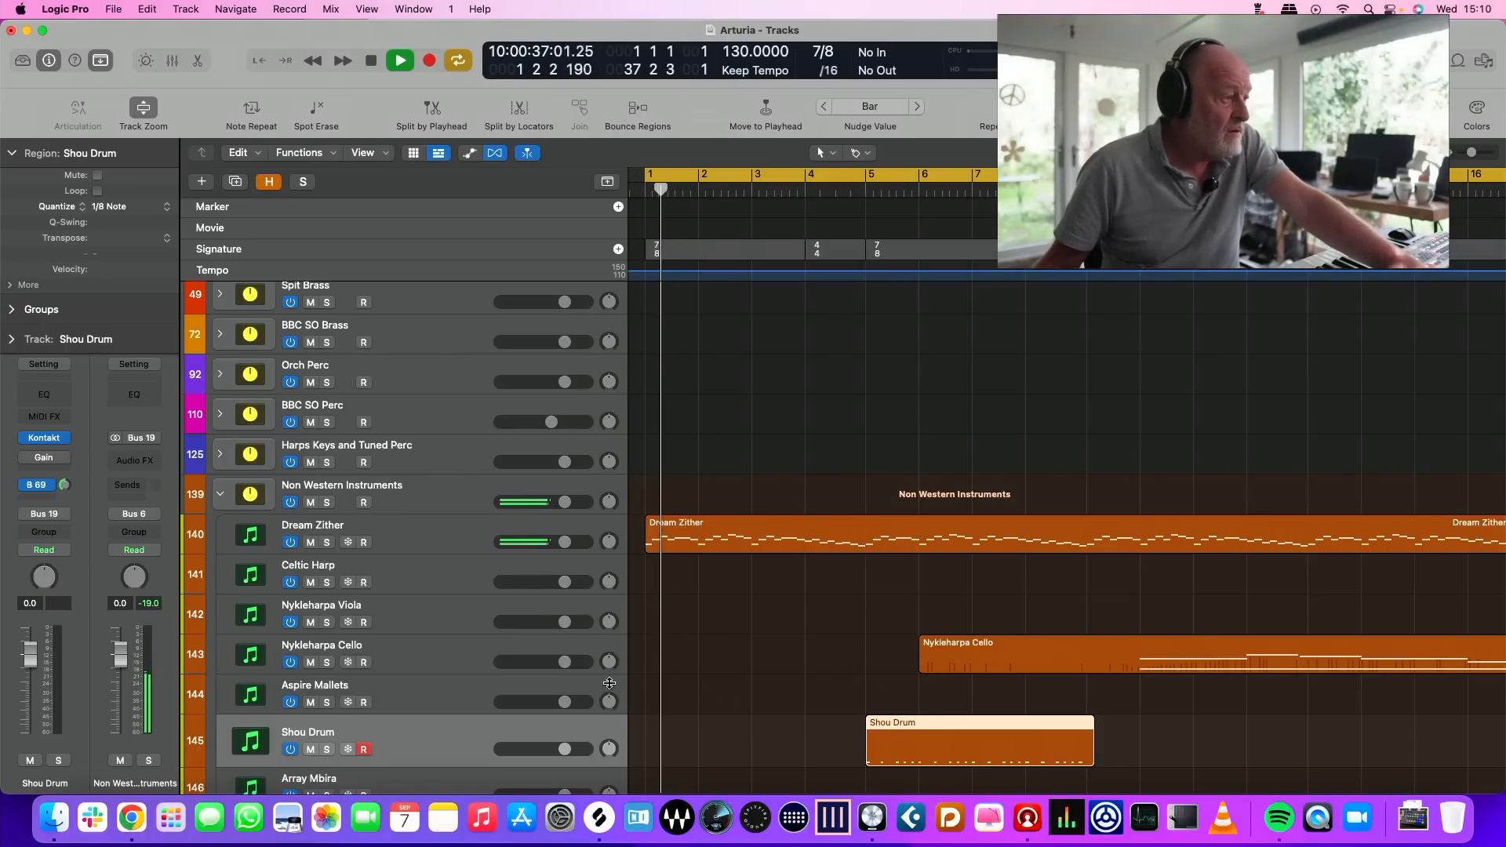
{"action": "scroll", "coordinate": [584, 685], "scroll_direction": "down", "scroll_amount": 3}
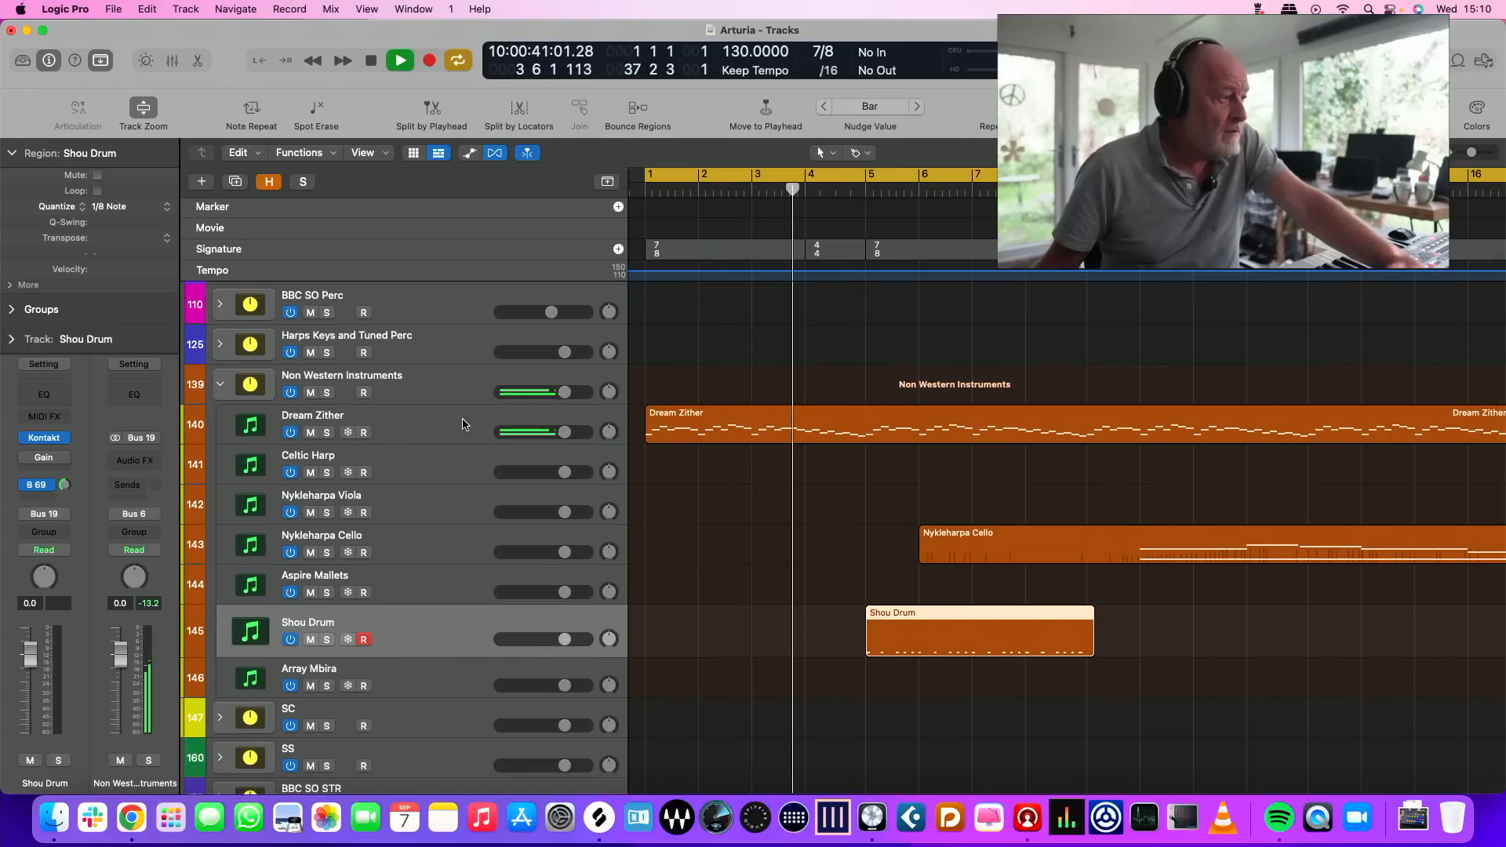
{"action": "scroll", "coordinate": [846, 605], "scroll_direction": "right", "scroll_amount": 1}
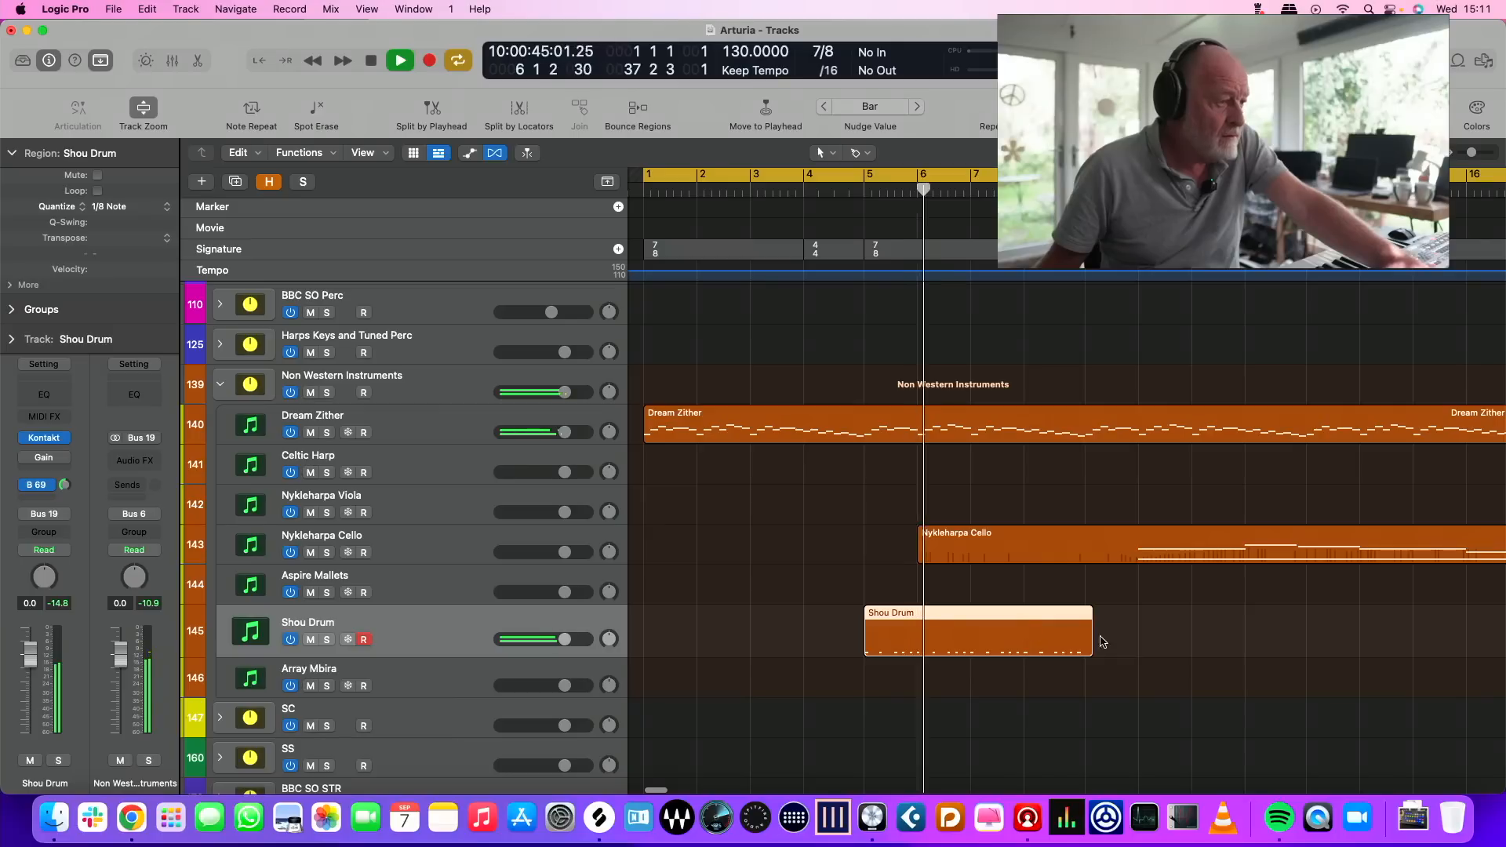
{"action": "left_click_drag", "start_coordinate": [1091, 643], "coordinate": [1083, 644]}
{"action": "scroll", "coordinate": [1082, 645], "scroll_direction": "left", "scroll_amount": 2}
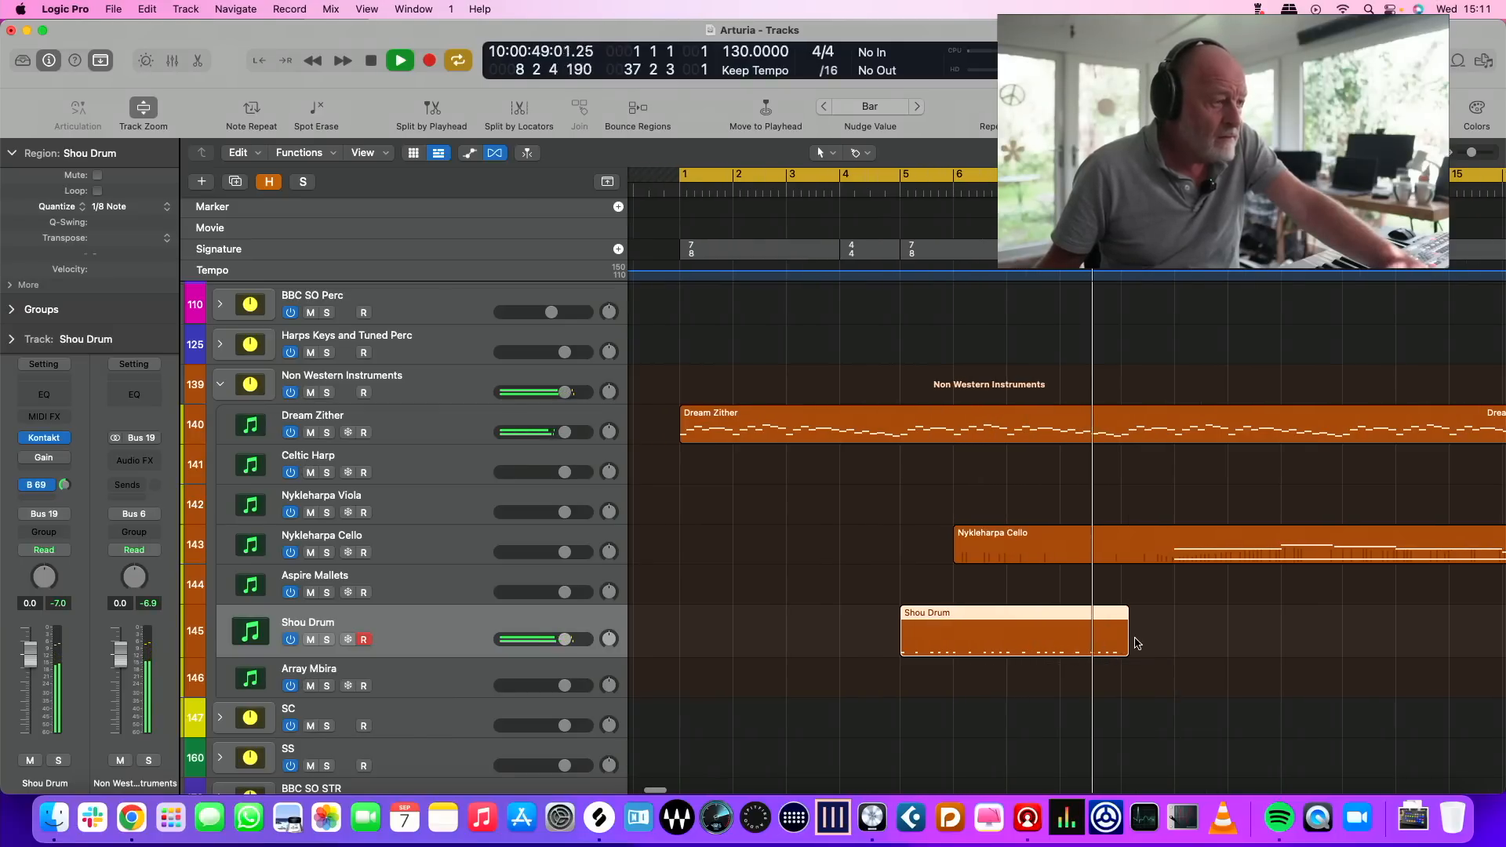
{"action": "key", "text": "space"}
{"action": "left_click_drag", "start_coordinate": [1127, 651], "coordinate": [1127, 651]}
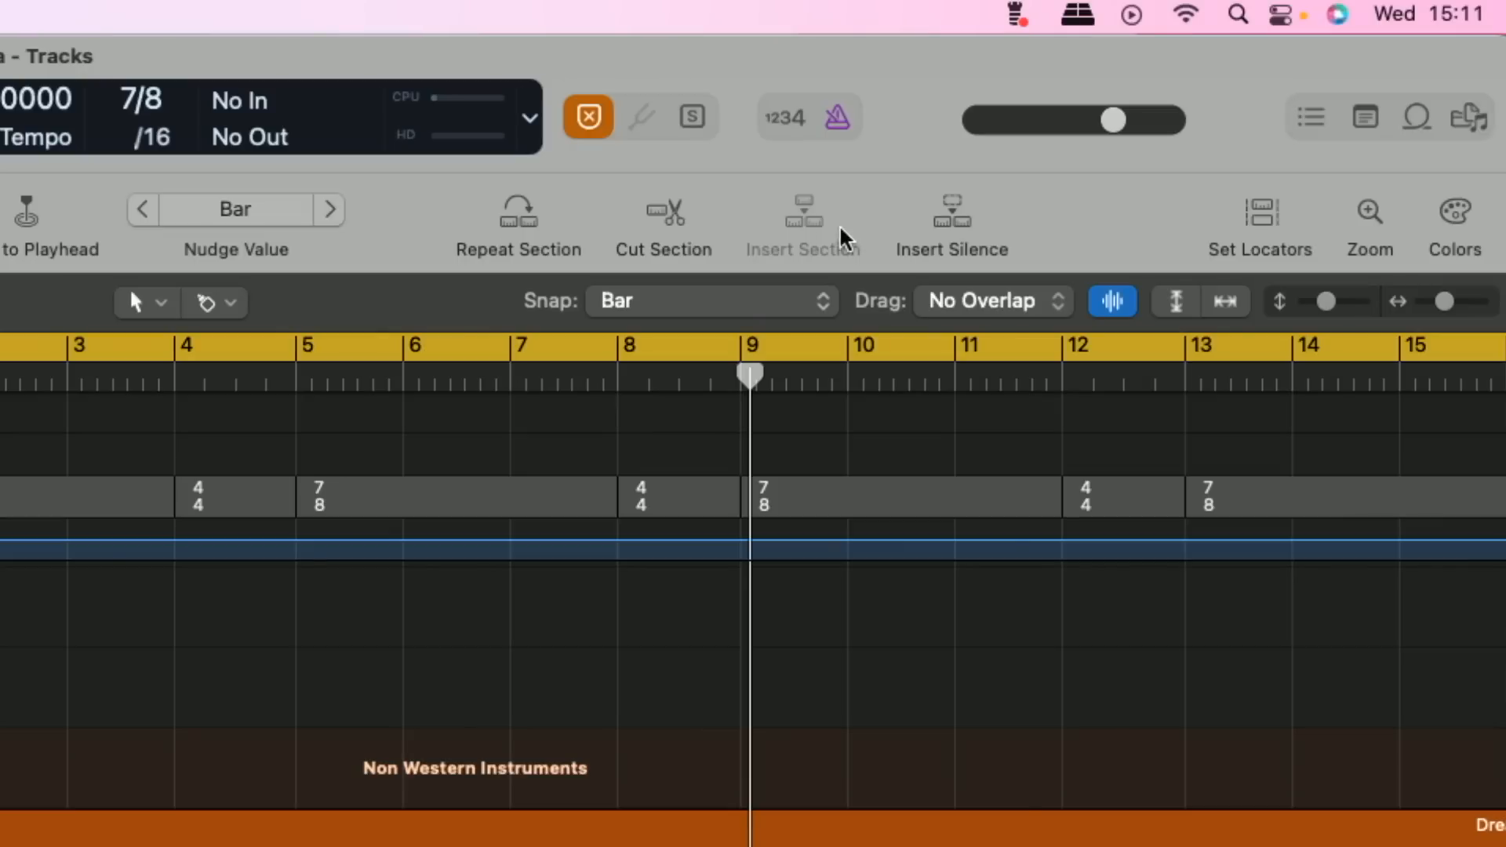
Set the snap value to Beat and trim the Shou Drum region's end to the start of bar 9
{"action": "left_click", "coordinate": [676, 303]}
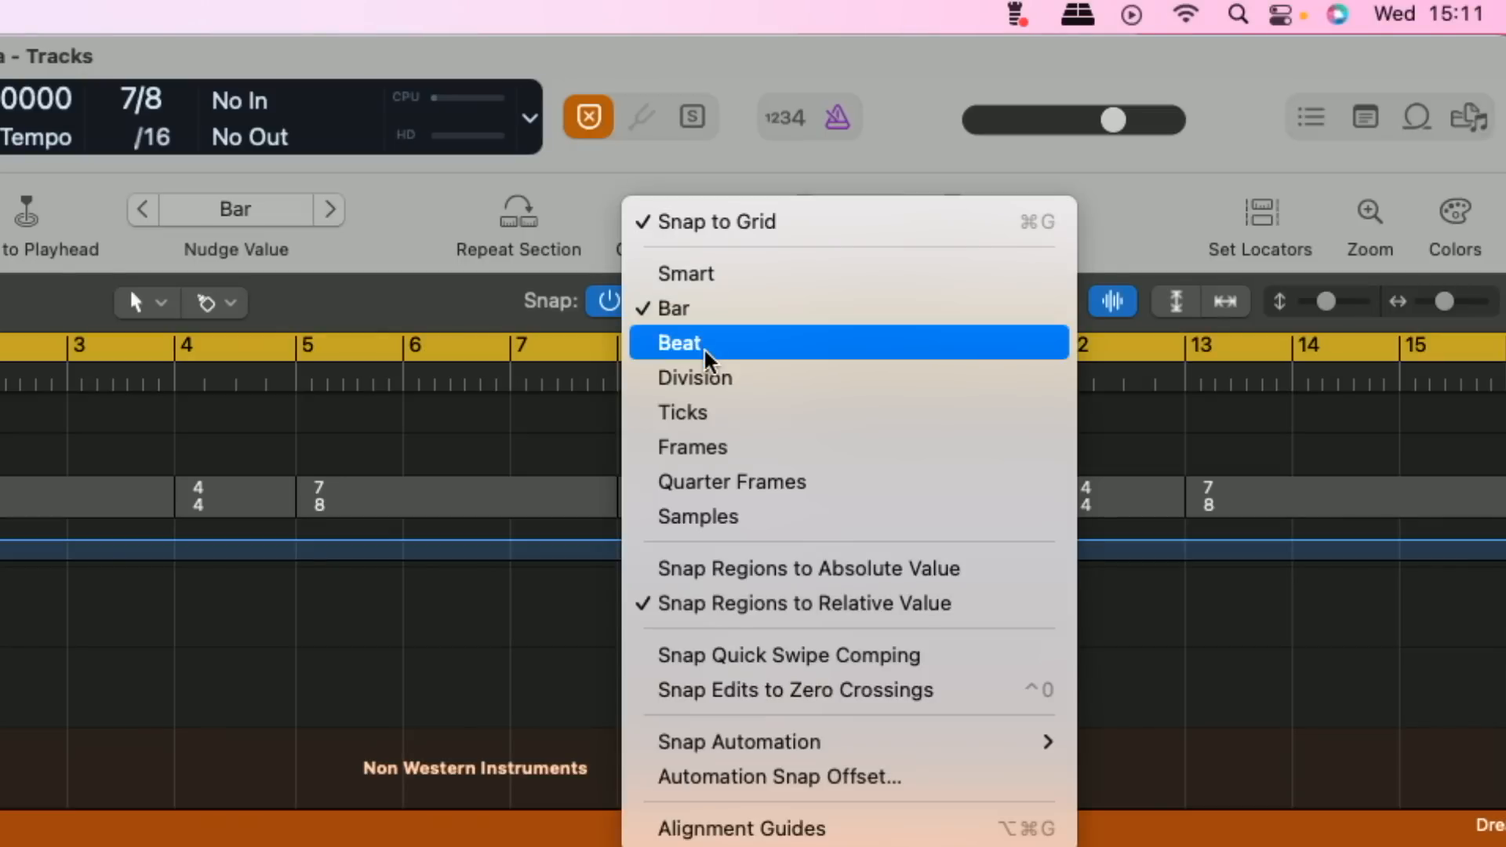
{"action": "left_click", "coordinate": [721, 363]}
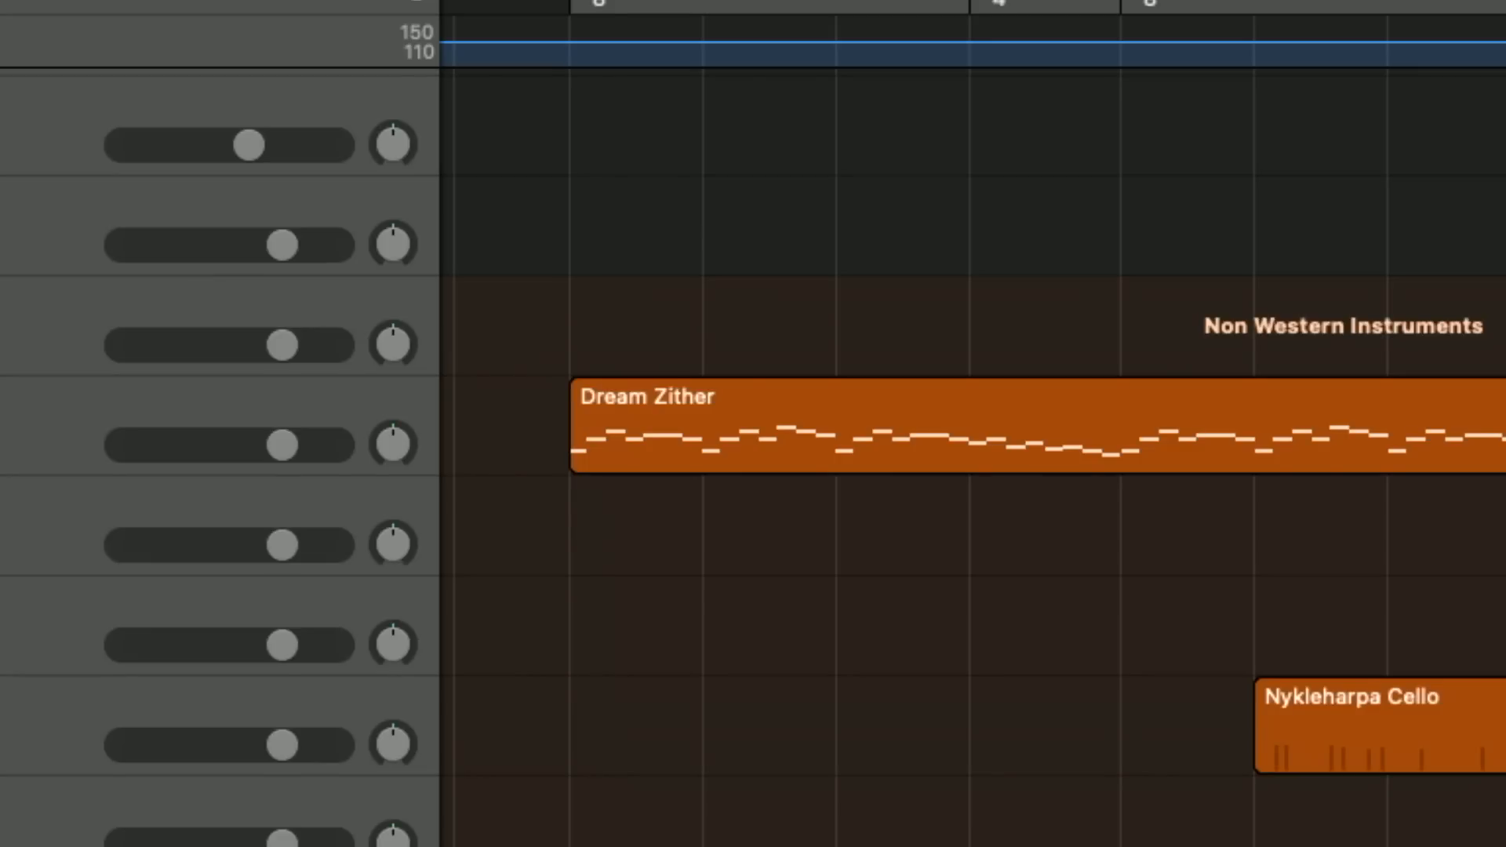
{"action": "scroll", "coordinate": [973, 456], "scroll_direction": "down", "scroll_amount": 1}
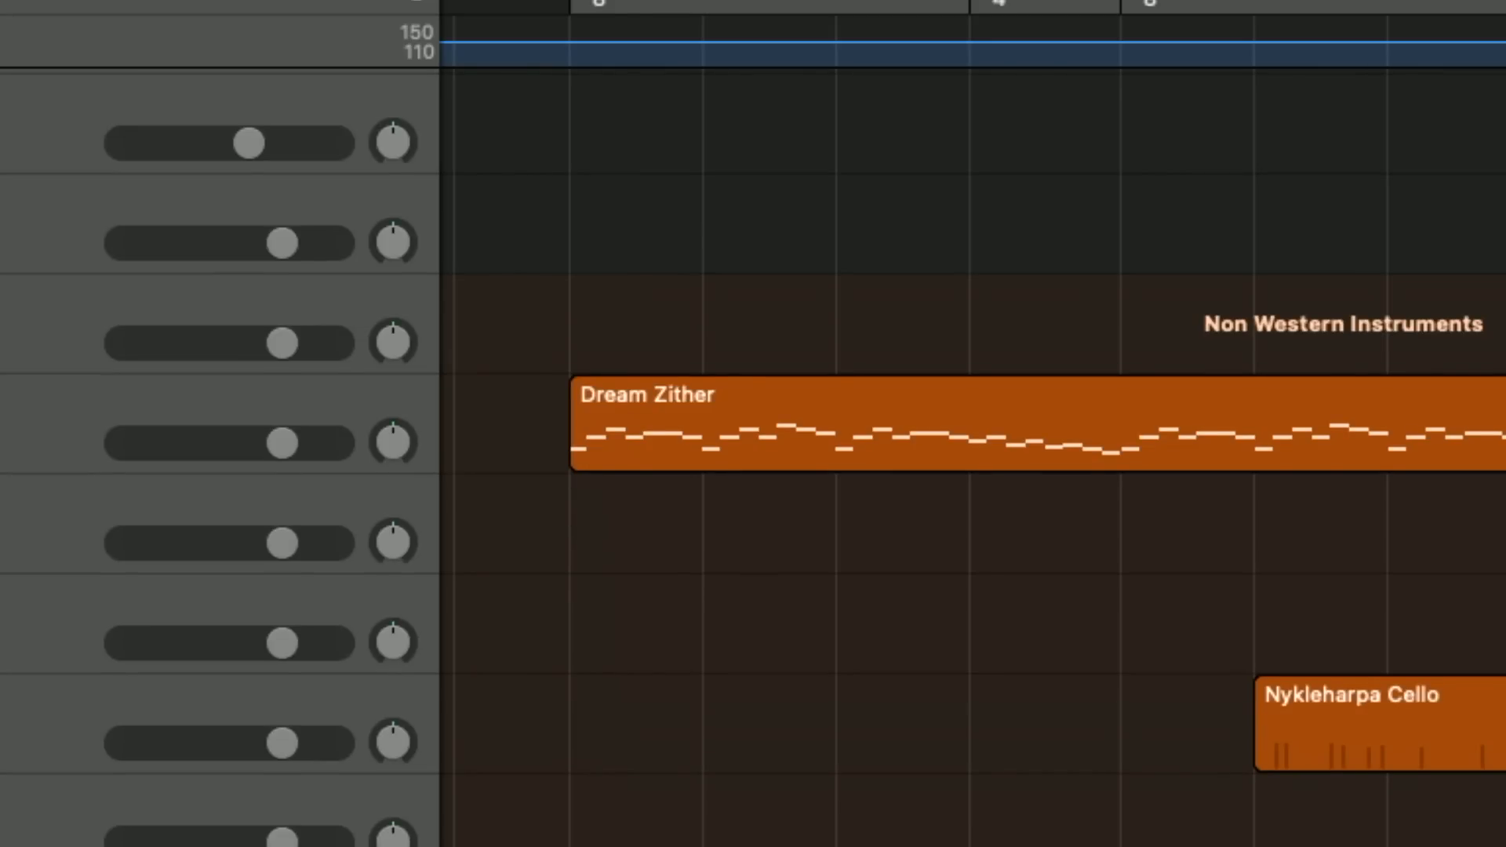
{"action": "key", "text": "super+Right"}
{"action": "key", "text": "super+Right"}
{"action": "key", "text": "super+Right"}
{"action": "key", "text": "super+Right"}
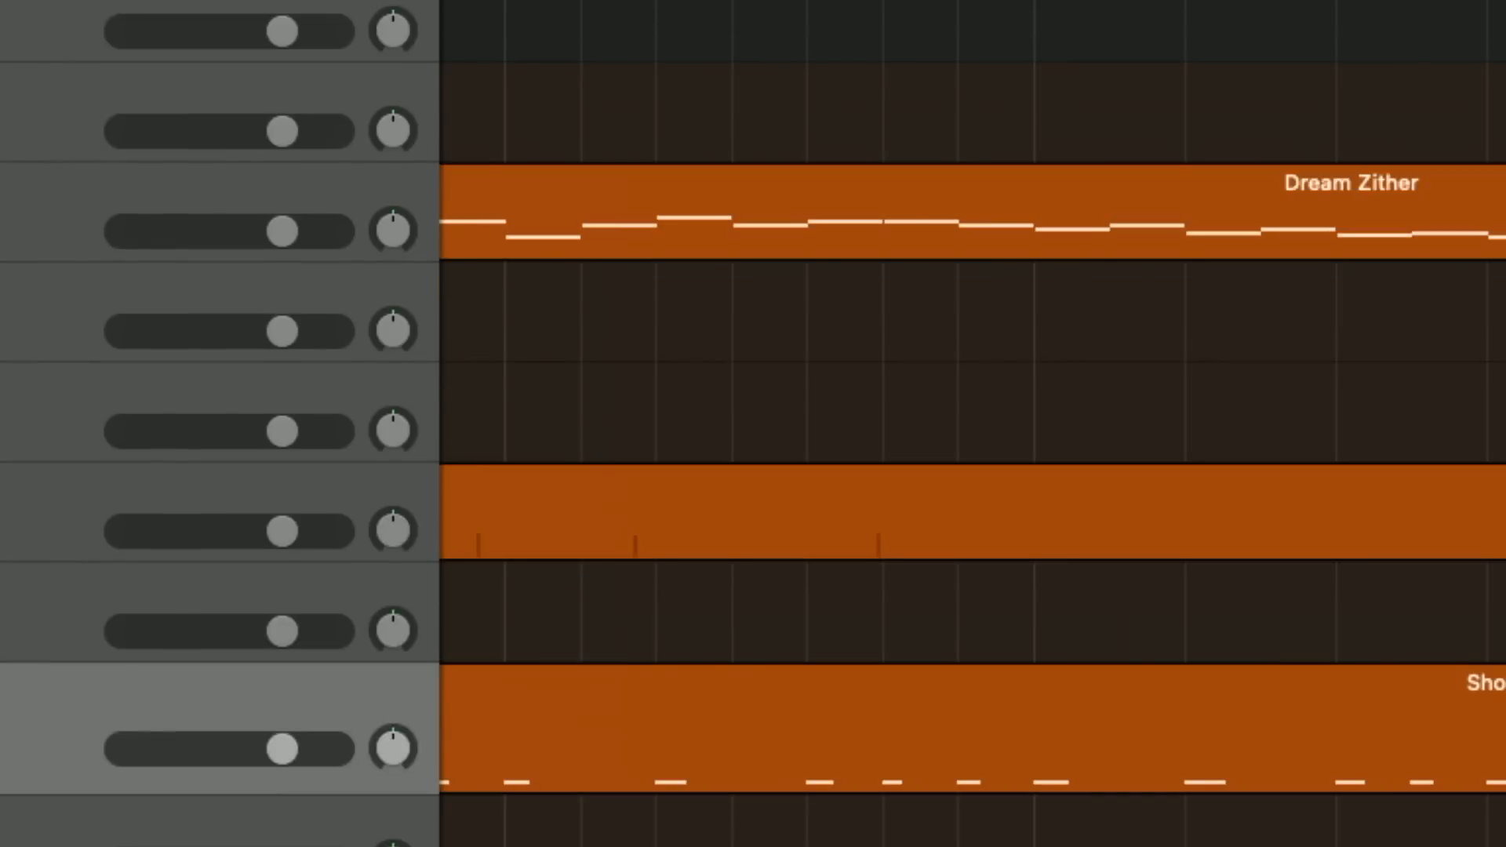
Repeat the Shou Drum region back to back from bar 5 to make seven consecutive regions
{"action": "key", "text": "super+Left"}
{"action": "key", "text": "super+Left"}
{"action": "key", "text": "super+Left"}
{"action": "key", "text": "super+Left"}
{"action": "key", "text": "super+Left"}
{"action": "key", "text": "super+Left"}
{"action": "key", "text": "super+Left"}
{"action": "key", "text": "super+Left"}
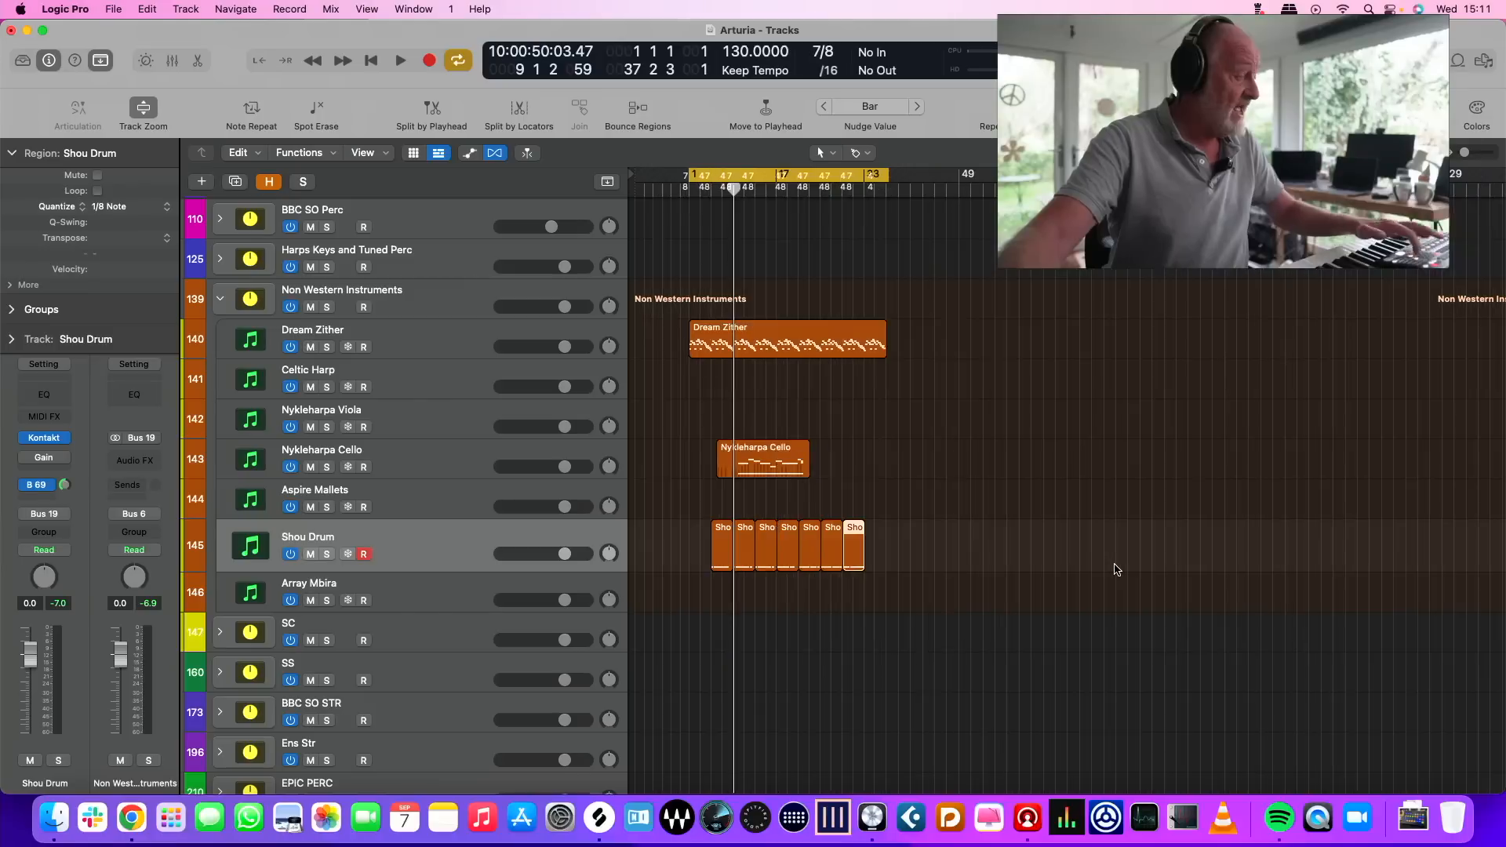
{"action": "key", "text": "super+Left"}
{"action": "key", "text": "super+Left"}
Turn off cycle mode and keep the arrangement playing through the Shou Drum entry at bar 5
{"action": "key", "text": "n"}
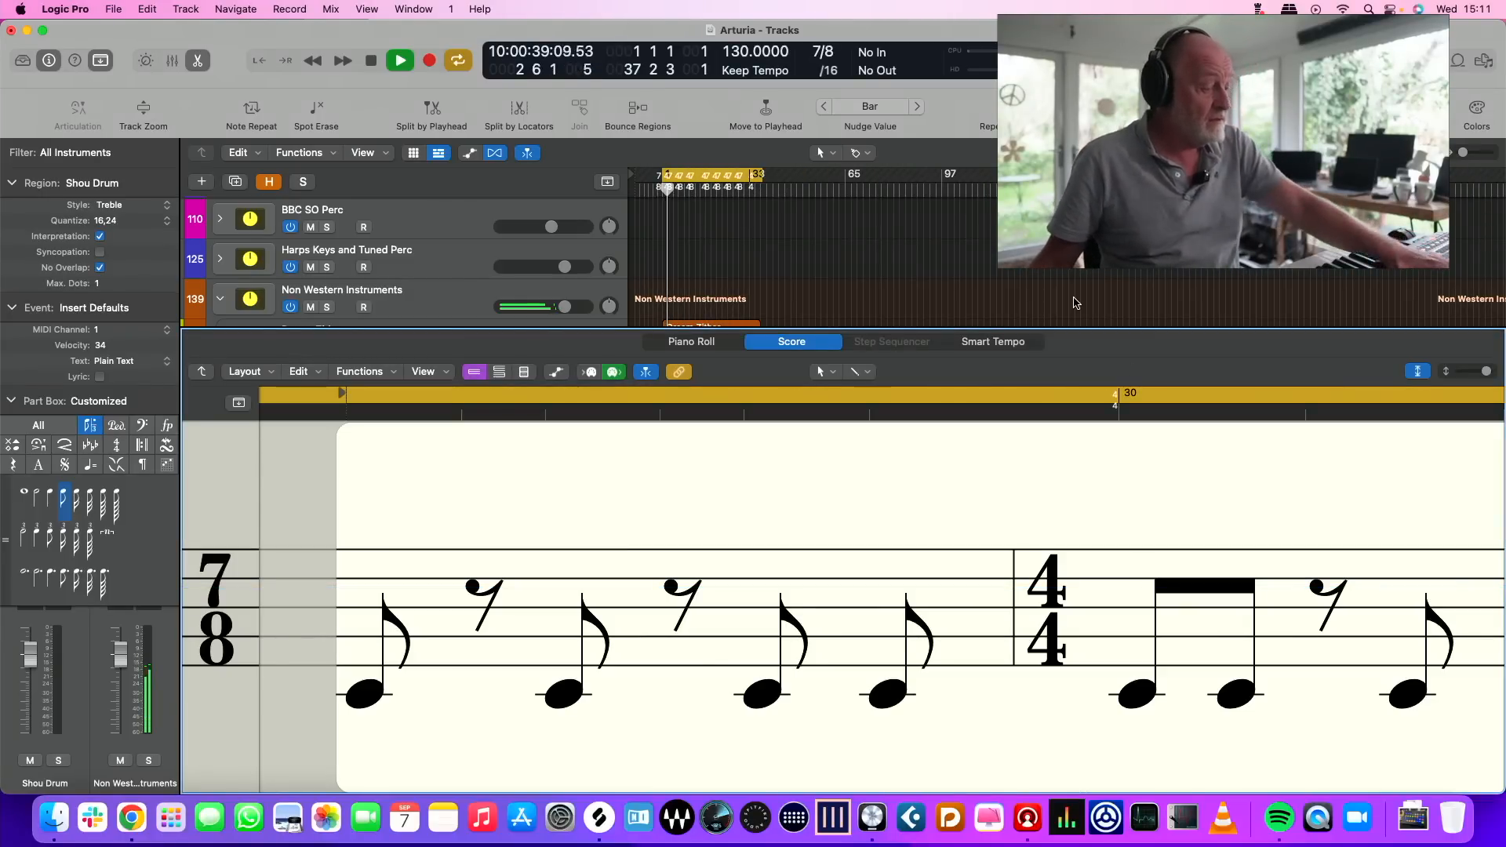
{"action": "key", "text": "n"}
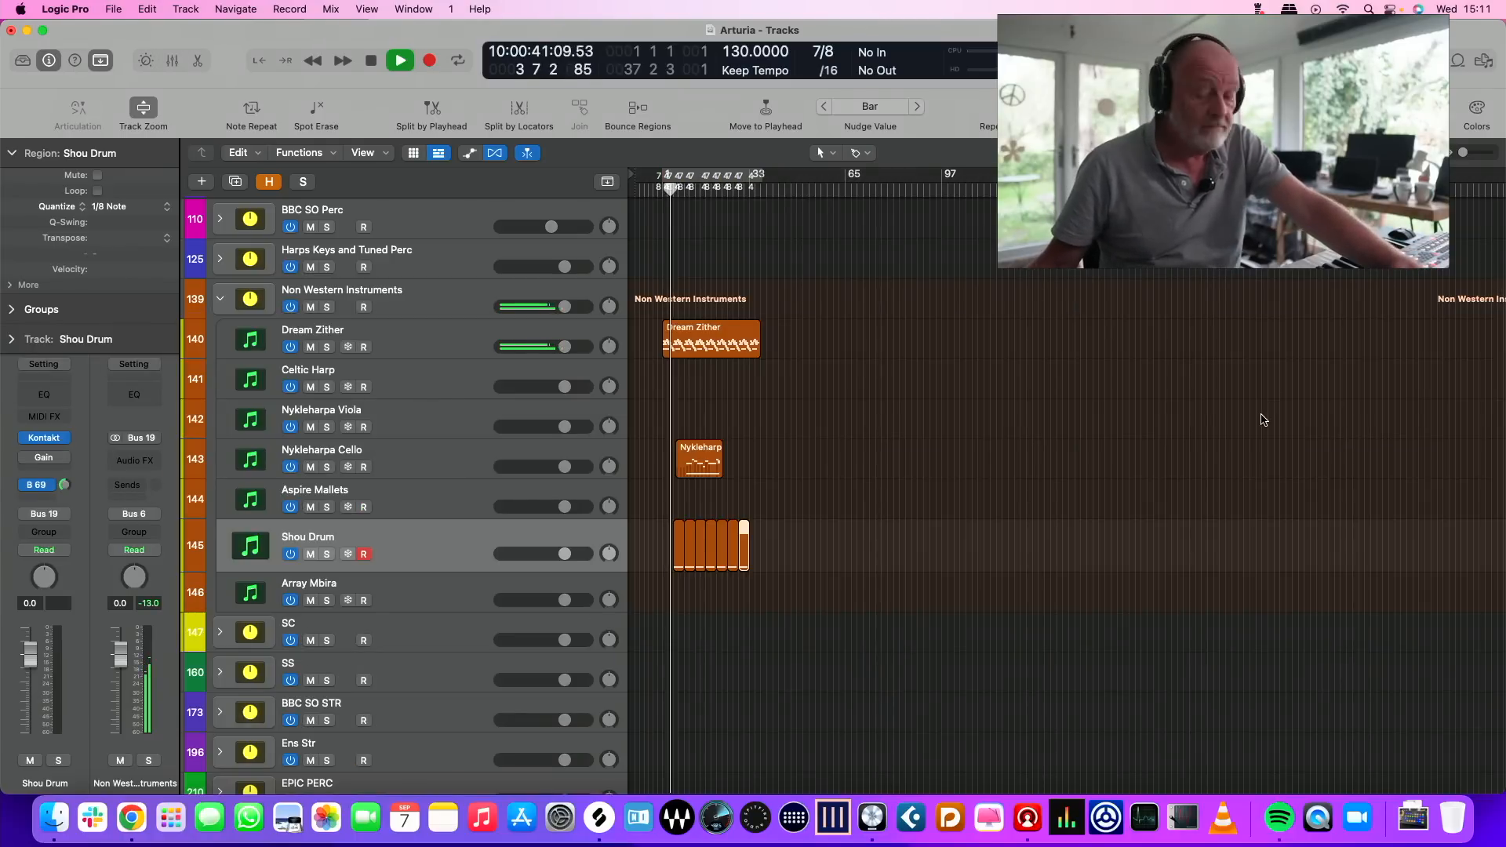
{"action": "key", "text": "super+Right"}
{"action": "key", "text": "super+Right"}
{"action": "key", "text": "super+Right"}
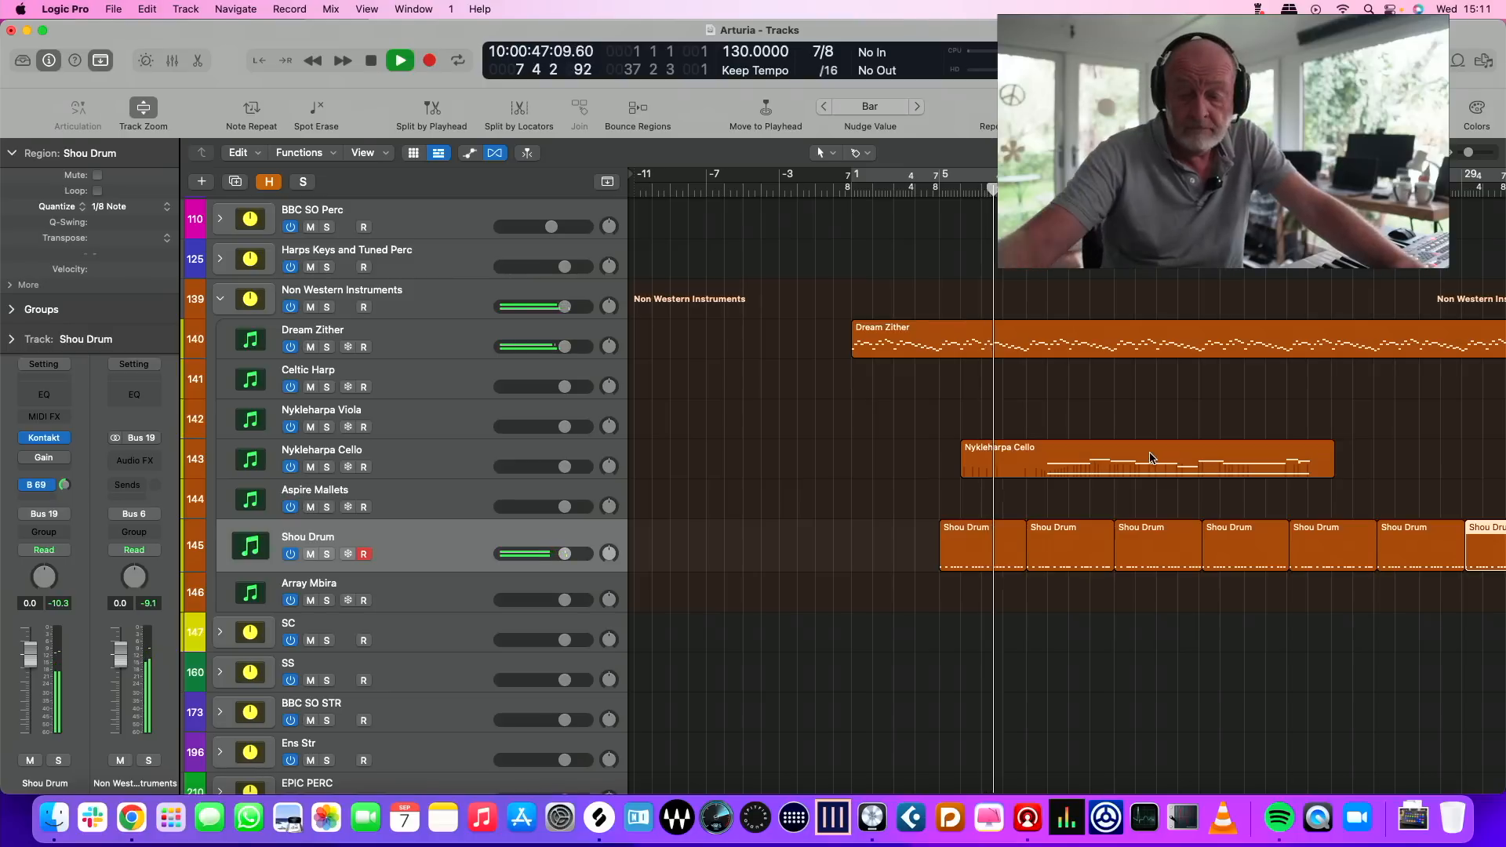
{"action": "key", "text": "super+Right"}
{"action": "key", "text": "super+Right"}
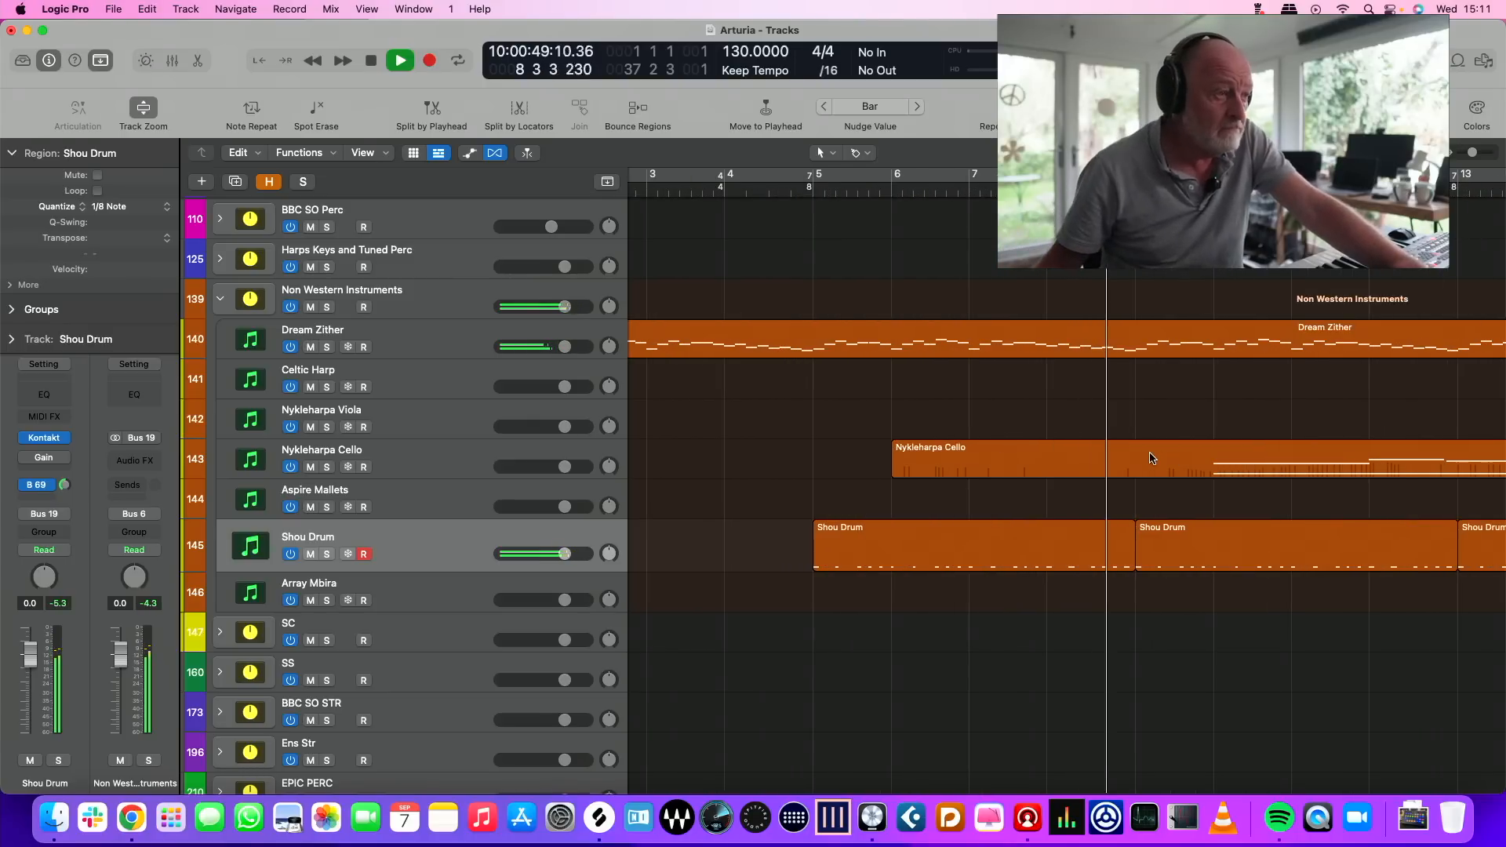
Move the Nykleharpa Cello region earlier to start just after bar 5, and stop playback
{"action": "left_click_drag", "start_coordinate": [1190, 460], "coordinate": [1158, 468]}
{"action": "double_click", "coordinate": [1158, 468]}
{"action": "key", "text": "space"}
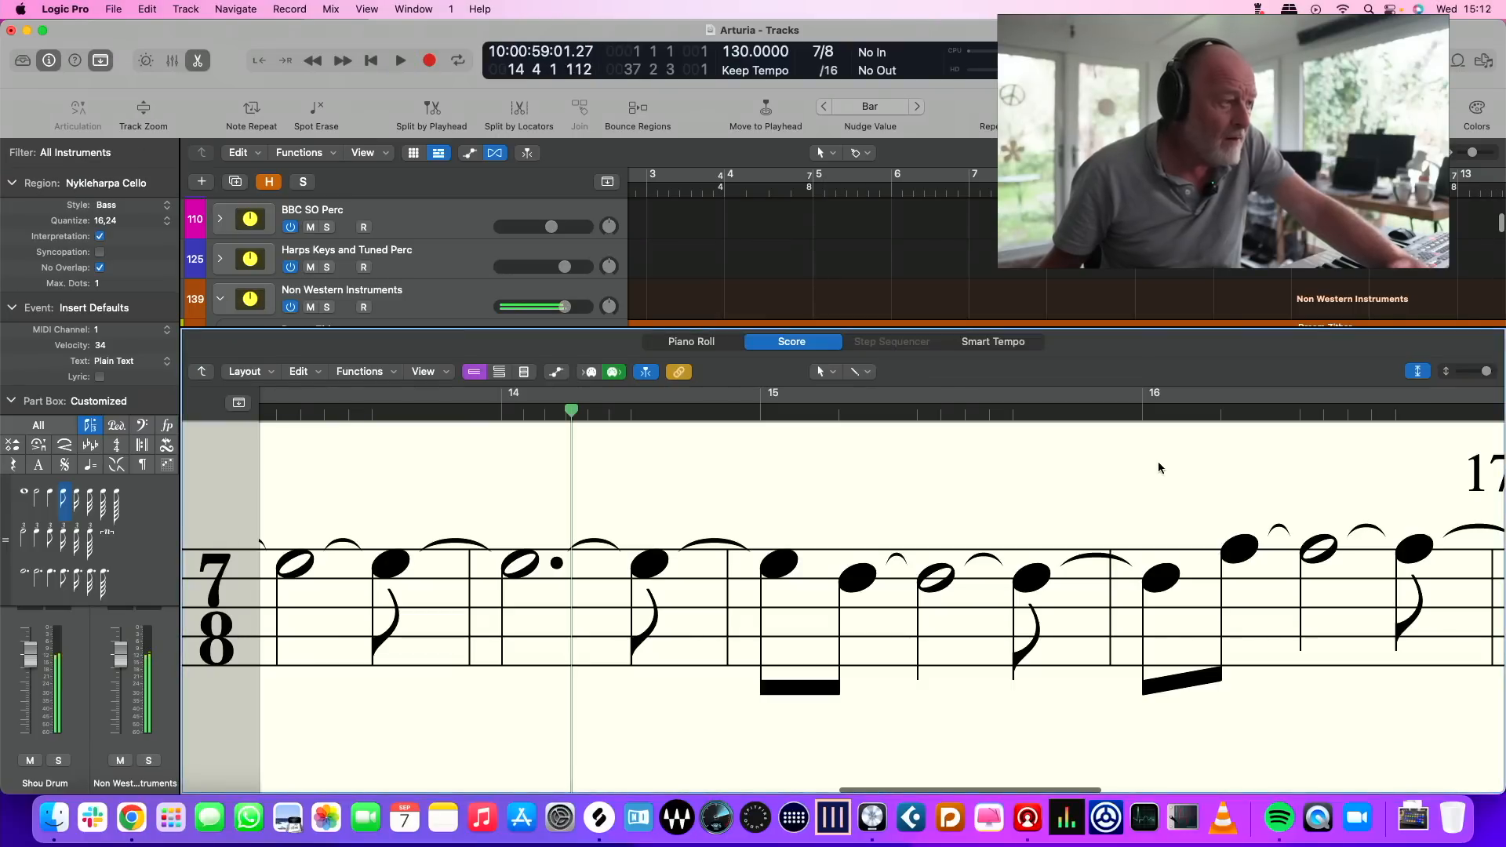
{"action": "key", "text": "x"}
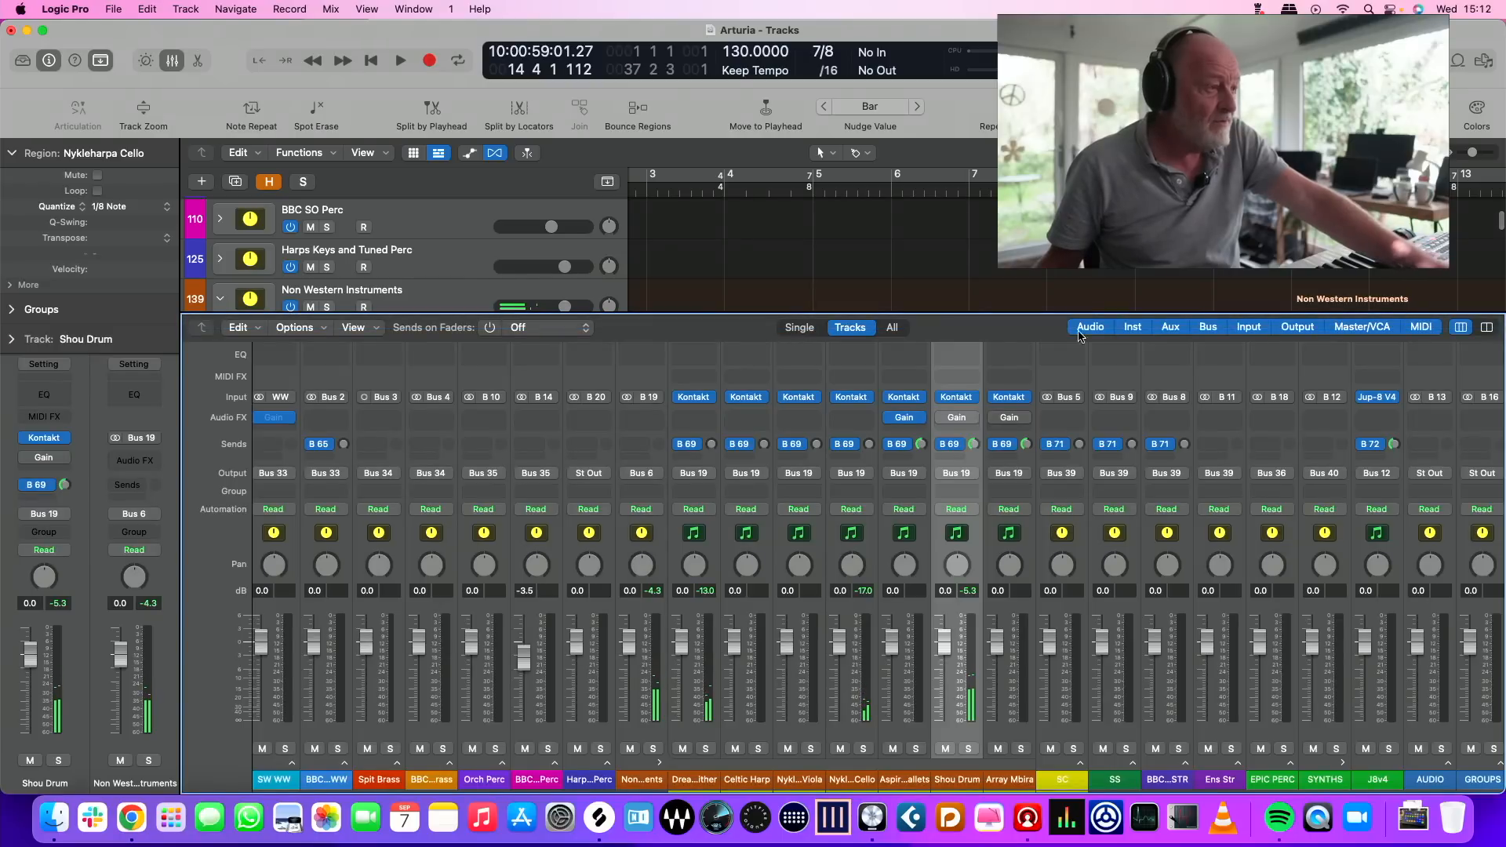
{"action": "key", "text": "x"}
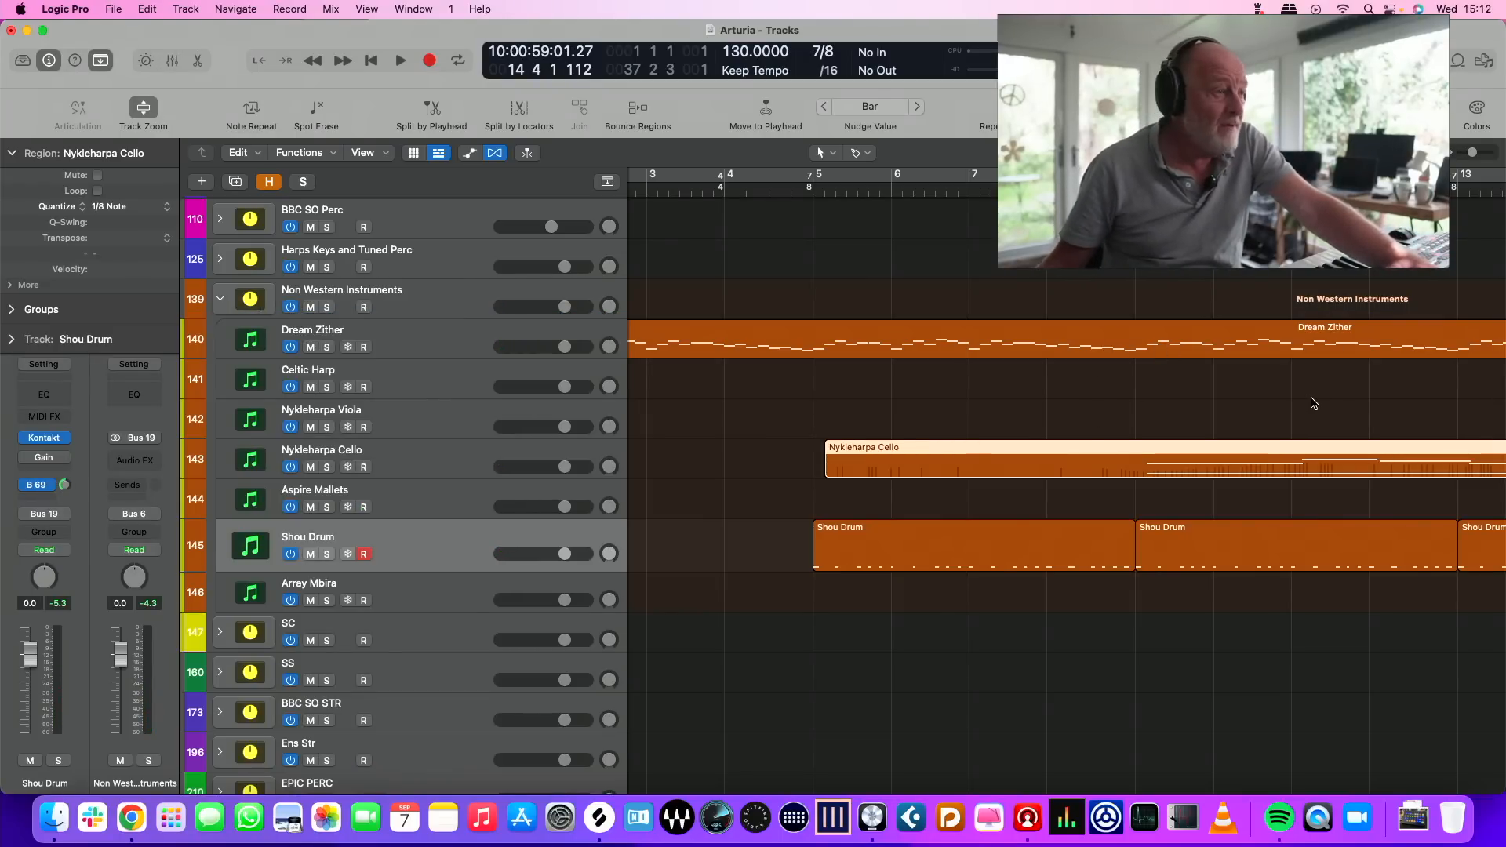
Try nudging the Nykleharpa Cello region, and set the nudge value to Beat
{"action": "key", "text": "alt+Left"}
{"action": "key", "text": "alt+Right"}
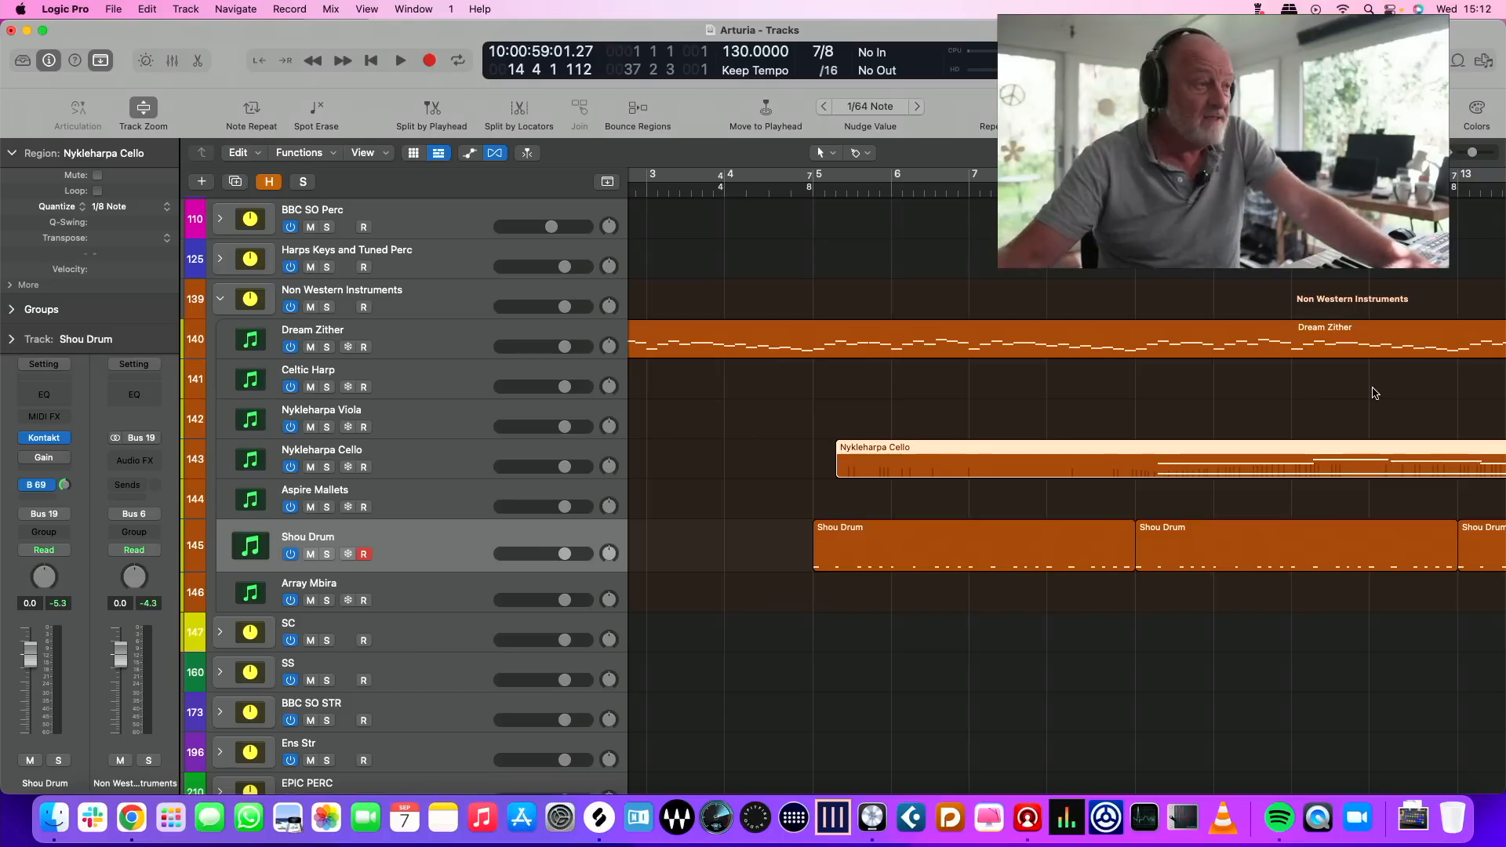
{"action": "right_click", "coordinate": [889, 442]}
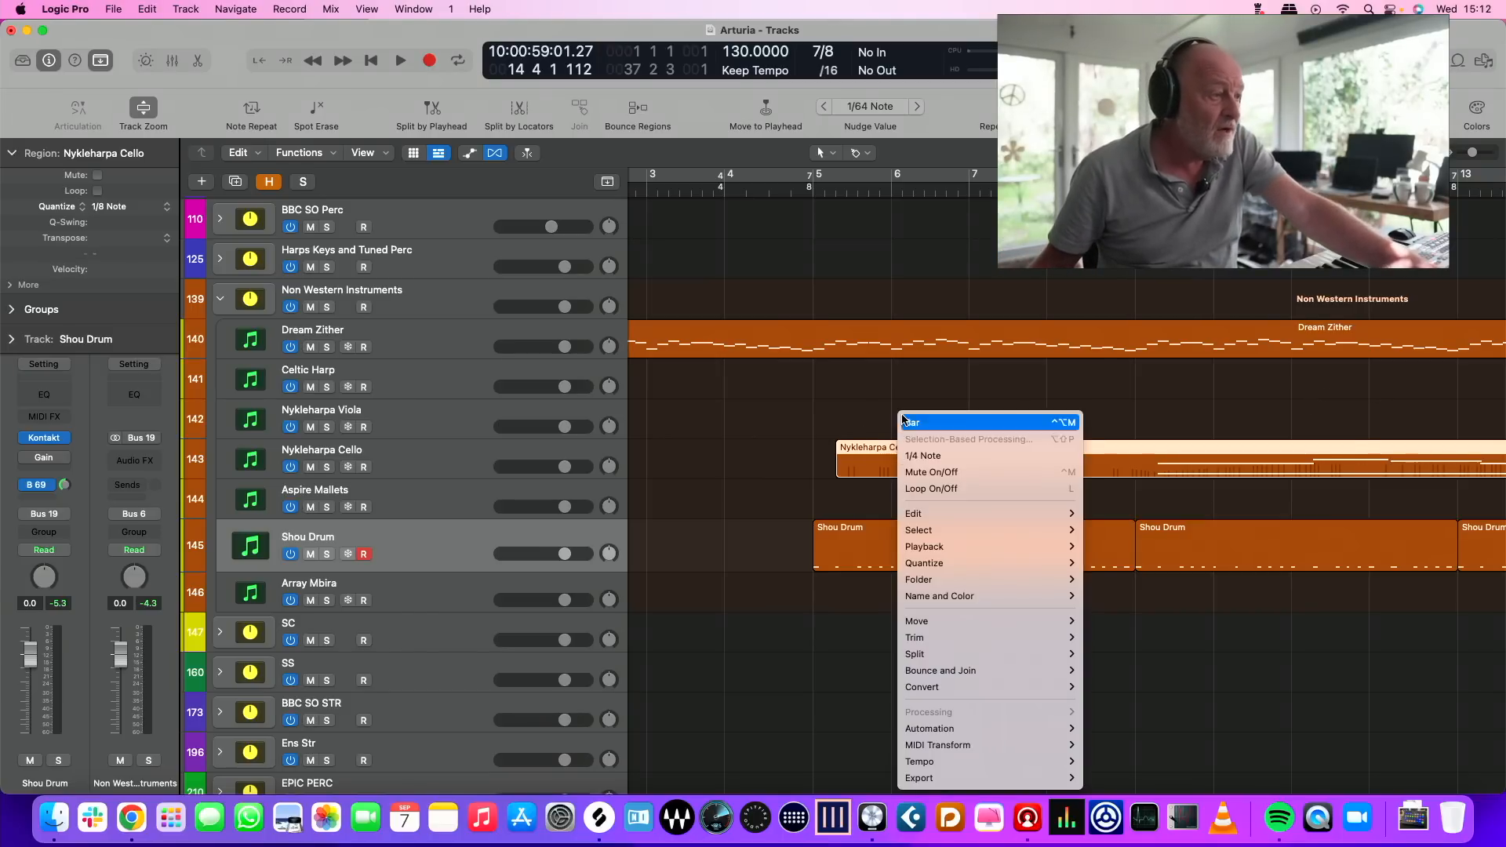
{"action": "mouse_move", "coordinate": [934, 625]}
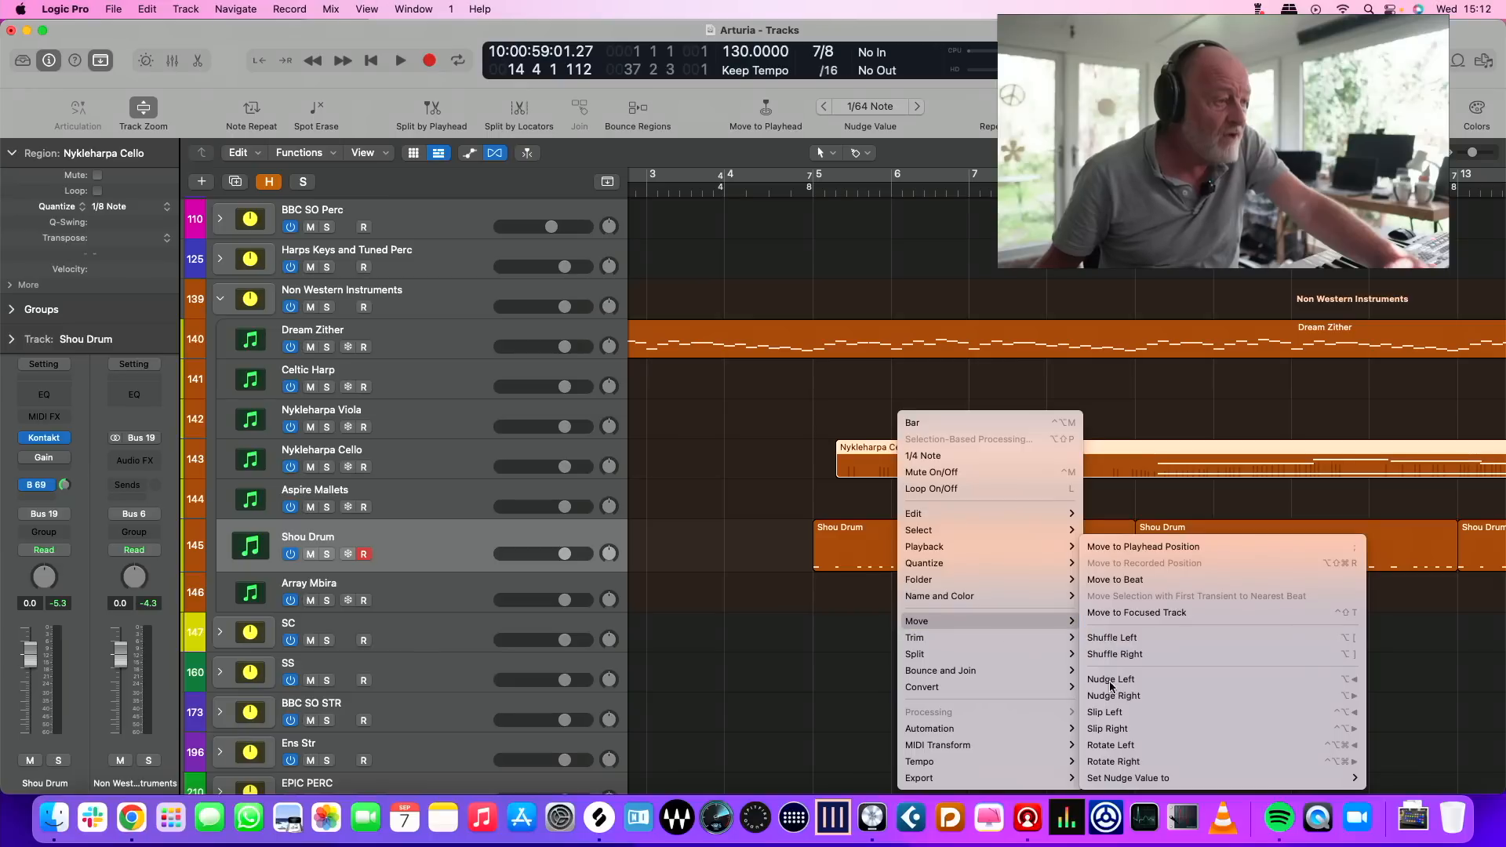
{"action": "mouse_move", "coordinate": [1114, 785]}
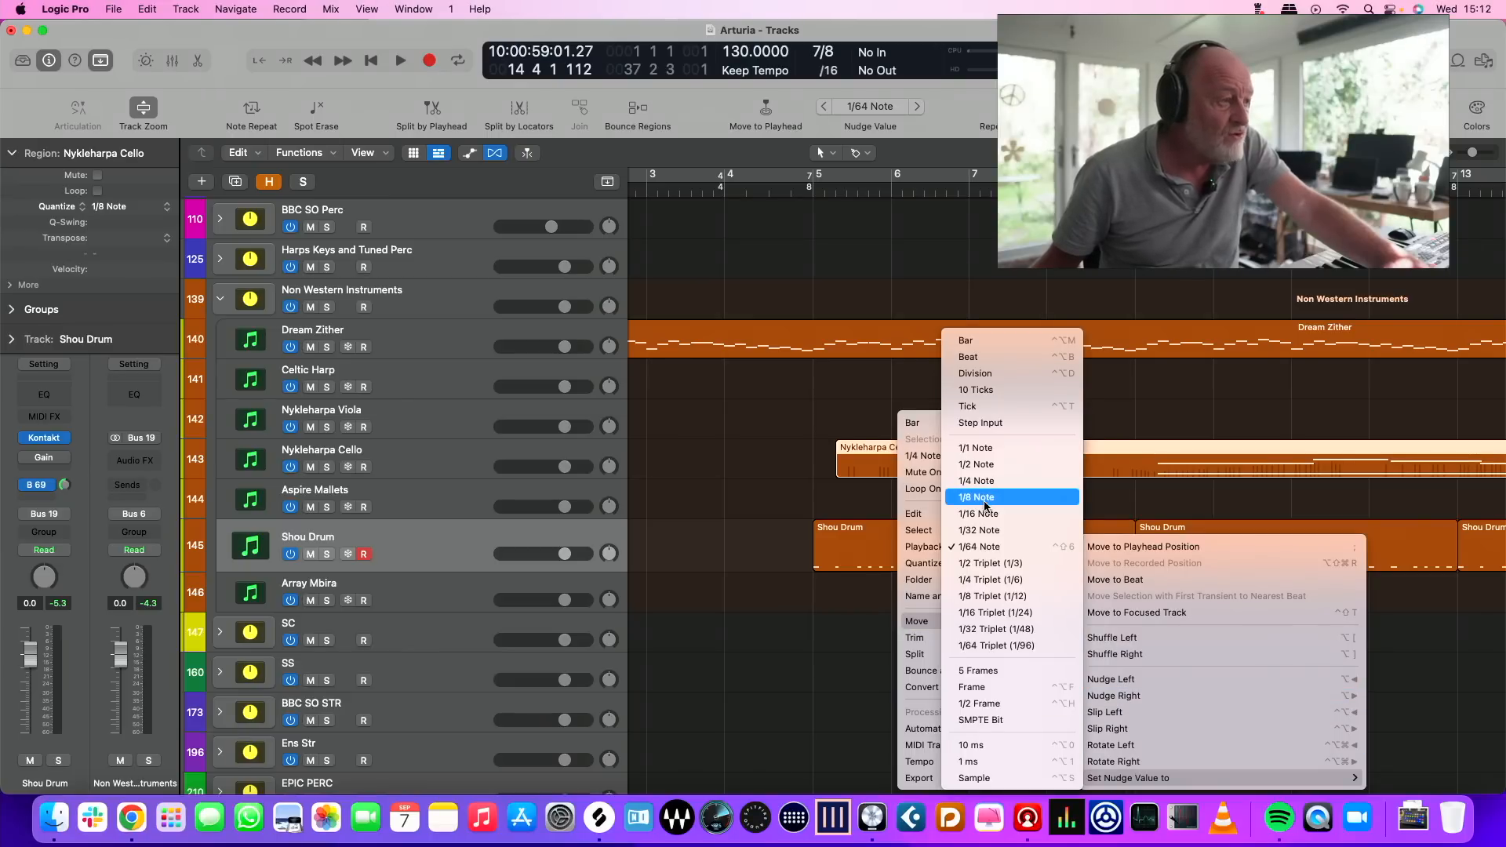
{"action": "left_click", "coordinate": [969, 357]}
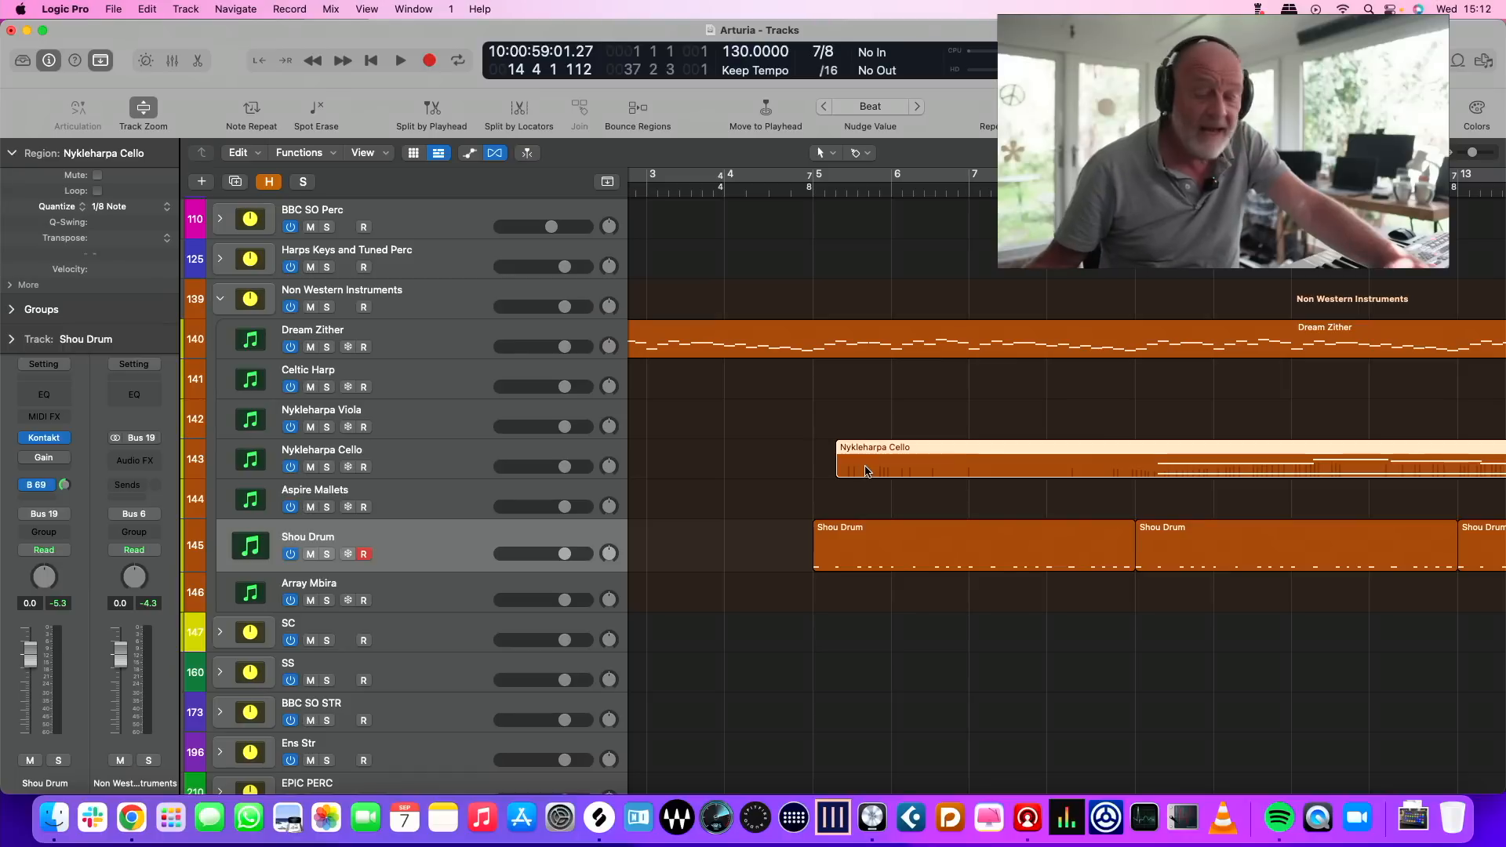
Nudge the Nykleharpa Cello region two beats earlier so it starts at bar 5 with the Shou Drum
{"action": "key", "text": "alt+Left"}
{"action": "key", "text": "alt+Left"}
{"action": "key", "text": "b"}
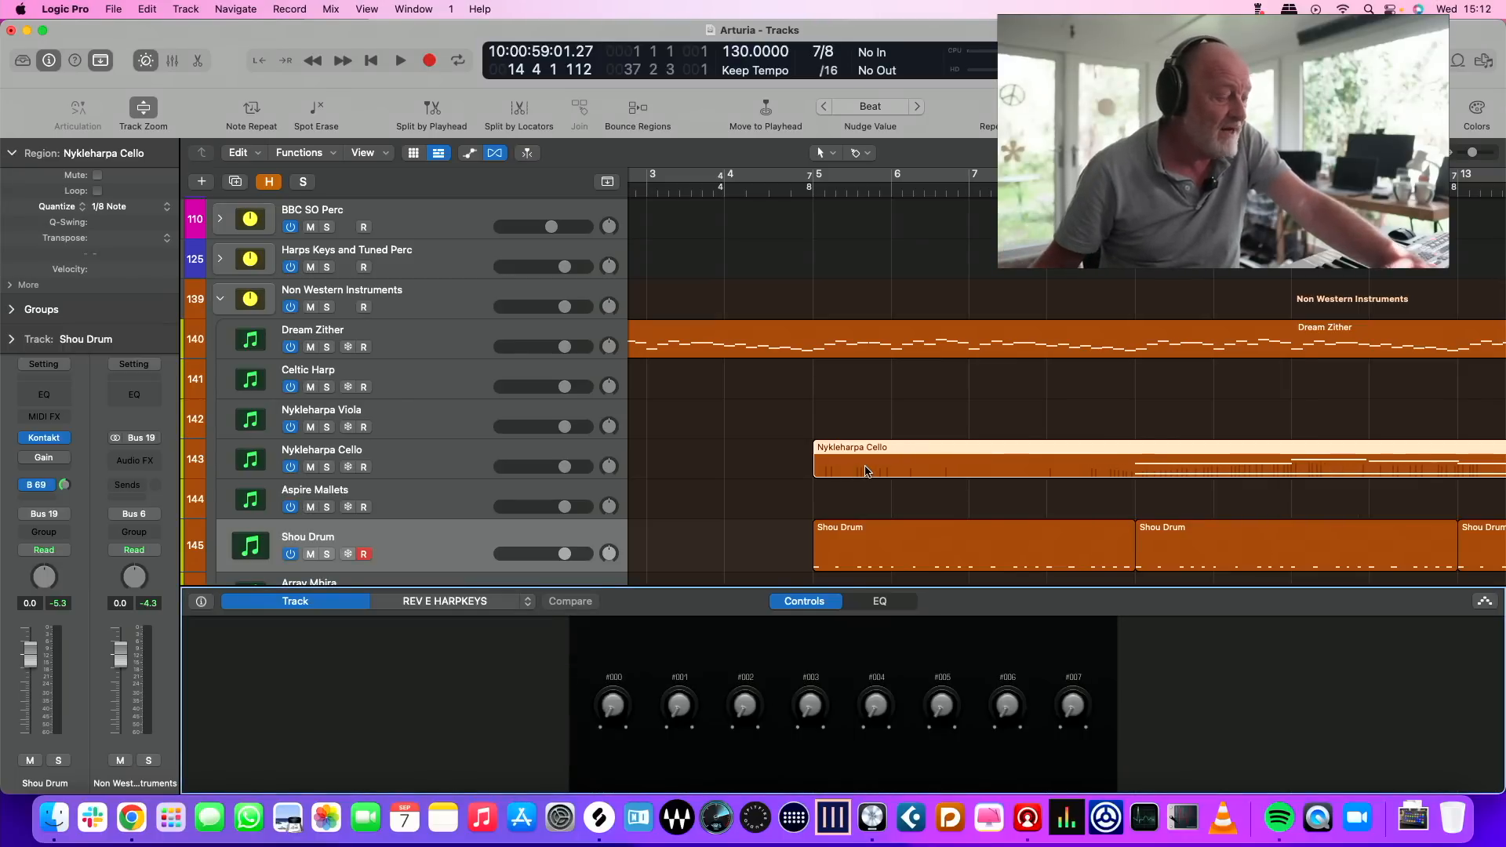
{"action": "key", "text": "x"}
{"action": "key", "text": "x"}
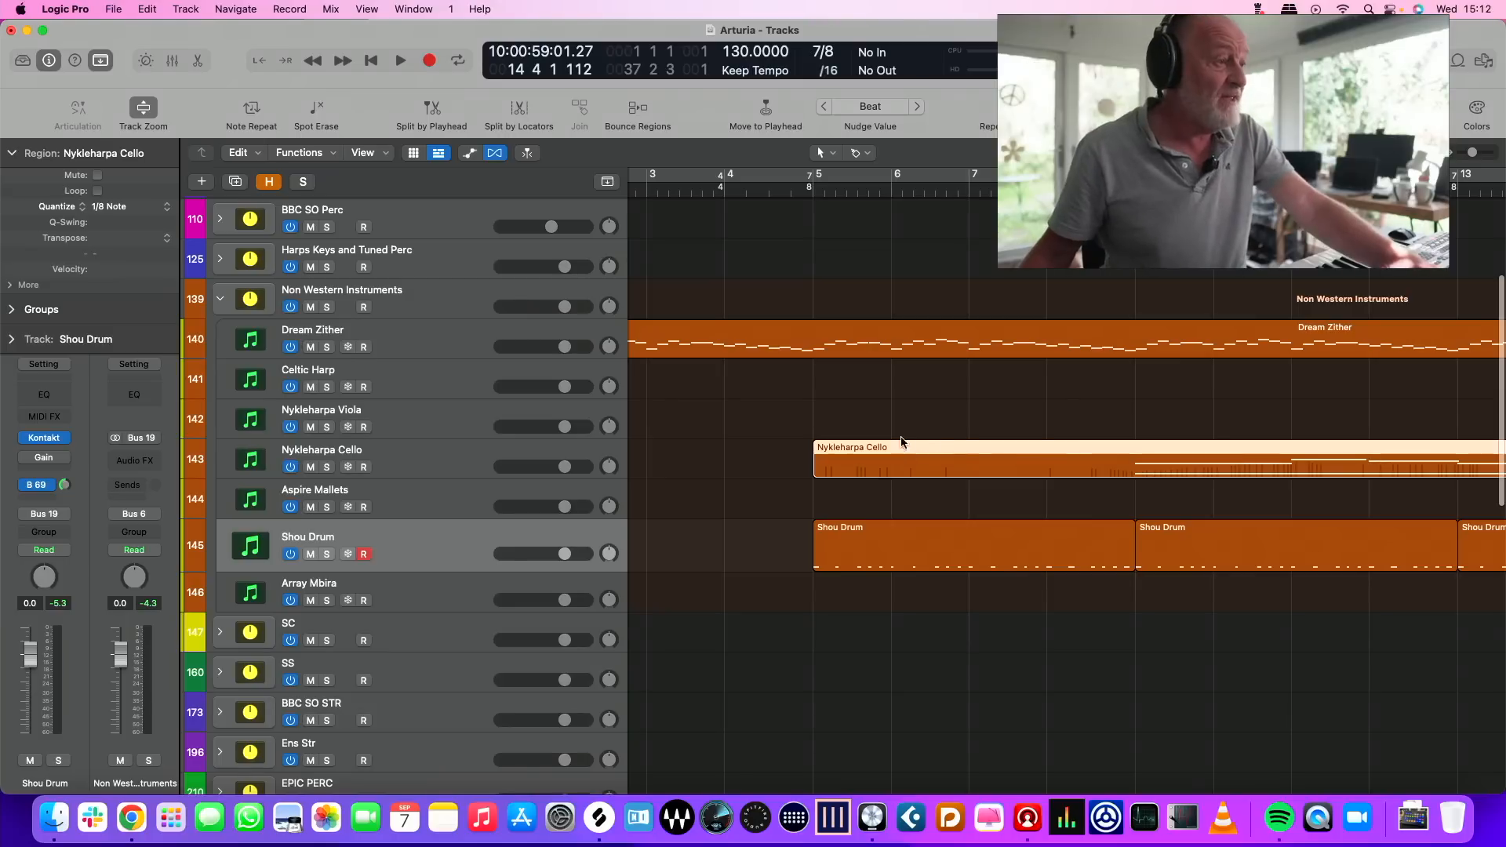
{"action": "key", "text": "super+Left"}
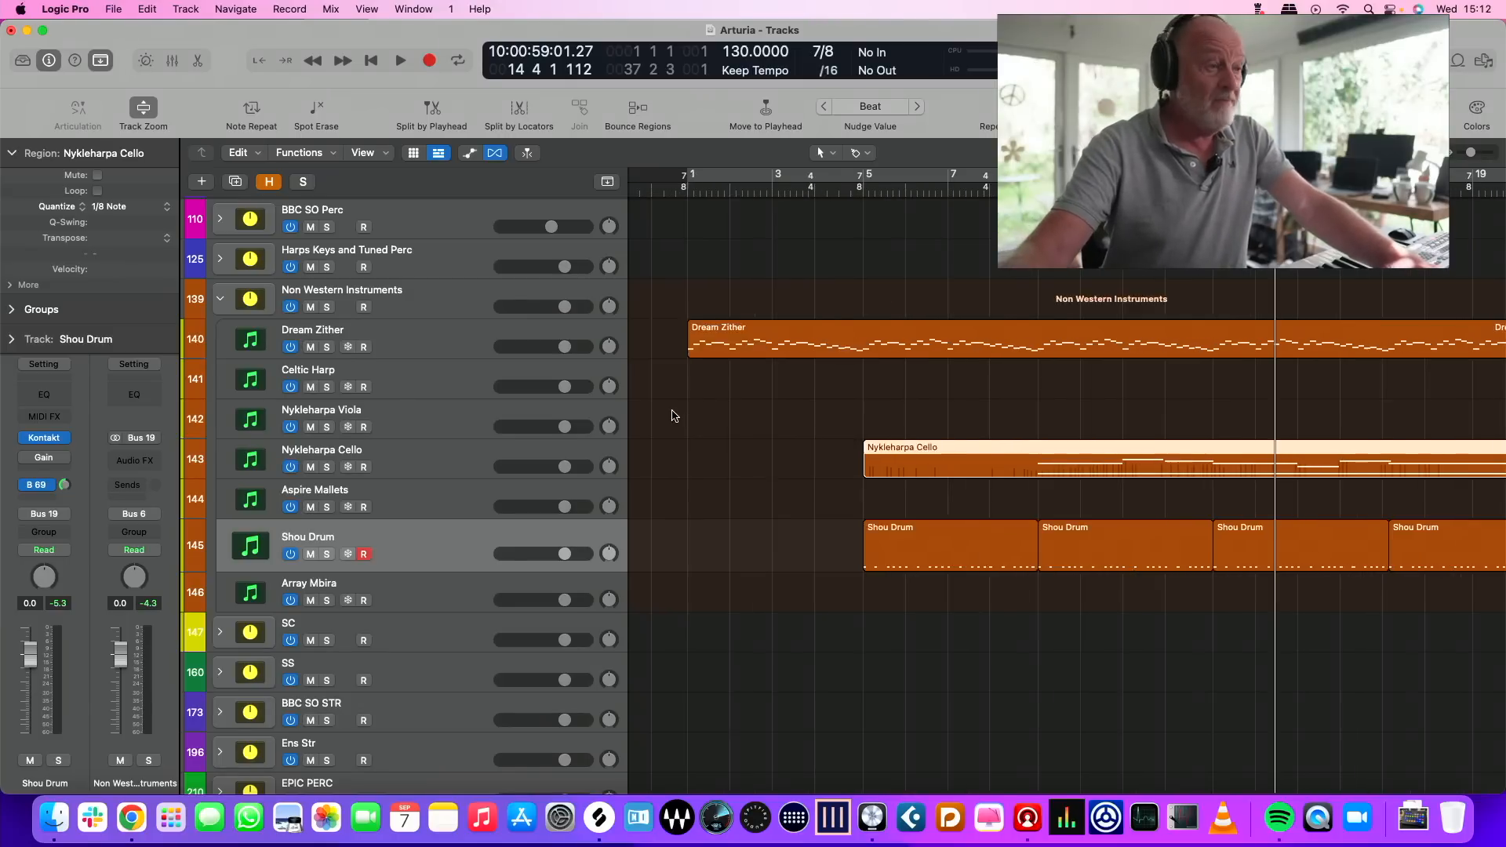
Play the opening bars of the arrangement from just before bar 1, and stop playback
{"action": "key", "text": "super+Left"}
{"action": "scroll", "coordinate": [838, 190], "scroll_direction": "right", "scroll_amount": 1}
{"action": "left_click", "coordinate": [838, 189]}
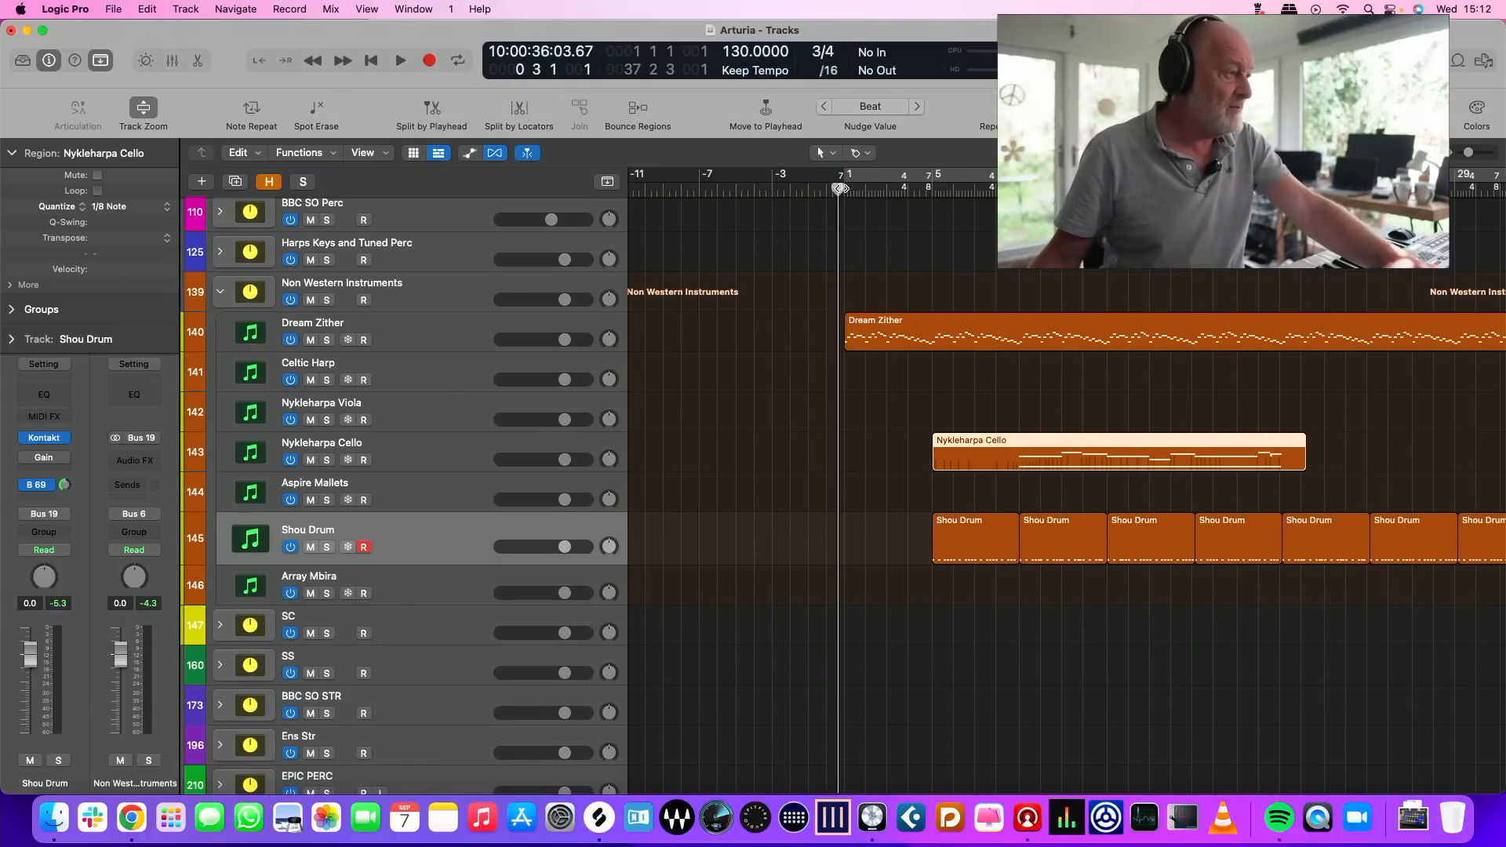
{"action": "key", "text": "space"}
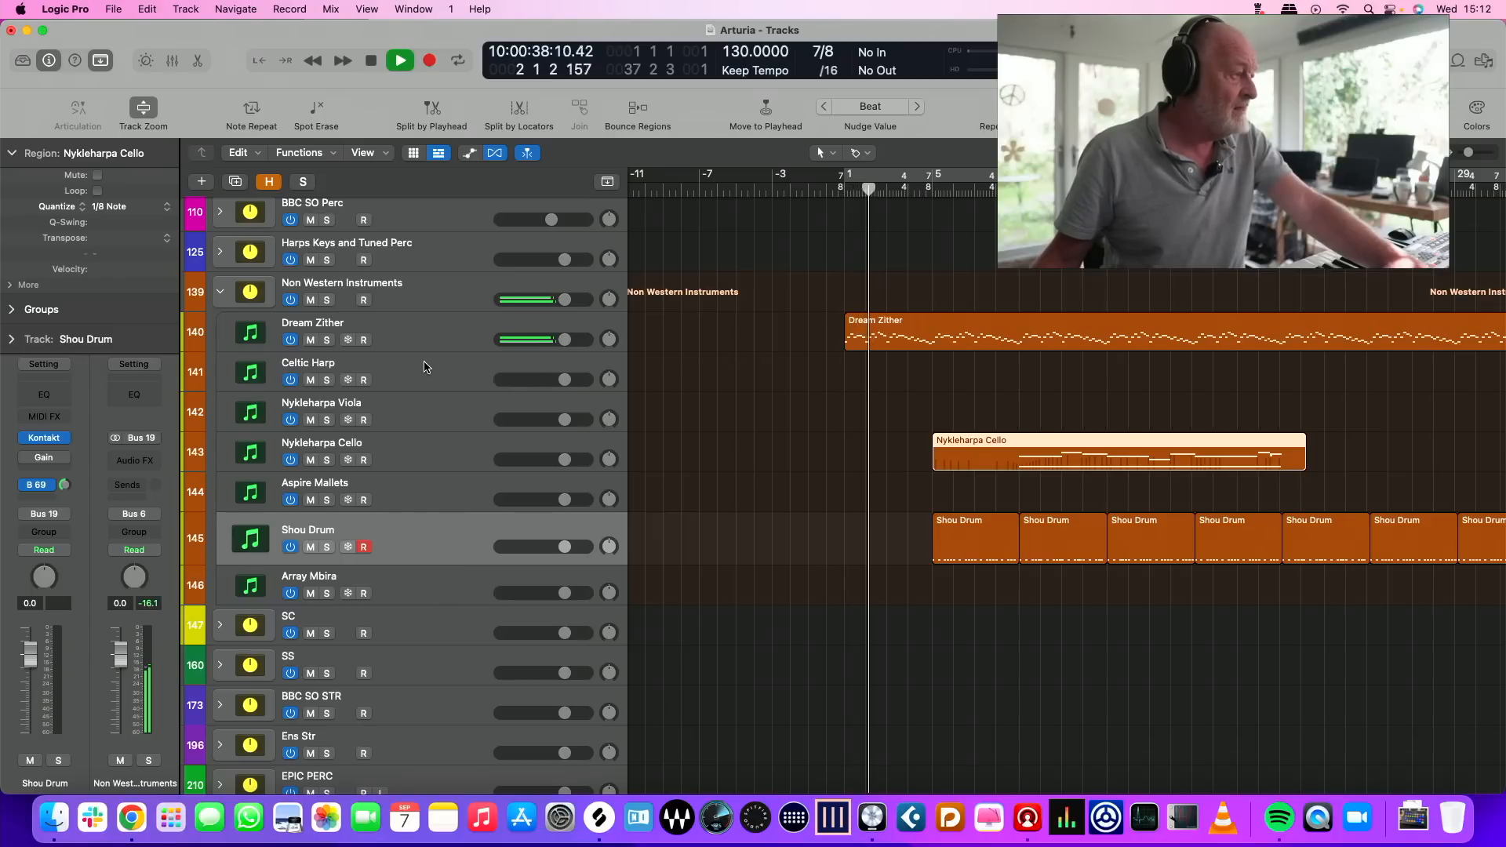
{"action": "key", "text": "space"}
Audition the Array Mbira, Nykleharpa Viola and Emotional Piano tracks as candidates for the next layer
{"action": "left_click", "coordinate": [418, 580]}
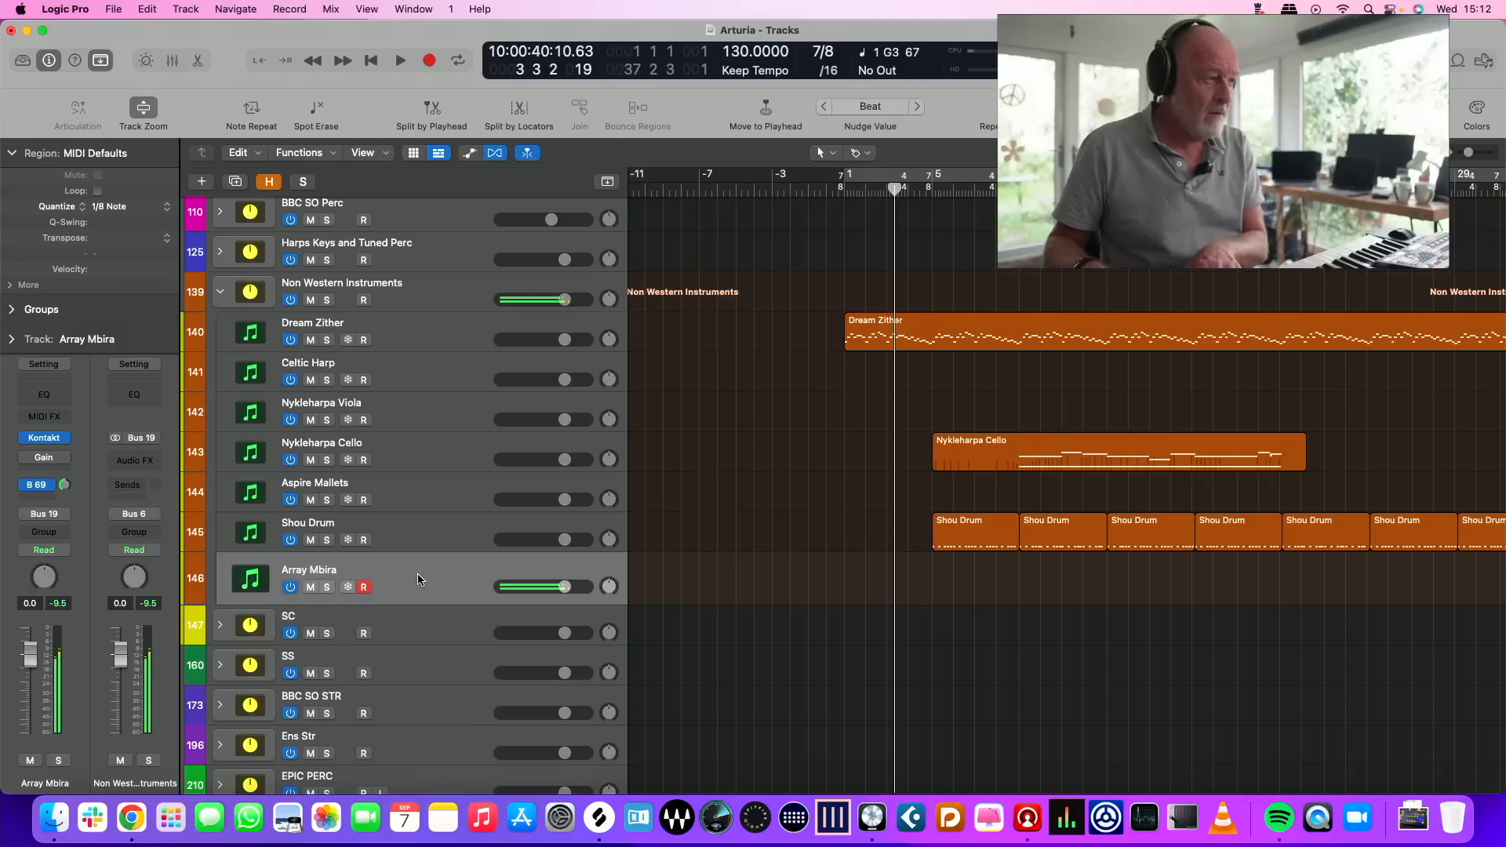
{"action": "left_click", "coordinate": [413, 426]}
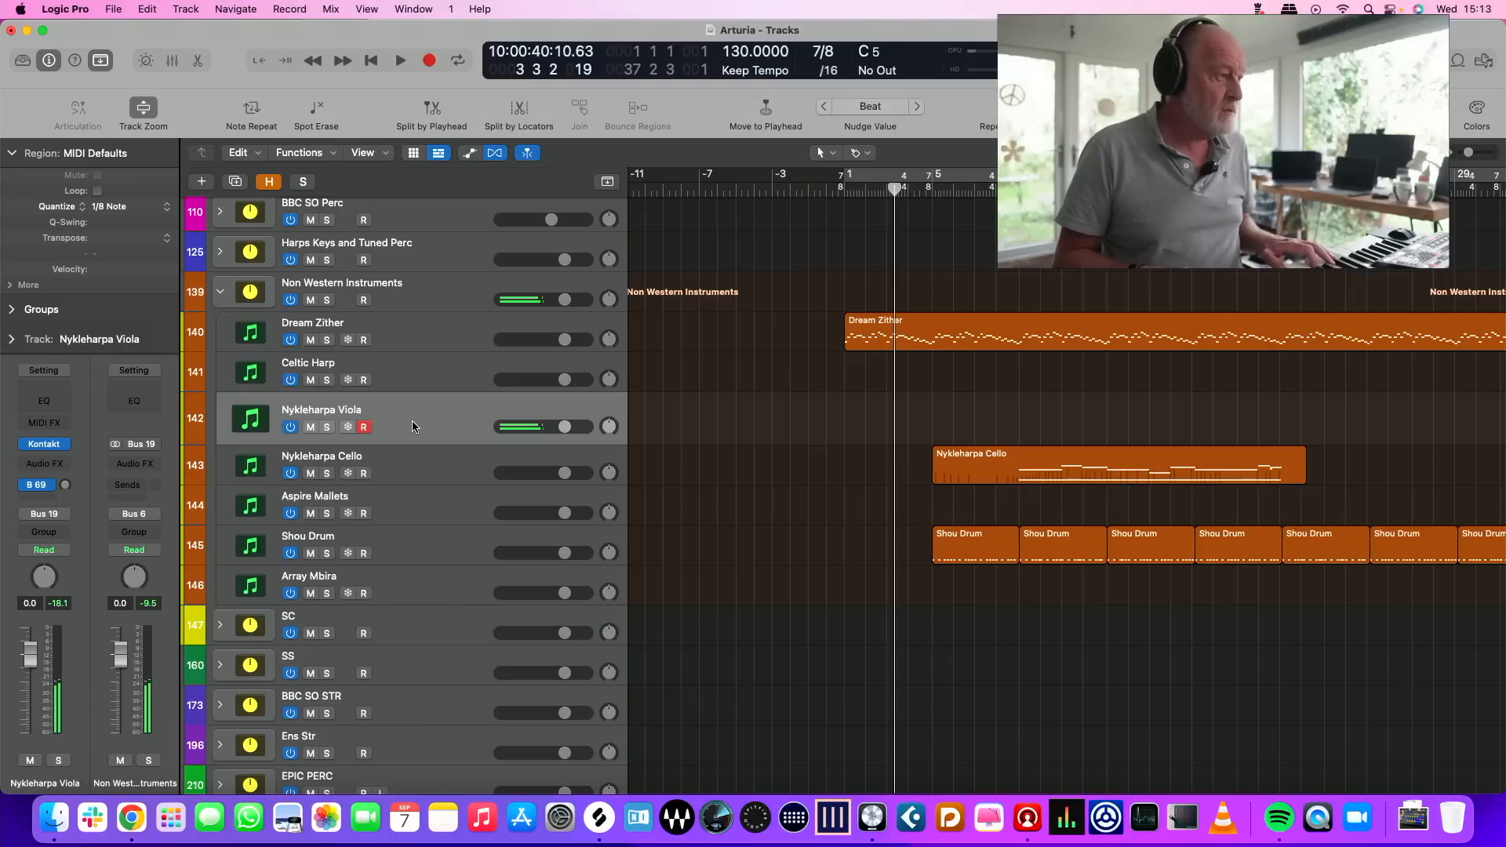
{"action": "left_click", "coordinate": [220, 252]}
{"action": "left_click", "coordinate": [447, 373]}
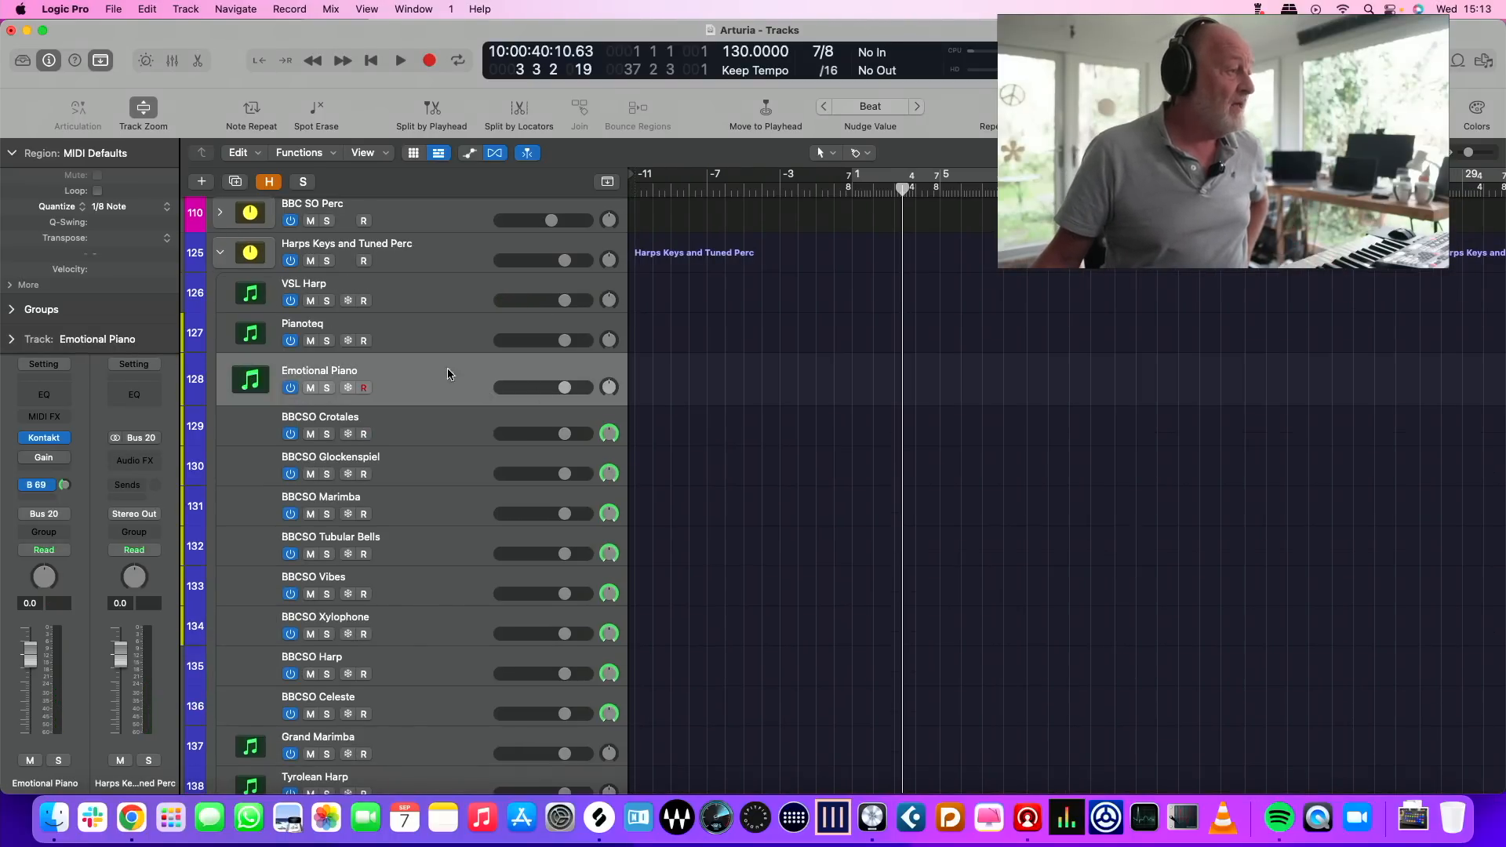
{"action": "left_click", "coordinate": [220, 253]}
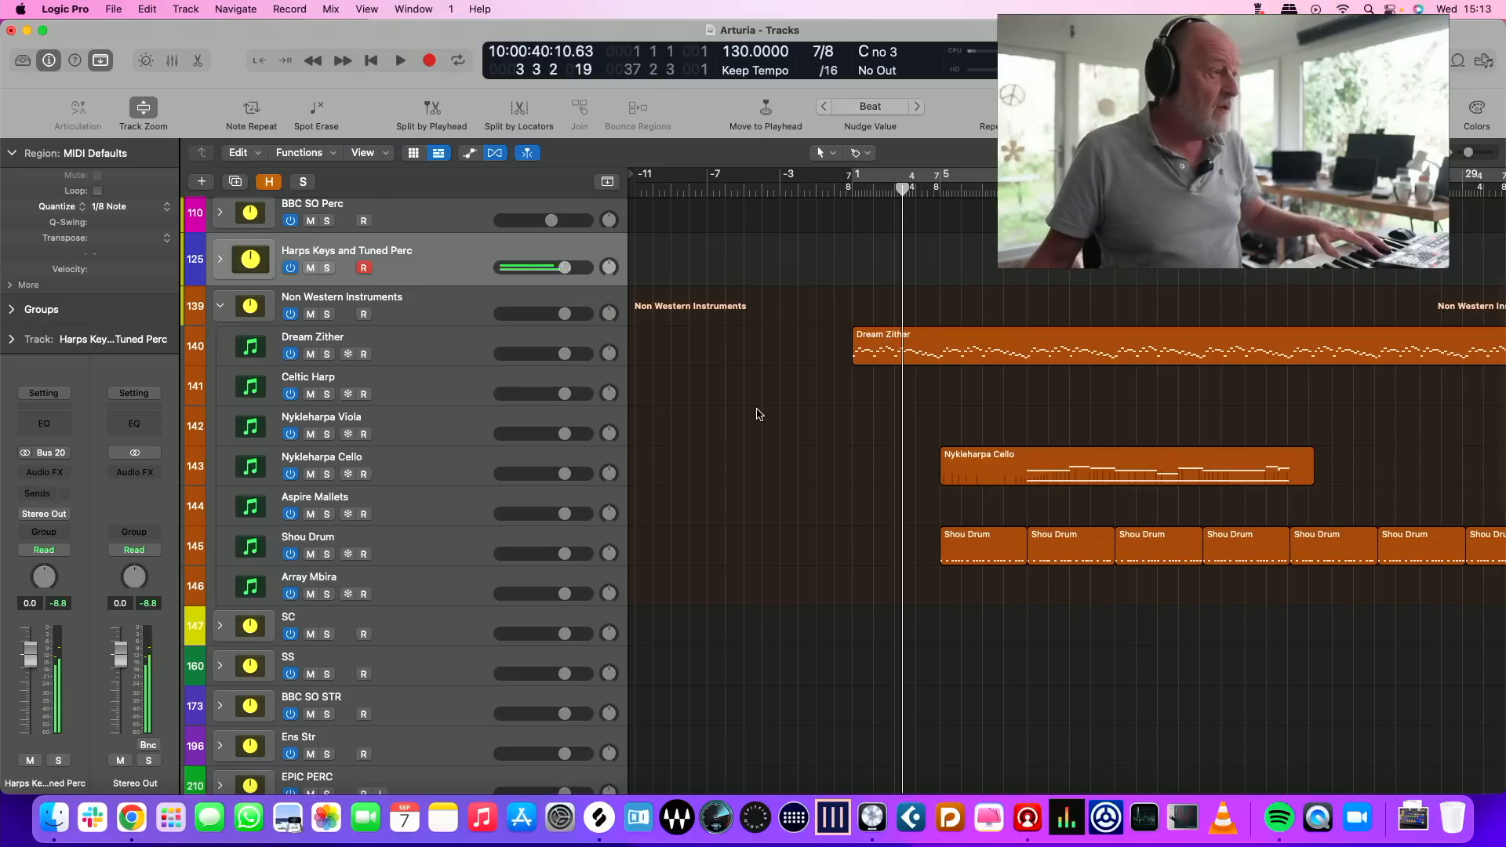
Select the Emotional Piano track in the Harps Keys and Tuned Perc stack, and hide the unused tracks
{"action": "left_click", "coordinate": [220, 261]}
{"action": "left_click", "coordinate": [421, 393]}
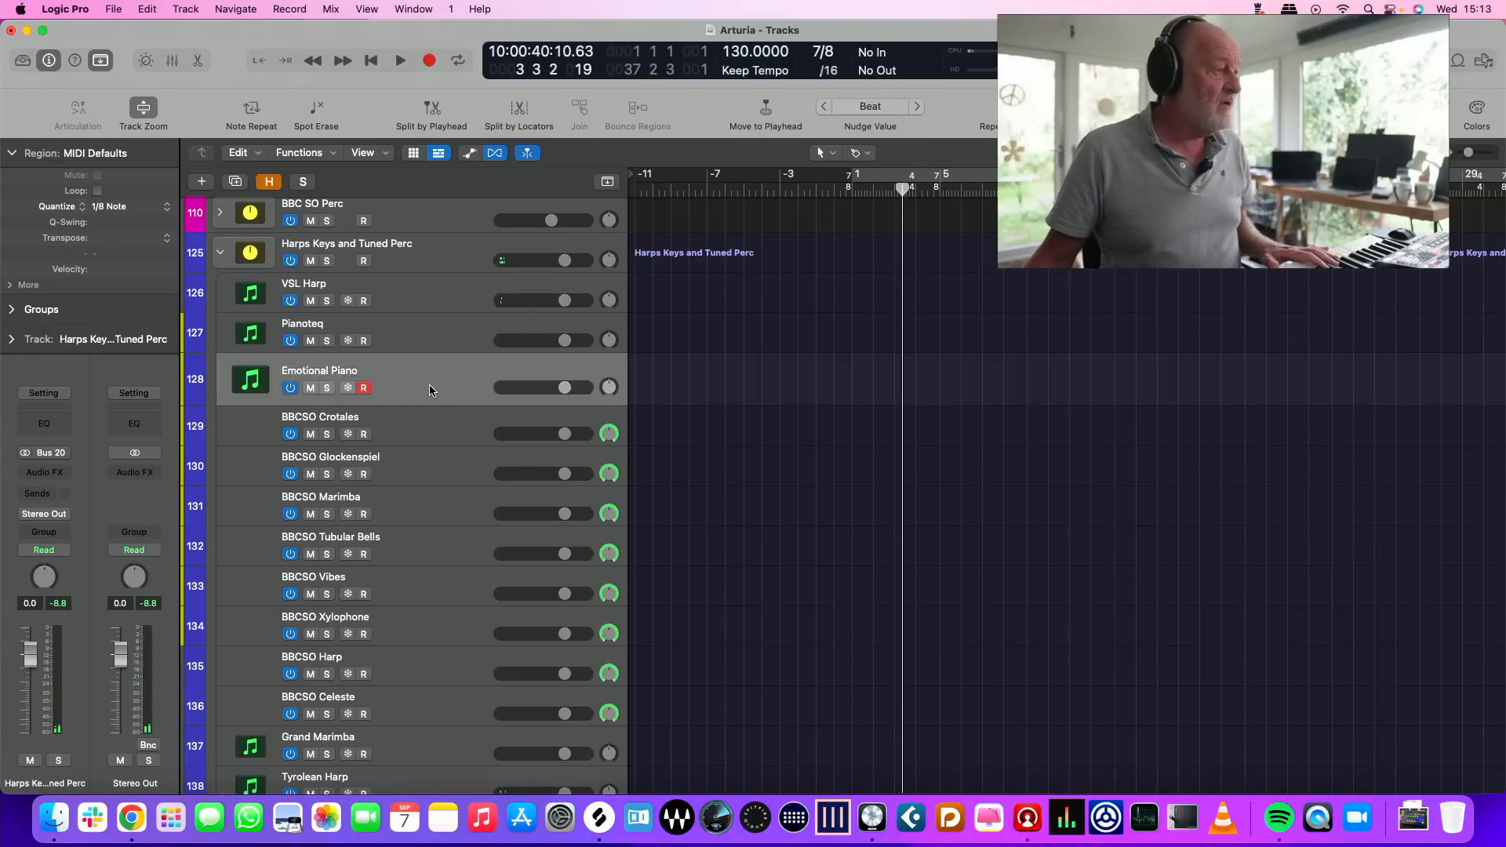
{"action": "left_click", "coordinate": [220, 255]}
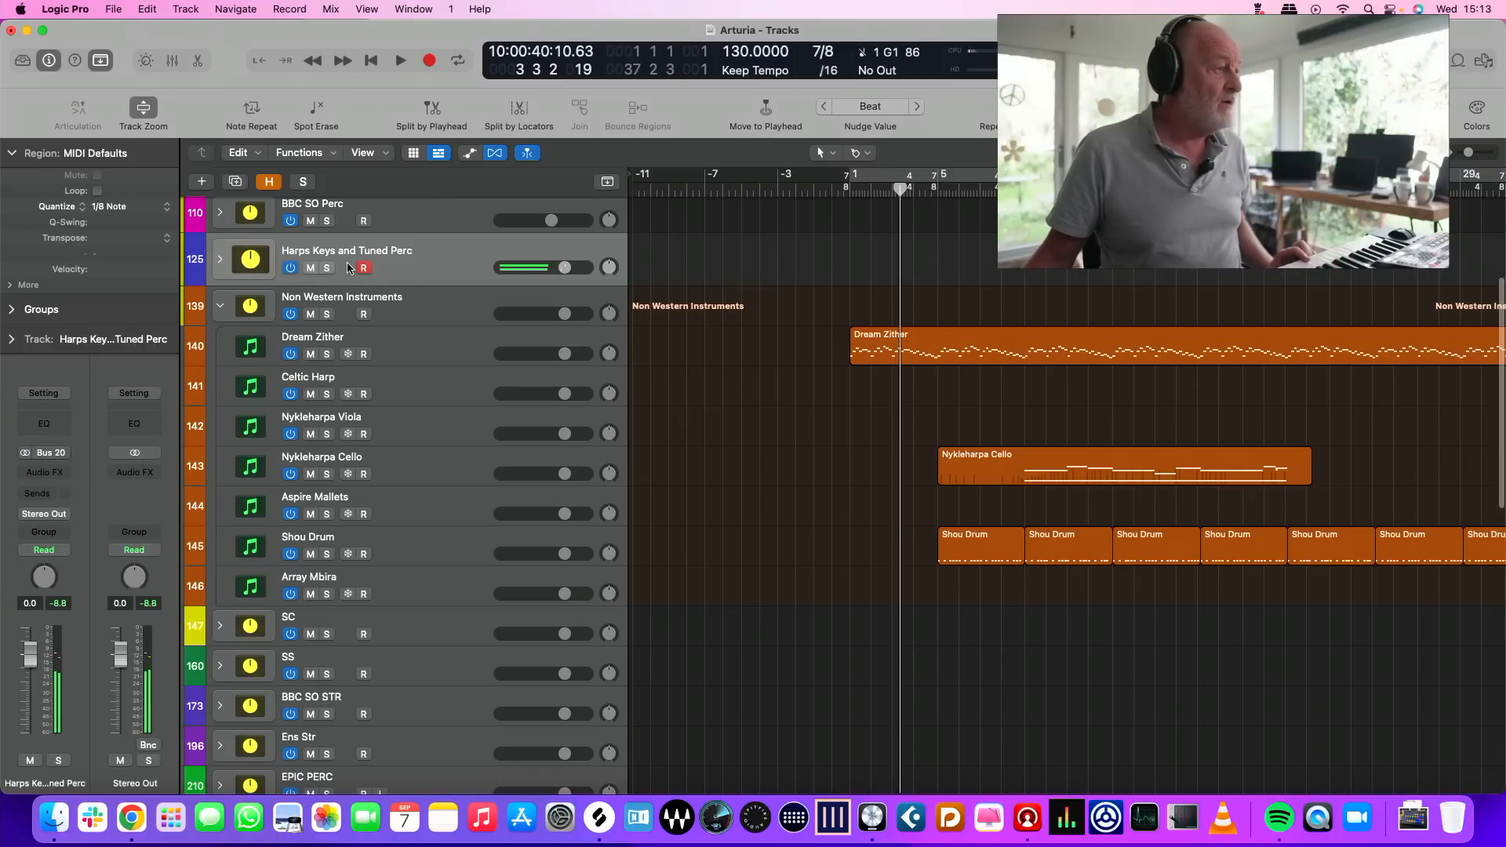
{"action": "left_click", "coordinate": [222, 262]}
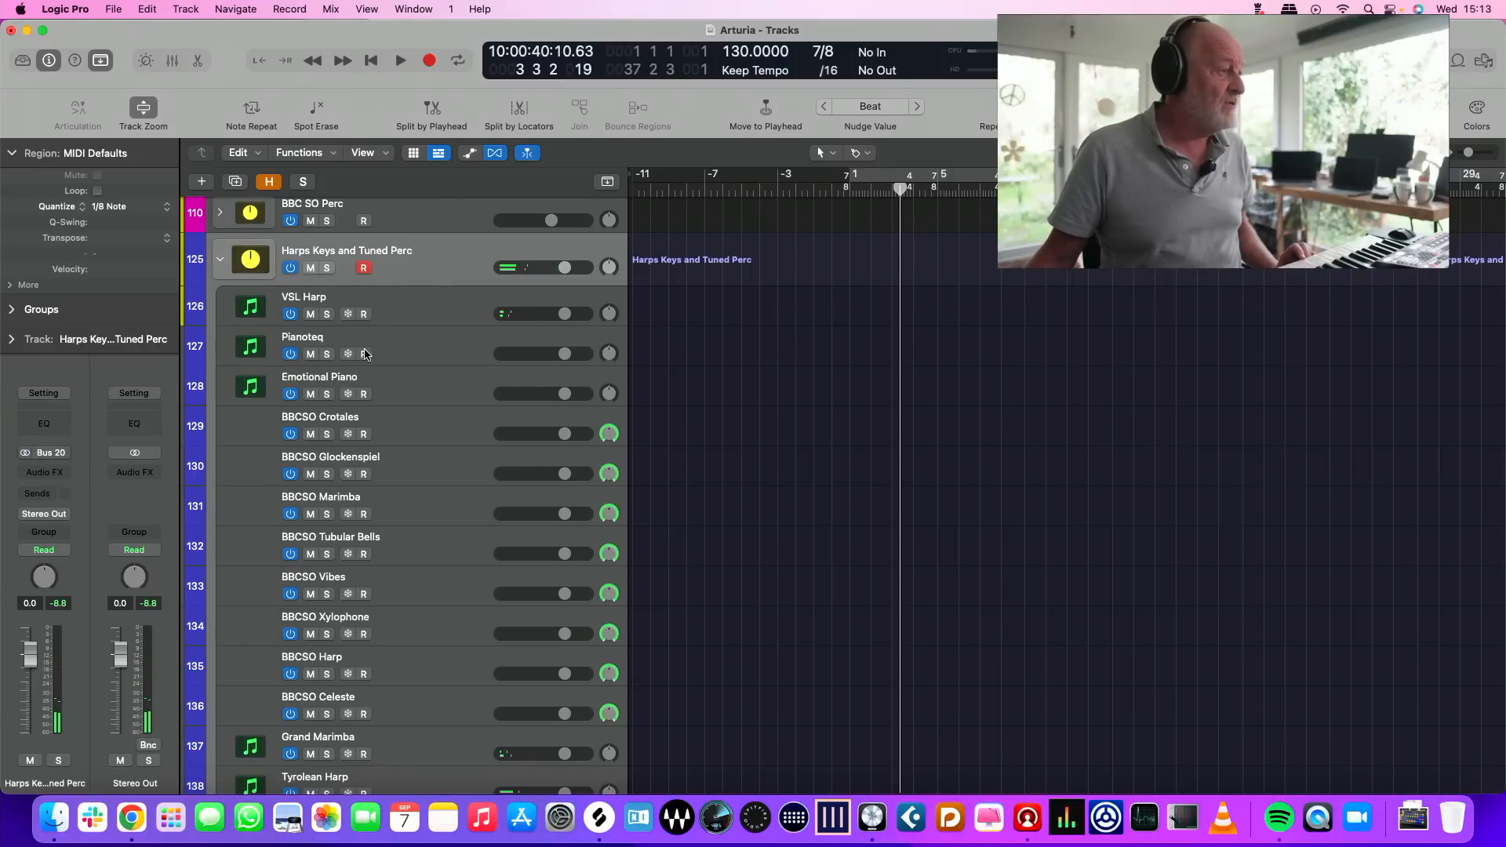
{"action": "left_click", "coordinate": [409, 394]}
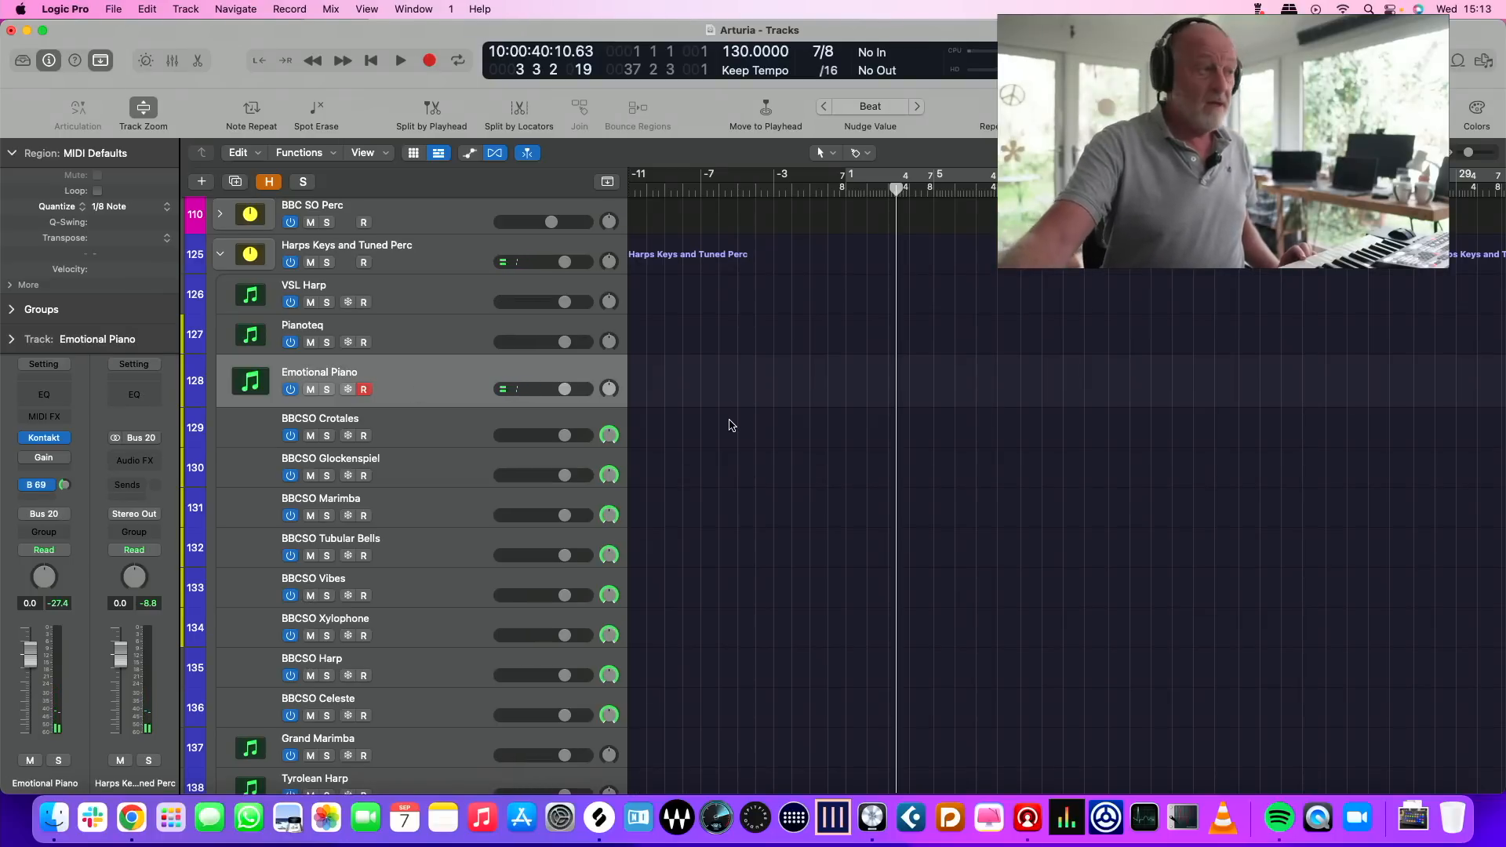
{"action": "key", "text": "h"}
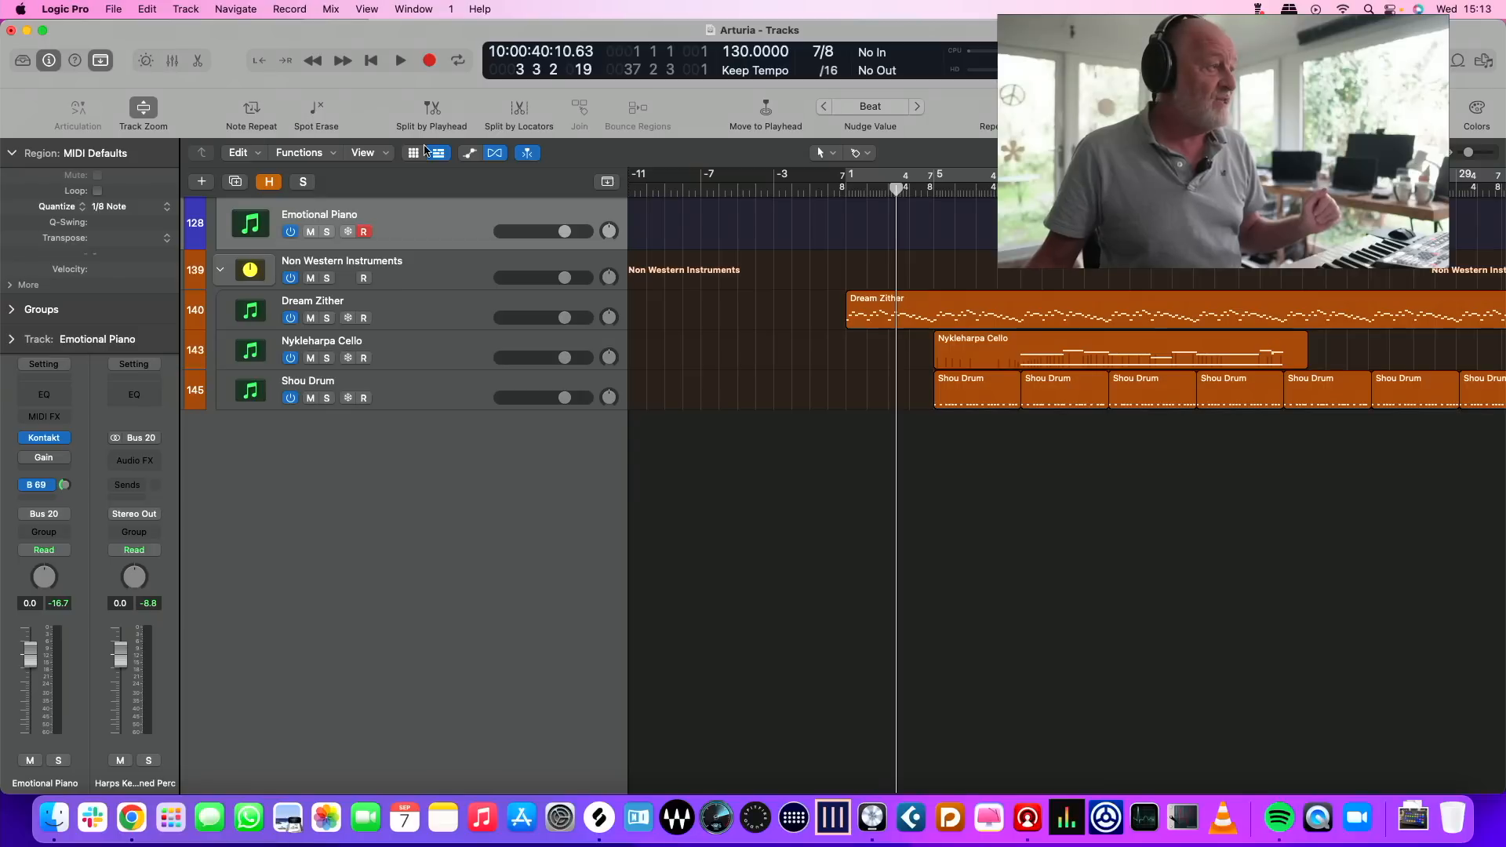
Open the key commands editor and search for HIDE
{"action": "left_click", "coordinate": [81, 13]}
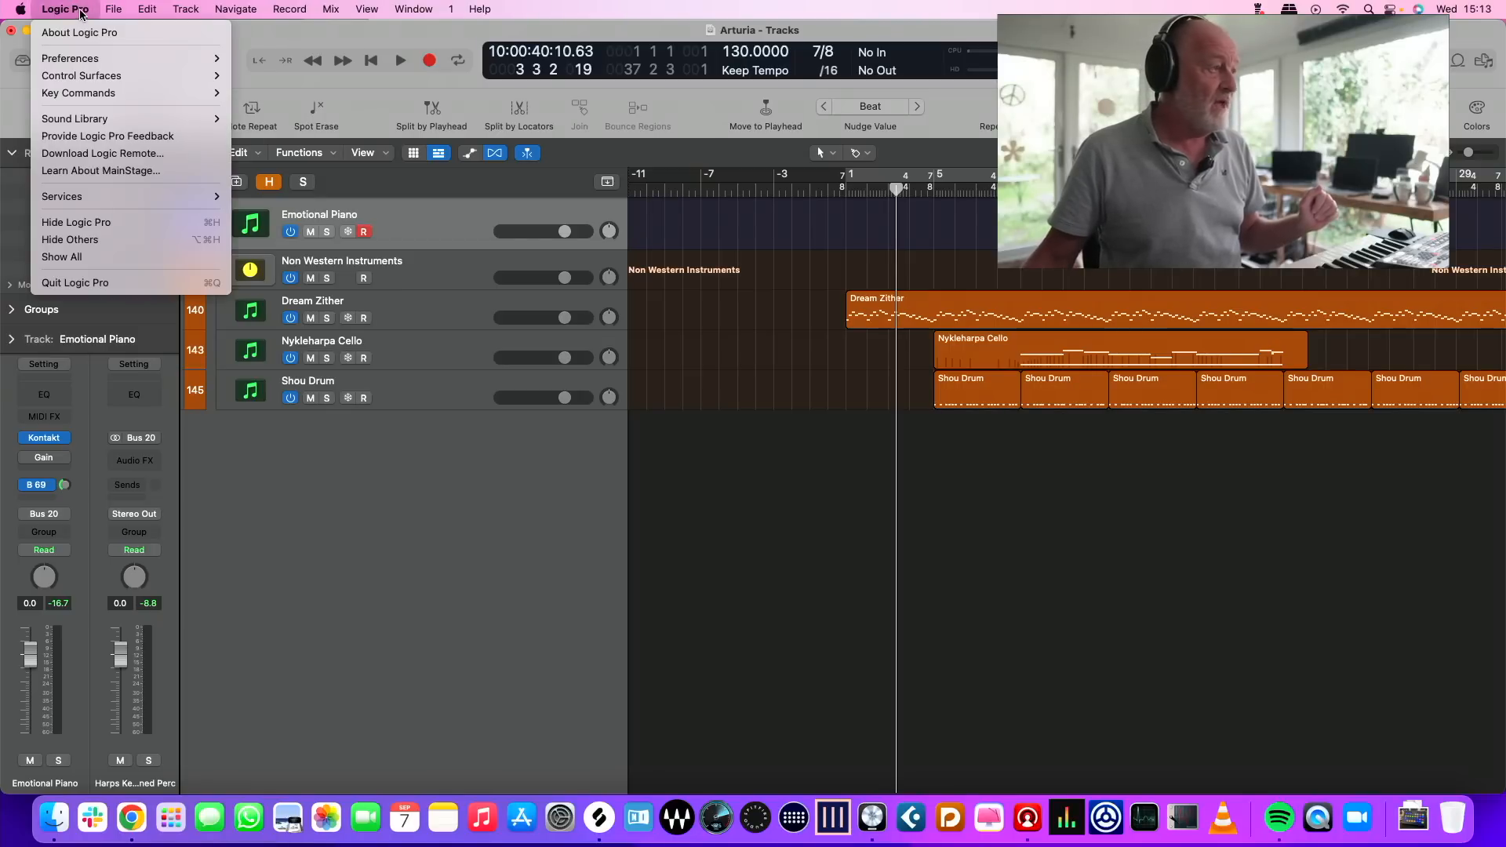
{"action": "mouse_move", "coordinate": [116, 92]}
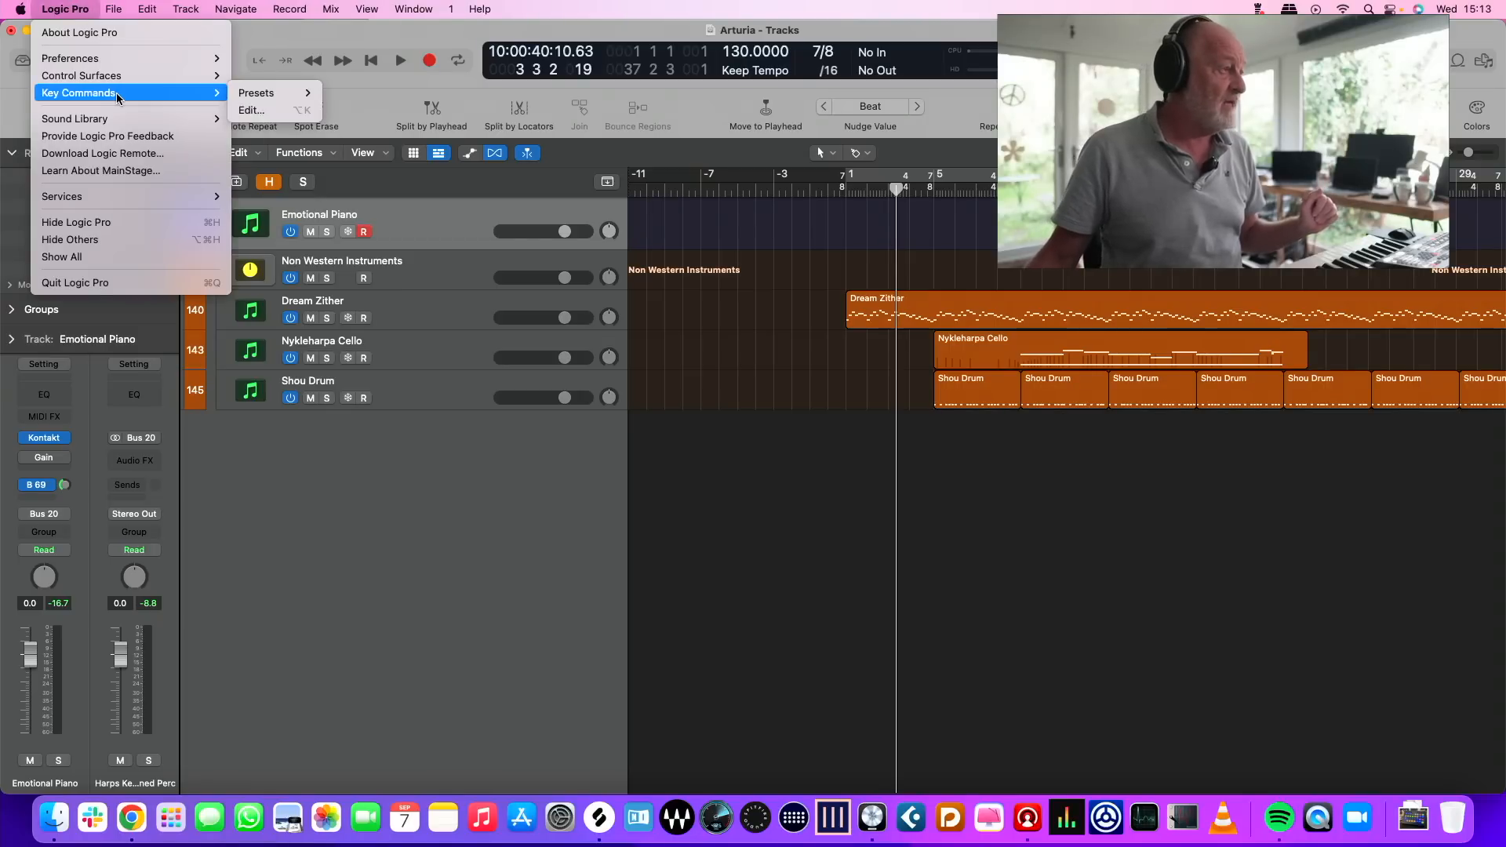
{"action": "left_click", "coordinate": [305, 108]}
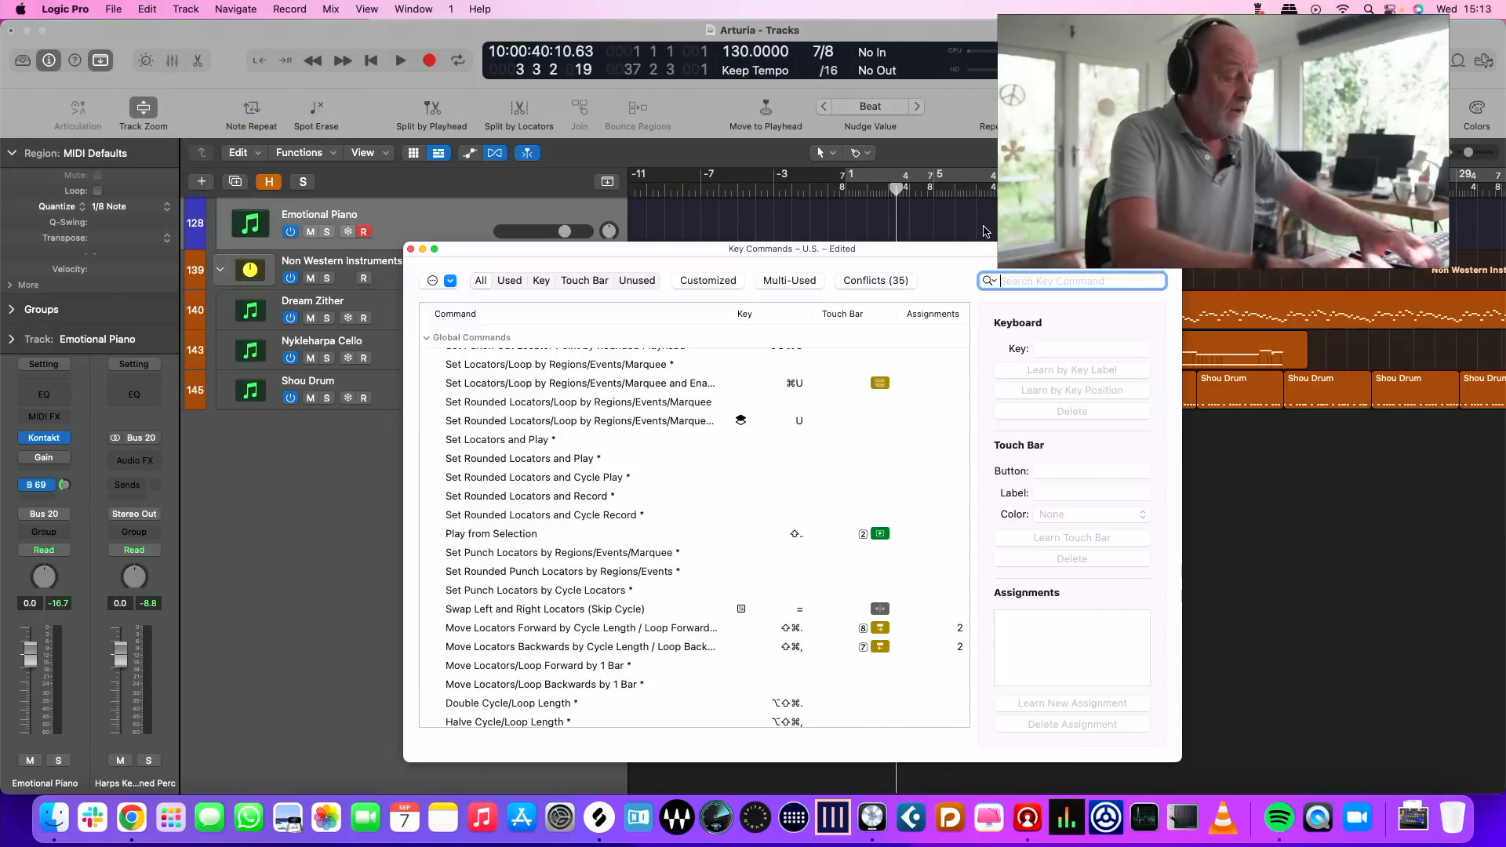
{"action": "type", "text": "HIDE"}
Look through the hide-related key commands for the track-hiding command, and close the editor
{"action": "scroll", "coordinate": [841, 384], "scroll_direction": "up", "scroll_amount": 9}
{"action": "scroll", "coordinate": [862, 314], "scroll_direction": "up", "scroll_amount": 10}
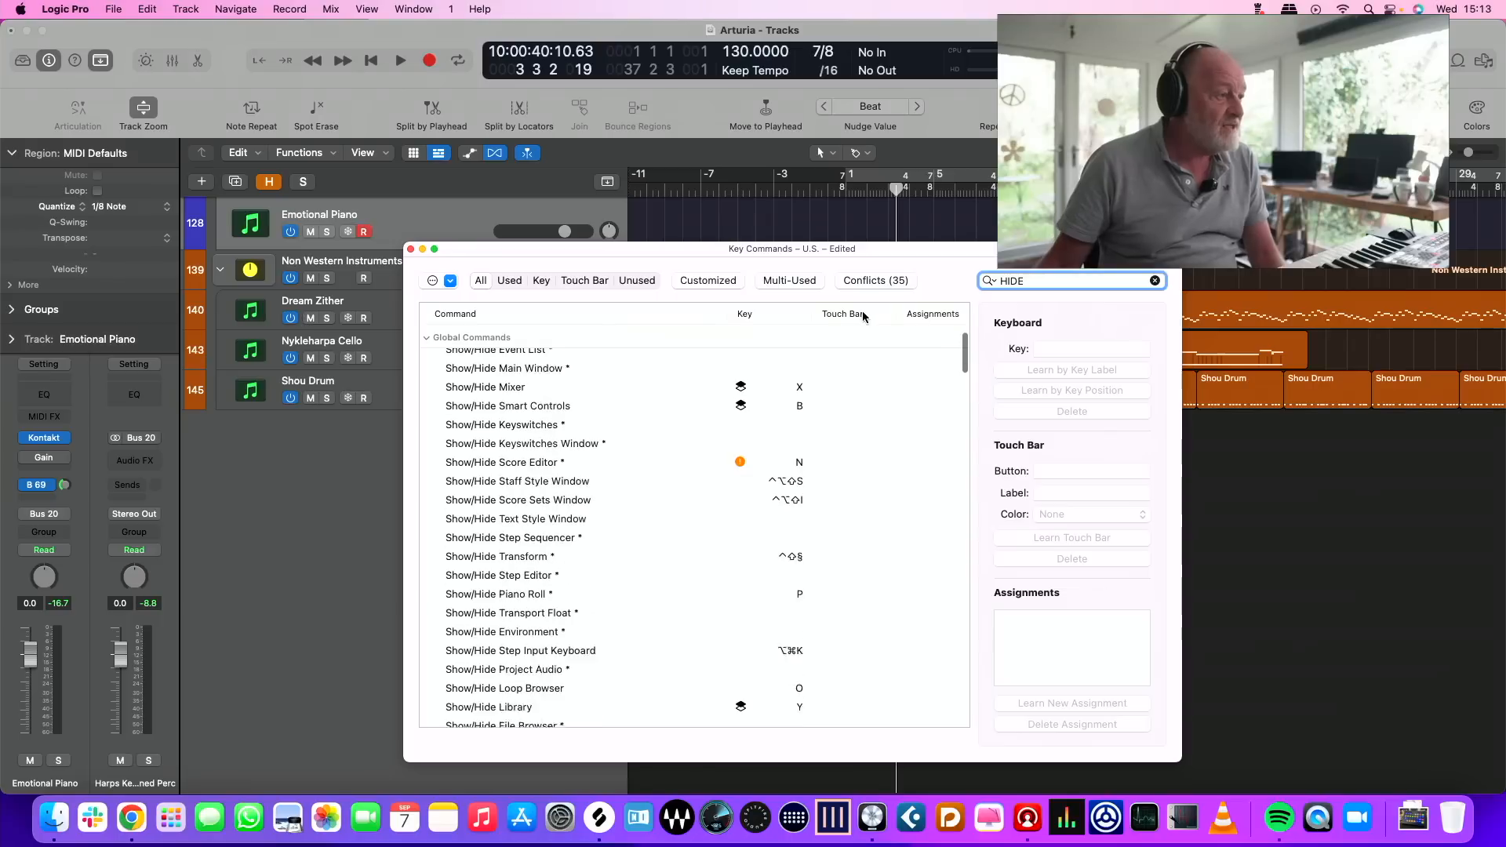
{"action": "scroll", "coordinate": [634, 408], "scroll_direction": "down", "scroll_amount": 5}
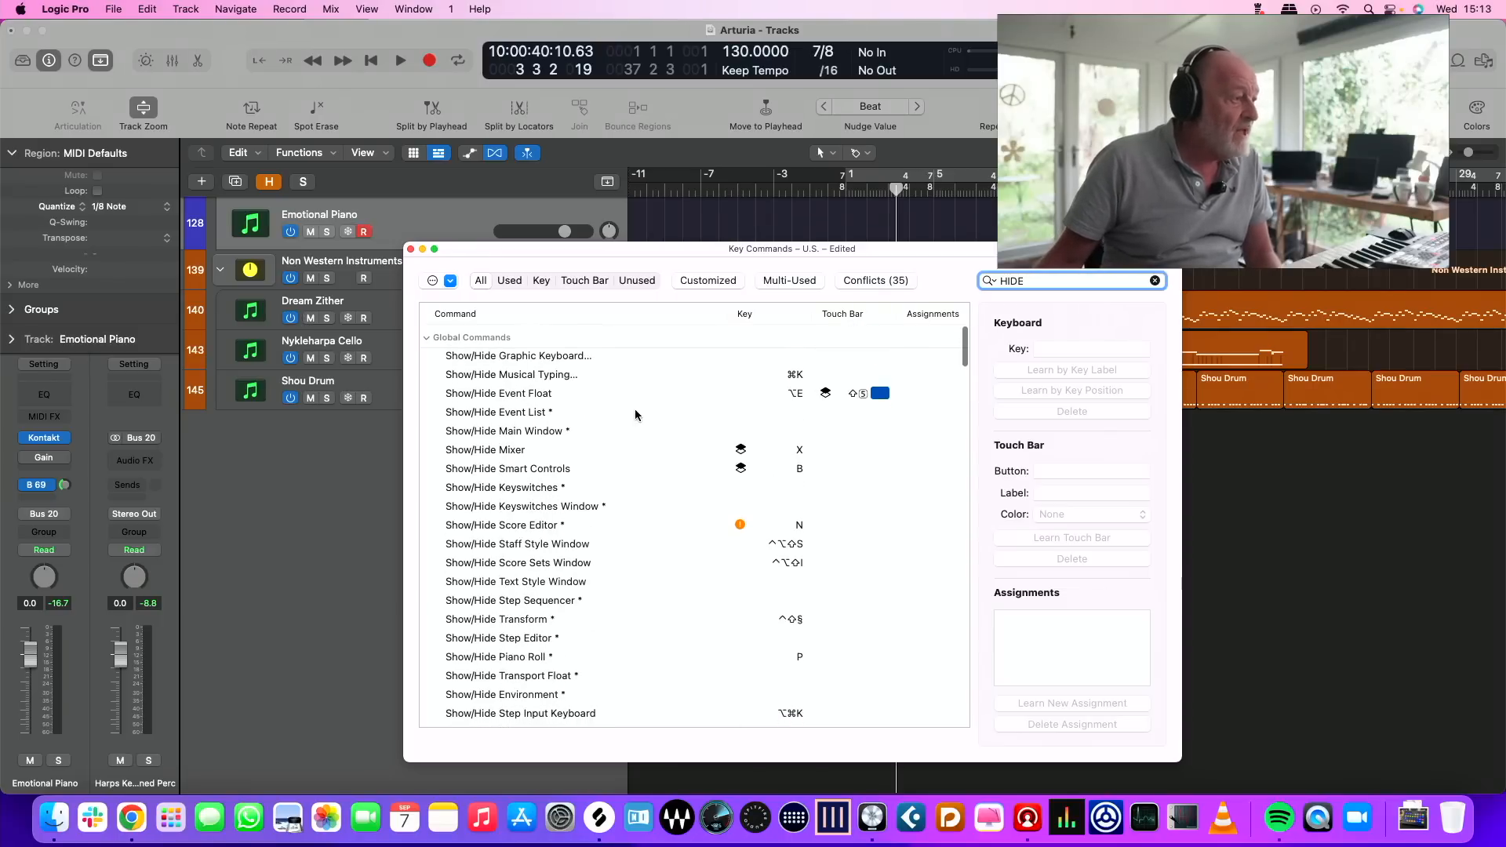
{"action": "scroll", "coordinate": [613, 498], "scroll_direction": "down", "scroll_amount": 10}
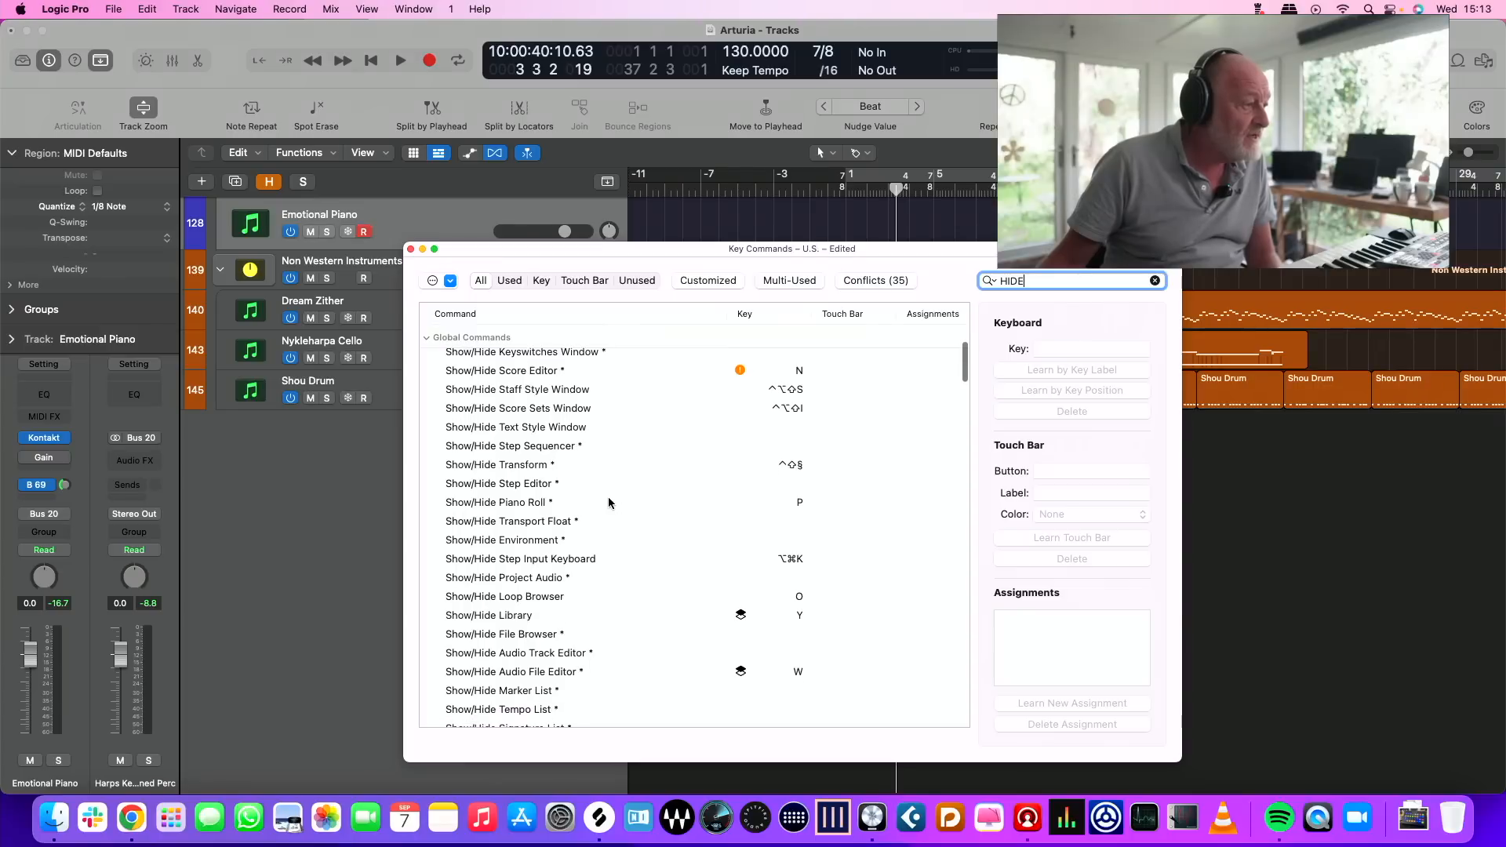
{"action": "scroll", "coordinate": [627, 496], "scroll_direction": "down", "scroll_amount": 5}
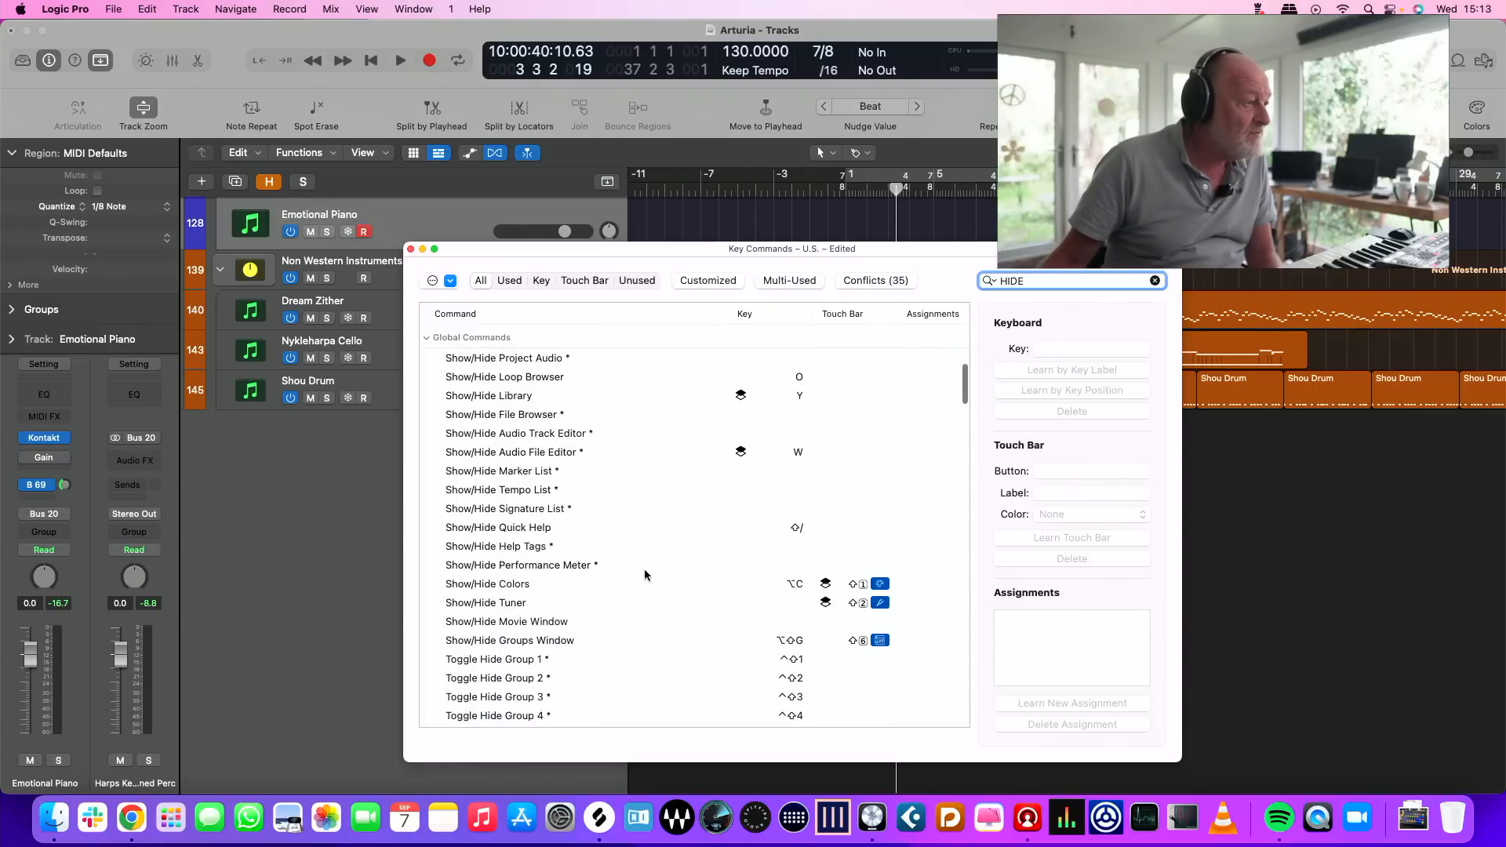
{"action": "scroll", "coordinate": [691, 567], "scroll_direction": "down", "scroll_amount": 15}
{"action": "scroll", "coordinate": [691, 569], "scroll_direction": "down", "scroll_amount": 20}
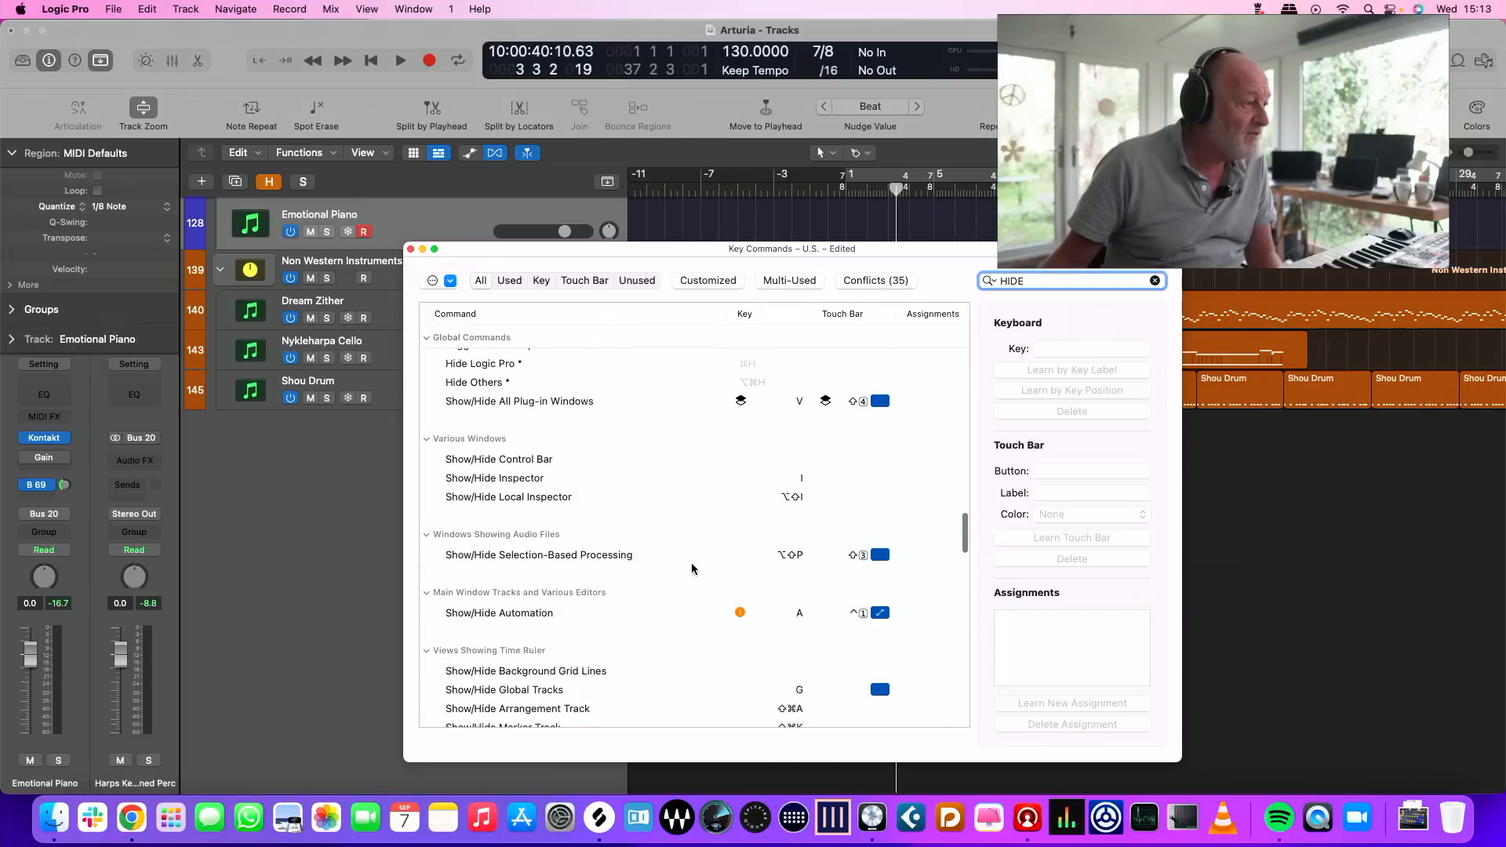
{"action": "scroll", "coordinate": [691, 568], "scroll_direction": "down", "scroll_amount": 1}
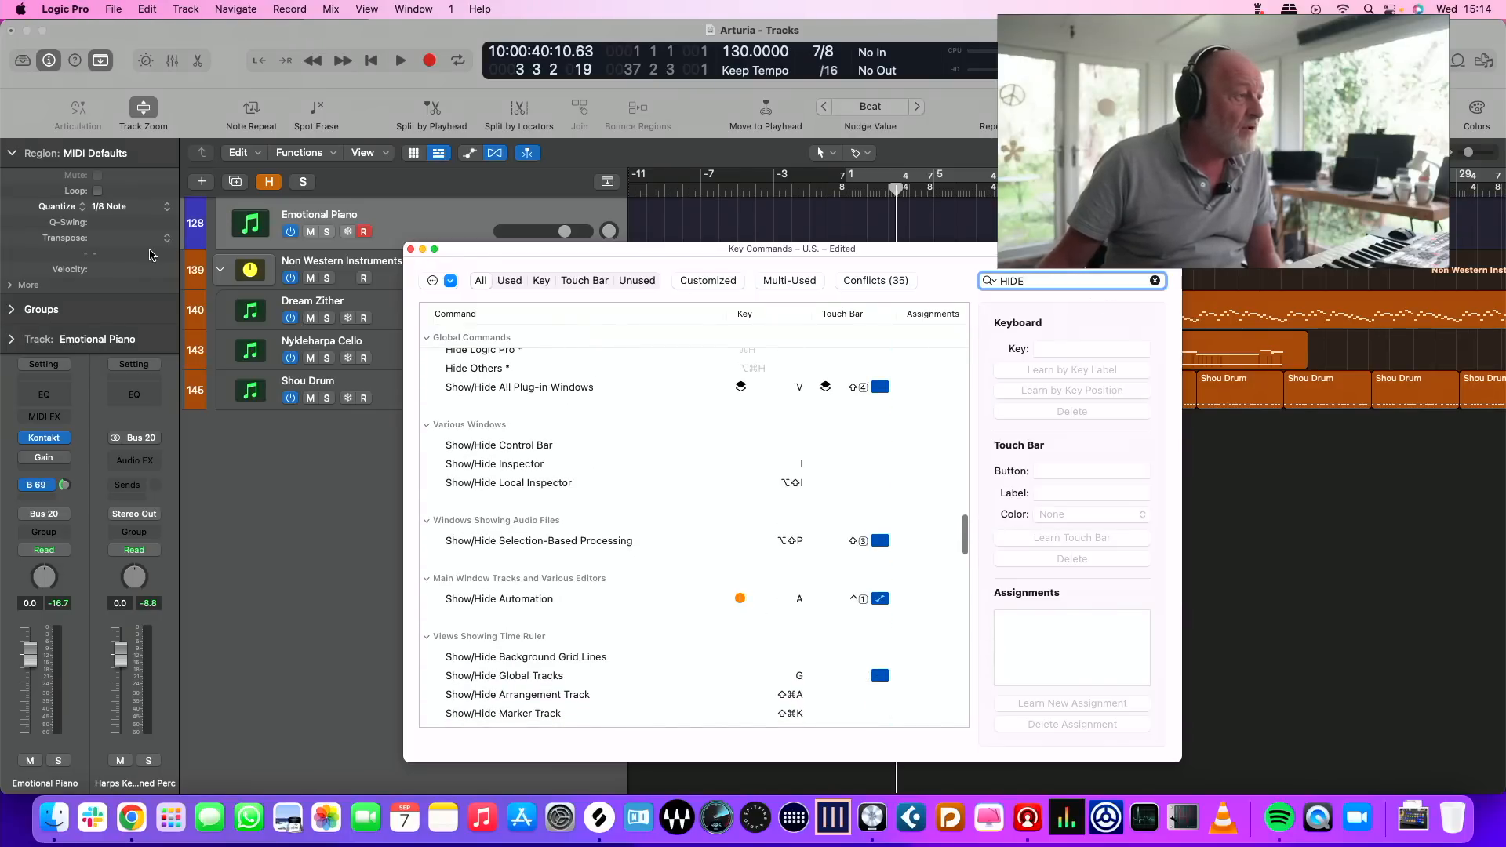
{"action": "key", "text": "super+w"}
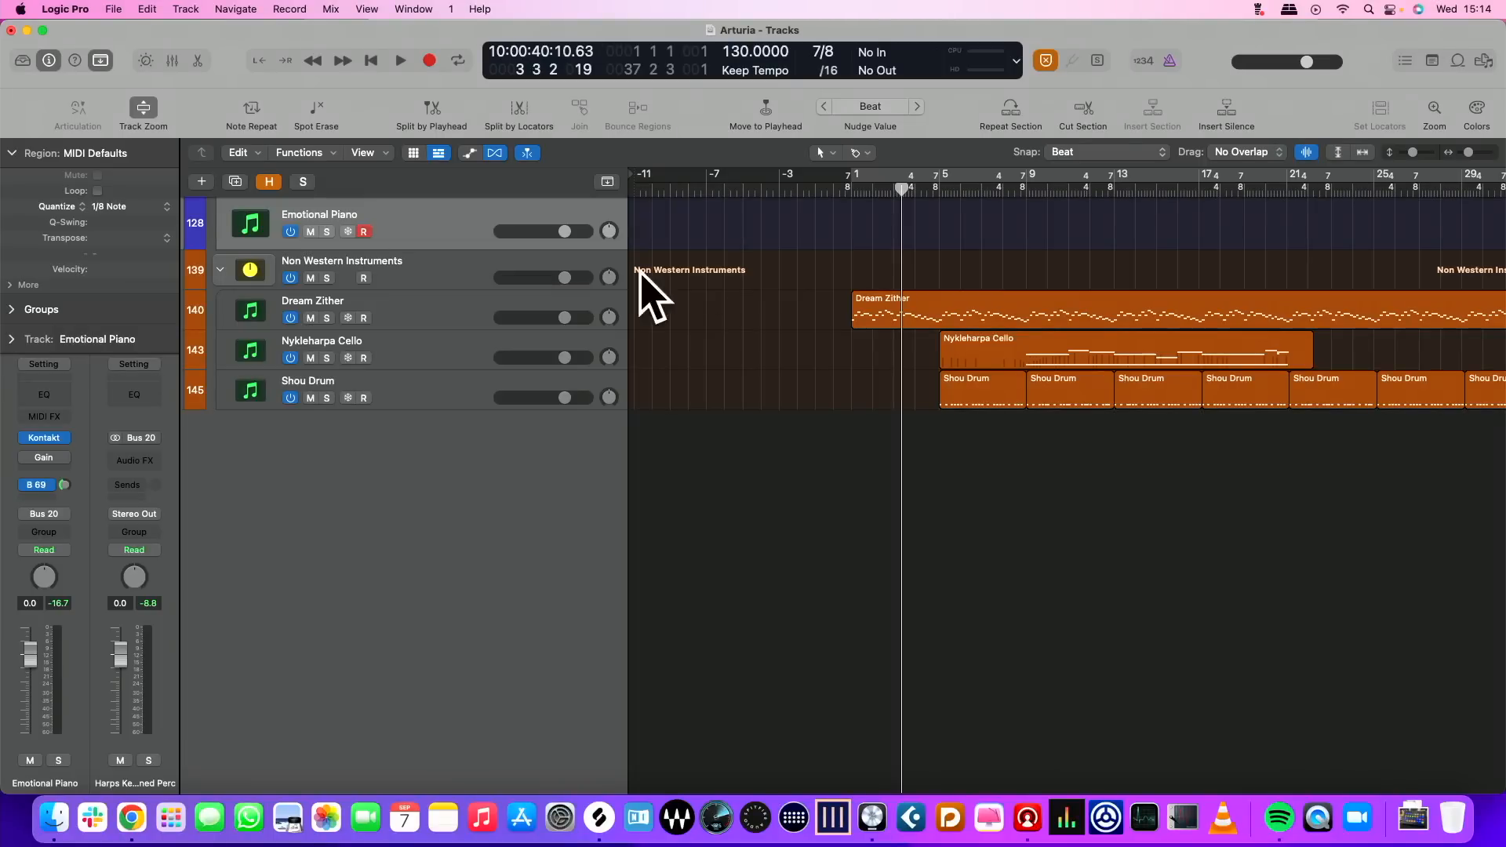
Show all tracks including the unused ones, and hide the unused ones again
{"action": "scroll", "coordinate": [713, 292], "scroll_direction": "up", "scroll_amount": 5}
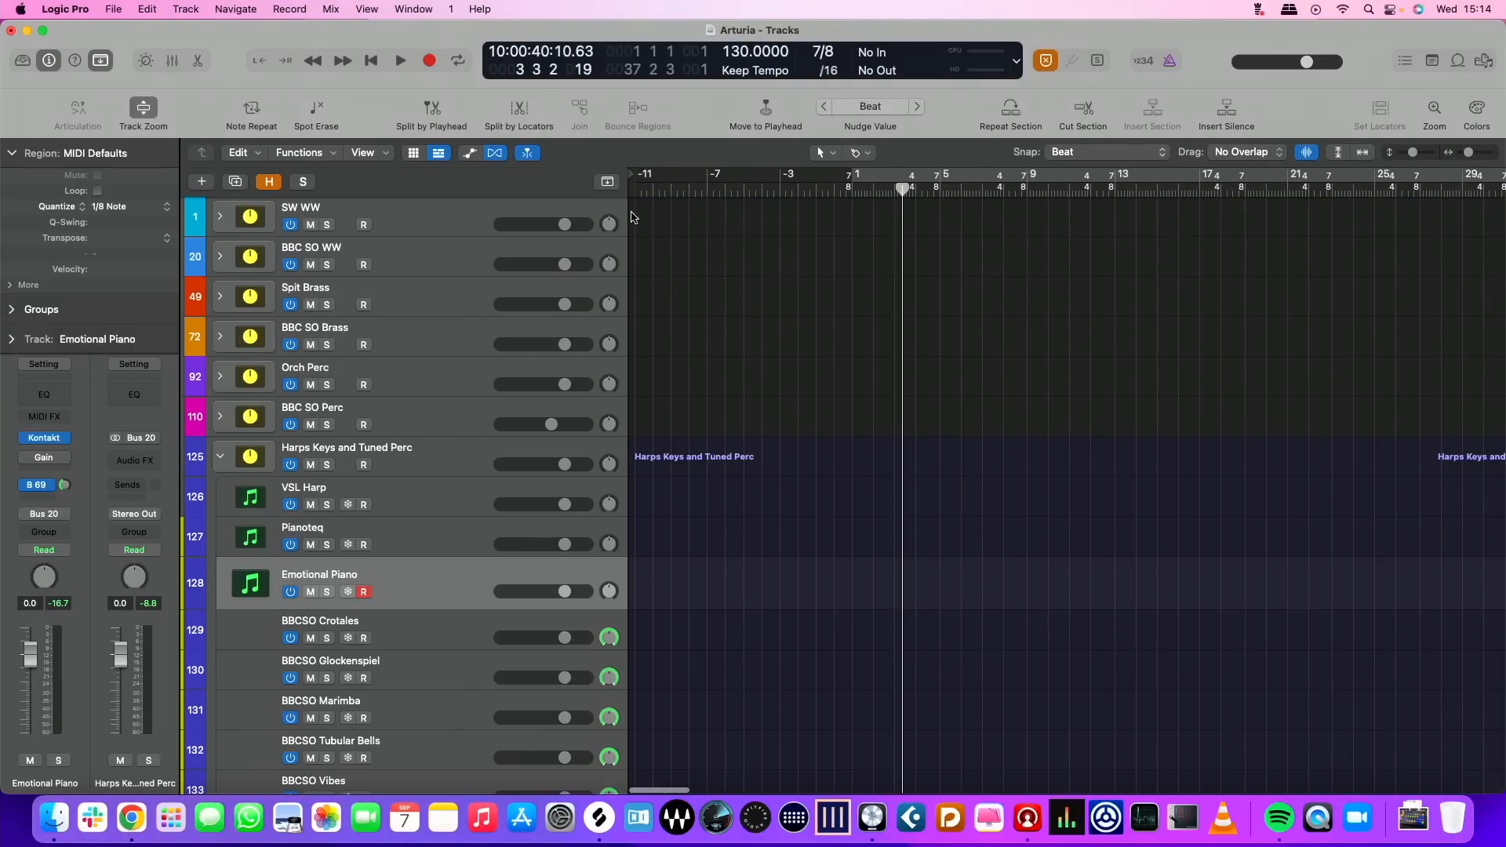
{"action": "scroll", "coordinate": [704, 237], "scroll_direction": "right", "scroll_amount": 1}
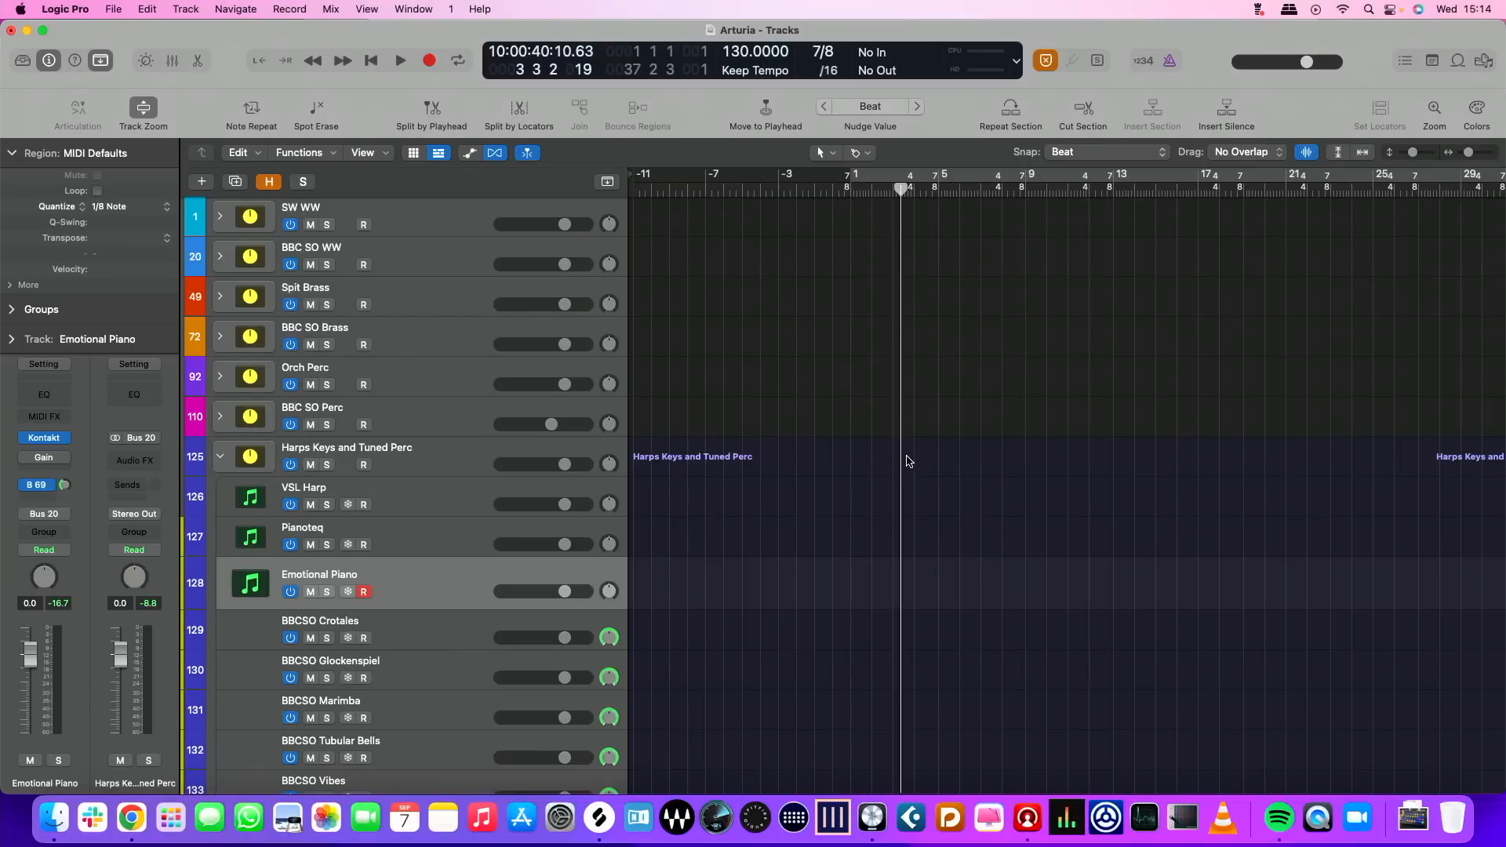
{"action": "scroll", "coordinate": [908, 461], "scroll_direction": "down", "scroll_amount": 10}
{"action": "scroll", "coordinate": [908, 462], "scroll_direction": "up", "scroll_amount": 10}
{"action": "scroll", "coordinate": [908, 461], "scroll_direction": "down", "scroll_amount": 10}
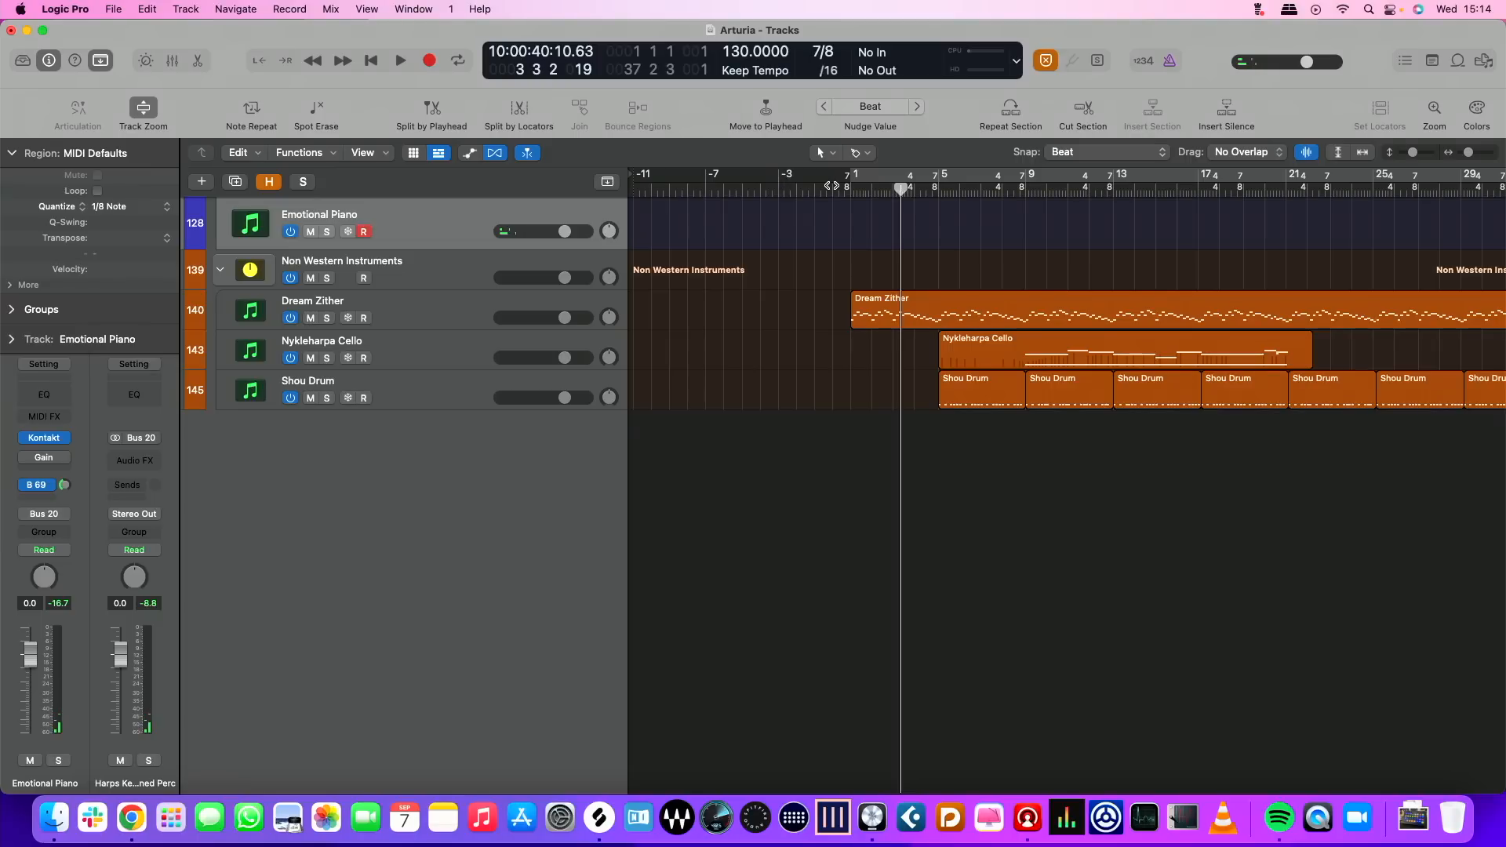
Record a first Emotional Piano take from bar 0 through bar 5 against the Dream Zither
{"action": "scroll", "coordinate": [799, 230], "scroll_direction": "up", "scroll_amount": 10}
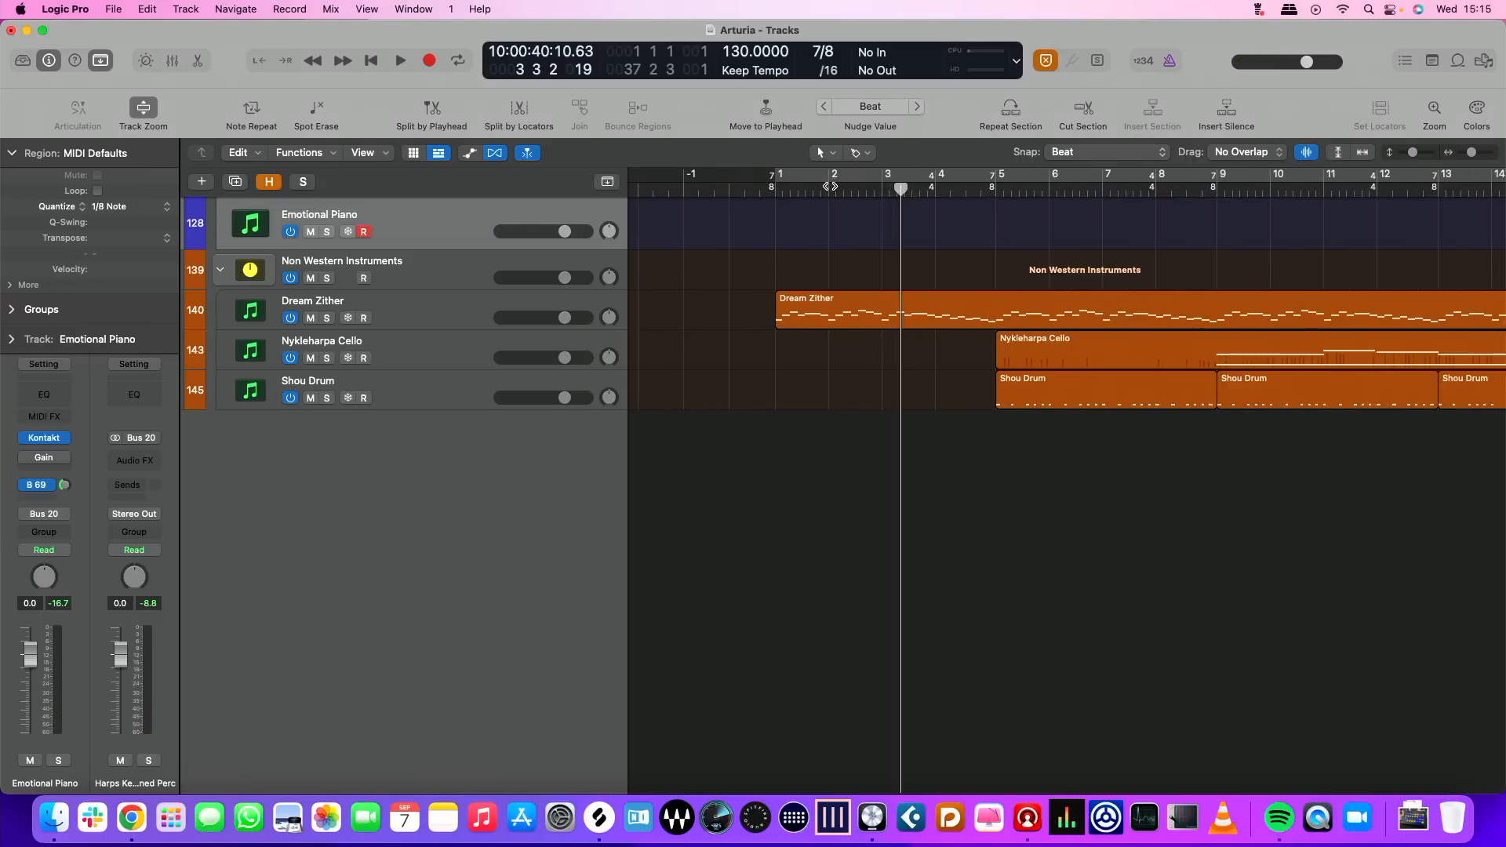
{"action": "scroll", "coordinate": [799, 230], "scroll_direction": "right", "scroll_amount": 2}
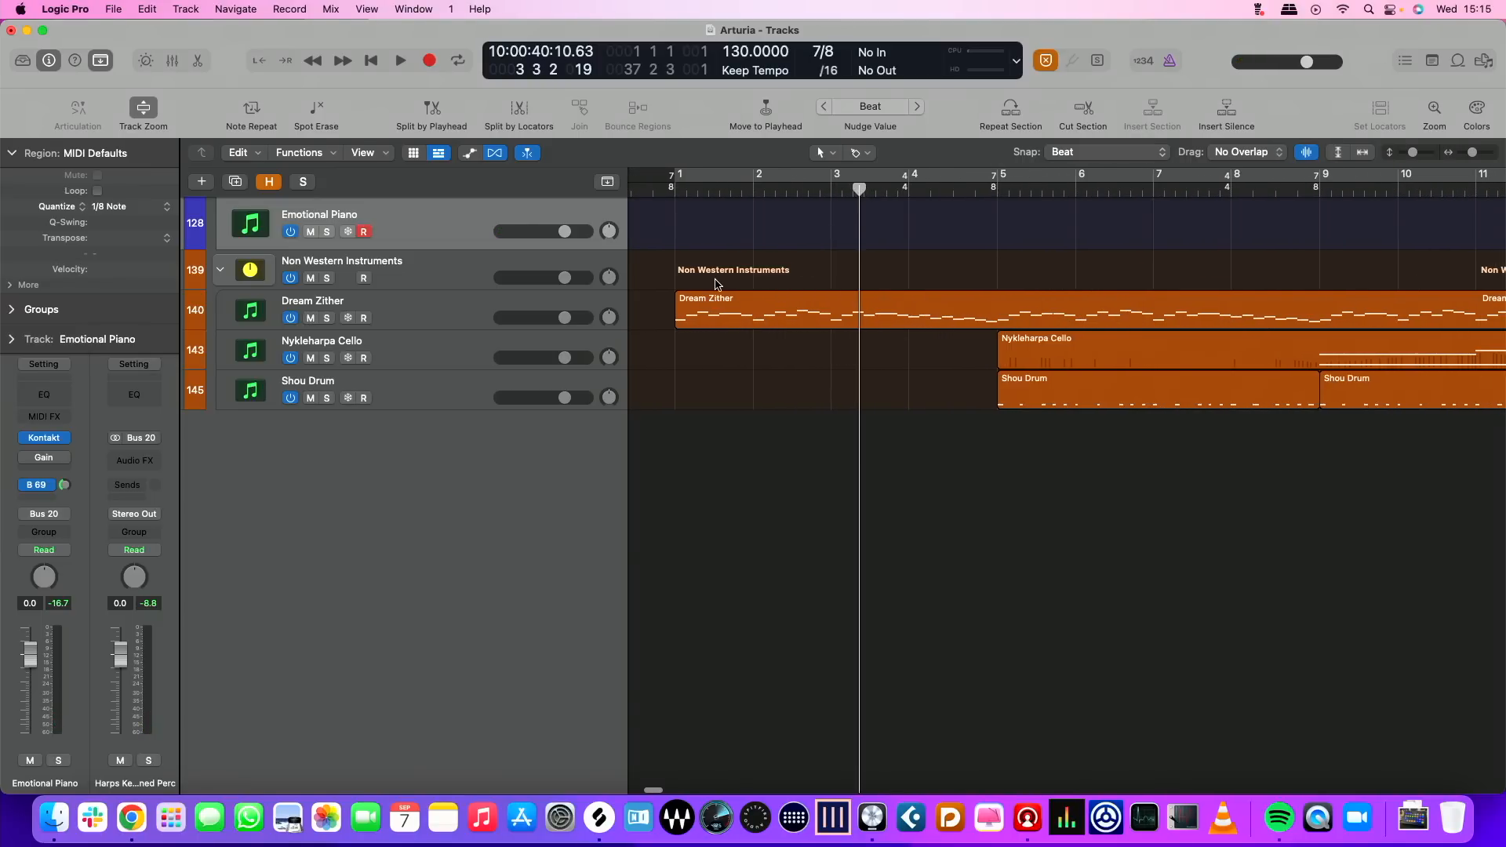
{"action": "scroll", "coordinate": [716, 284], "scroll_direction": "left", "scroll_amount": 2}
{"action": "left_click", "coordinate": [664, 189]}
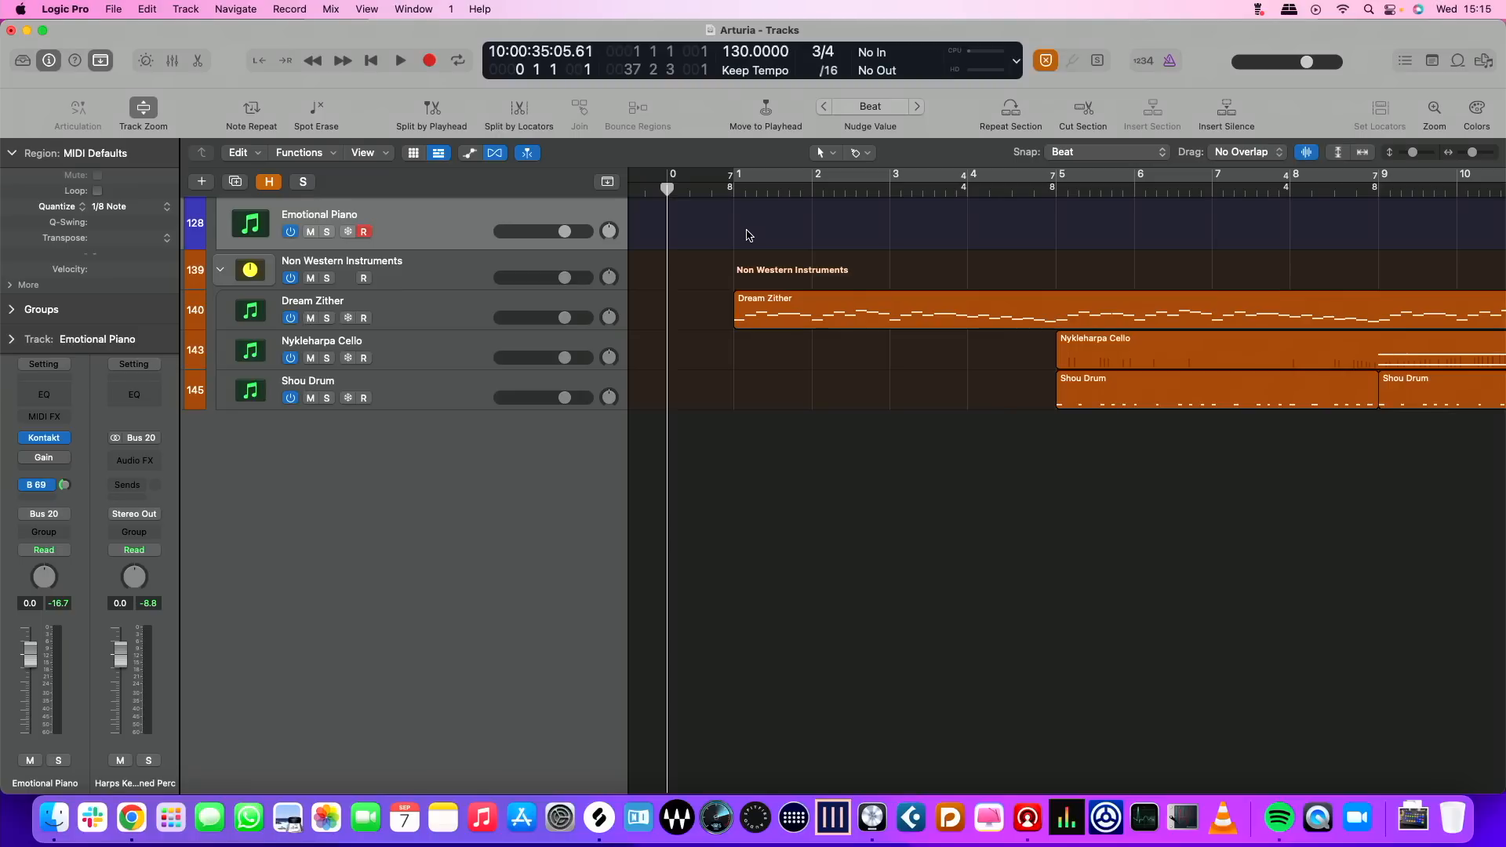
{"action": "key", "text": "r"}
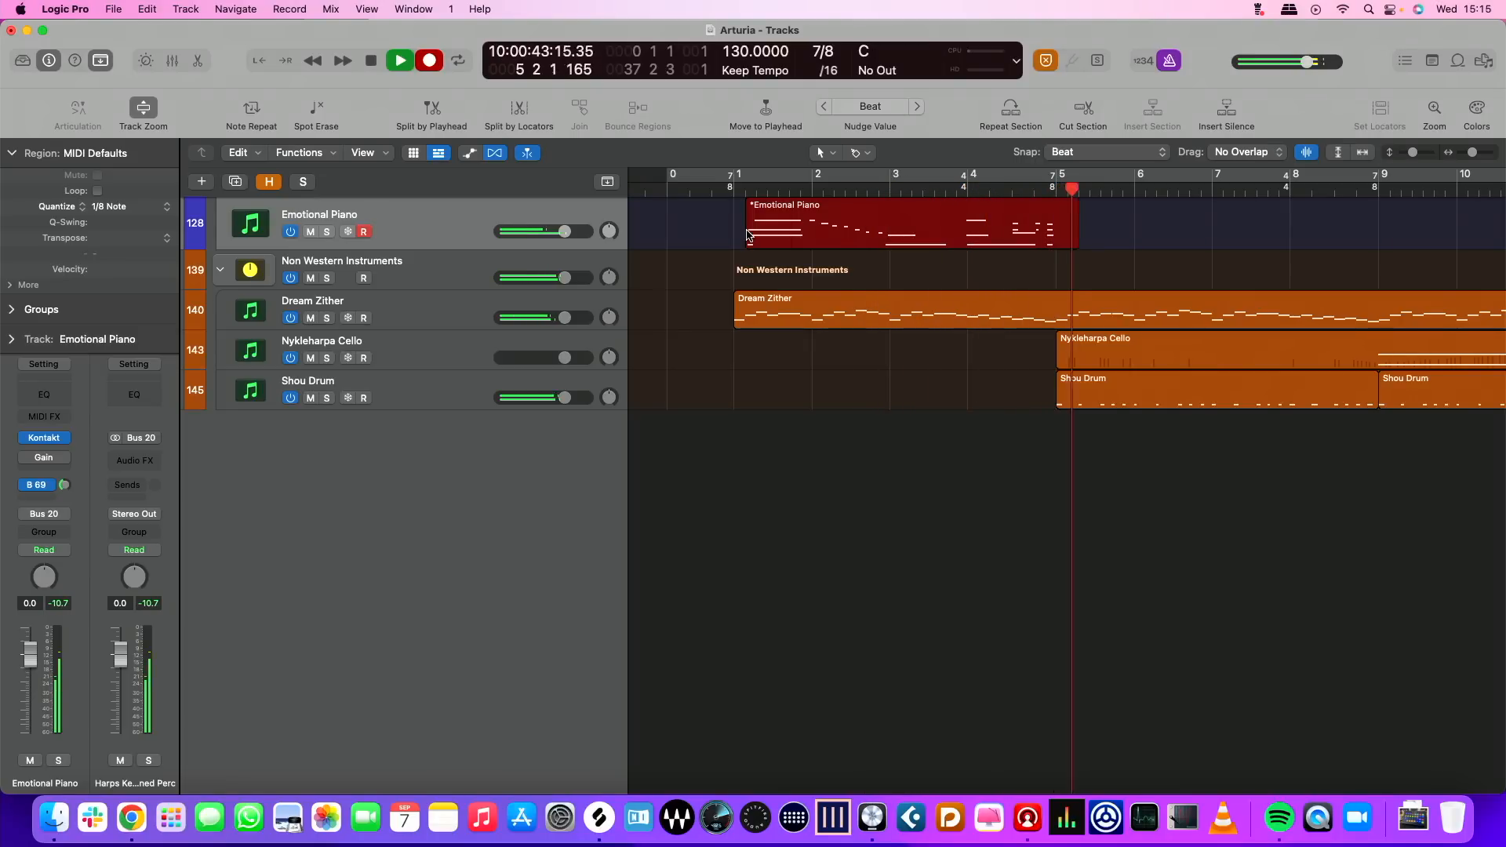
{"action": "key", "text": "space"}
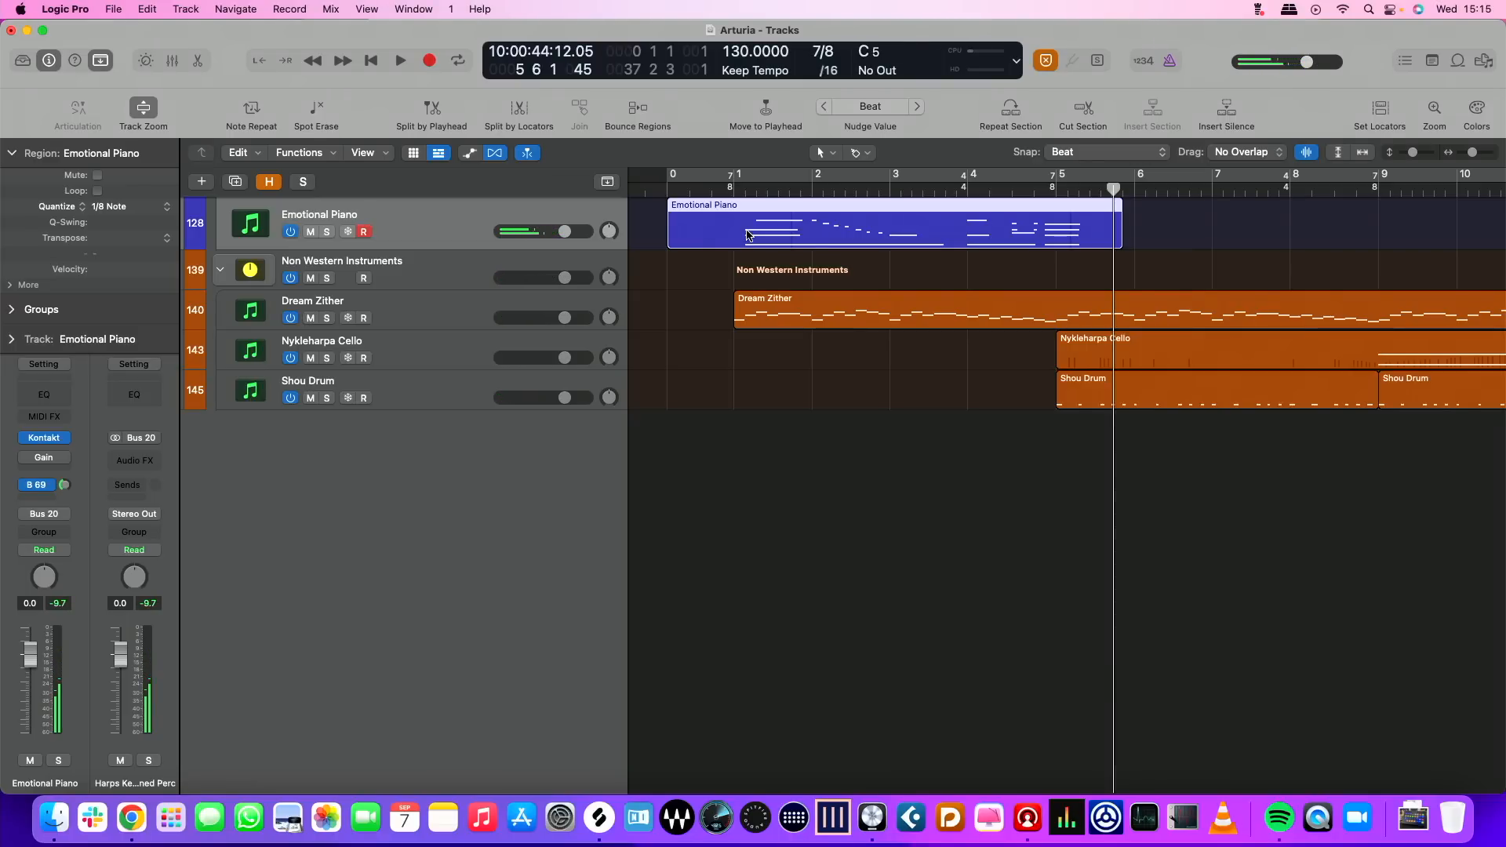
{"action": "key", "text": "Return"}
{"action": "key", "text": "r"}
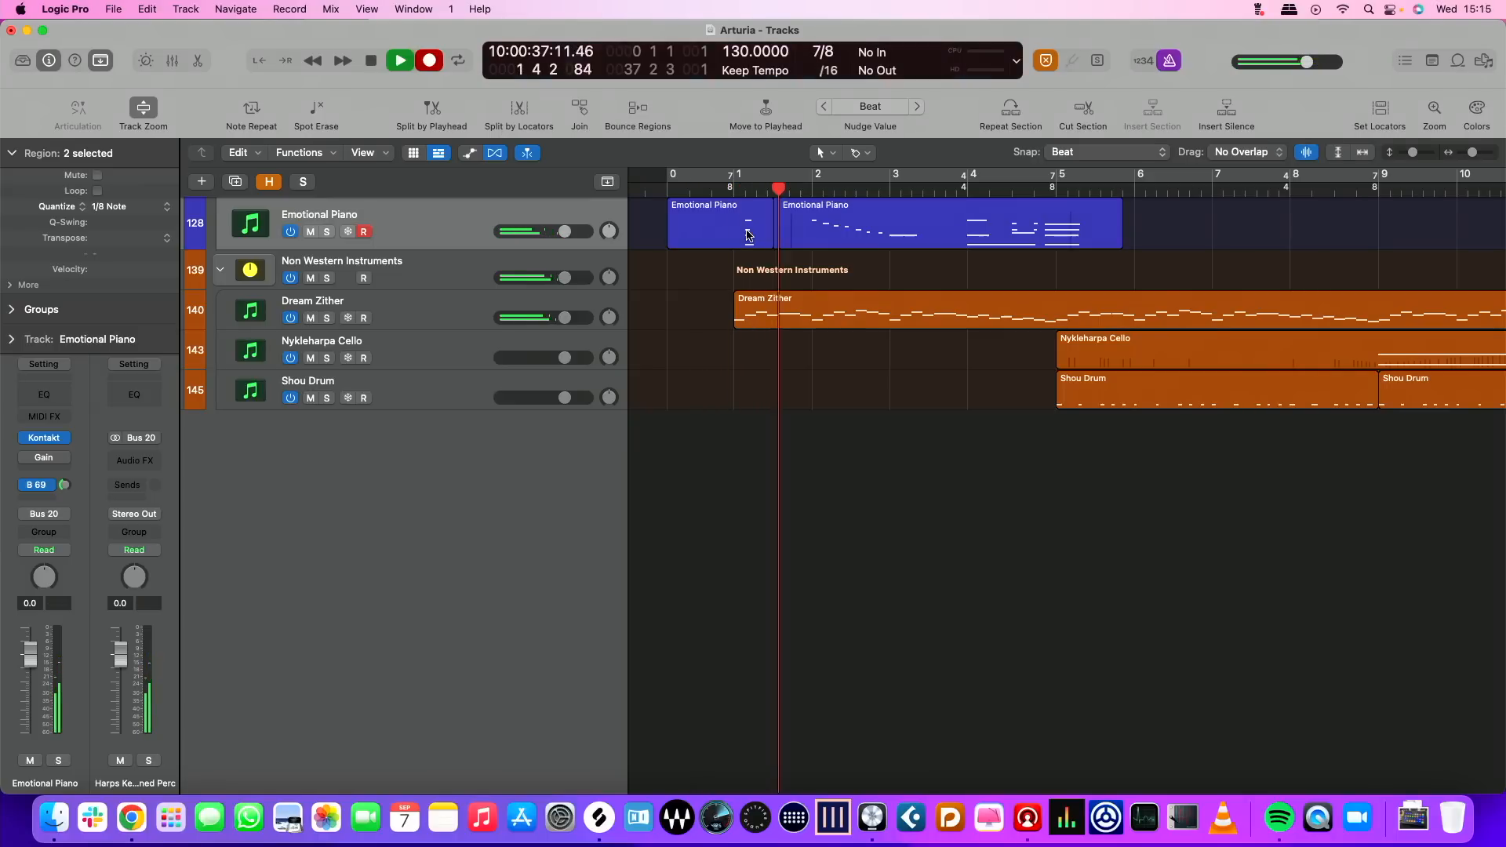
{"action": "key", "text": "space"}
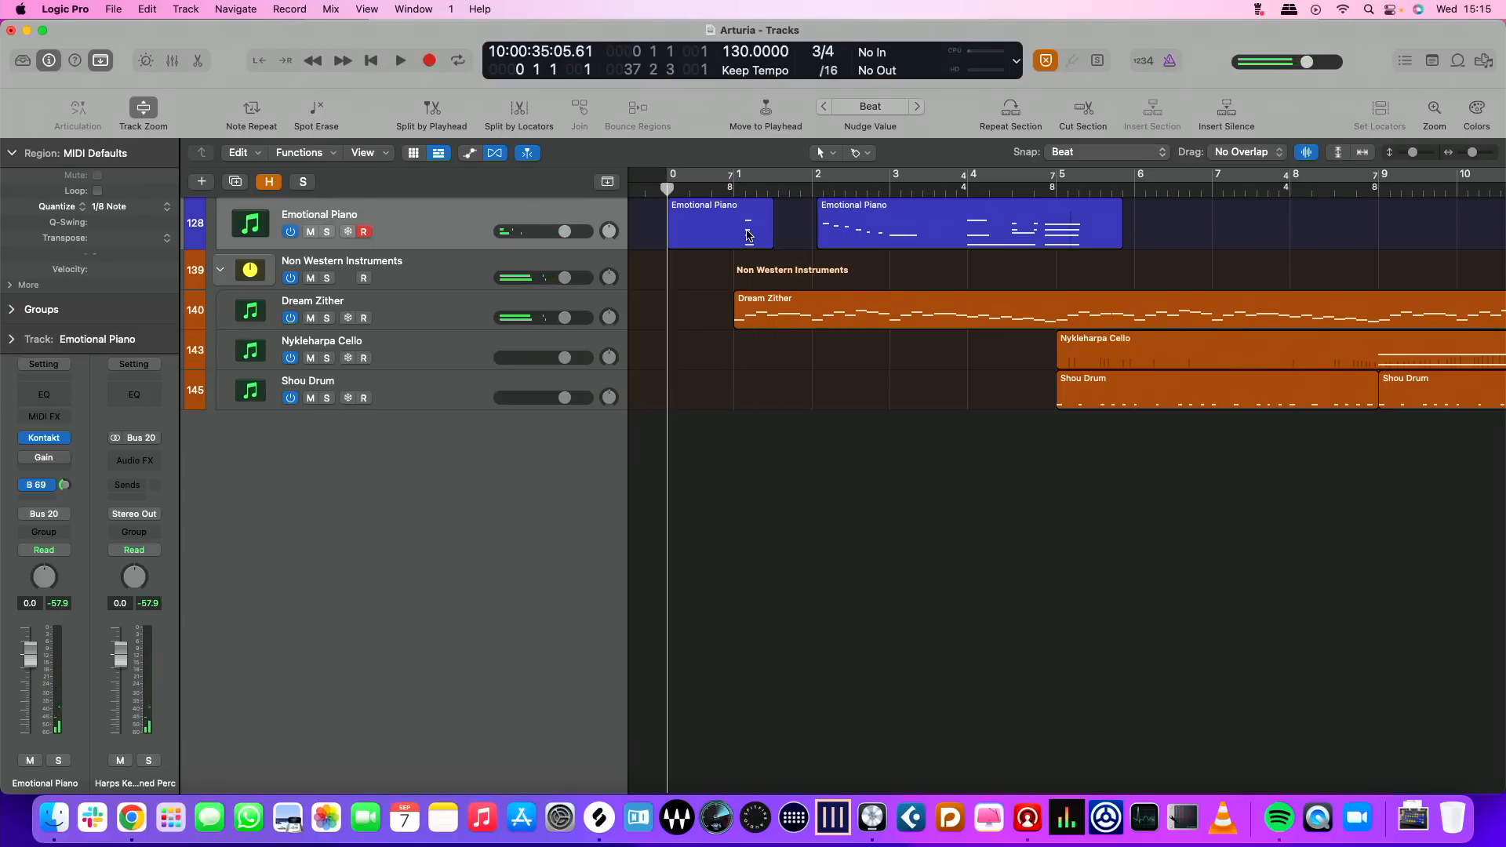
{"action": "key", "text": "r"}
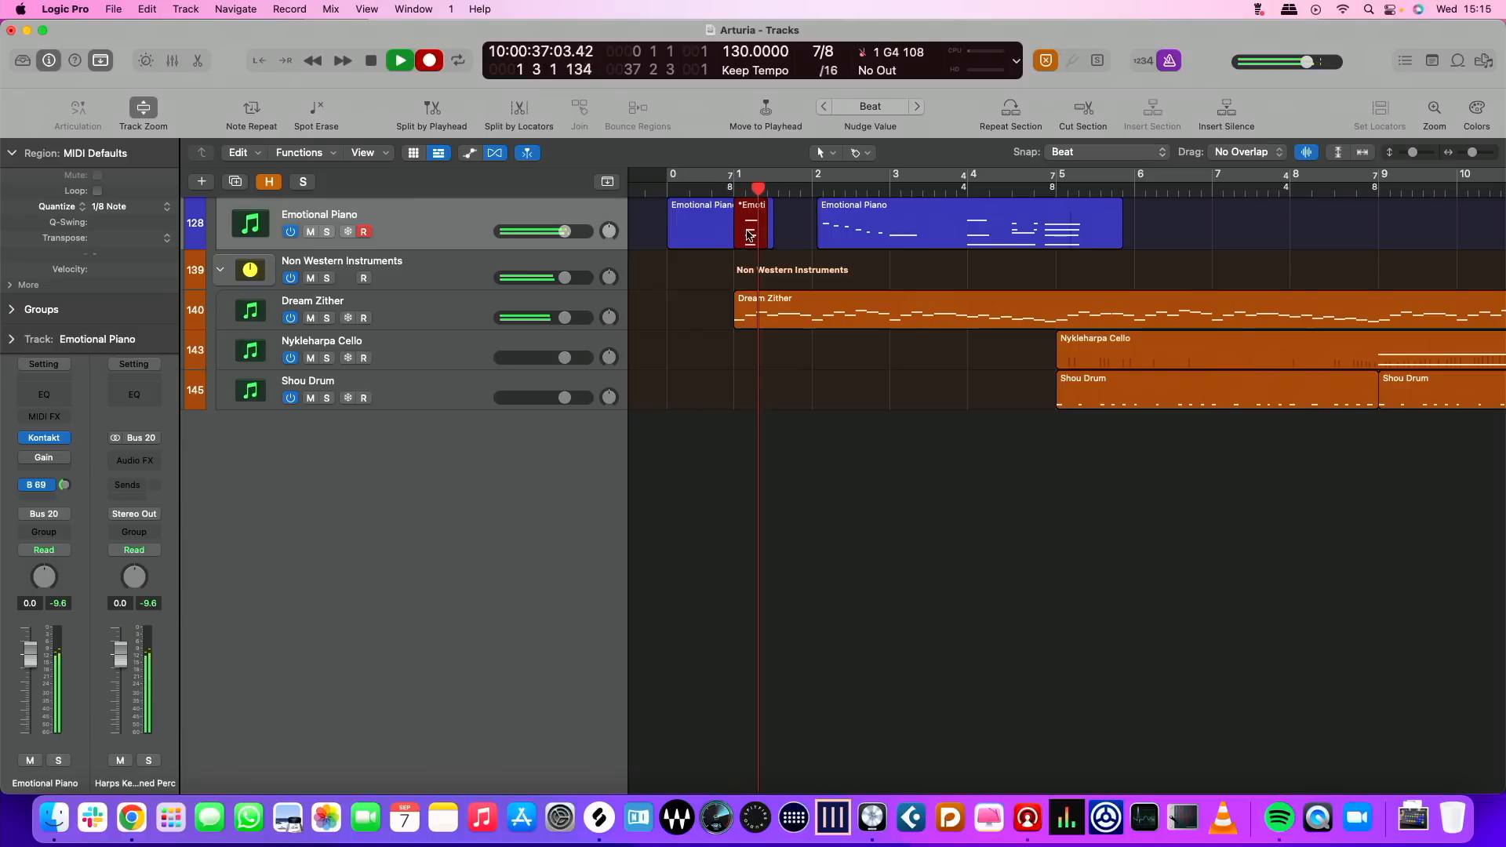
{"action": "key", "text": "space"}
Record further Emotional Piano takes against the other tracks, continuing through bar 12
{"action": "key", "text": "r"}
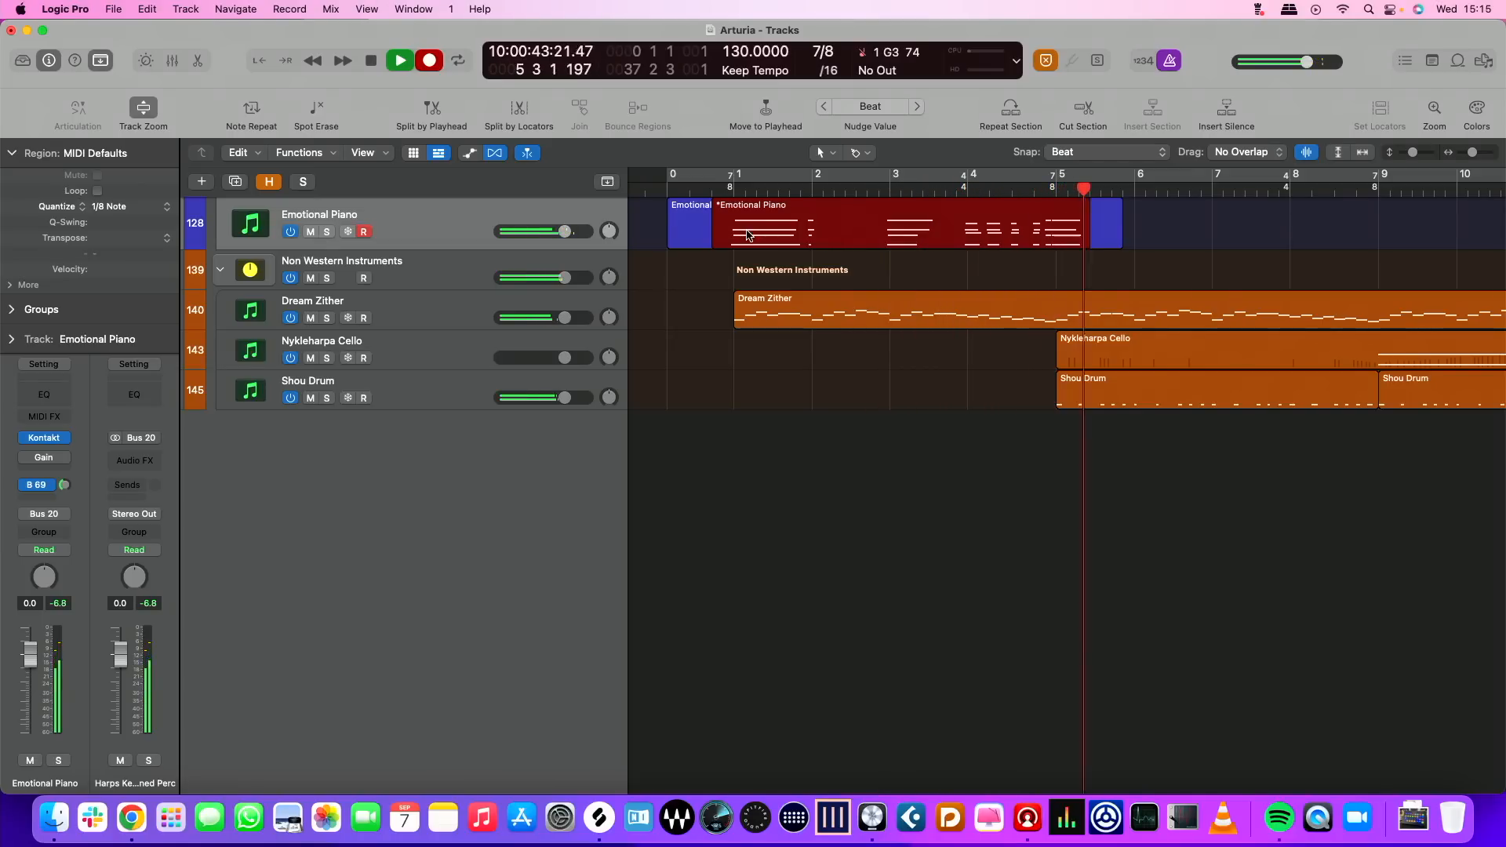
{"action": "key", "text": "space"}
{"action": "key", "text": "r"}
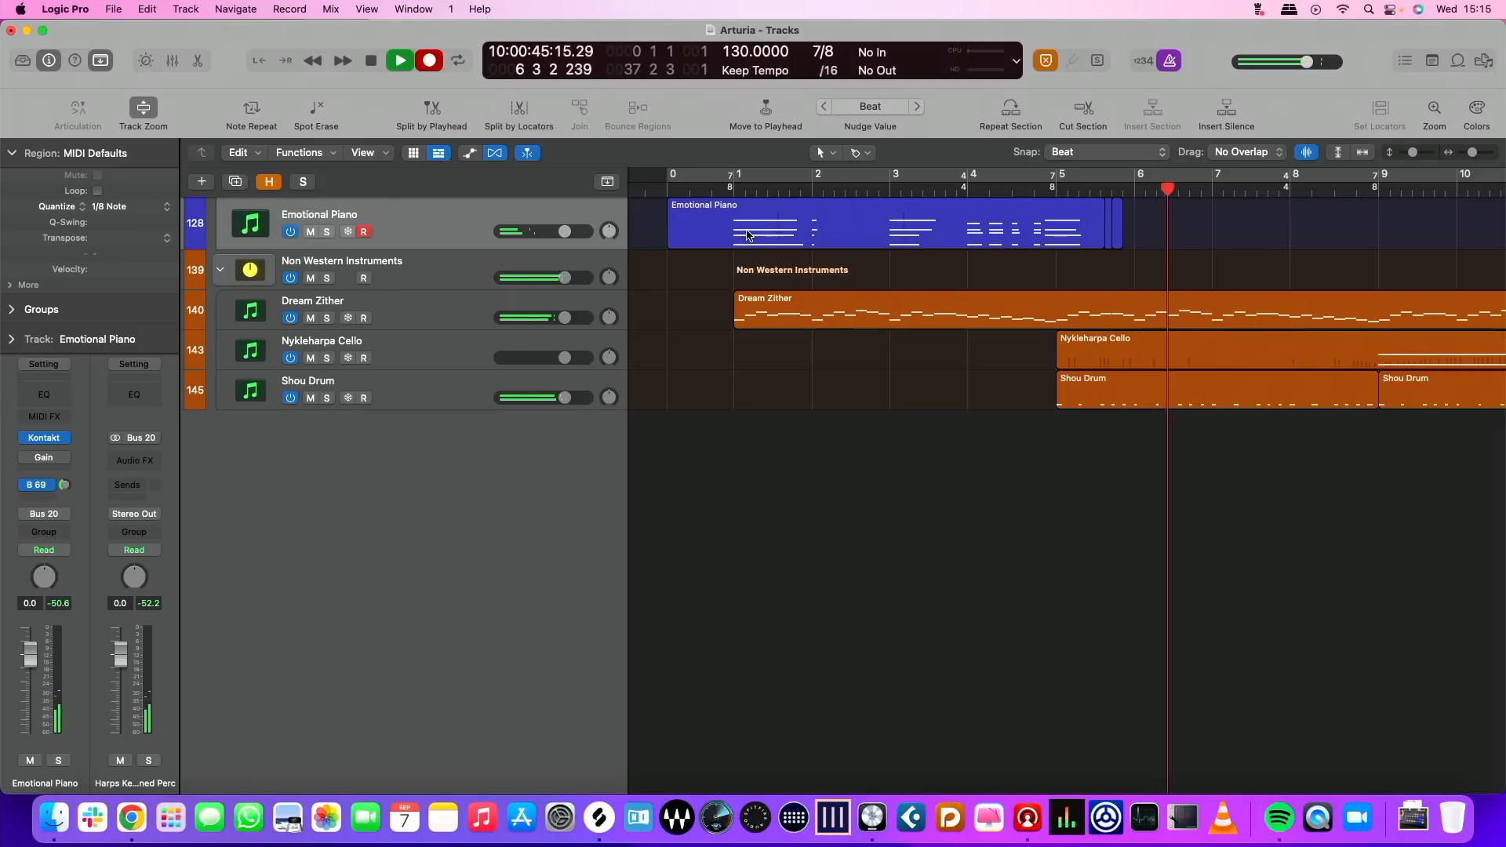
{"action": "key", "text": "space"}
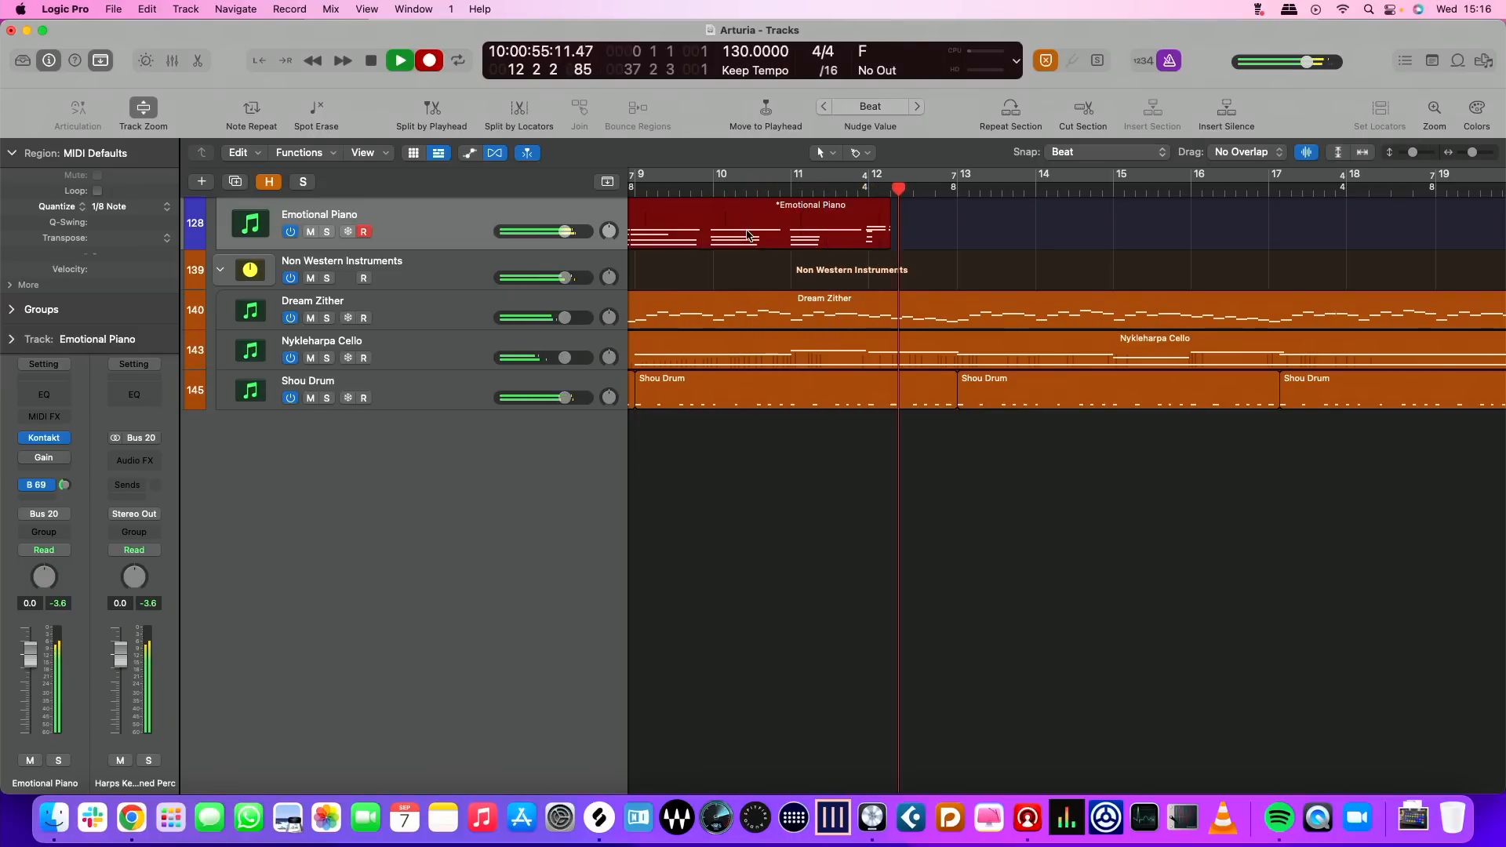
{"action": "key", "text": "space"}
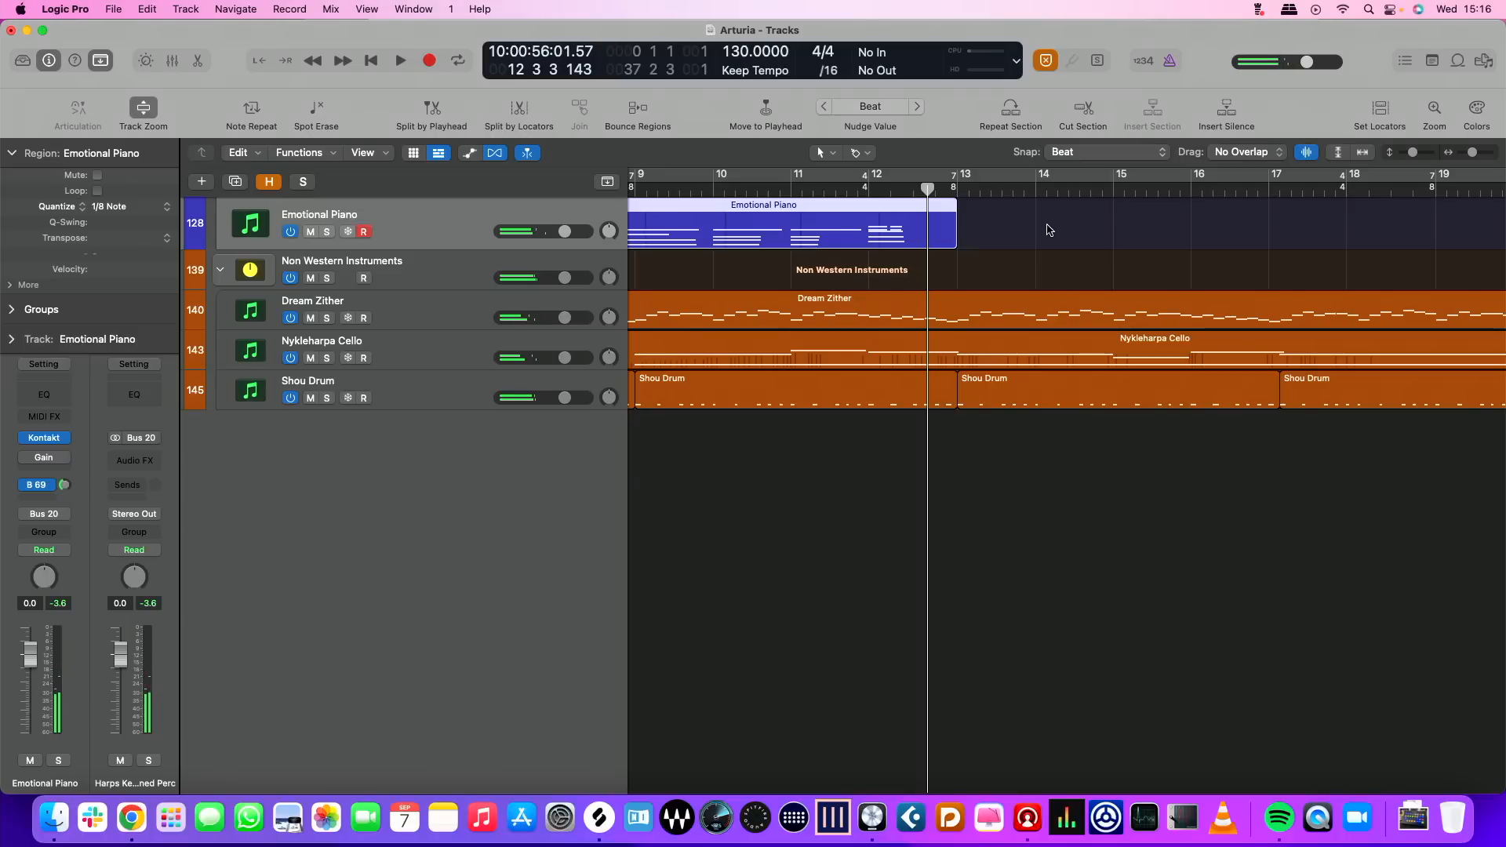
{"action": "scroll", "coordinate": [1038, 228], "scroll_direction": "left", "scroll_amount": 5}
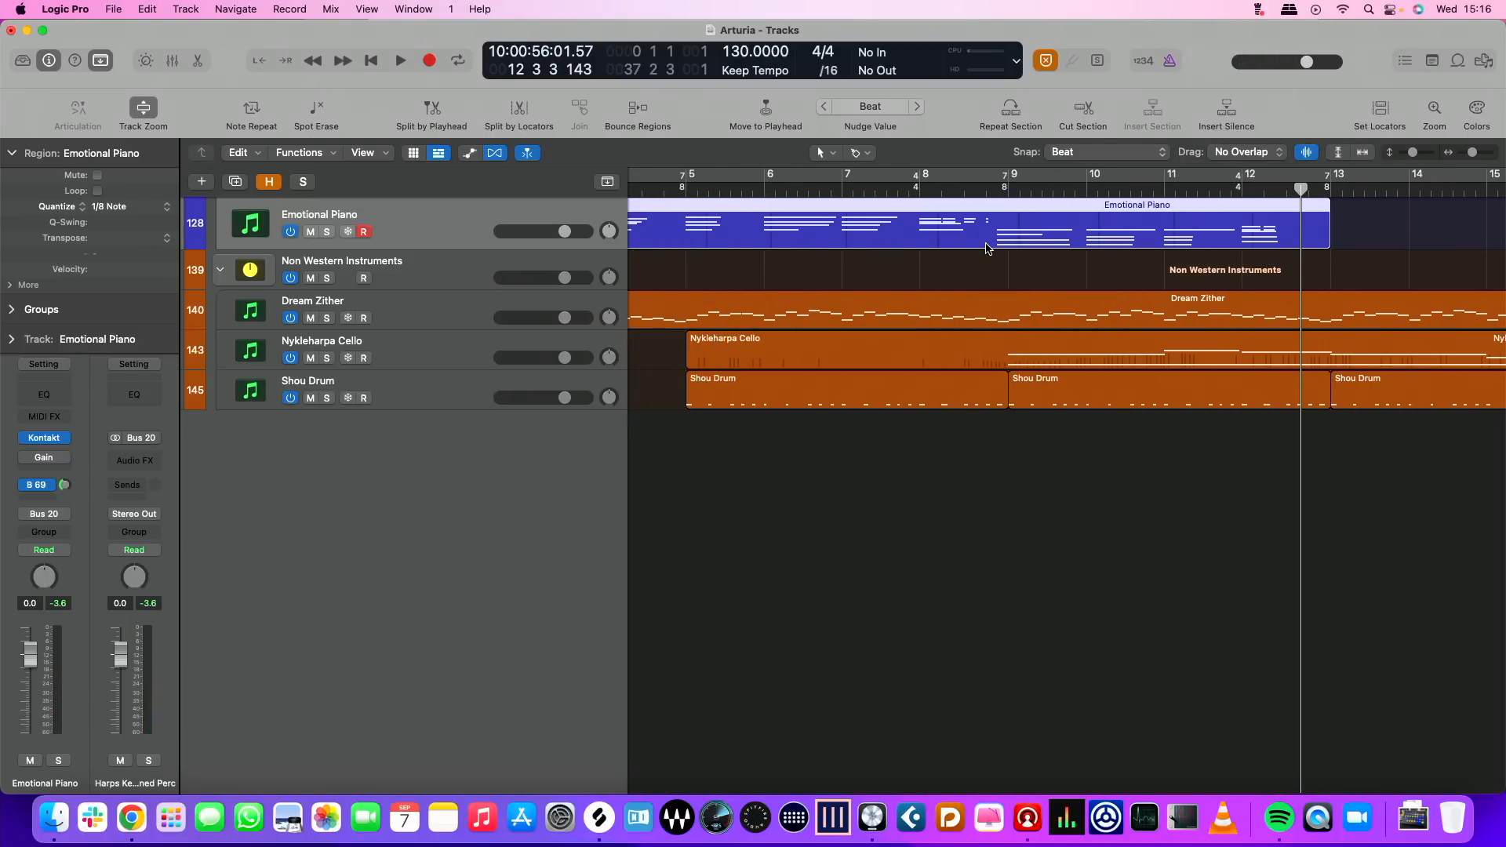
Re-record the Emotional Piano part from bar 0 through bar 17, restarting the take from the beginning as needed
{"action": "key", "text": "Return"}
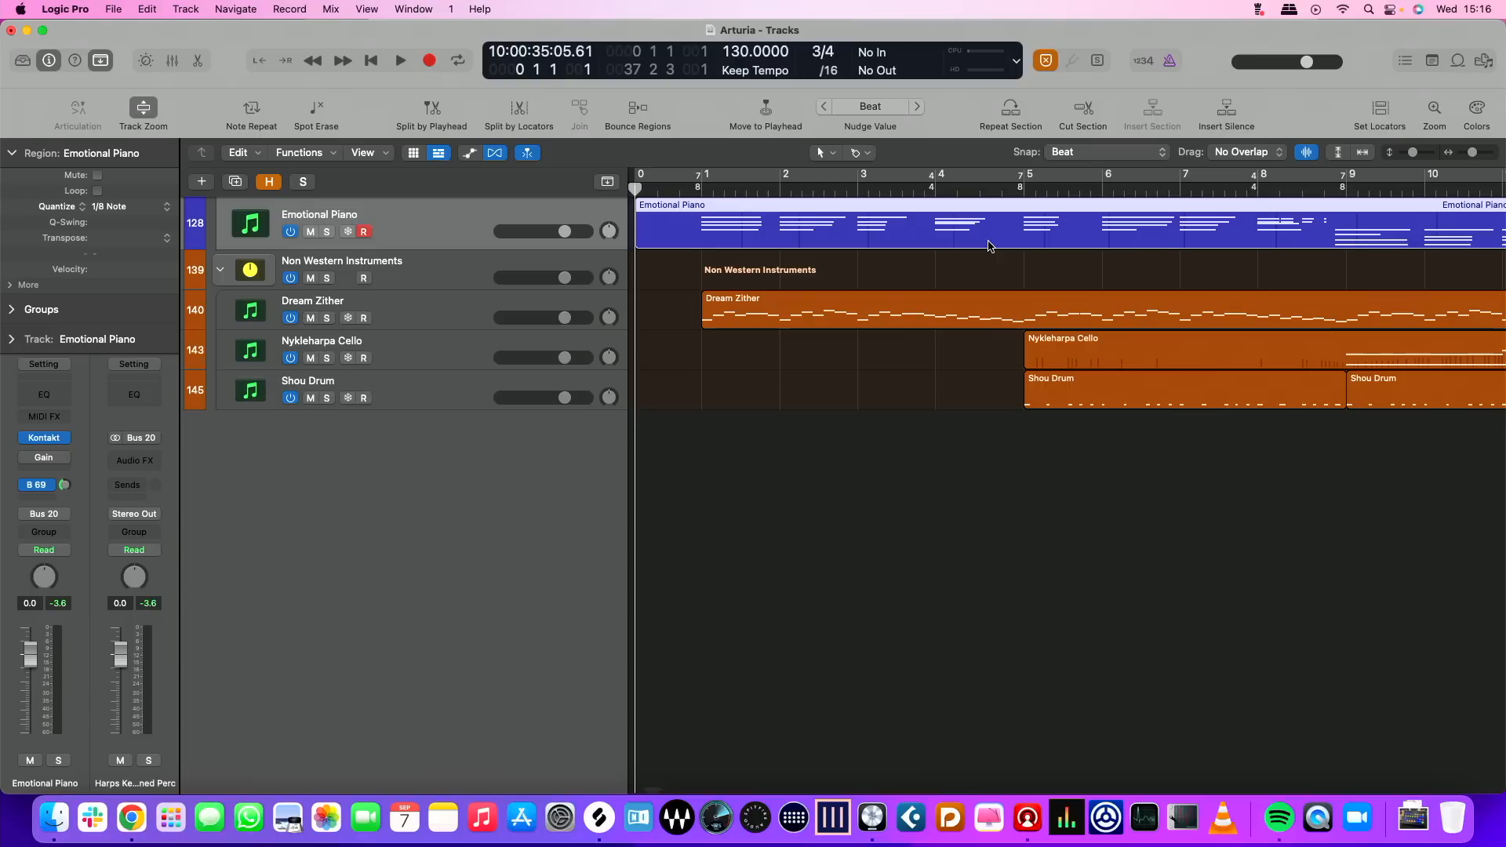
{"action": "key", "text": "r"}
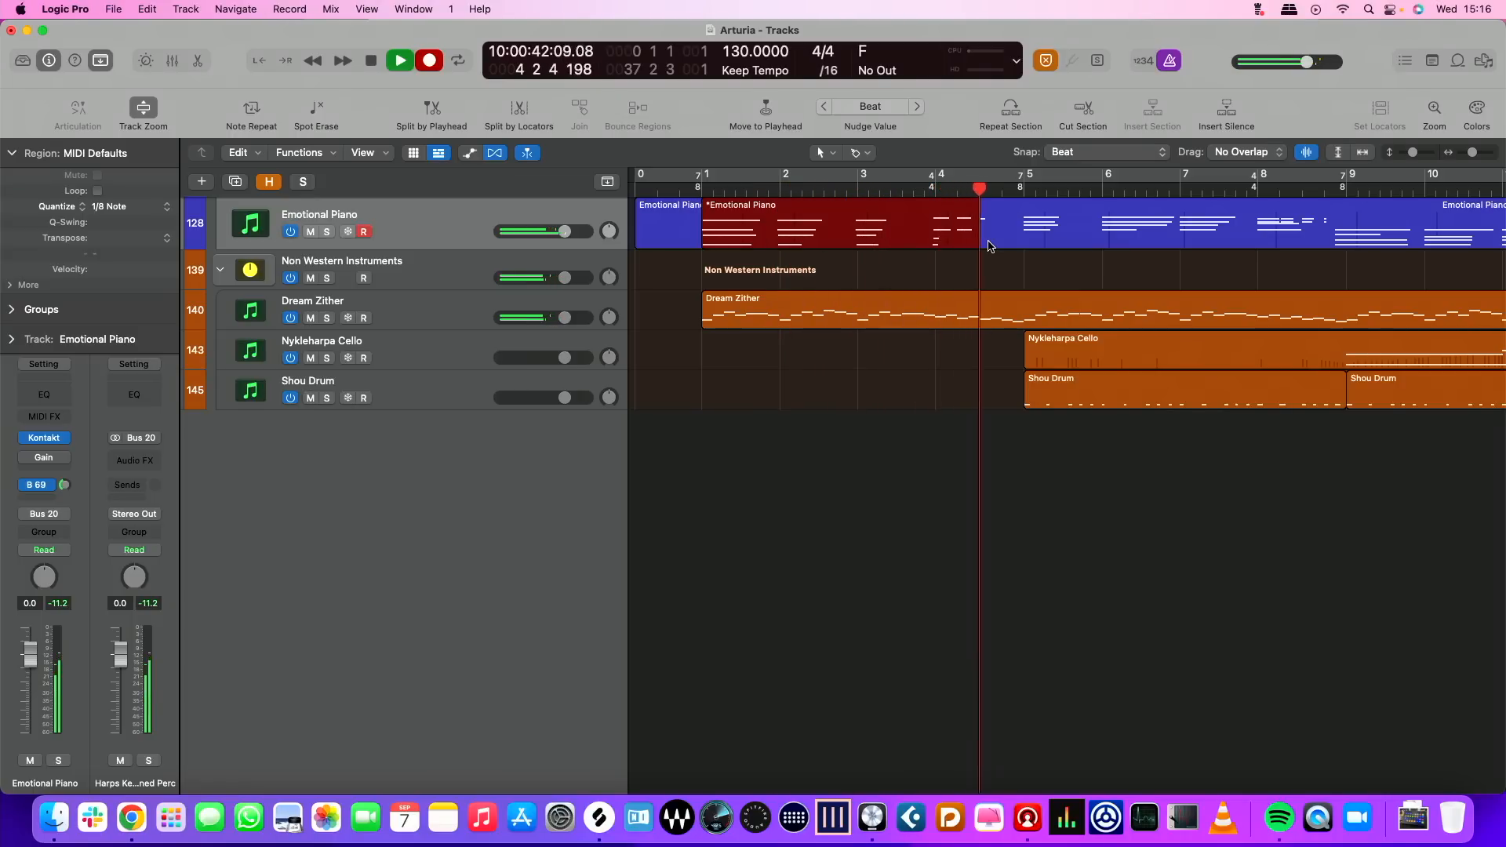
{"action": "key", "text": "space"}
{"action": "key", "text": "r"}
{"action": "key", "text": "space"}
{"action": "key", "text": "Return"}
{"action": "key", "text": "r"}
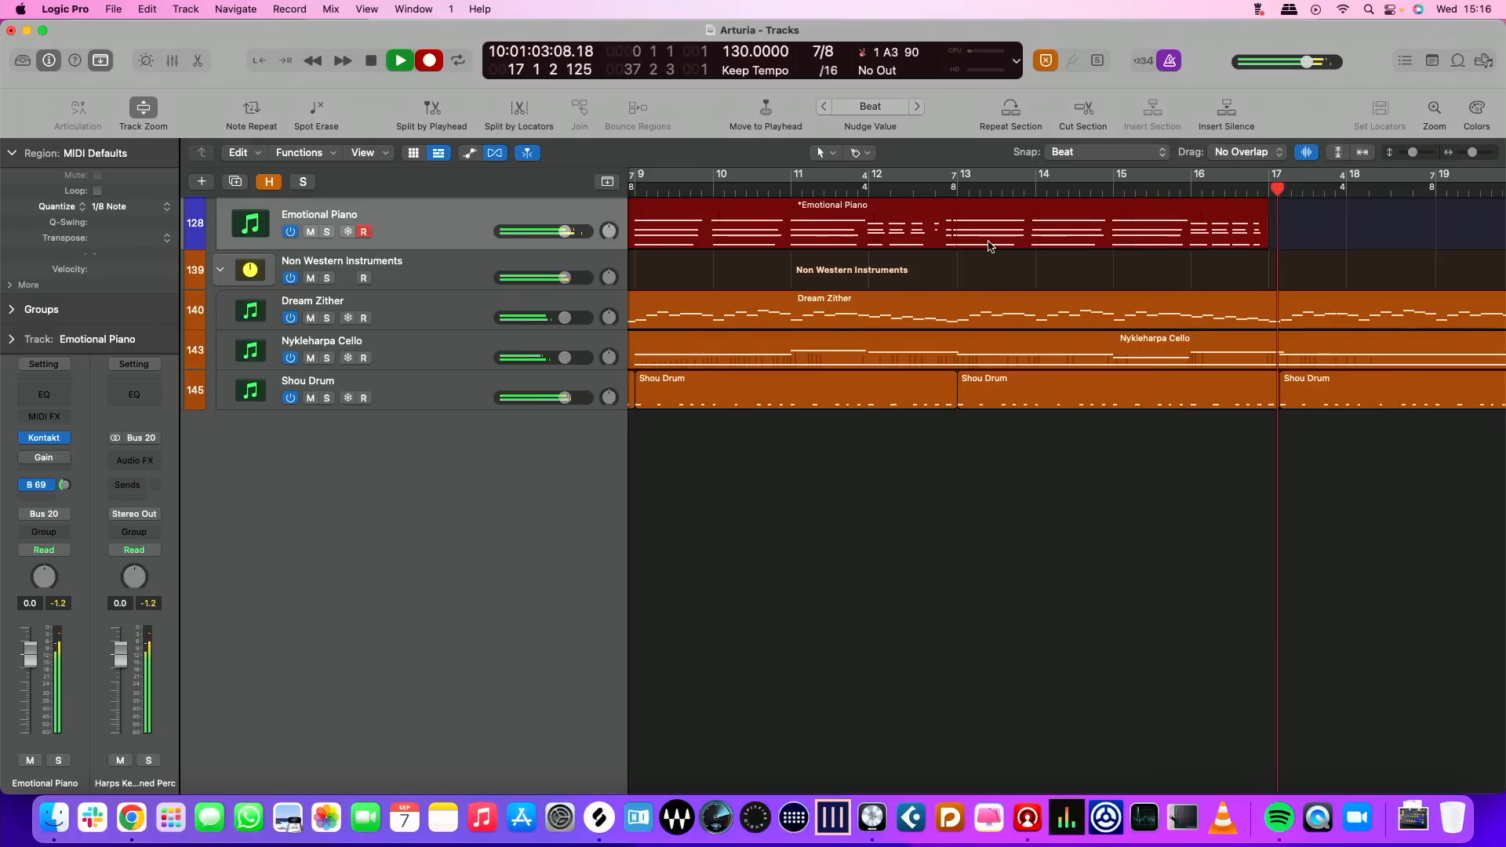
{"action": "key", "text": "space"}
Lower the Emotional Piano track's volume to -3.7 dB and play the piece back from bar 0
{"action": "scroll", "coordinate": [889, 242], "scroll_direction": "left", "scroll_amount": 10}
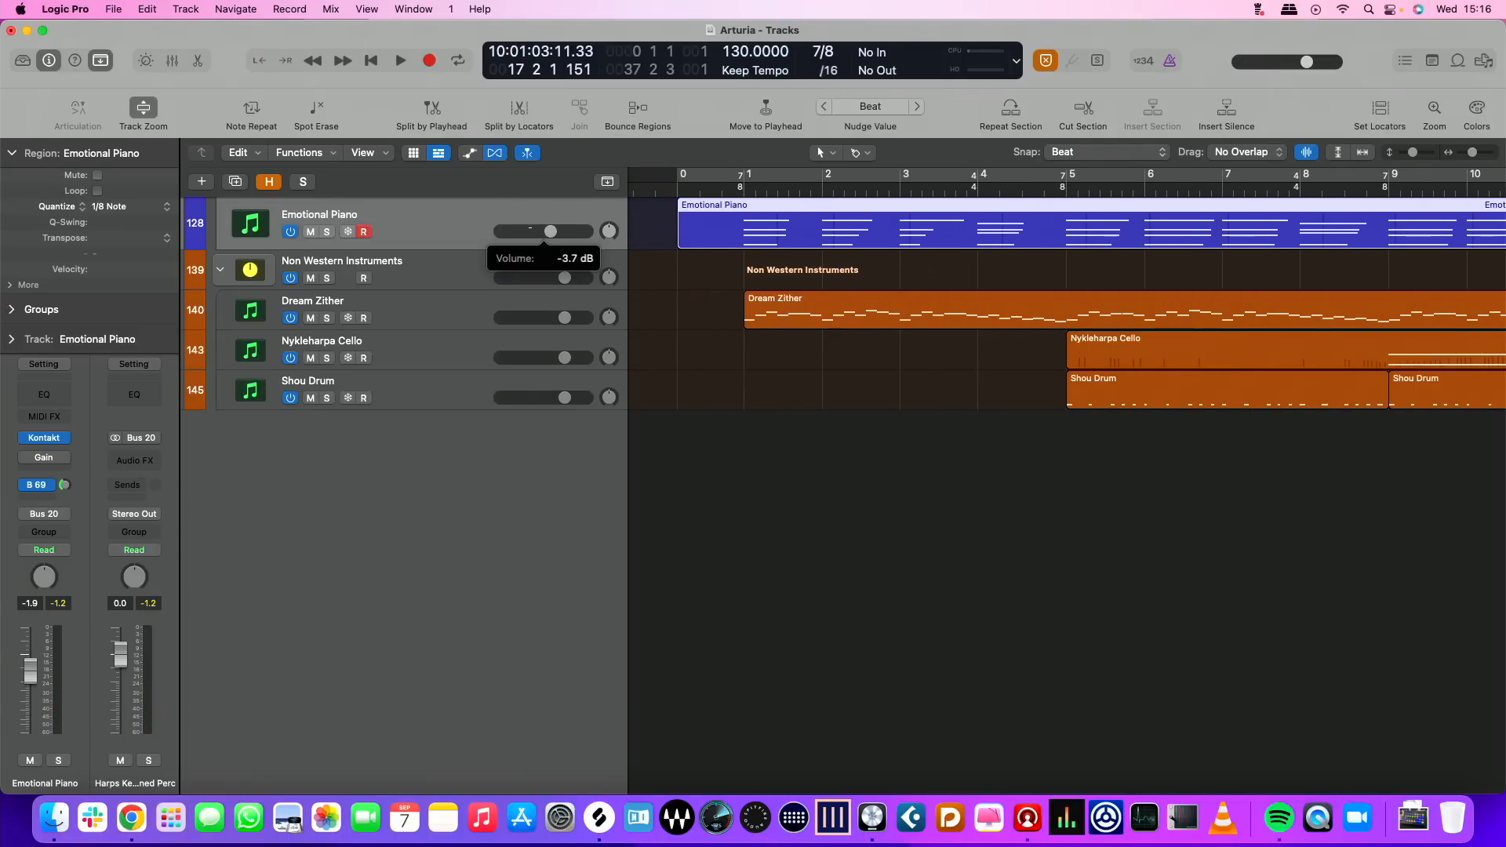
{"action": "left_click", "coordinate": [673, 183]}
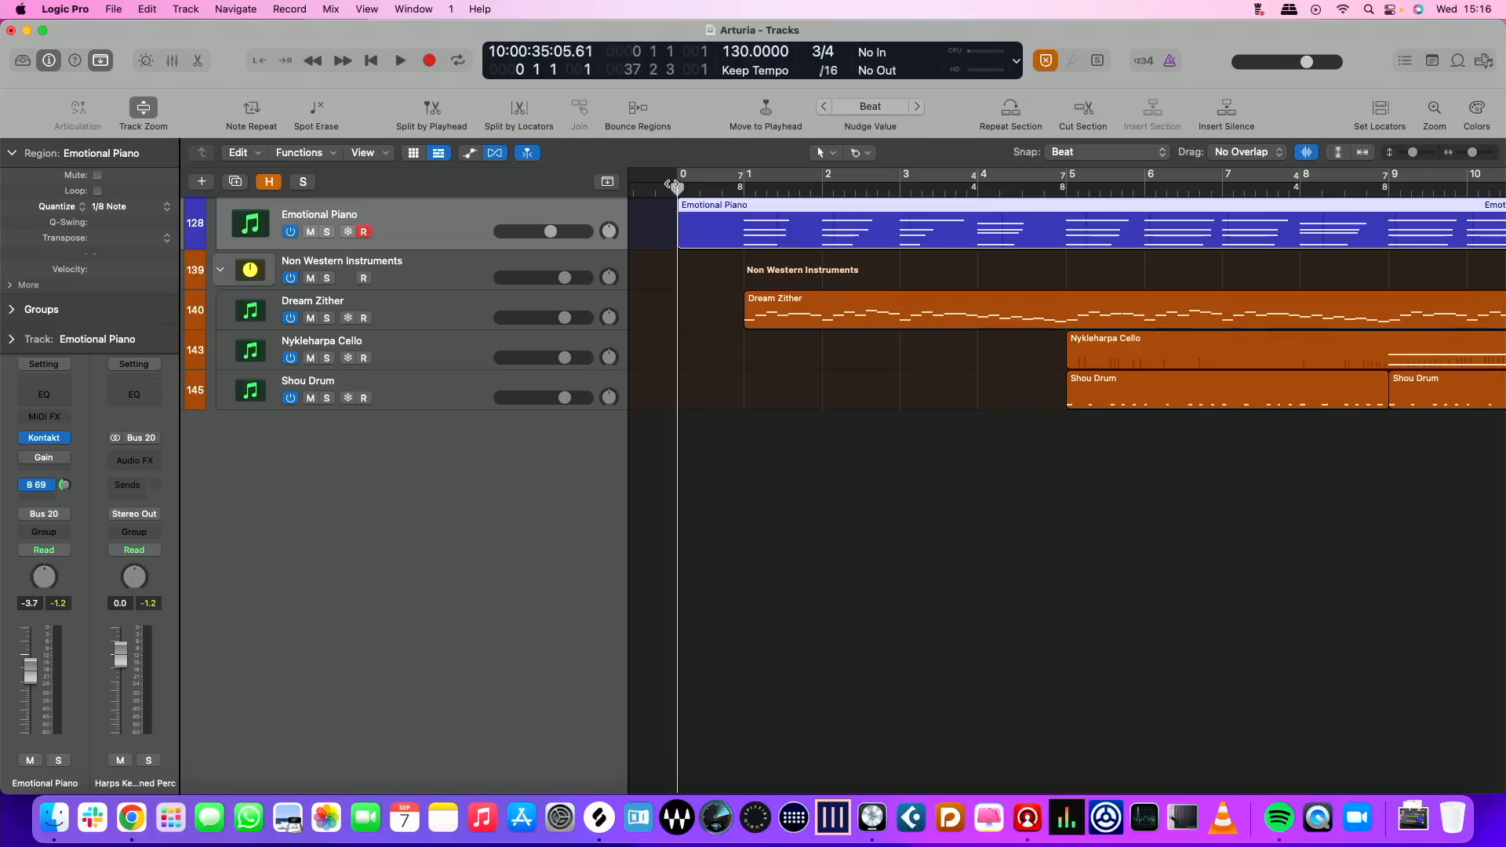
{"action": "key", "text": "space"}
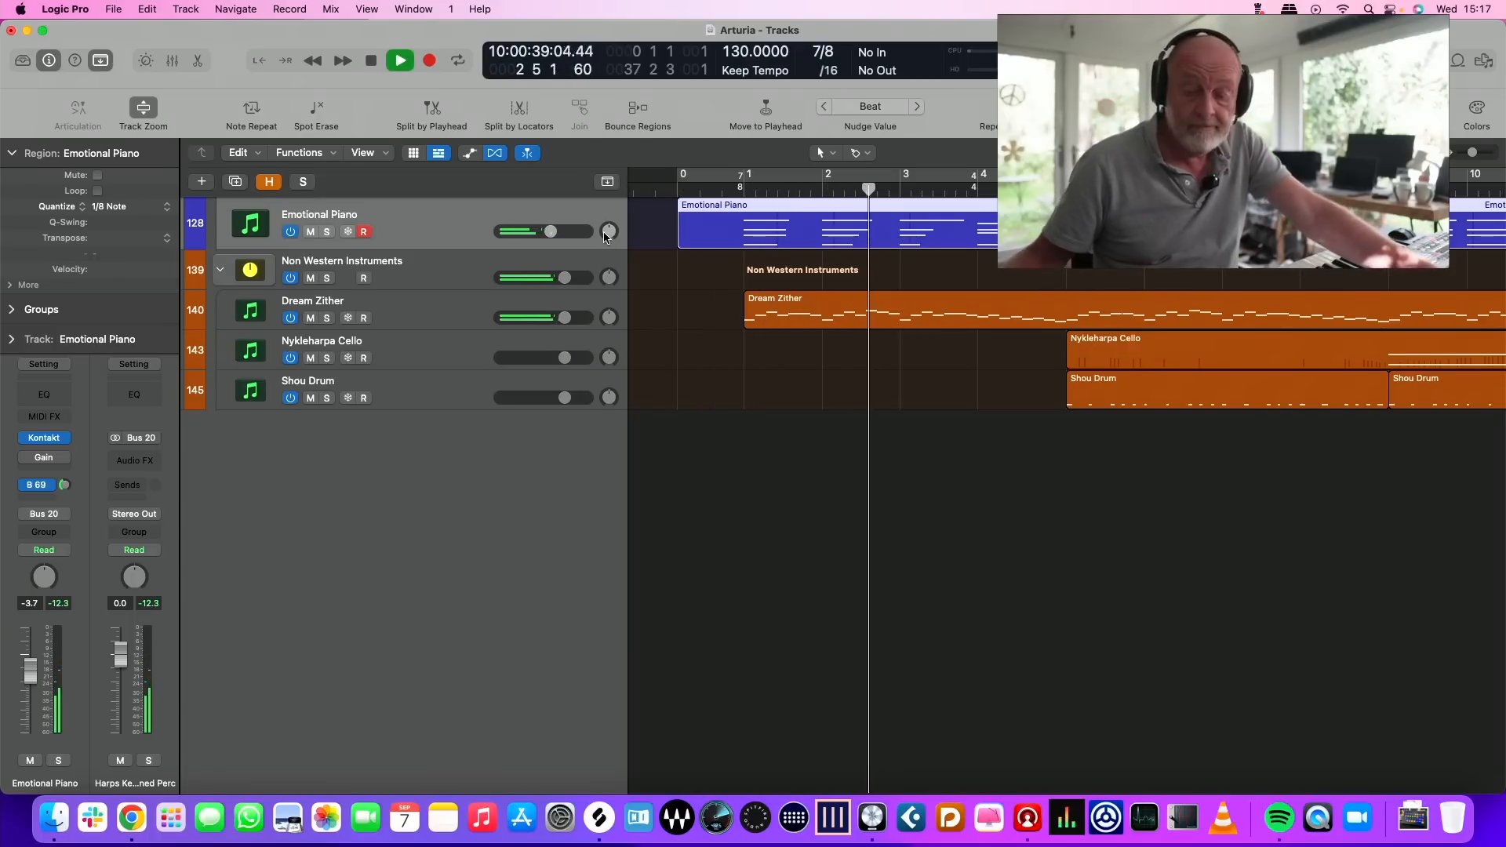
Show all hidden tracks, stop playback, and open the Kontakt instrument of the Aspire Mallets track
{"action": "key", "text": "ctrl+shift+h"}
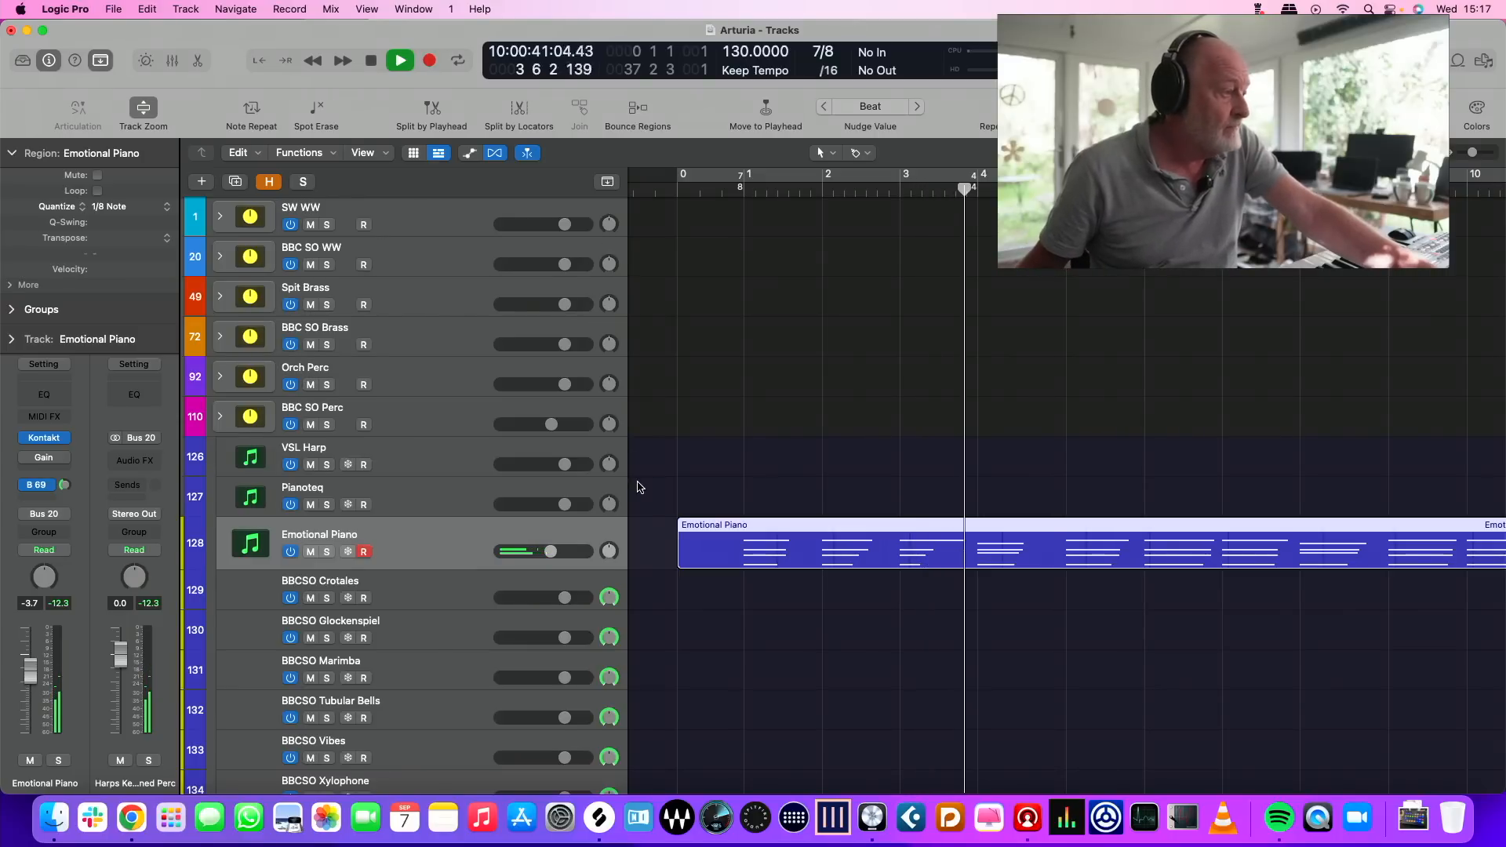
{"action": "scroll", "coordinate": [640, 486], "scroll_direction": "down", "scroll_amount": 15}
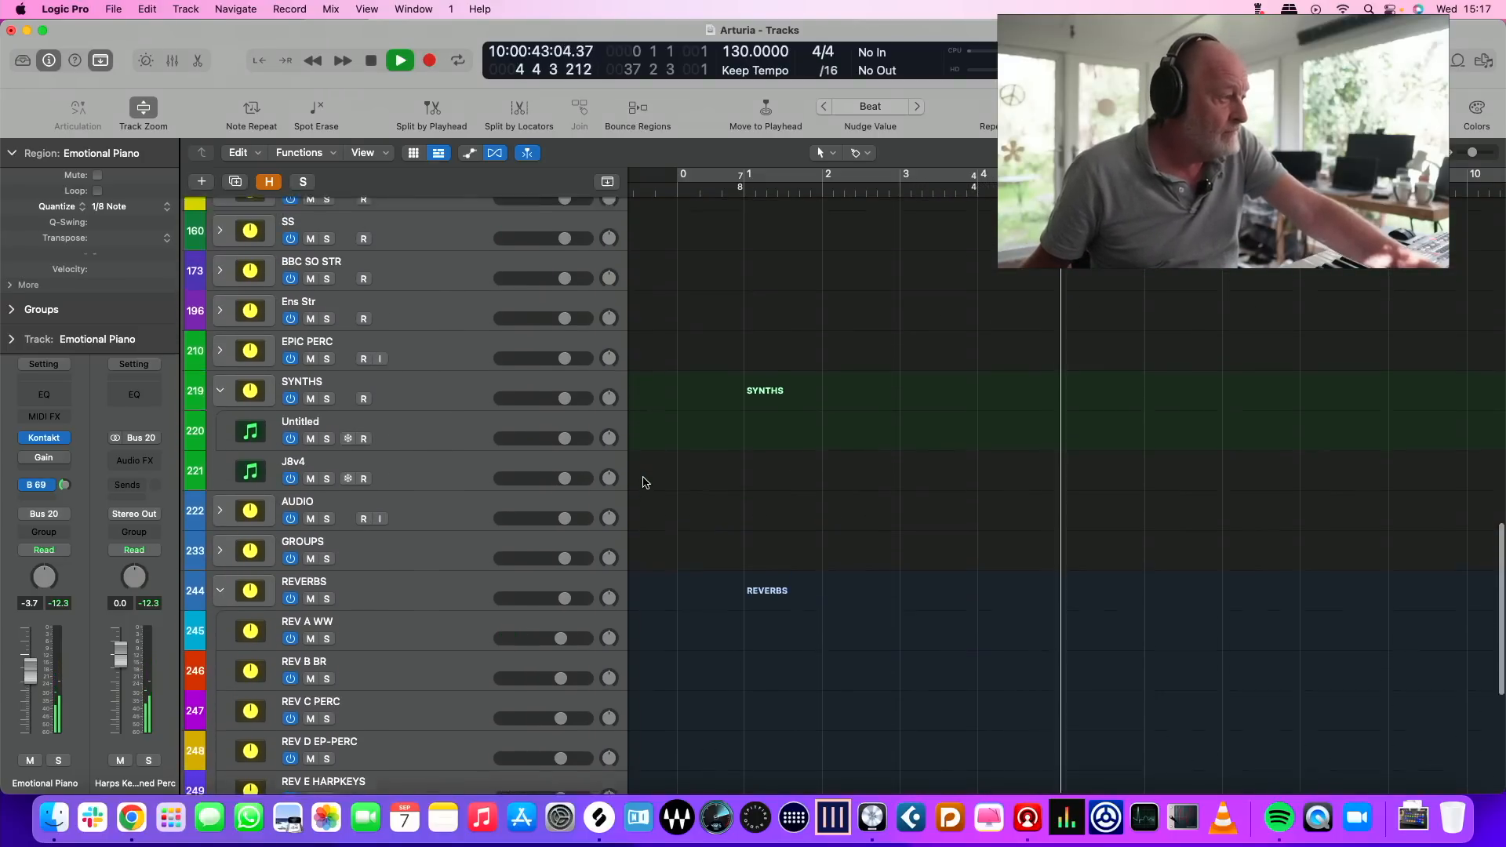
{"action": "scroll", "coordinate": [644, 482], "scroll_direction": "up", "scroll_amount": 3}
{"action": "scroll", "coordinate": [644, 483], "scroll_direction": "up", "scroll_amount": 3}
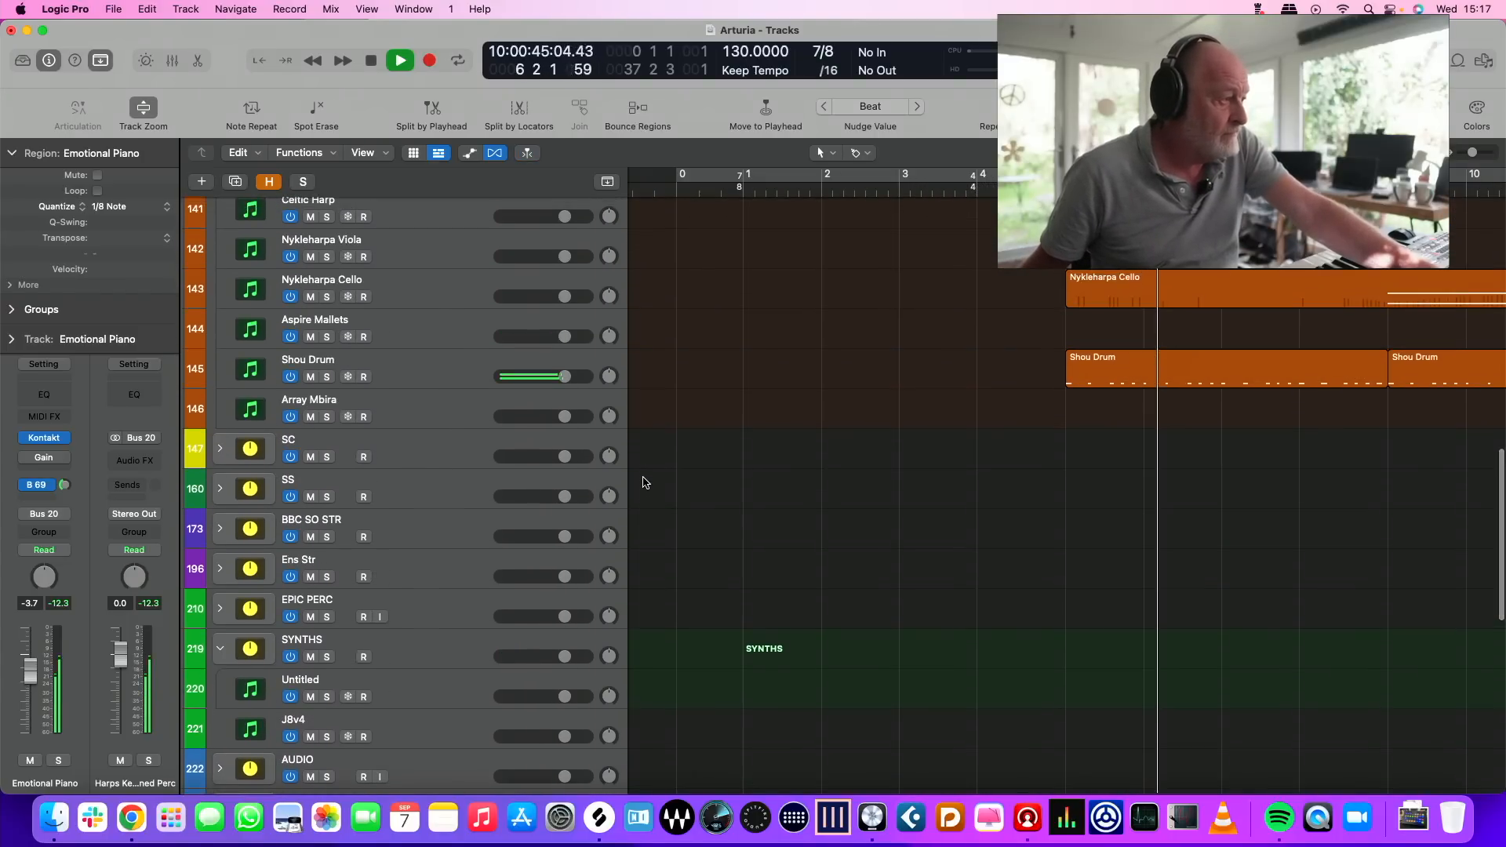
{"action": "key", "text": "space"}
{"action": "left_click", "coordinate": [428, 374]}
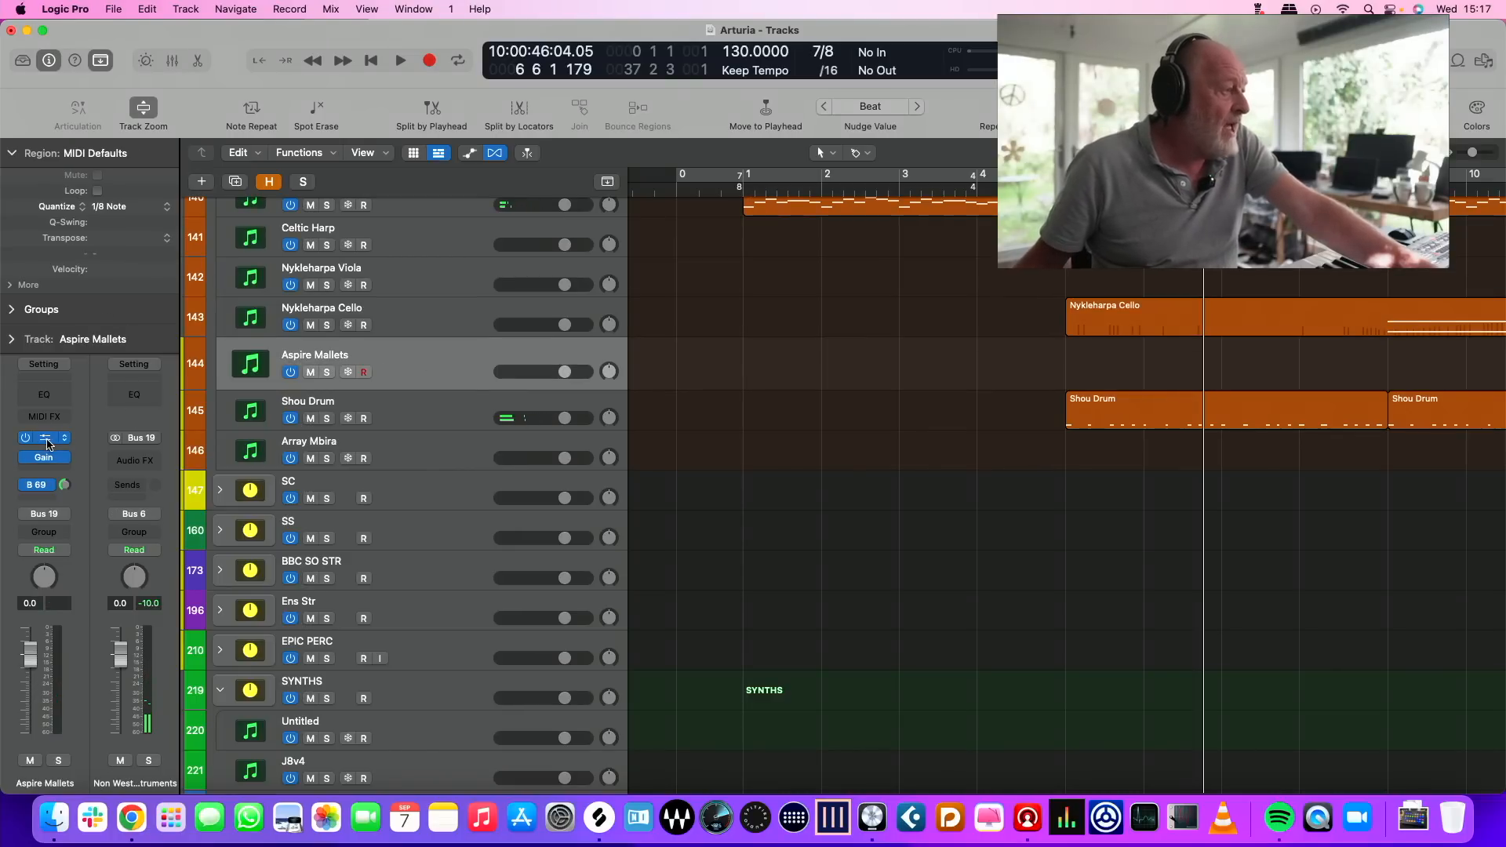
{"action": "left_click", "coordinate": [45, 438]}
{"action": "left_click_drag", "start_coordinate": [892, 190], "coordinate": [571, 78]}
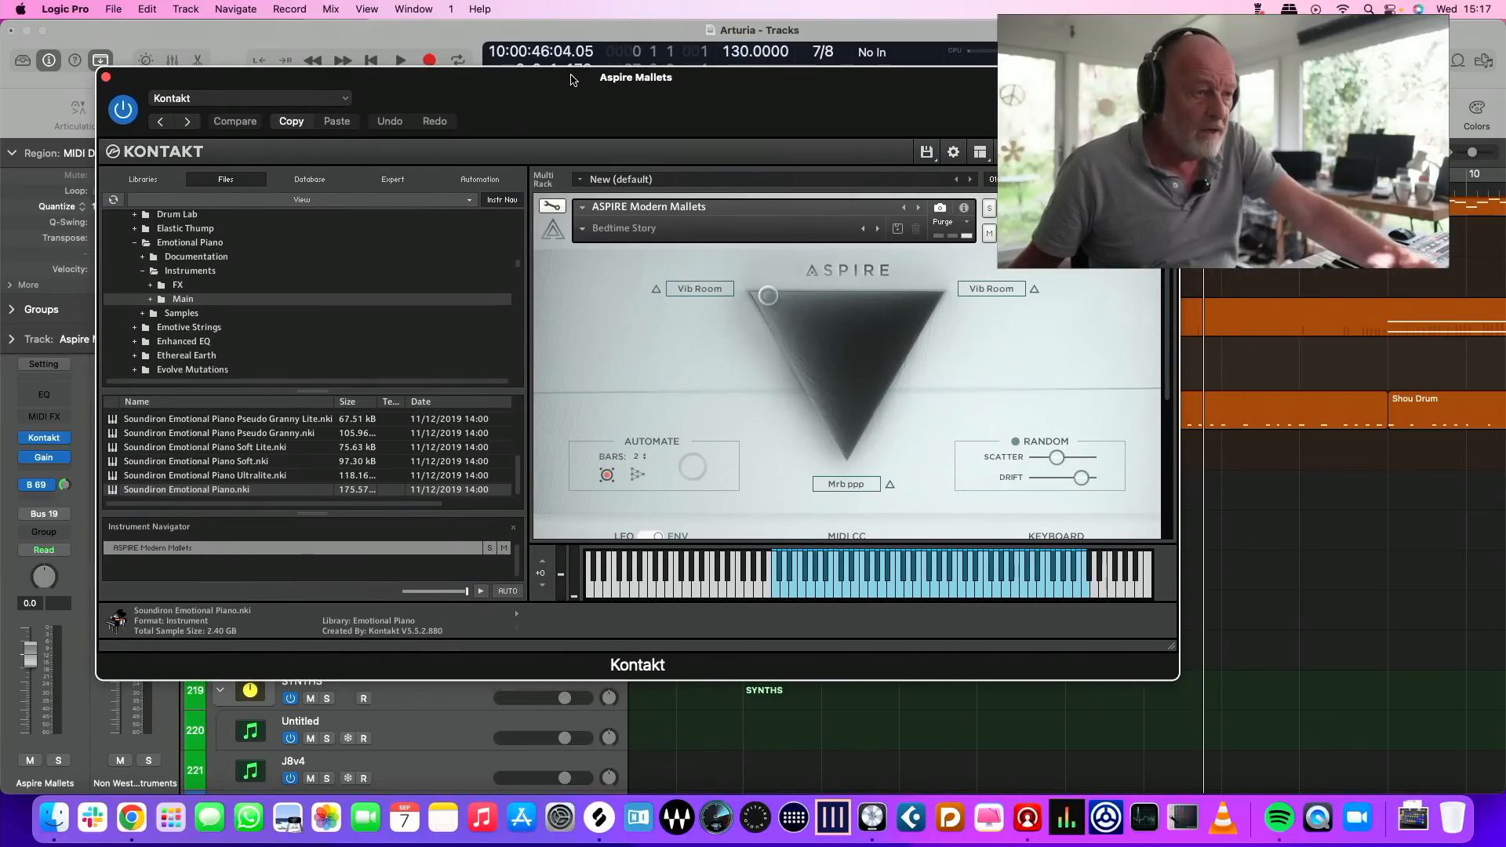
Switch to Chrome, accept the cookies on Heavyocity's ASPIRE Modern Mallets product page, and look through its interface, video and feature sections
{"action": "left_click_drag", "start_coordinate": [1505, 105], "coordinate": [1101, 93]}
{"action": "left_click", "coordinate": [873, 92]}
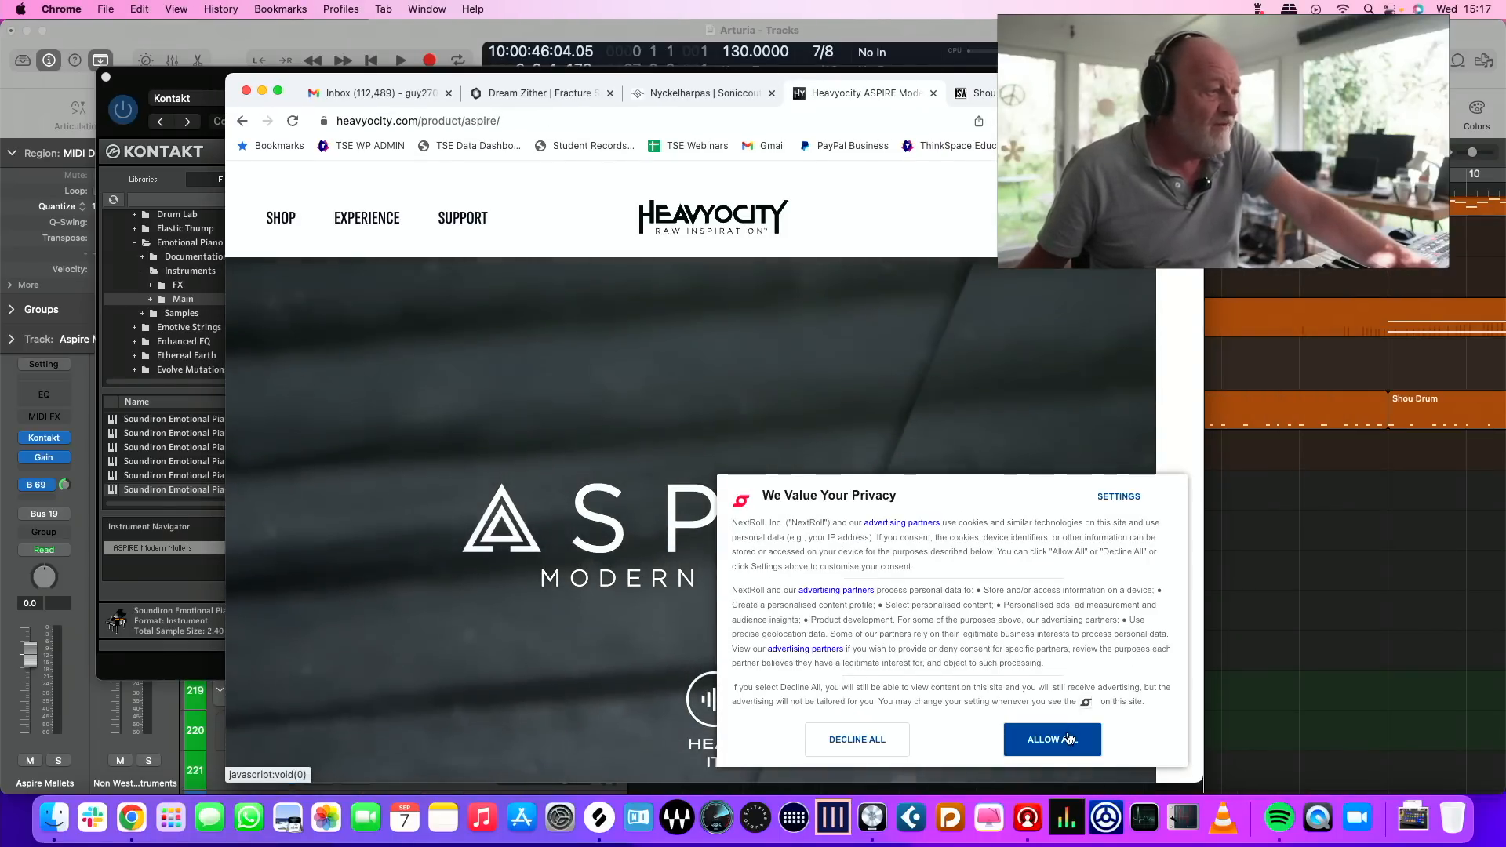
{"action": "left_click", "coordinate": [1069, 739]}
{"action": "scroll", "coordinate": [873, 567], "scroll_direction": "down", "scroll_amount": 2}
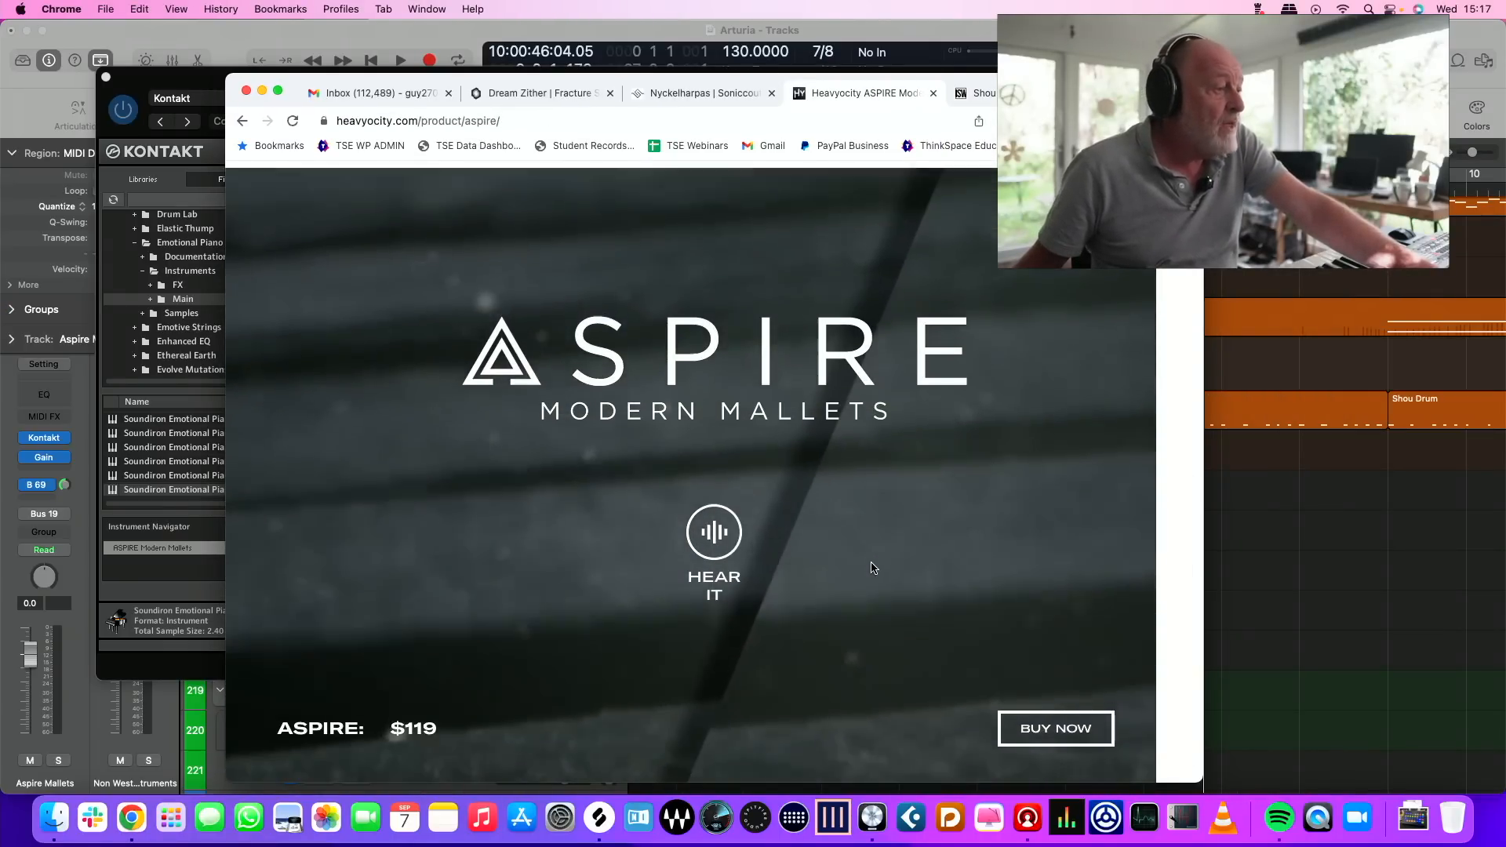
{"action": "scroll", "coordinate": [873, 567], "scroll_direction": "down", "scroll_amount": 10}
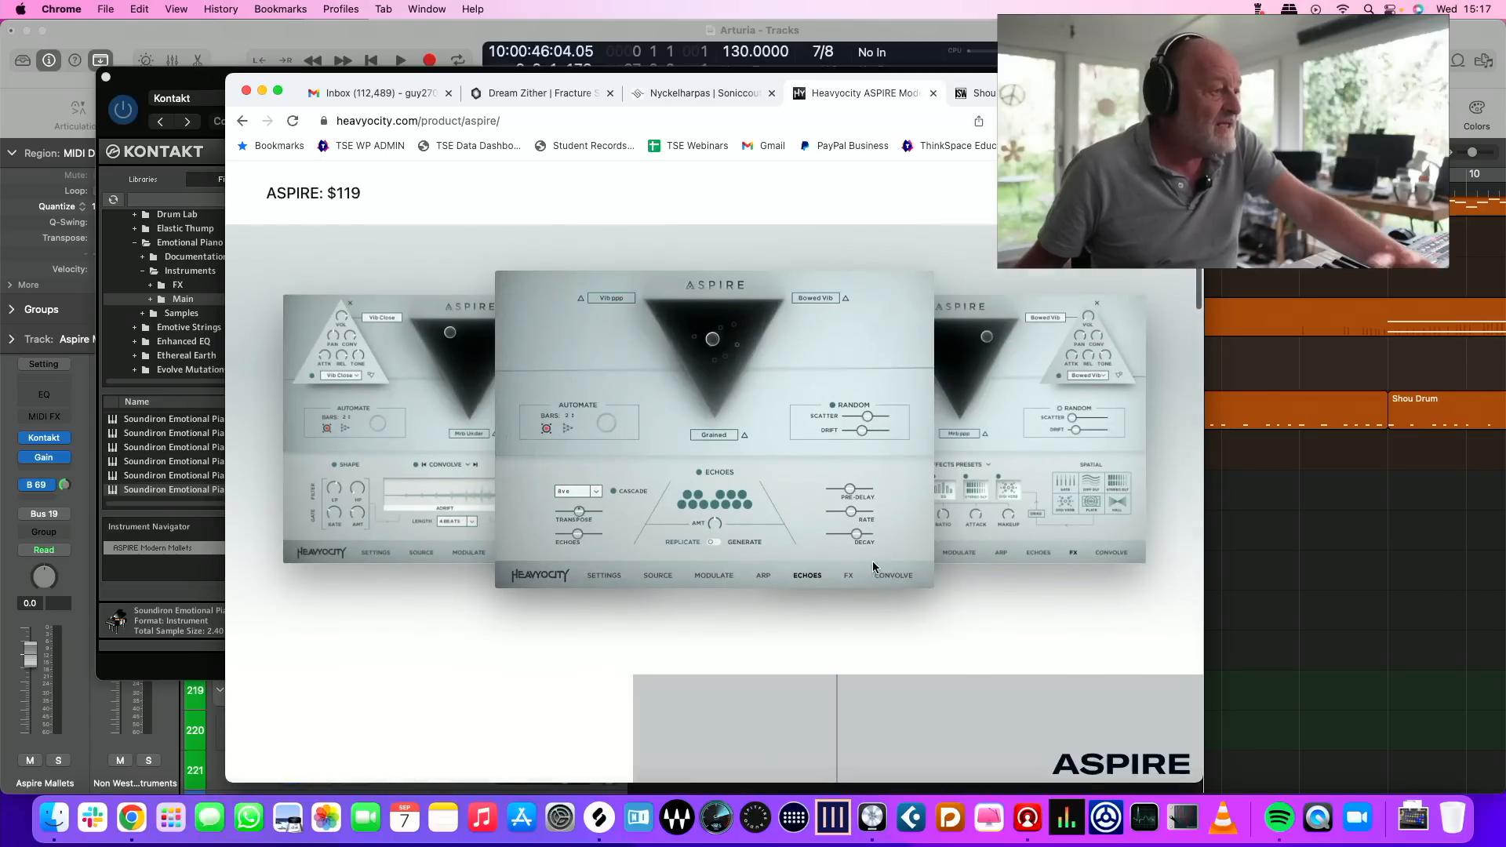
{"action": "scroll", "coordinate": [873, 566], "scroll_direction": "down", "scroll_amount": 6}
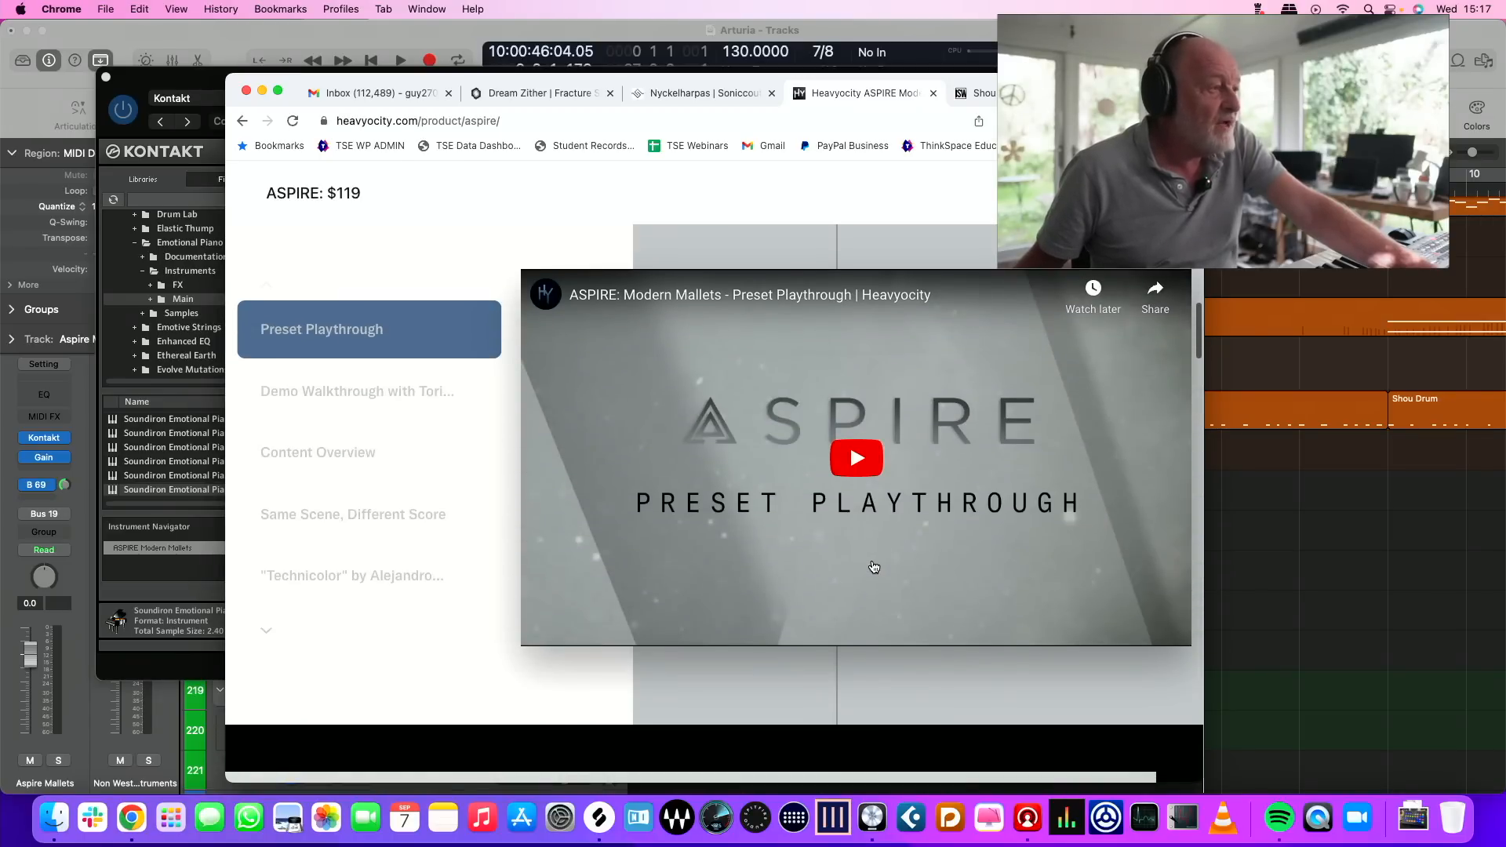
{"action": "scroll", "coordinate": [976, 416], "scroll_direction": "down", "scroll_amount": 8}
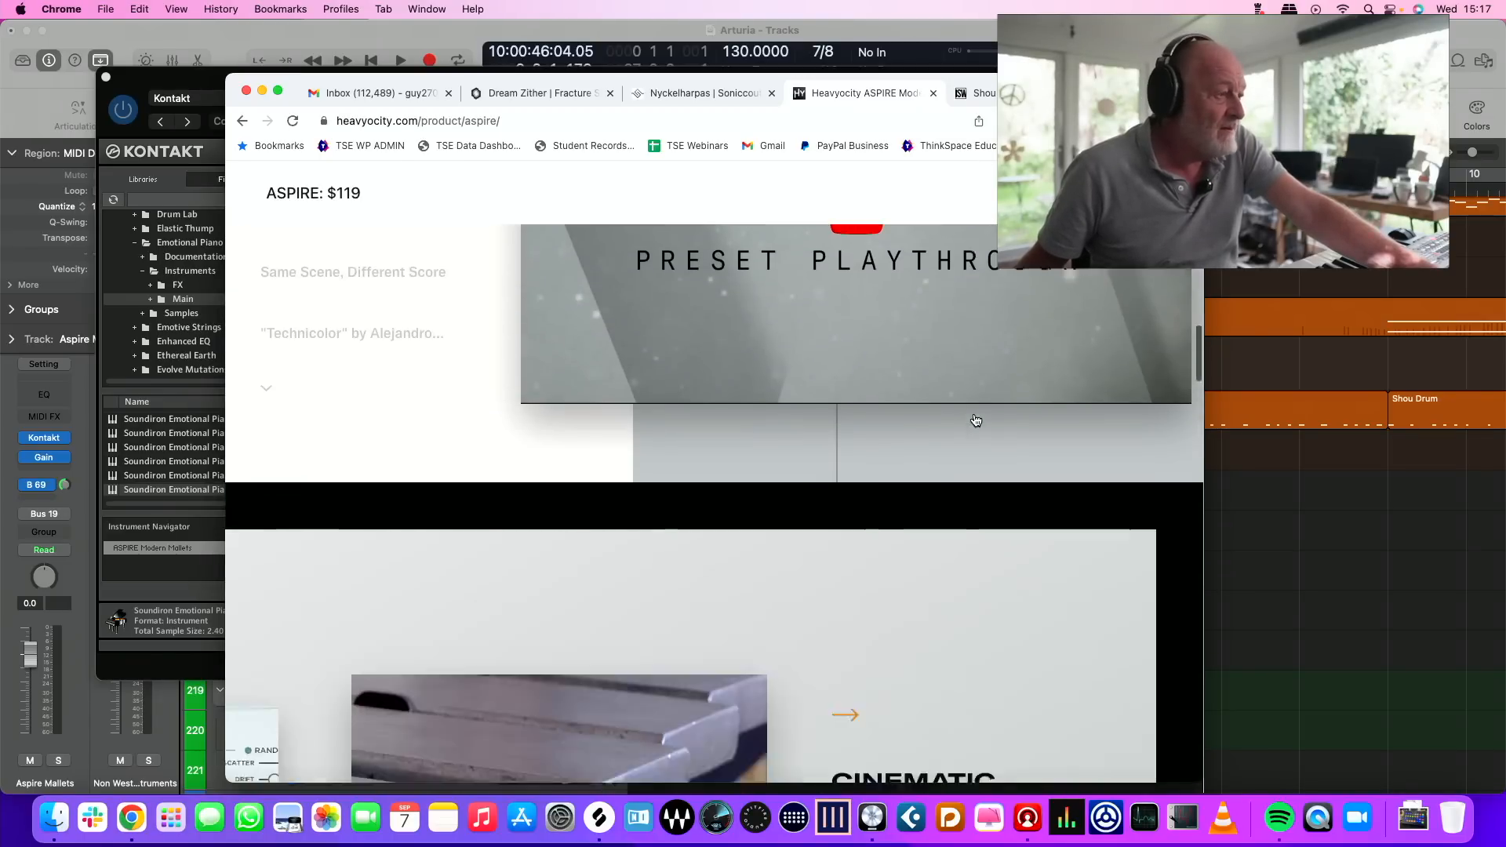
{"action": "scroll", "coordinate": [976, 416], "scroll_direction": "up", "scroll_amount": 3}
{"action": "scroll", "coordinate": [977, 416], "scroll_direction": "down", "scroll_amount": 4}
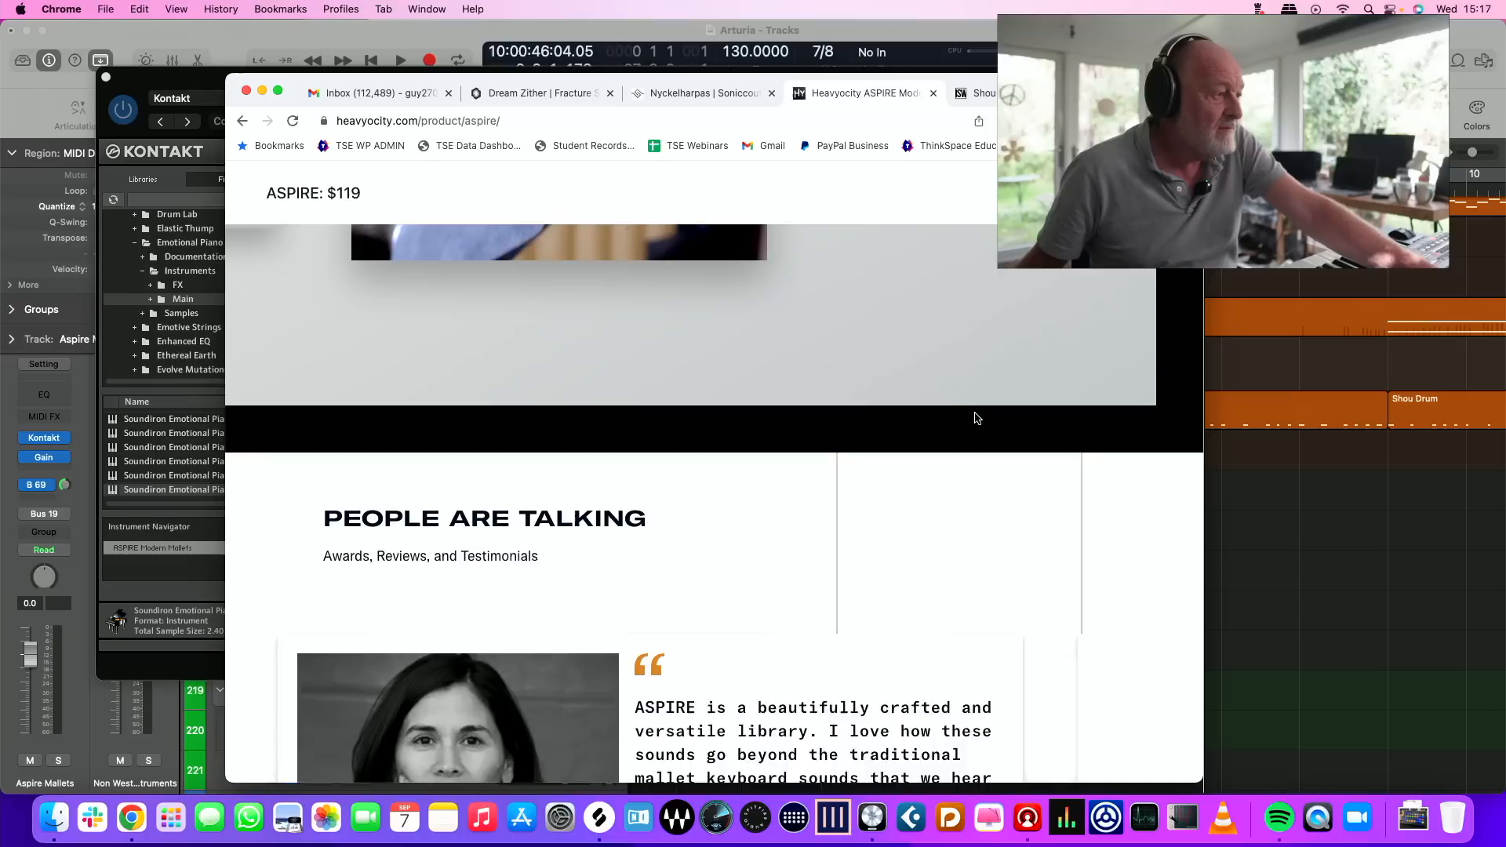
{"action": "scroll", "coordinate": [977, 418], "scroll_direction": "down", "scroll_amount": 3}
{"action": "scroll", "coordinate": [976, 414], "scroll_direction": "down", "scroll_amount": 8}
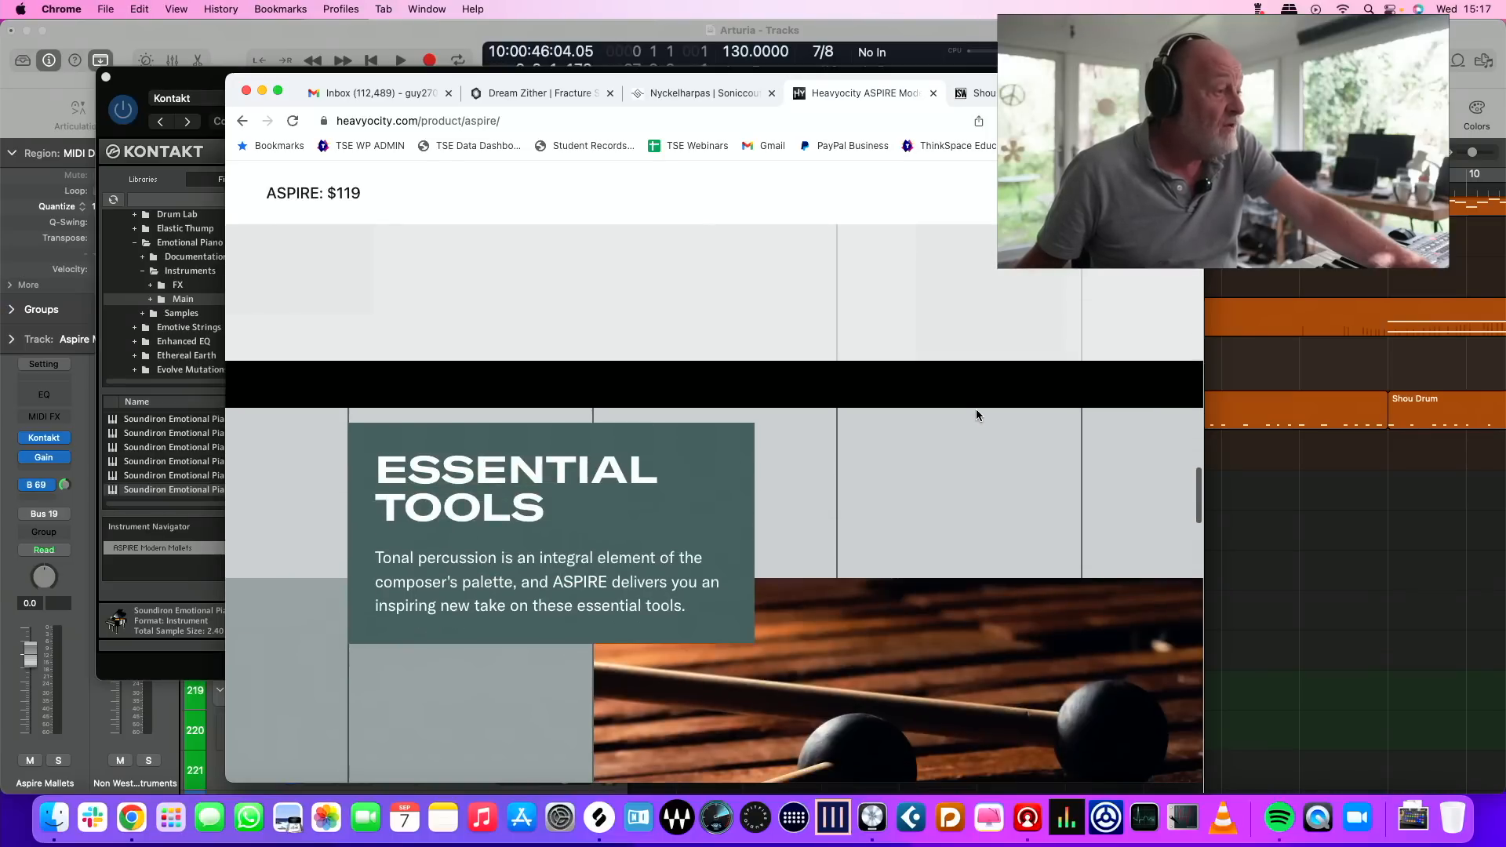
{"action": "scroll", "coordinate": [977, 415], "scroll_direction": "down", "scroll_amount": 10}
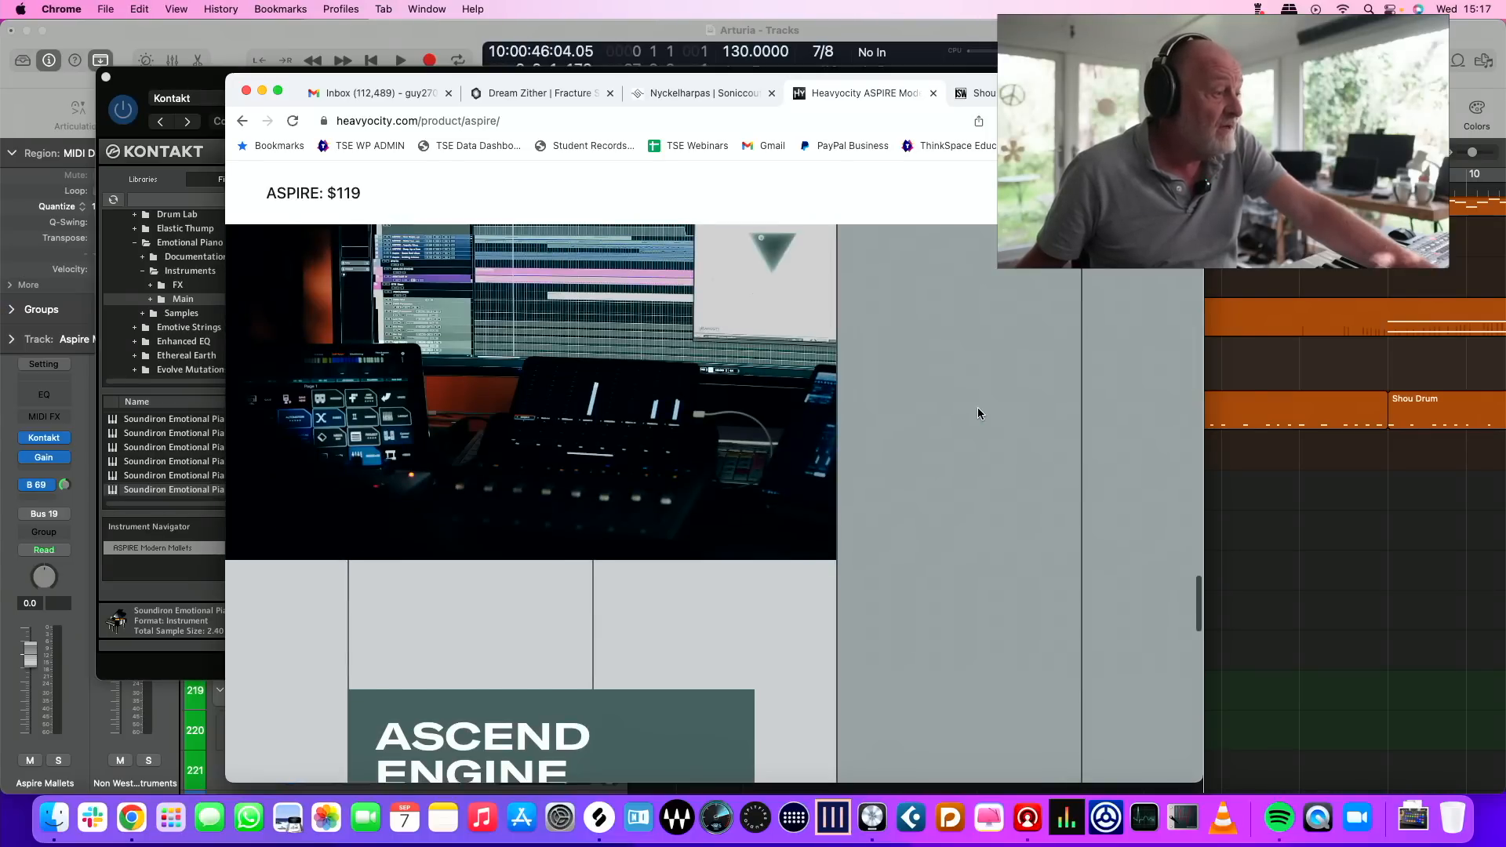
{"action": "scroll", "coordinate": [979, 413], "scroll_direction": "down", "scroll_amount": 5}
{"action": "left_click_drag", "start_coordinate": [1157, 91], "coordinate": [1505, 129]}
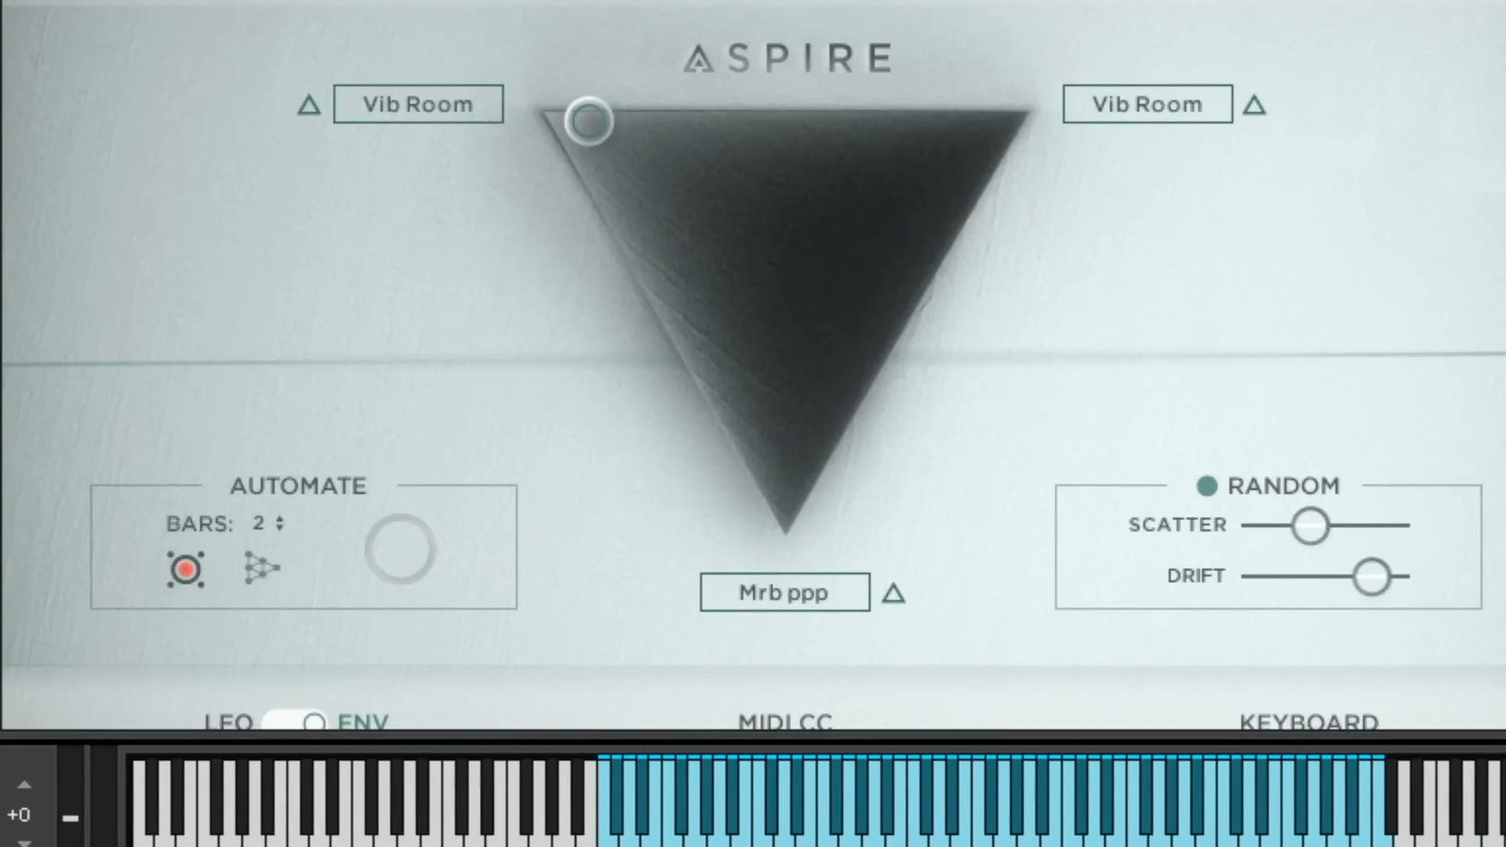
Move Aspire's blend point toward the second sound source and change that source to the sustained Grained sound
{"action": "left_click_drag", "start_coordinate": [584, 118], "coordinate": [899, 147]}
{"action": "left_click", "coordinate": [1149, 97]}
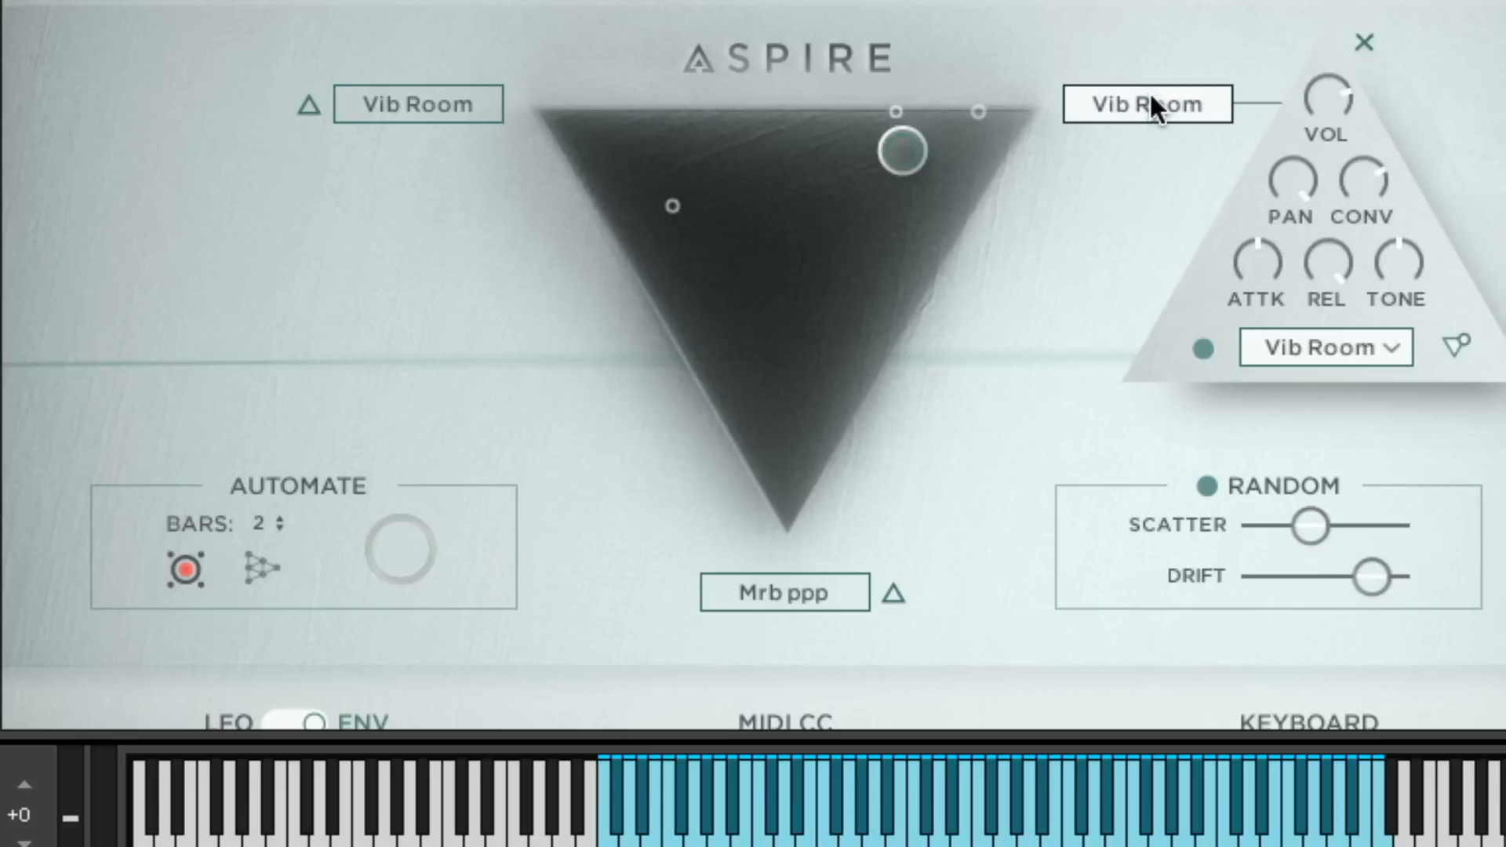
{"action": "left_click", "coordinate": [1355, 349]}
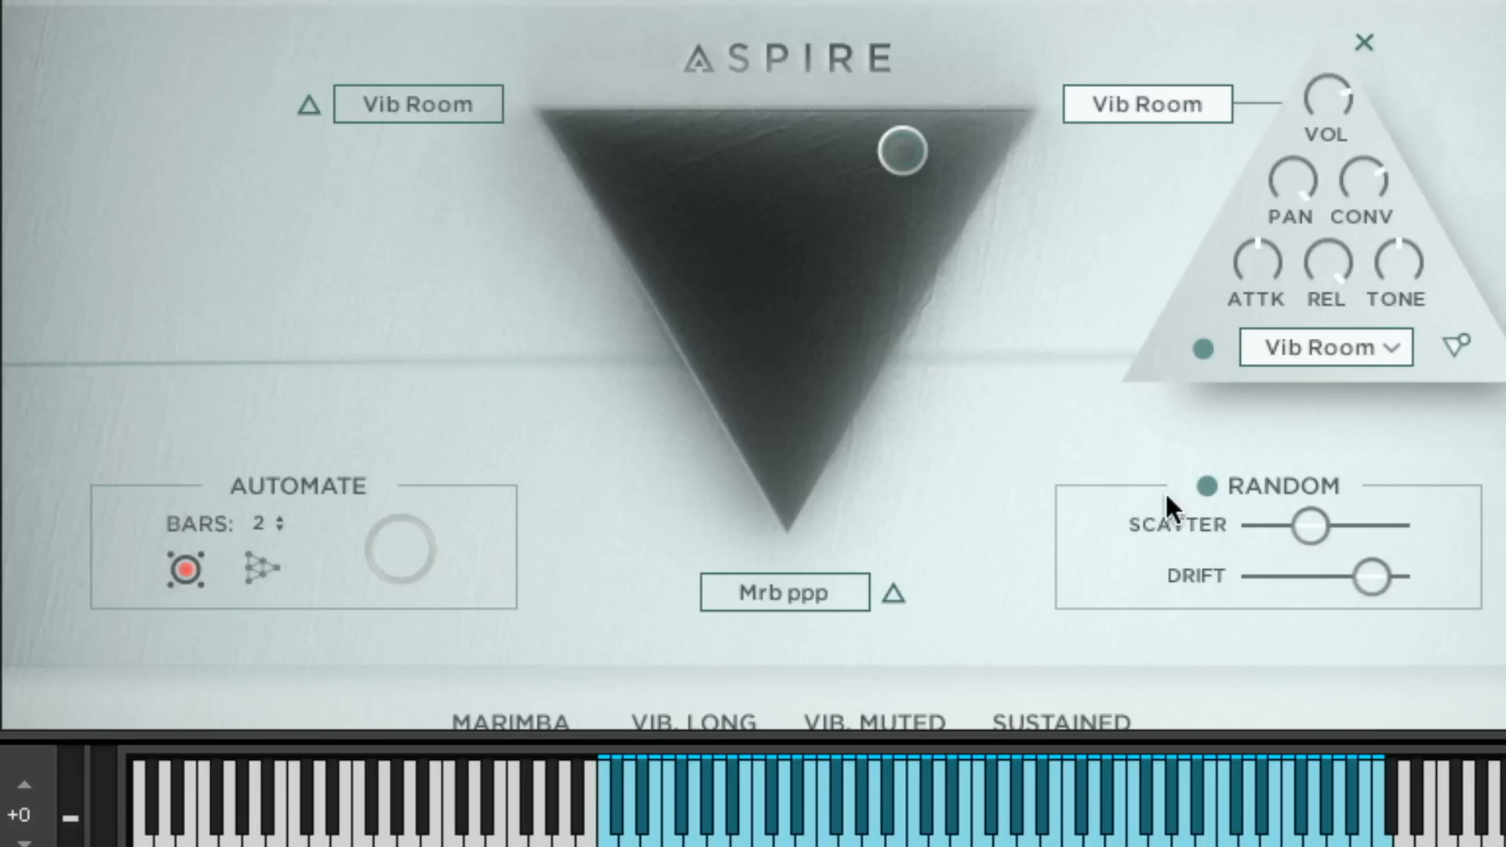
{"action": "scroll", "coordinate": [1165, 488], "scroll_direction": "down", "scroll_amount": 5}
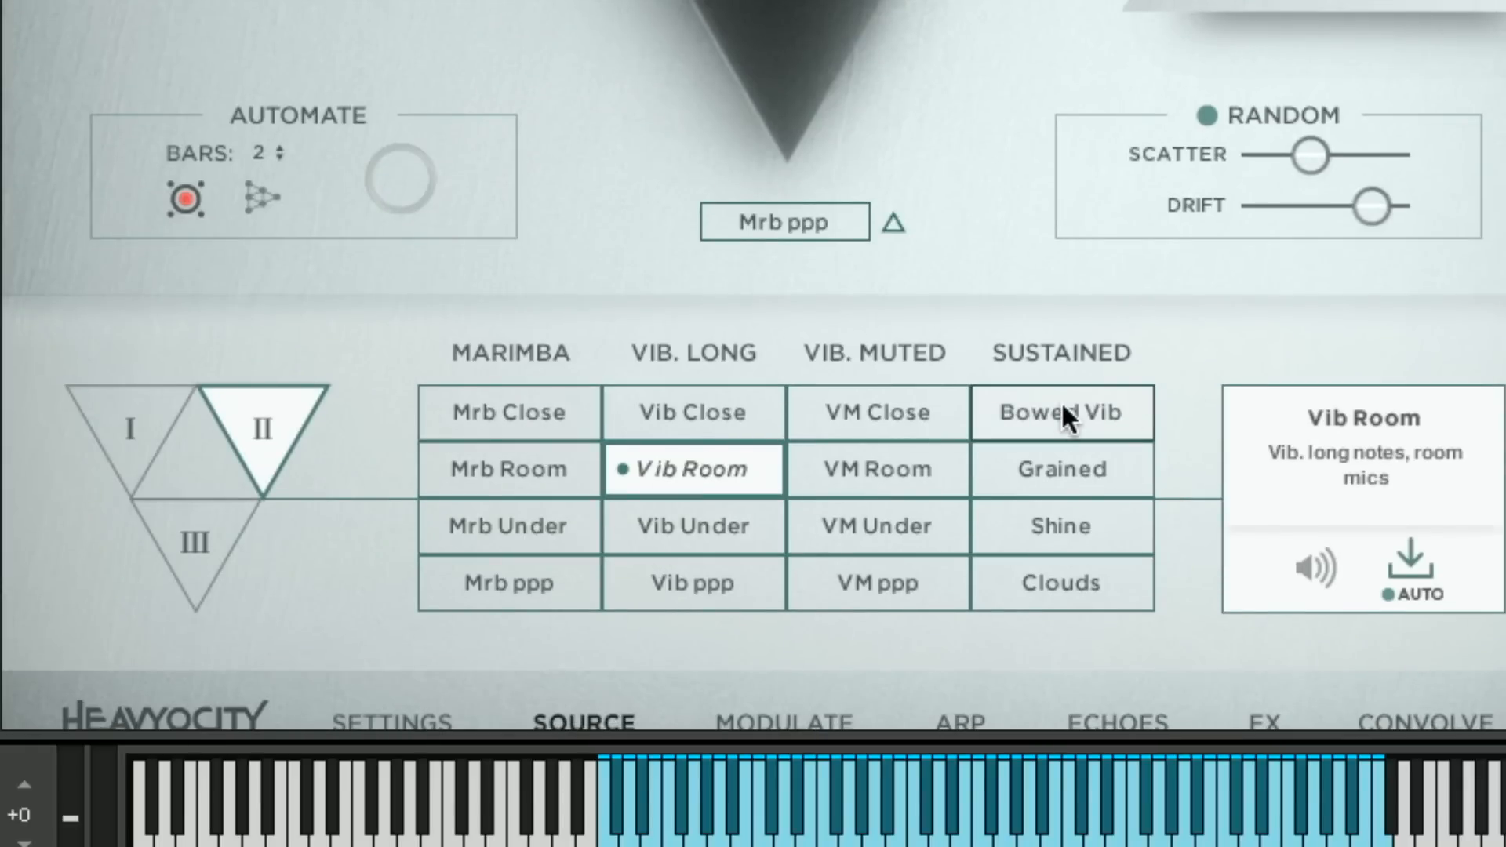
{"action": "left_click", "coordinate": [1056, 469]}
{"action": "scroll", "coordinate": [1014, 261], "scroll_direction": "up", "scroll_amount": 5}
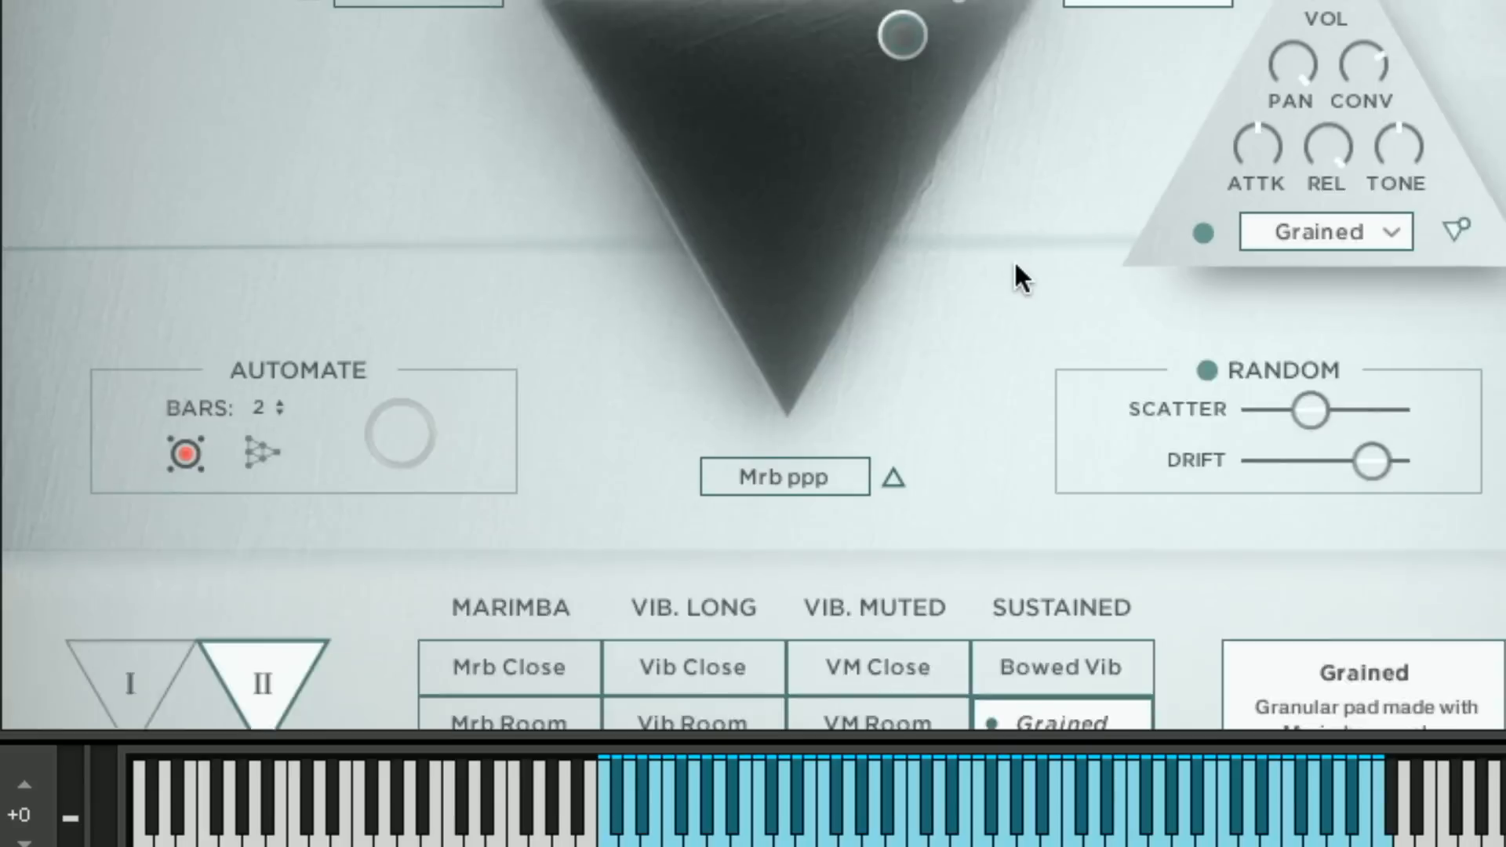
Sweep the blend point between Vib Room and Grained, then down toward the Mrb ppp source, to vary the sound
{"action": "left_click_drag", "start_coordinate": [853, 142], "coordinate": [781, 200]}
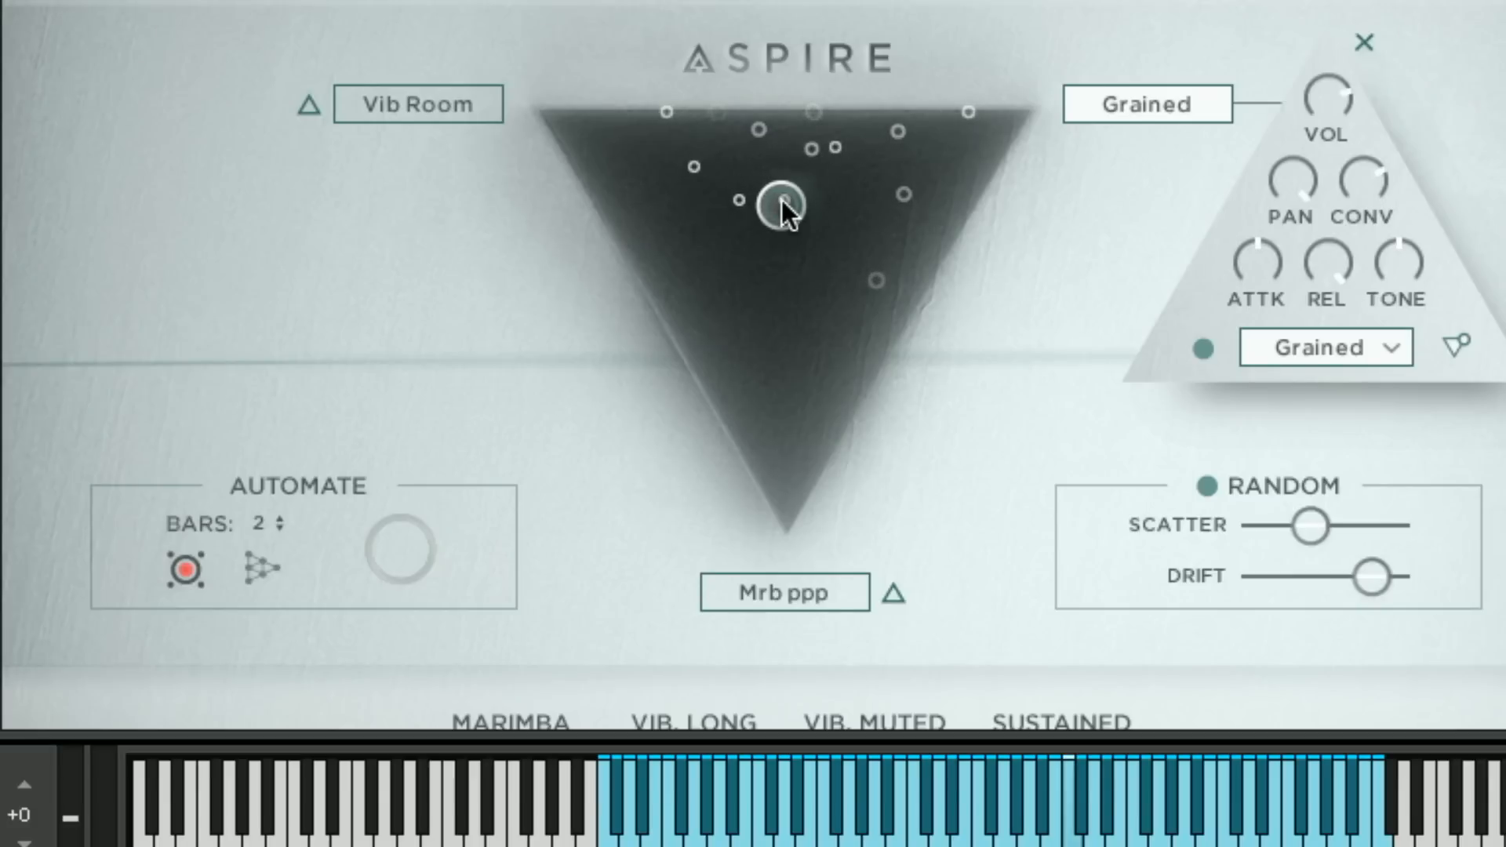
{"action": "left_click_drag", "start_coordinate": [781, 201], "coordinate": [728, 185]}
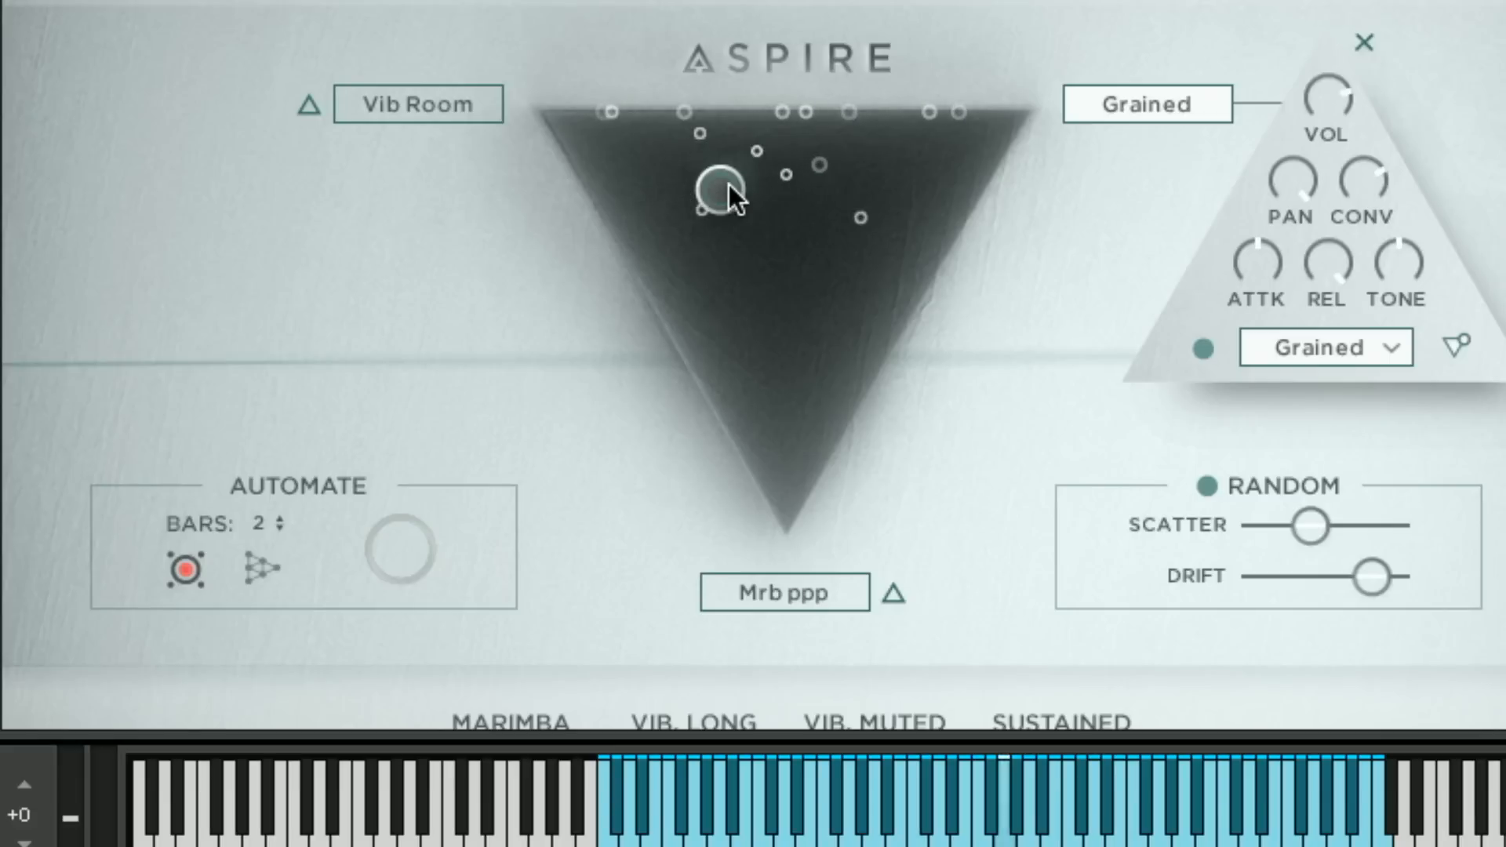
{"action": "left_click_drag", "start_coordinate": [728, 187], "coordinate": [832, 433]}
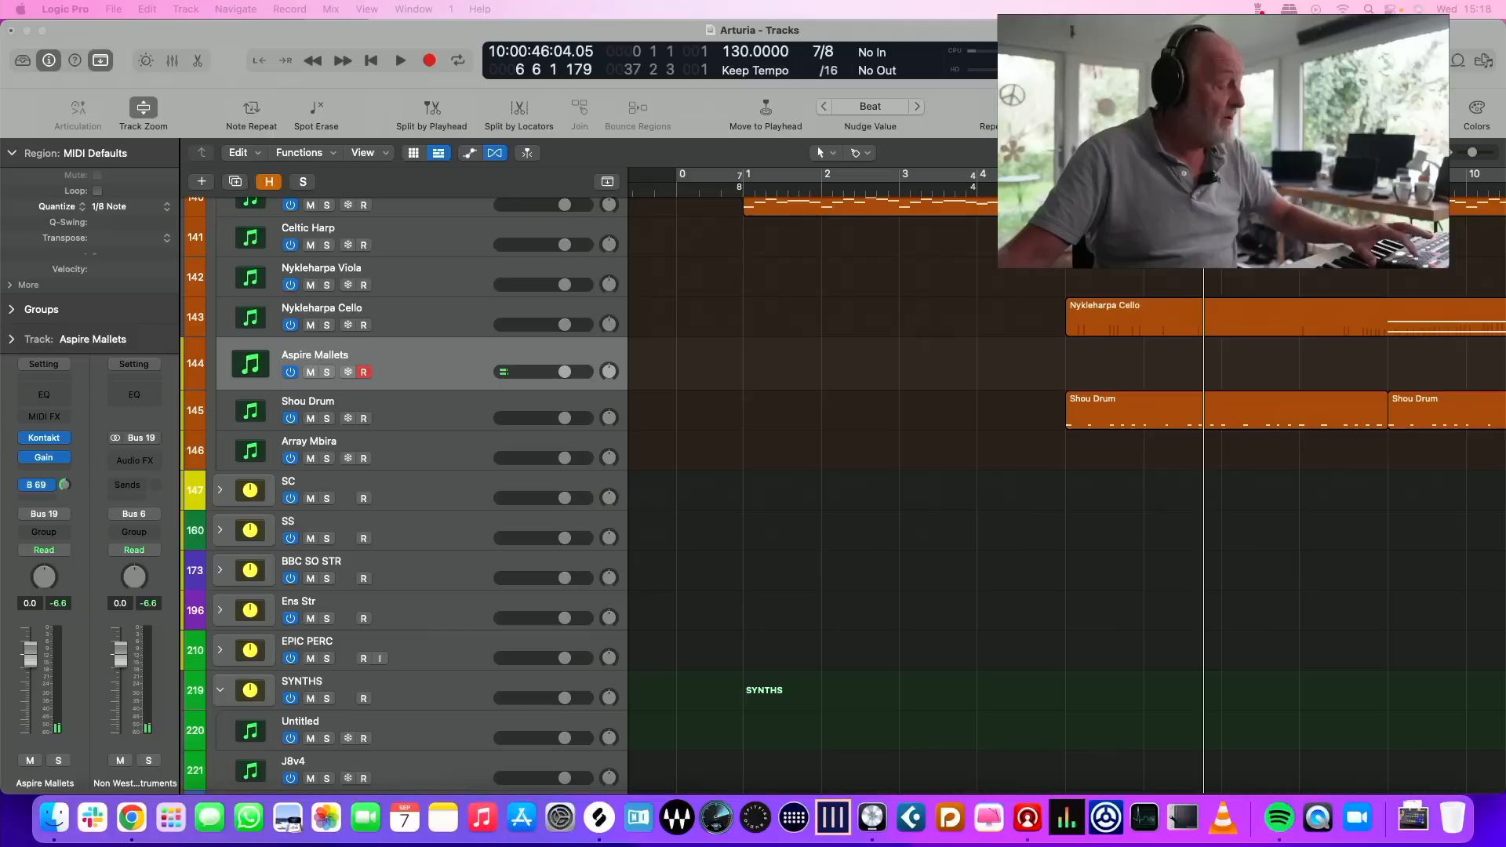
Audition the playback with the mallets sound and record a take of held chords on the Aspire Mallets track up to bar 18
{"action": "key", "text": "space"}
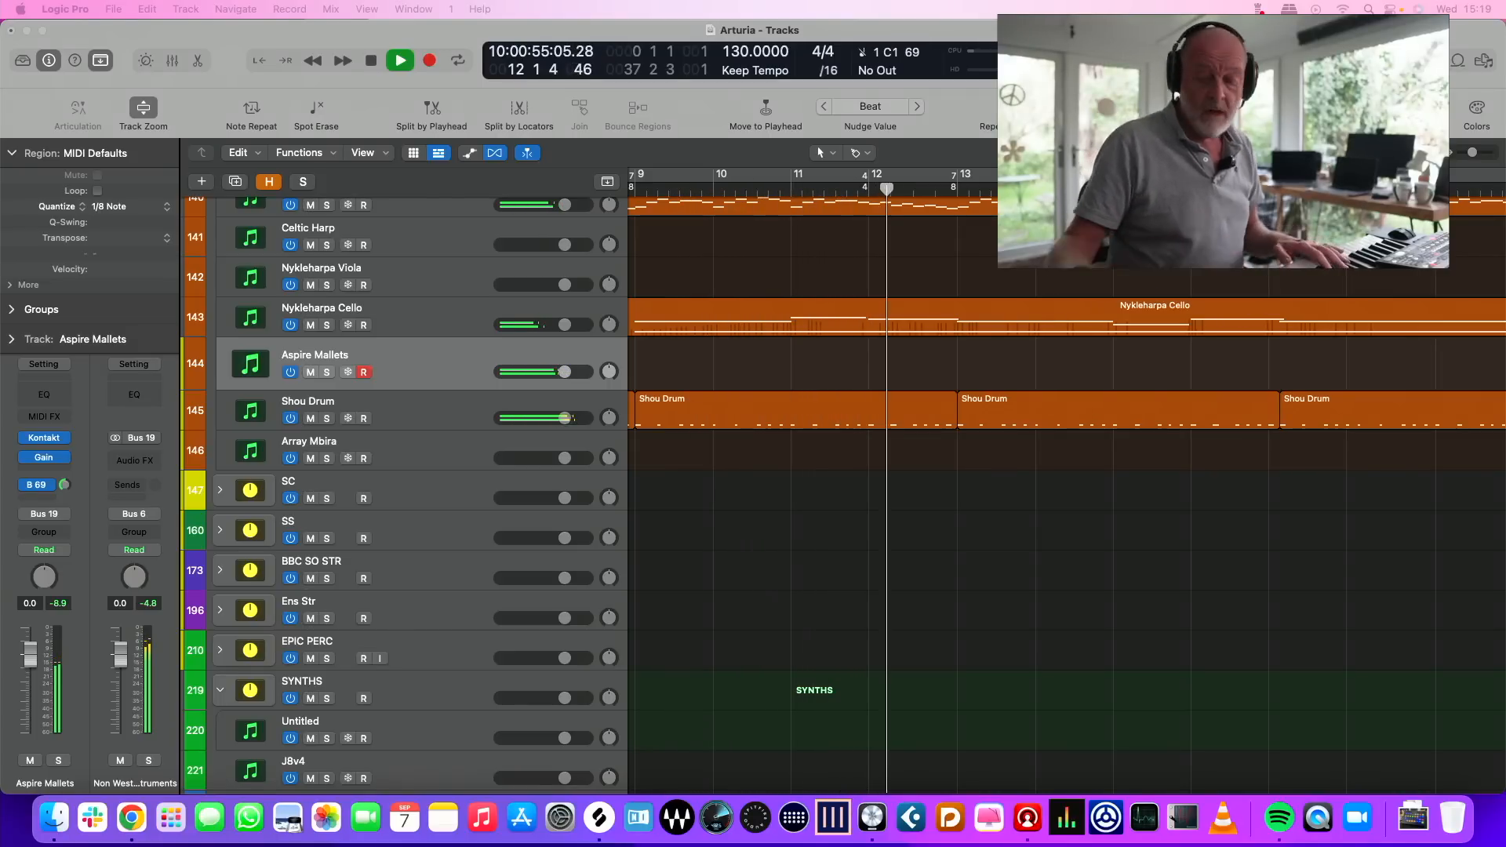
{"action": "key", "text": "space"}
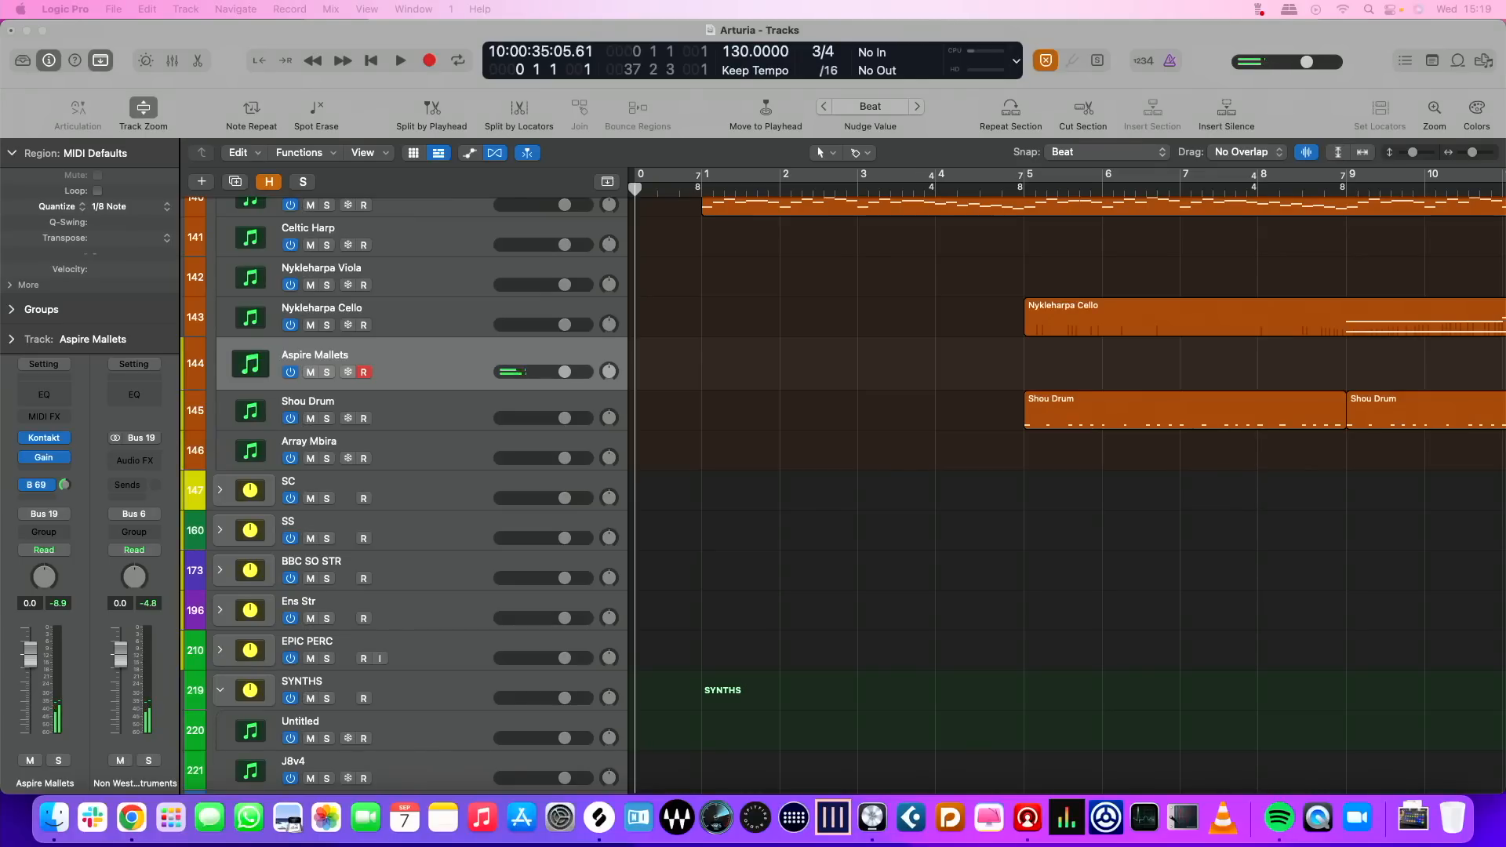
{"action": "key", "text": "r"}
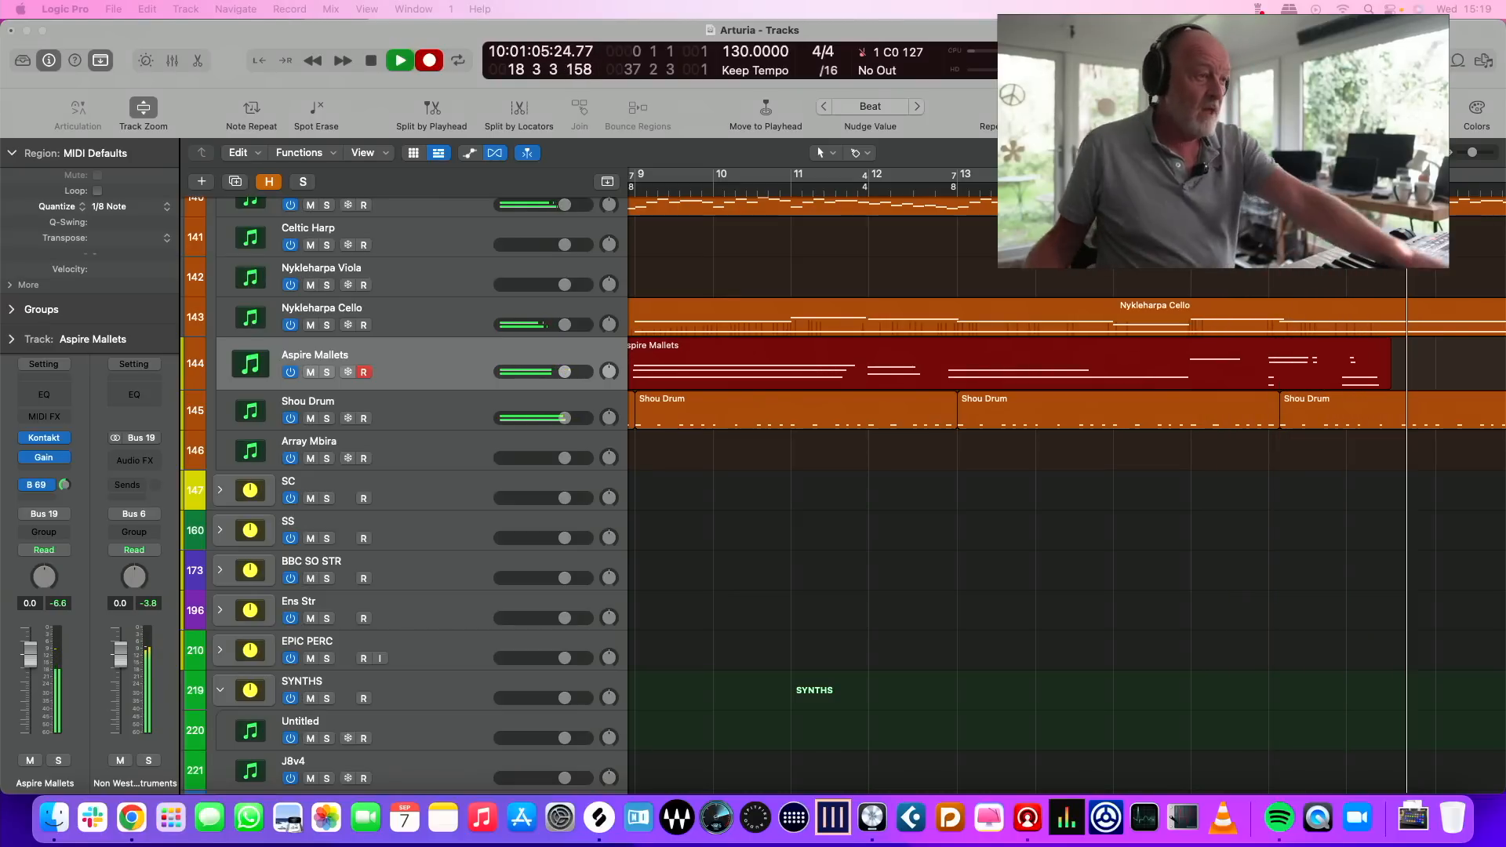
{"action": "key", "text": "space"}
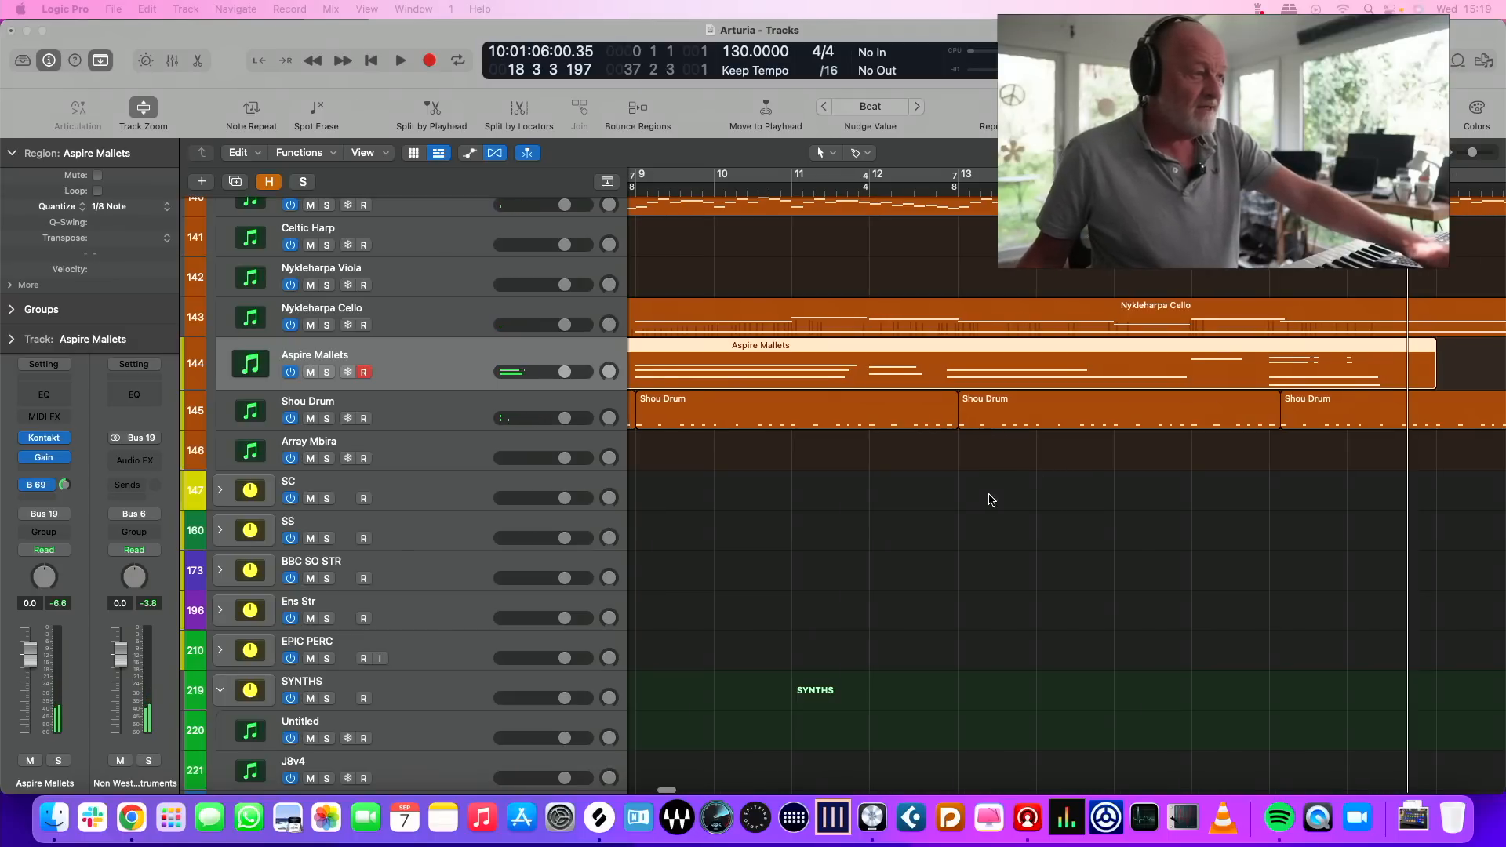
Record a new Aspire Mallets take over the playback from about bar 5, ending around bar 25
{"action": "scroll", "coordinate": [1012, 492], "scroll_direction": "left", "scroll_amount": 9}
{"action": "left_click", "coordinate": [1012, 491], "text": "shift"}
{"action": "scroll", "coordinate": [1010, 489], "scroll_direction": "right", "scroll_amount": 2}
{"action": "left_click", "coordinate": [886, 185]}
{"action": "key", "text": "r"}
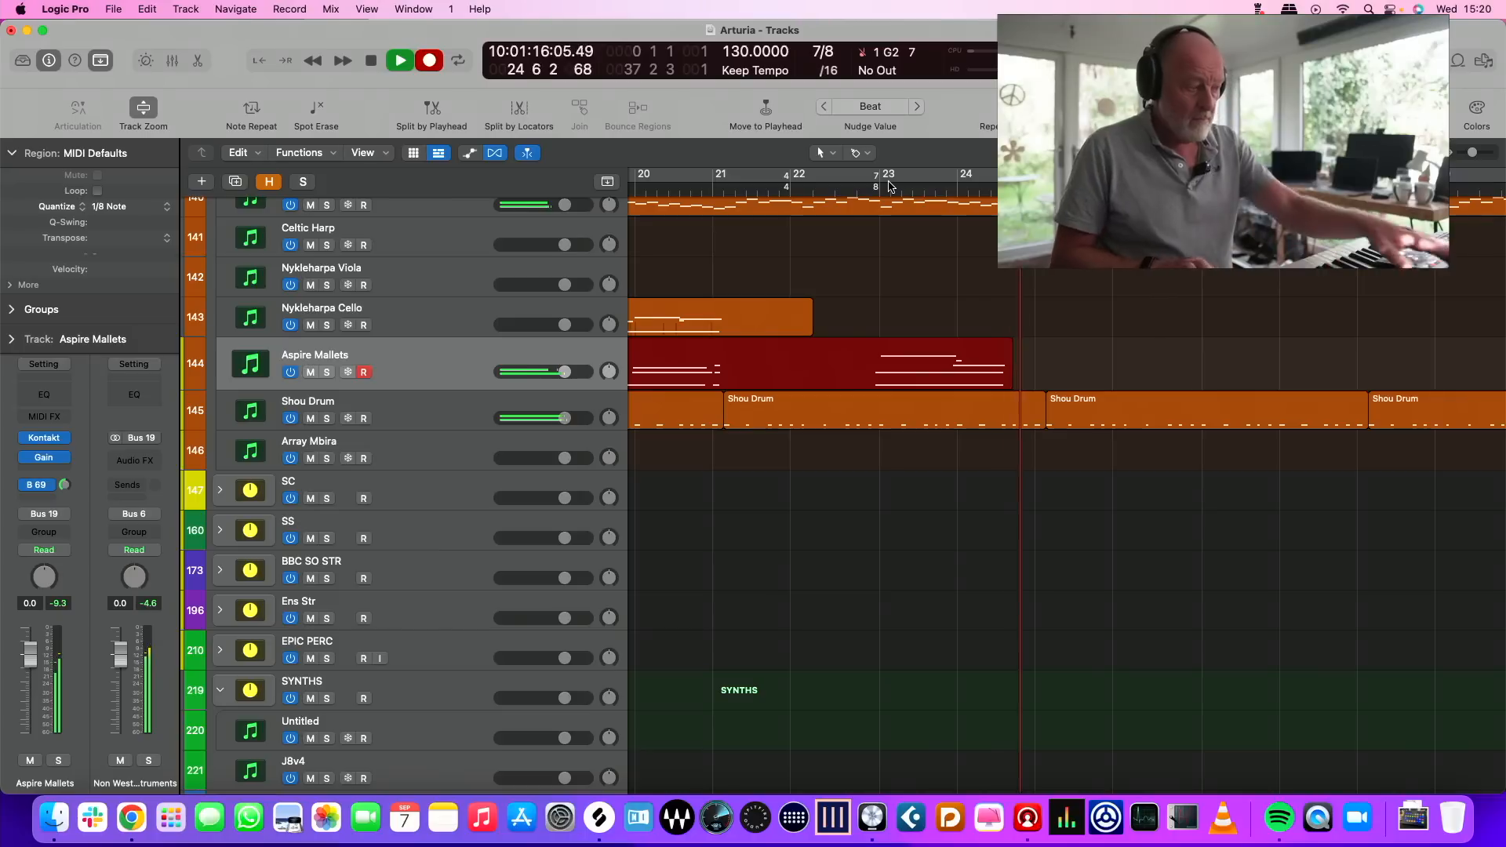
{"action": "key", "text": "space"}
Select the Array Mbira track and examine its Kontakt instrument's Strummer, Pickup and Mics controls, then close the instrument window
{"action": "scroll", "coordinate": [694, 329], "scroll_direction": "left", "scroll_amount": 10}
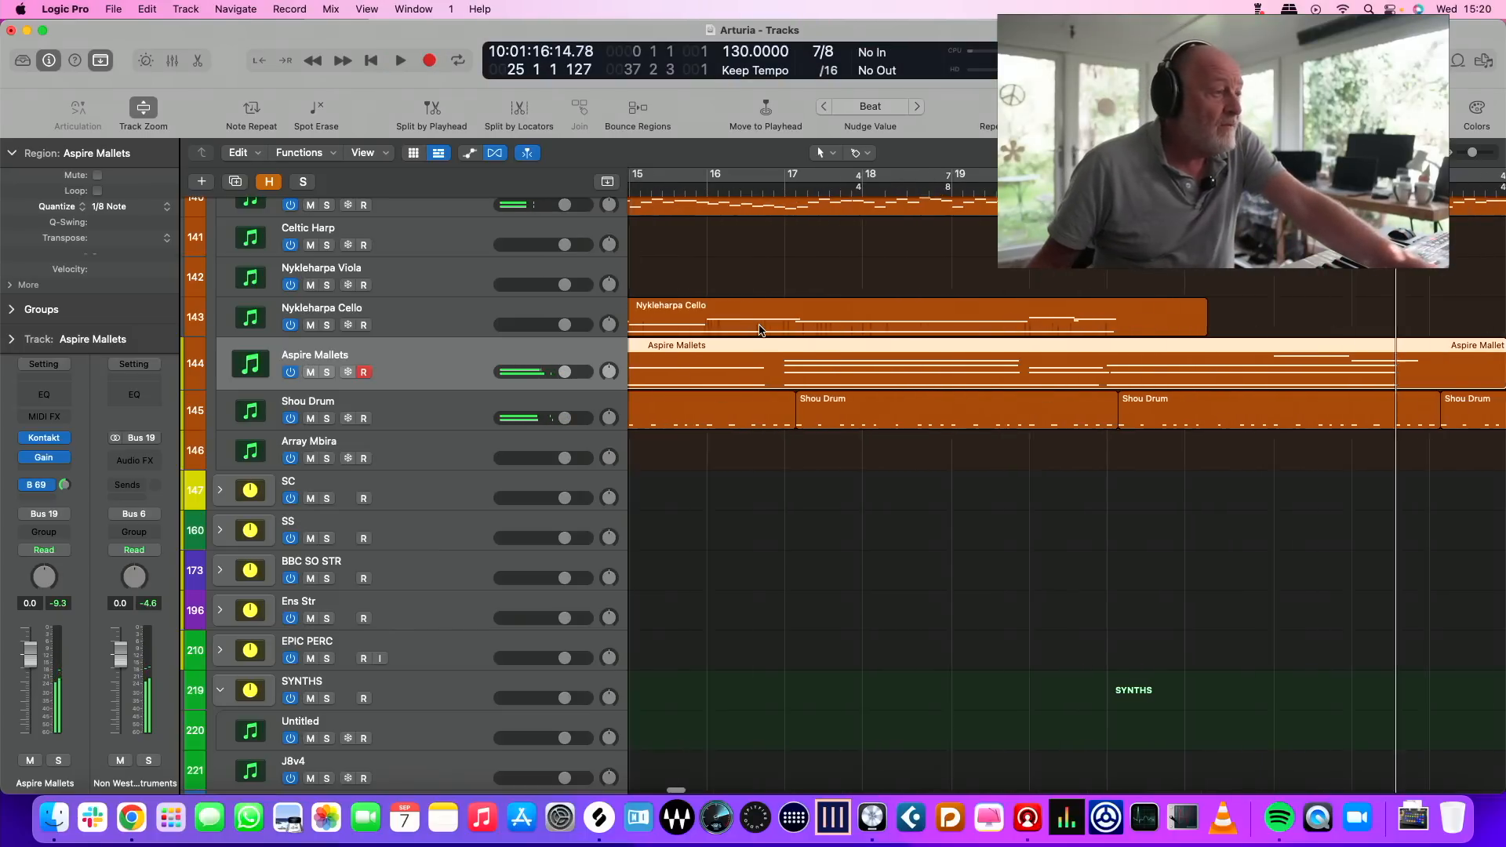
{"action": "left_click", "coordinate": [407, 463]}
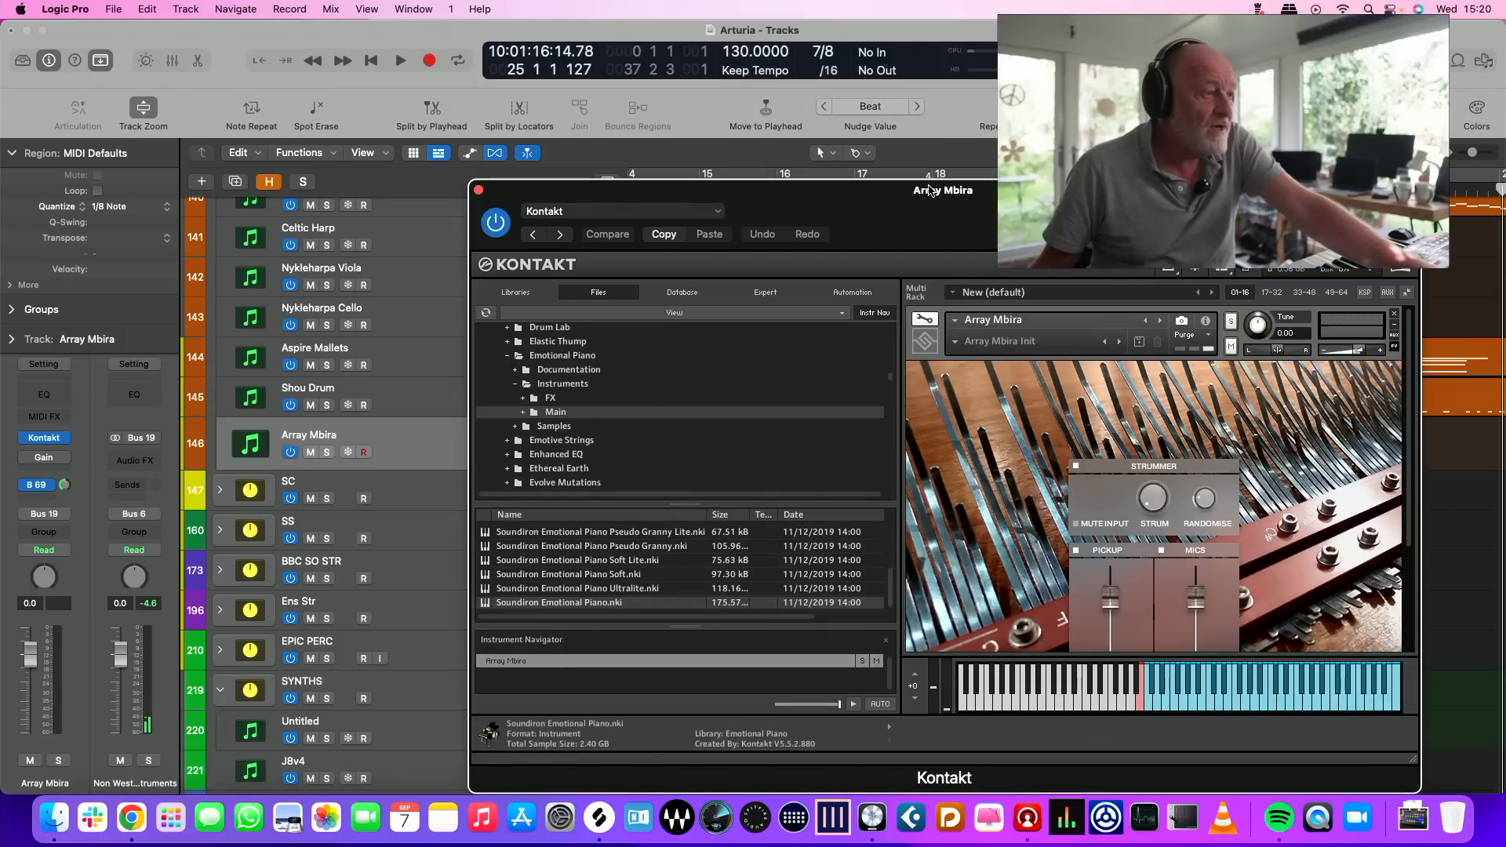
{"action": "left_click_drag", "start_coordinate": [929, 190], "coordinate": [784, 93]}
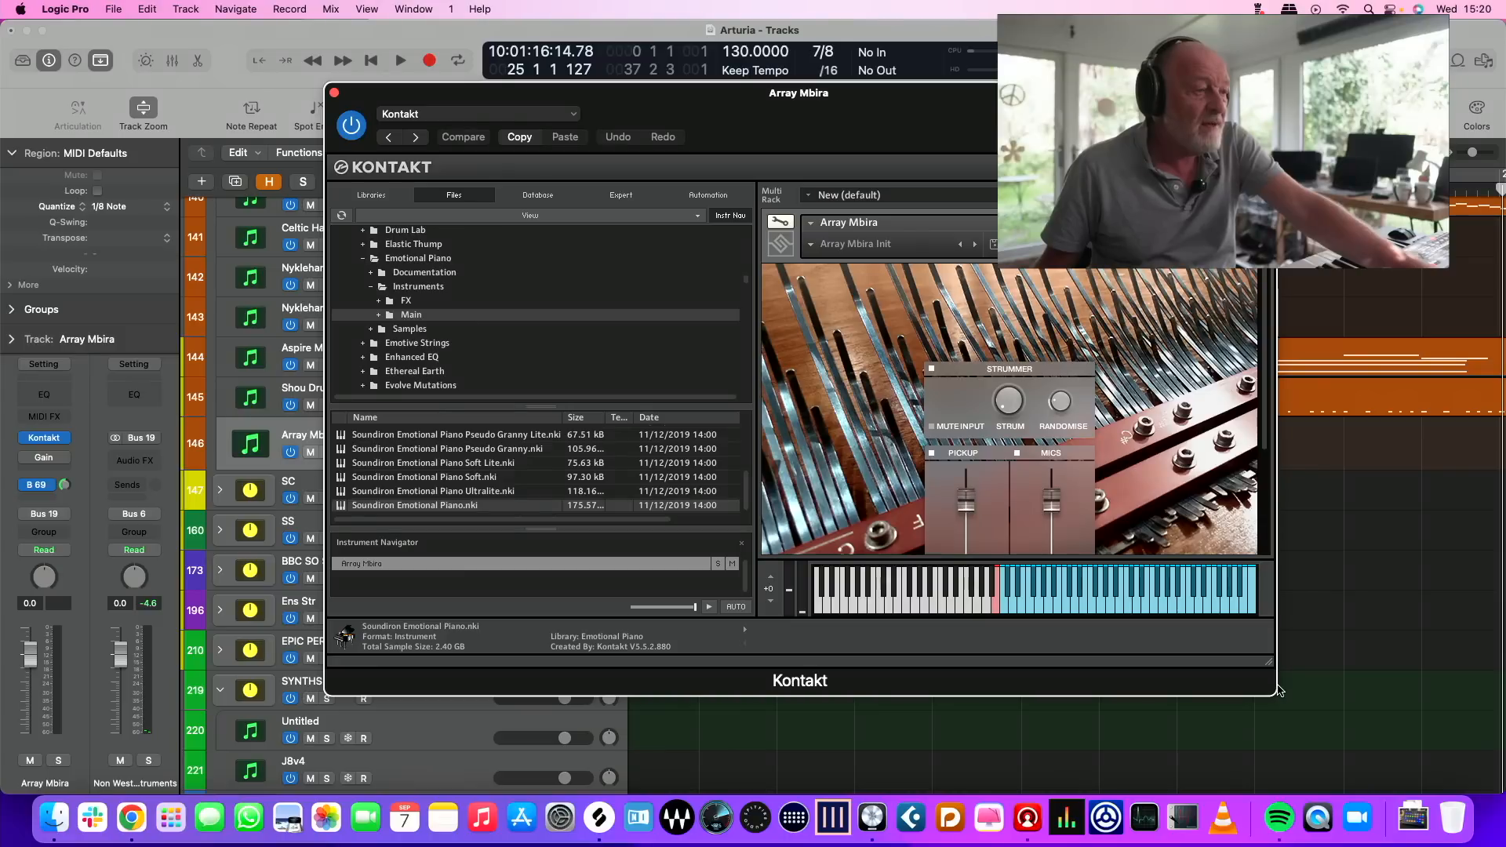
{"action": "left_click", "coordinate": [1391, 707]}
{"action": "left_click", "coordinate": [1272, 662]}
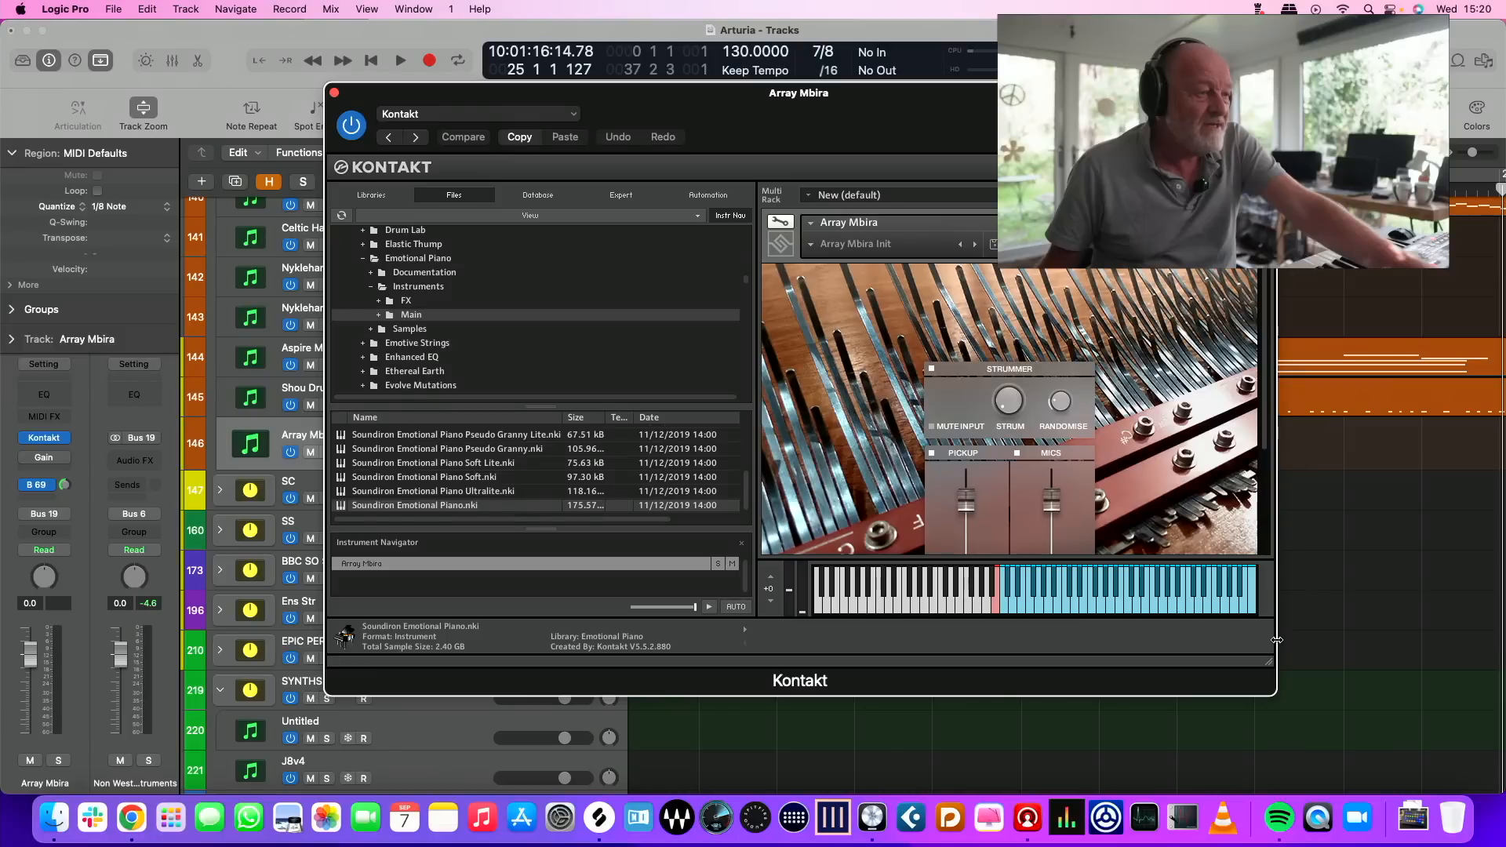
{"action": "scroll", "coordinate": [851, 451], "scroll_direction": "down", "scroll_amount": 3}
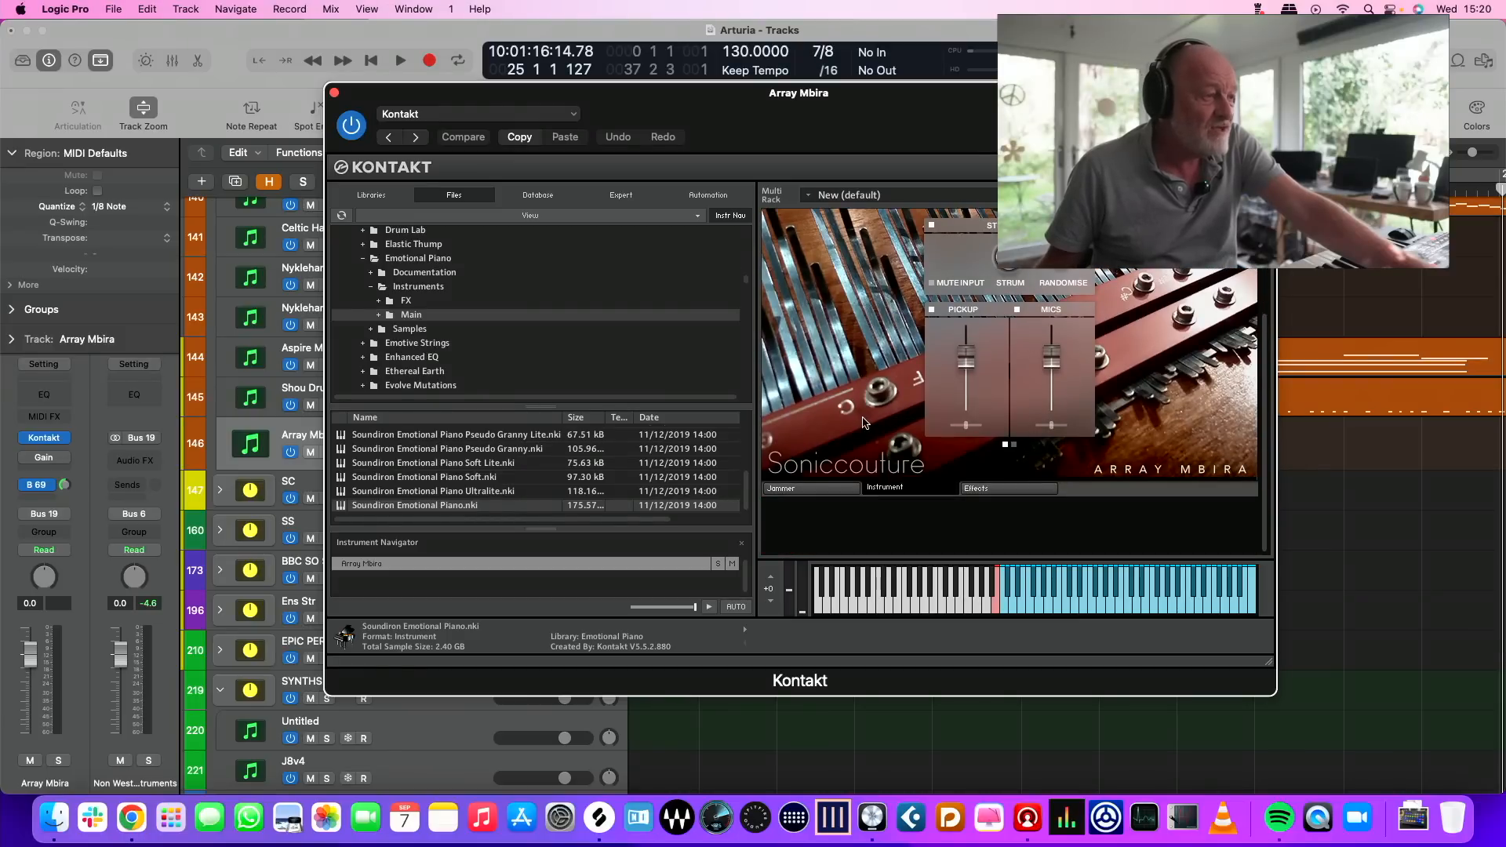
{"action": "scroll", "coordinate": [863, 425], "scroll_direction": "up", "scroll_amount": 2}
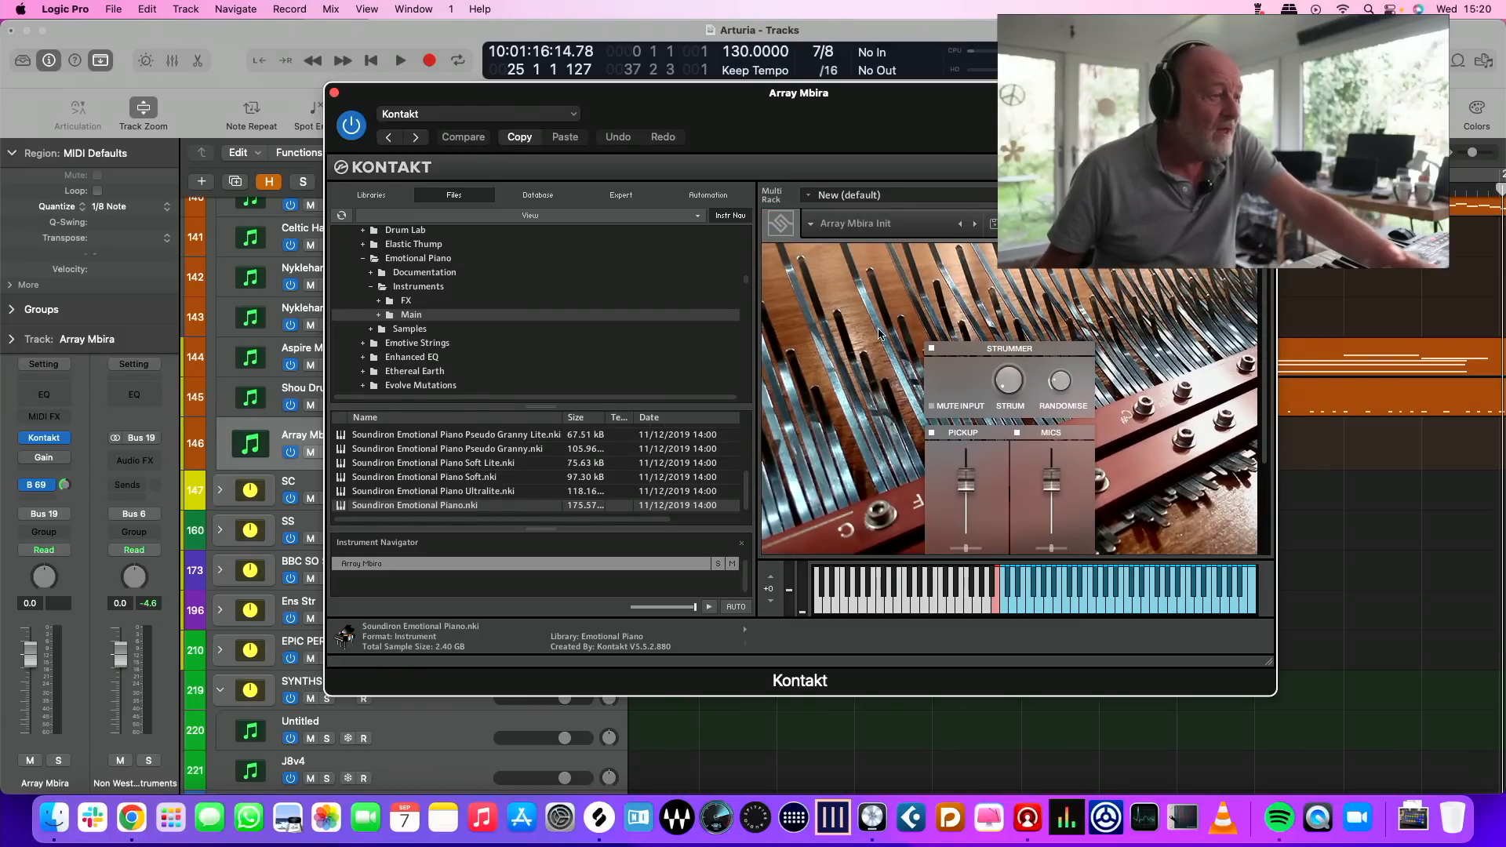
{"action": "scroll", "coordinate": [923, 384], "scroll_direction": "down", "scroll_amount": 2}
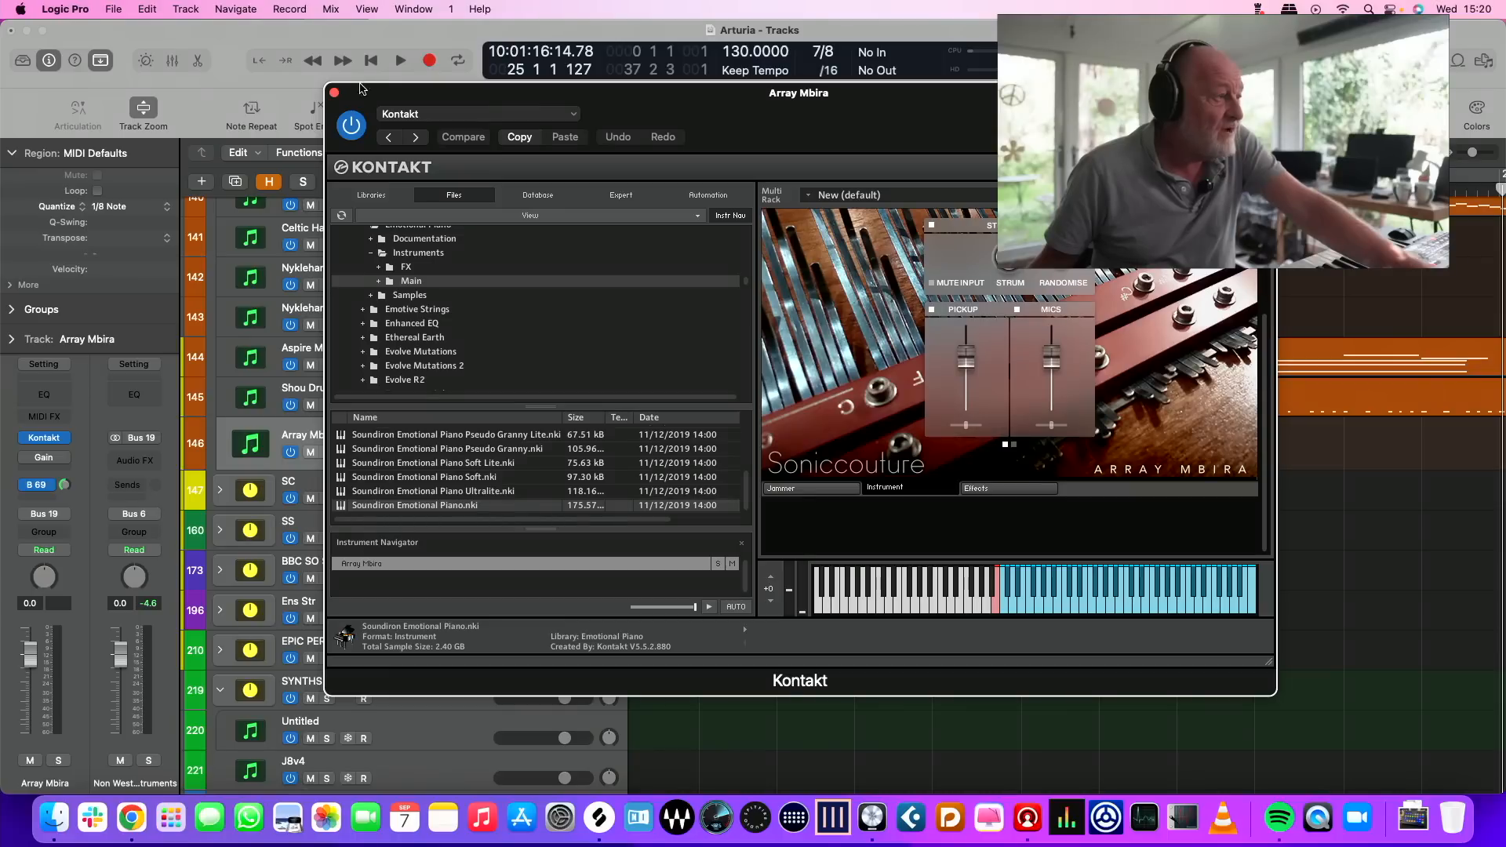
{"action": "left_click", "coordinate": [334, 92]}
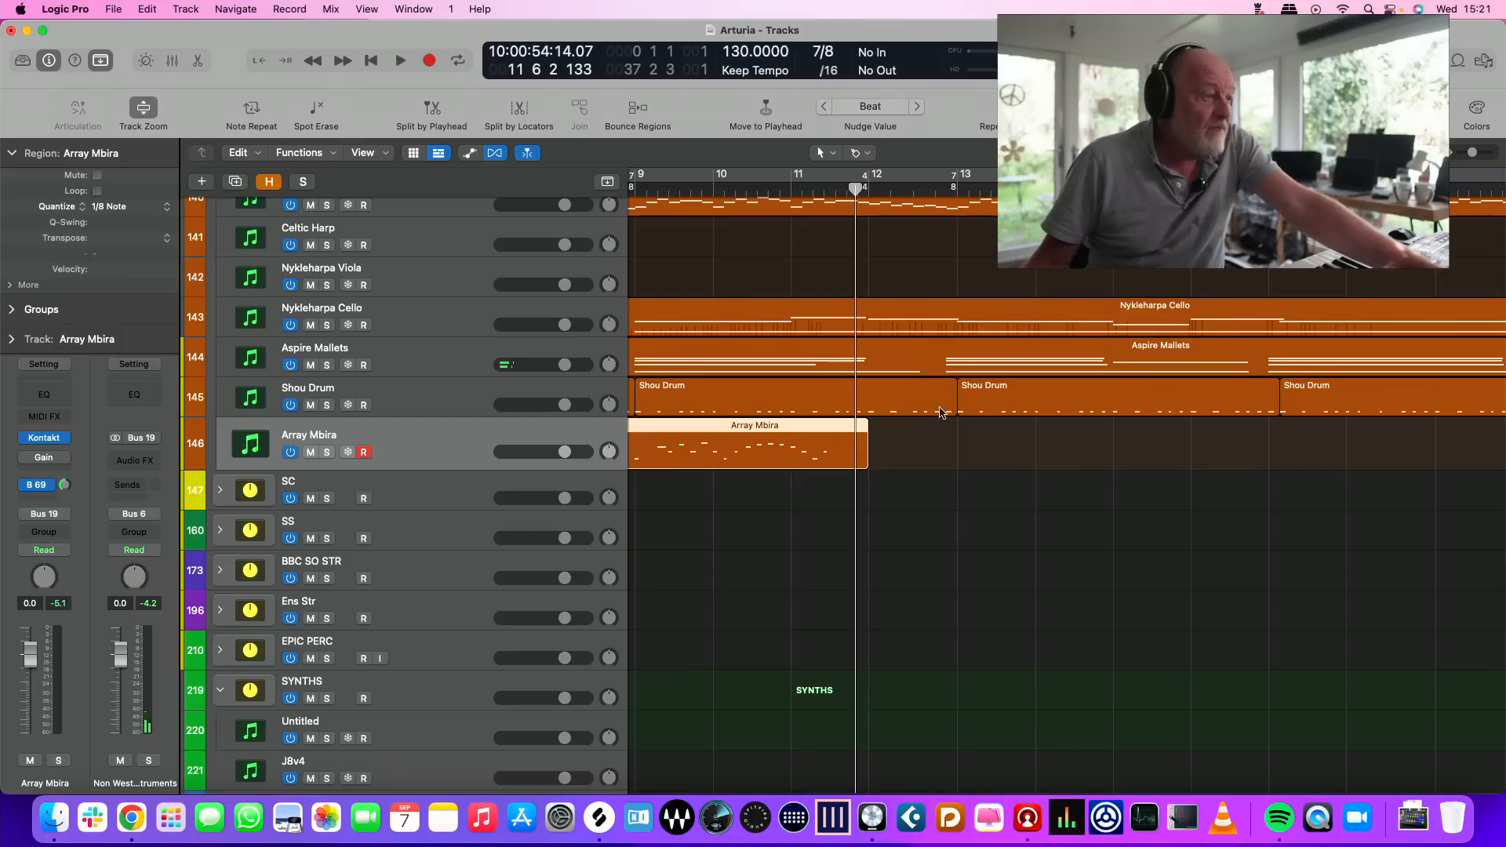
Play the piece from the start and trim the Array Mbira region so it runs only from bar 5 to bar 9
{"action": "scroll", "coordinate": [994, 452], "scroll_direction": "left", "scroll_amount": 10}
{"action": "scroll", "coordinate": [994, 453], "scroll_direction": "left", "scroll_amount": 2}
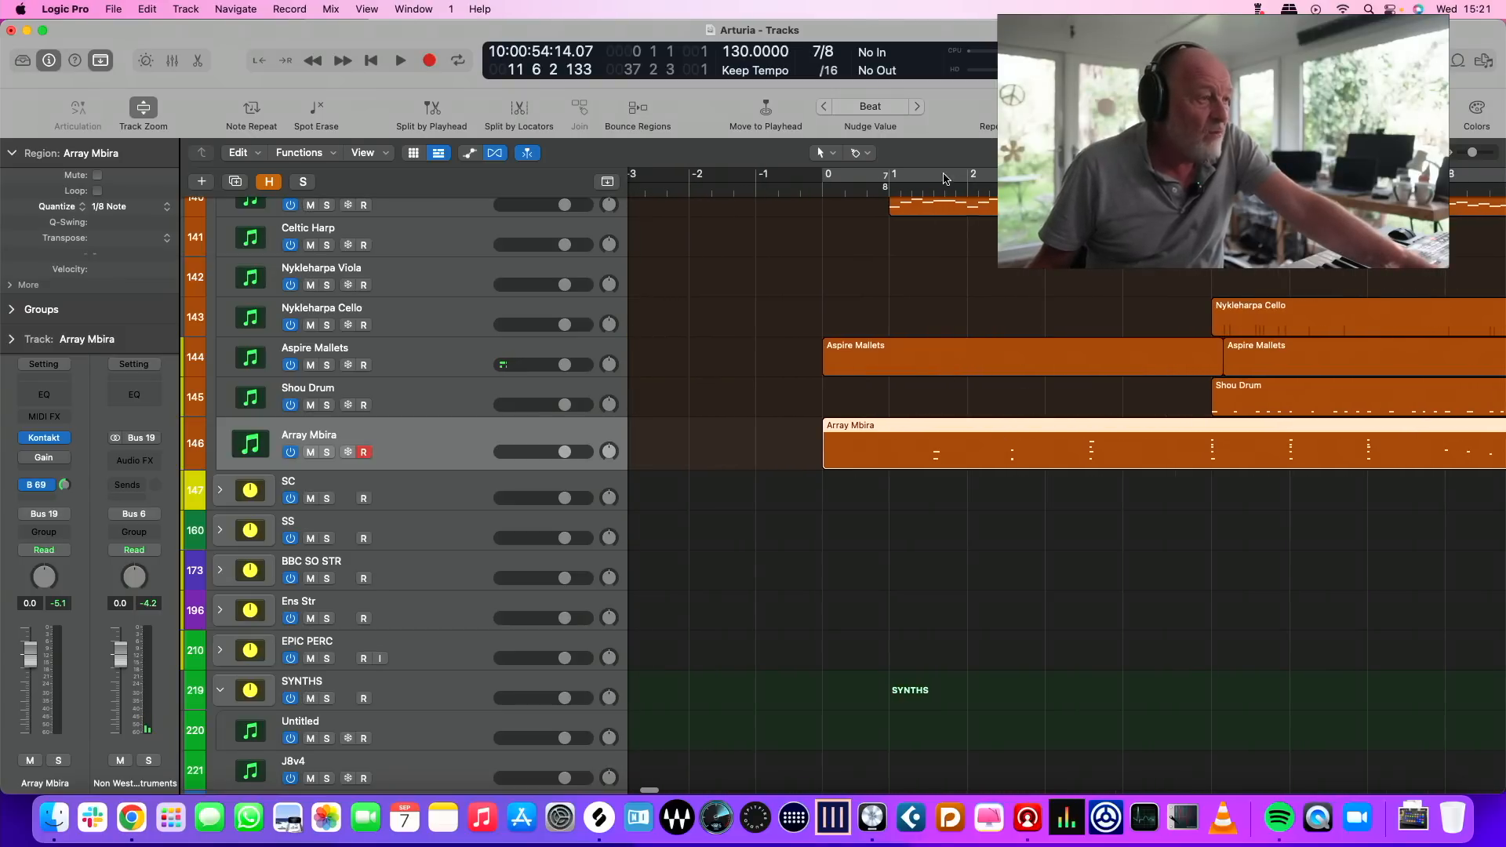
{"action": "left_click", "coordinate": [862, 181]}
{"action": "key", "text": "space"}
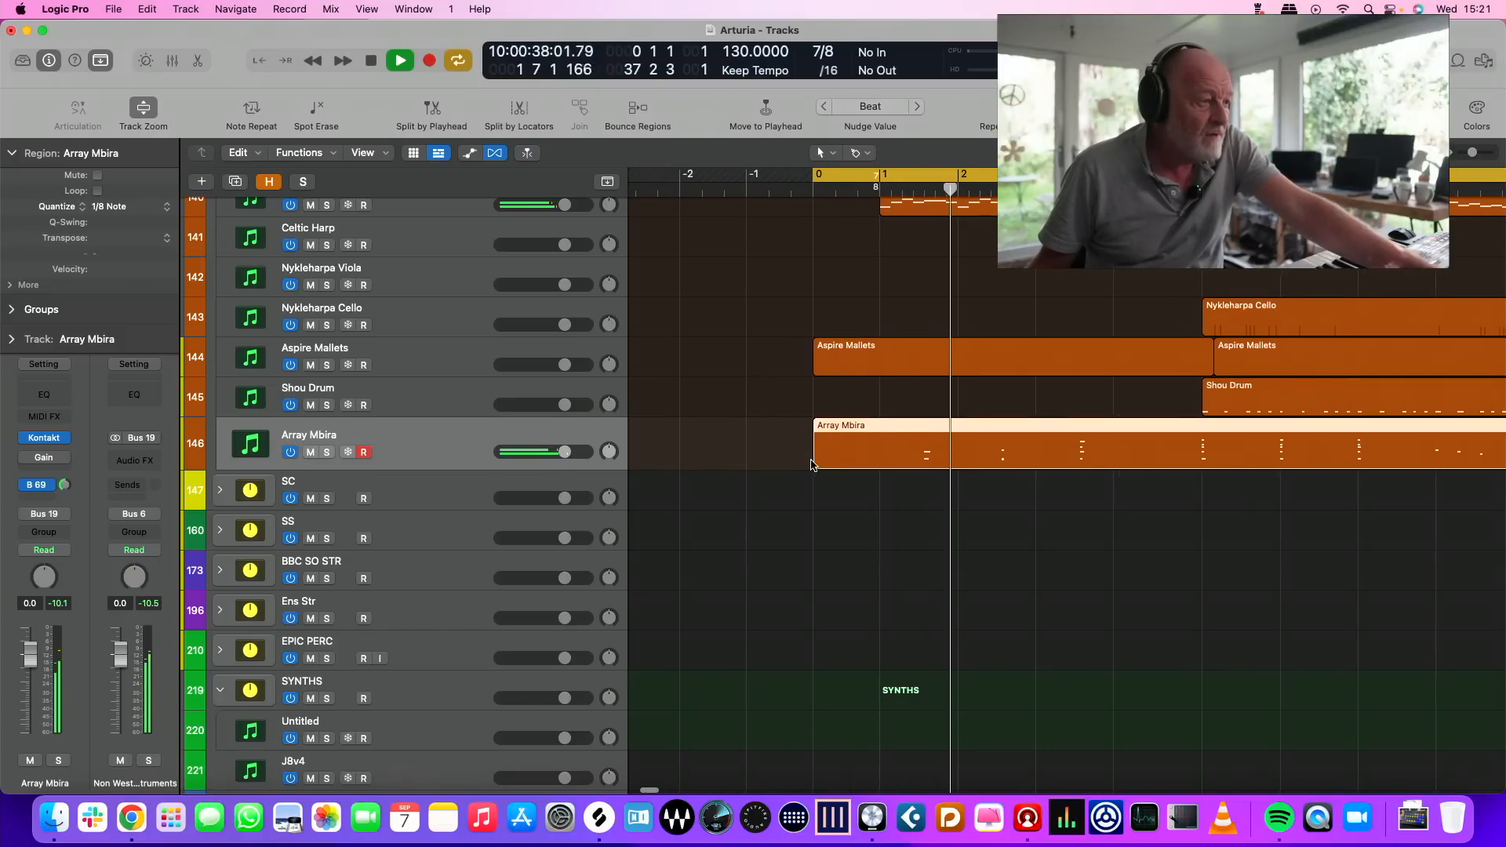
{"action": "scroll", "coordinate": [812, 464], "scroll_direction": "down", "scroll_amount": 1}
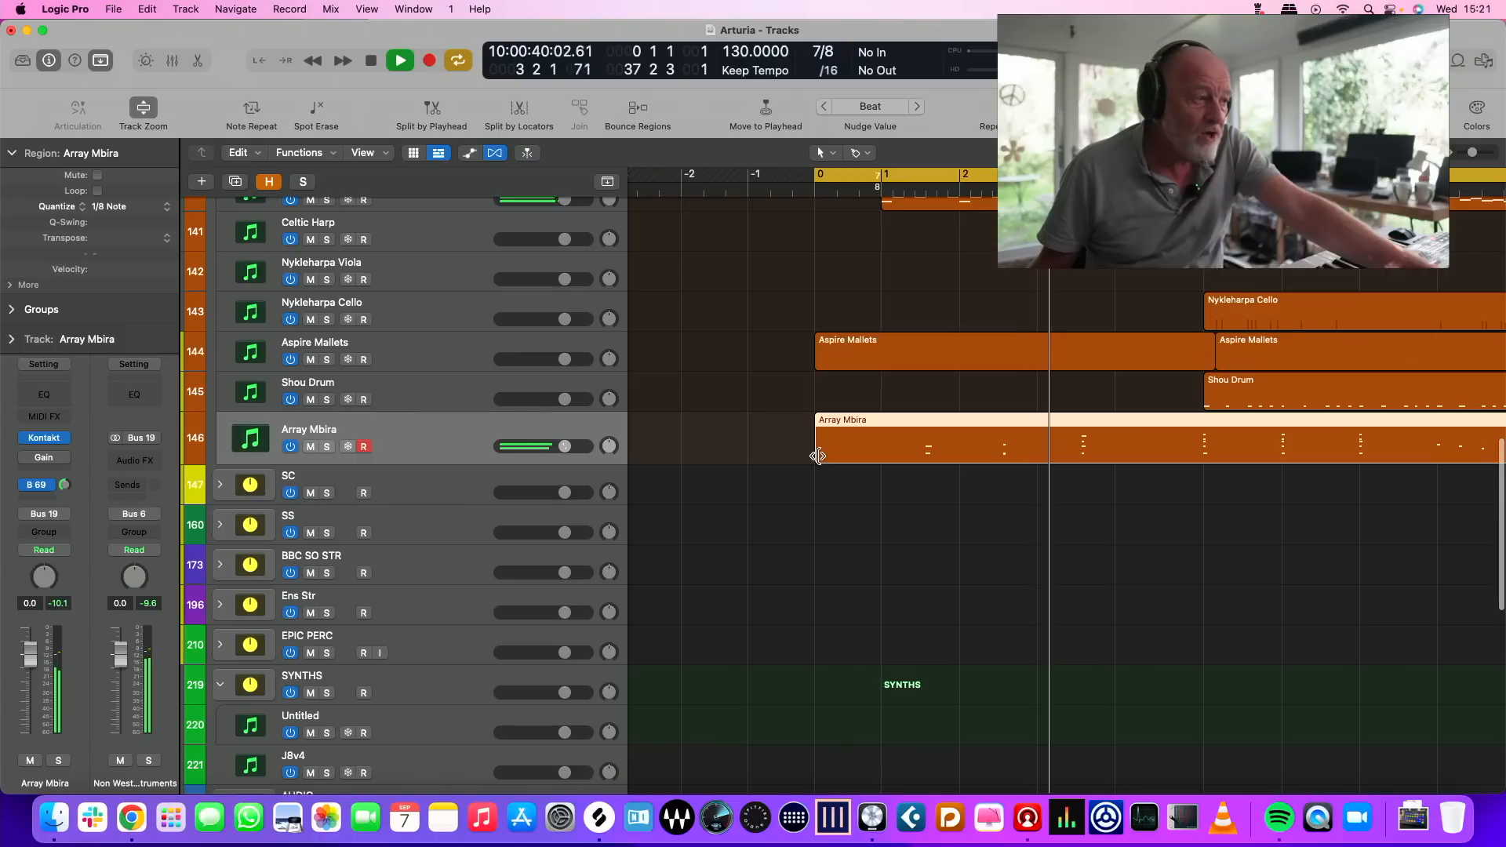
{"action": "left_click_drag", "start_coordinate": [818, 455], "coordinate": [1191, 471]}
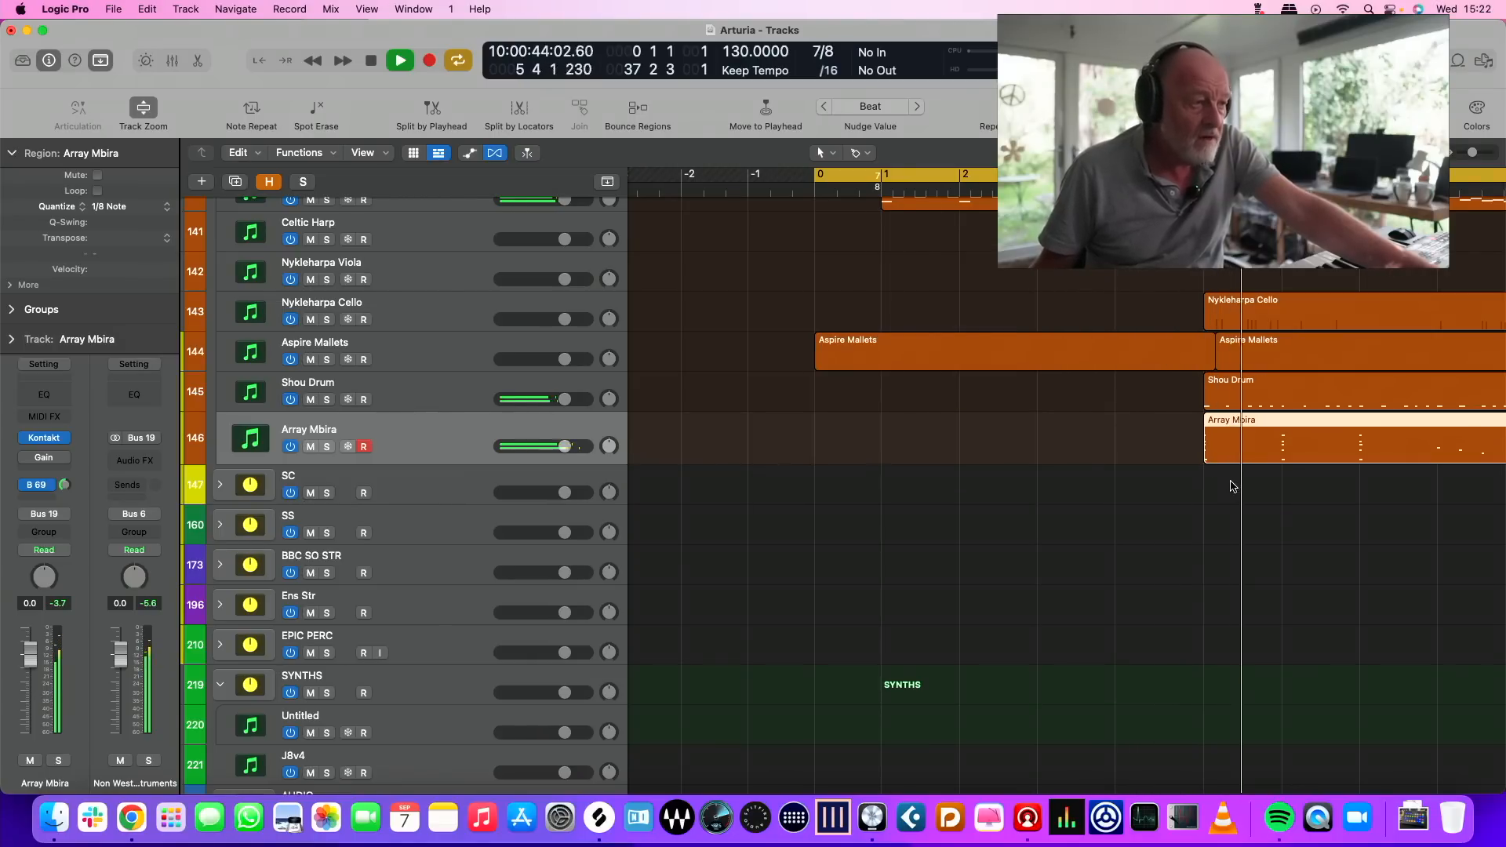
{"action": "scroll", "coordinate": [1231, 481], "scroll_direction": "right", "scroll_amount": 2}
{"action": "scroll", "coordinate": [1233, 485], "scroll_direction": "right", "scroll_amount": 6}
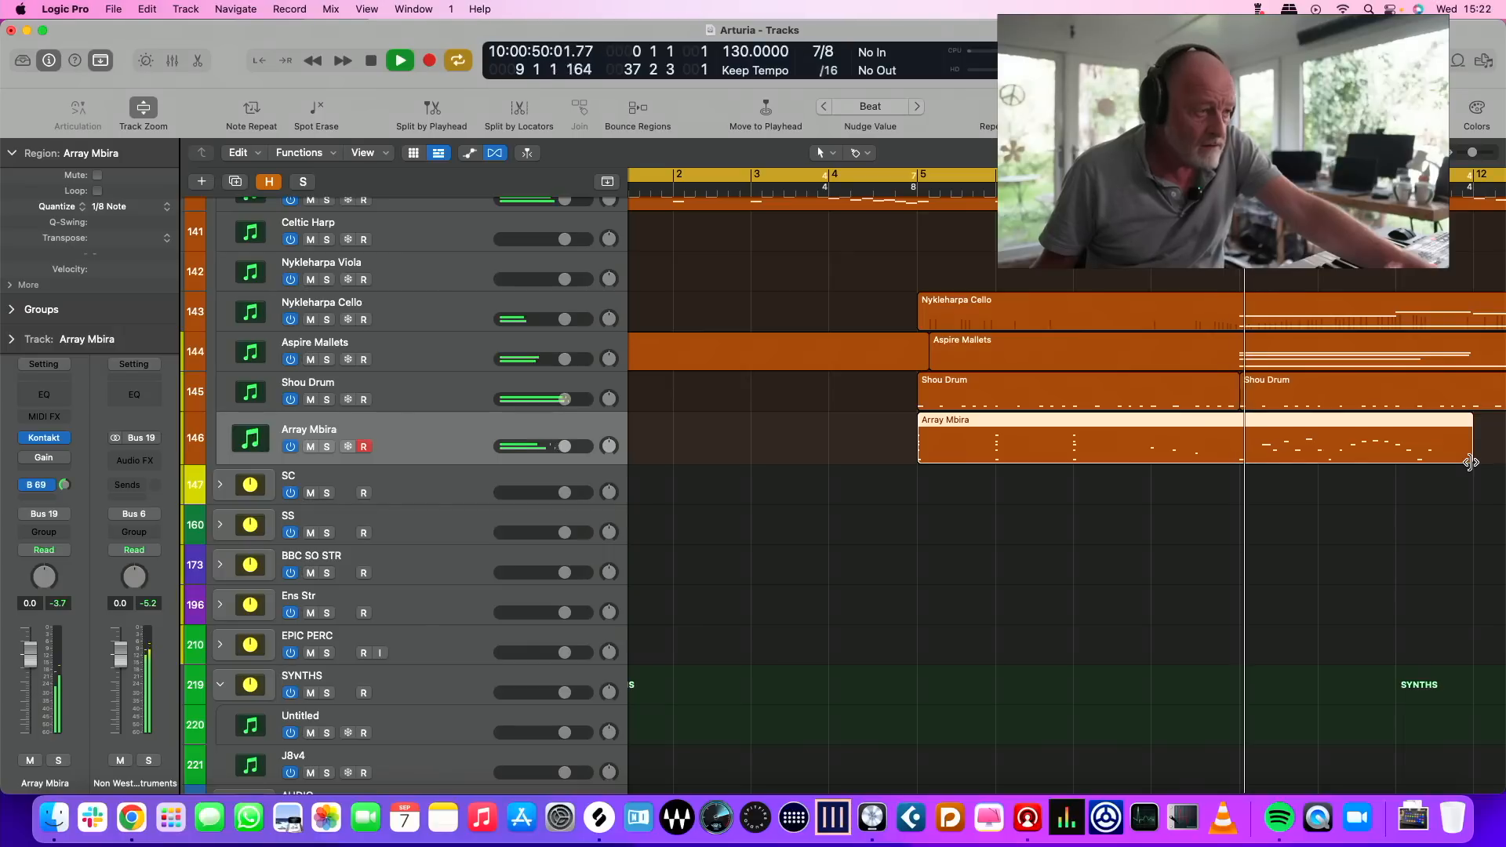
{"action": "left_click_drag", "start_coordinate": [1471, 463], "coordinate": [1239, 452]}
{"action": "key", "text": "space"}
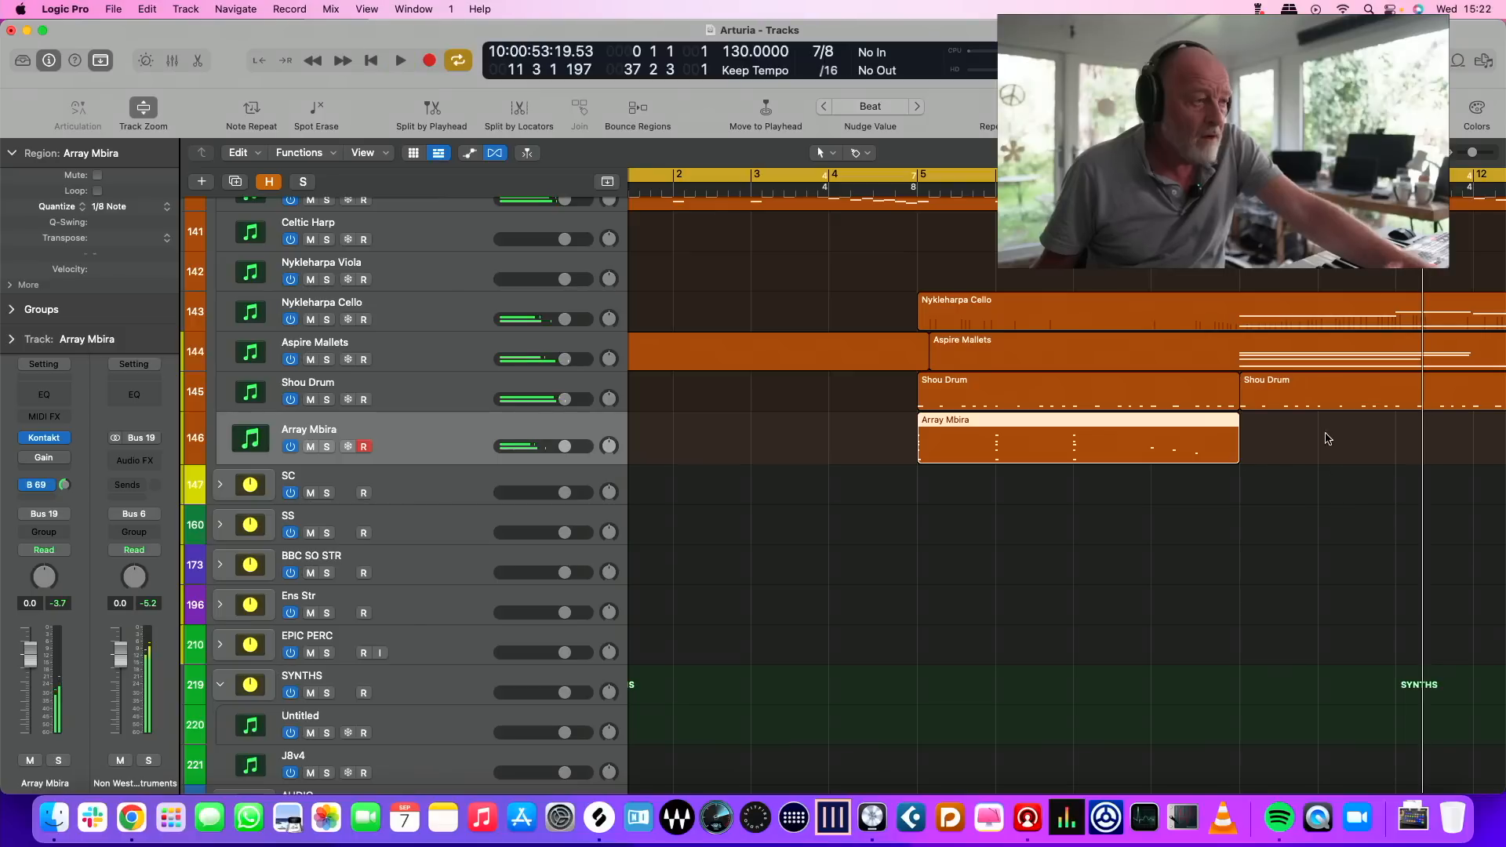
Place the playhead at bar 8 and create one External MIDI track below the Array Mbira track
{"action": "left_click", "coordinate": [1152, 191]}
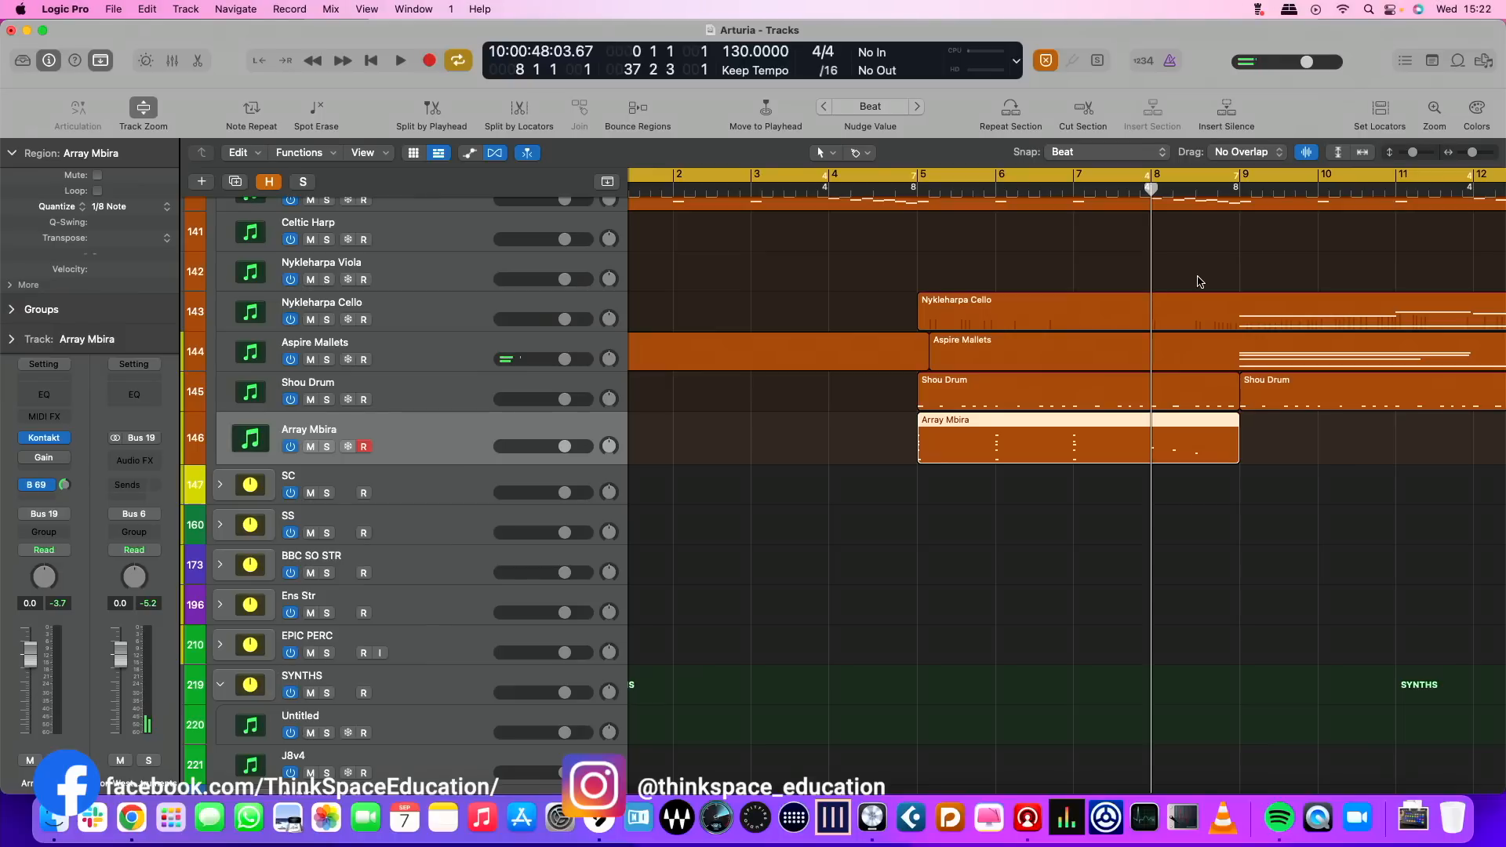
{"action": "scroll", "coordinate": [1224, 282], "scroll_direction": "right", "scroll_amount": 2}
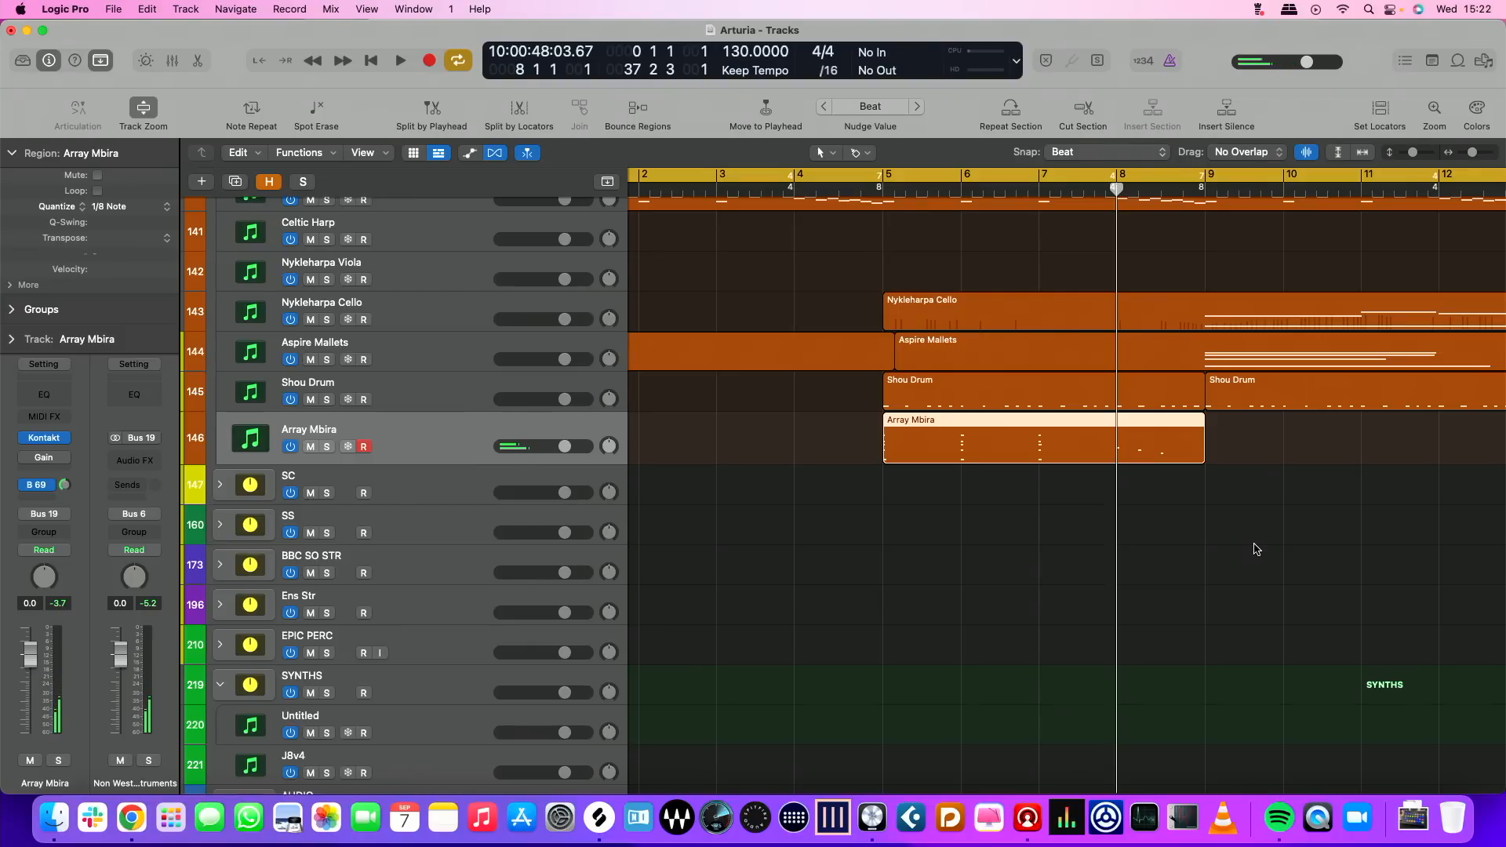
{"action": "scroll", "coordinate": [1215, 549], "scroll_direction": "right", "scroll_amount": 5}
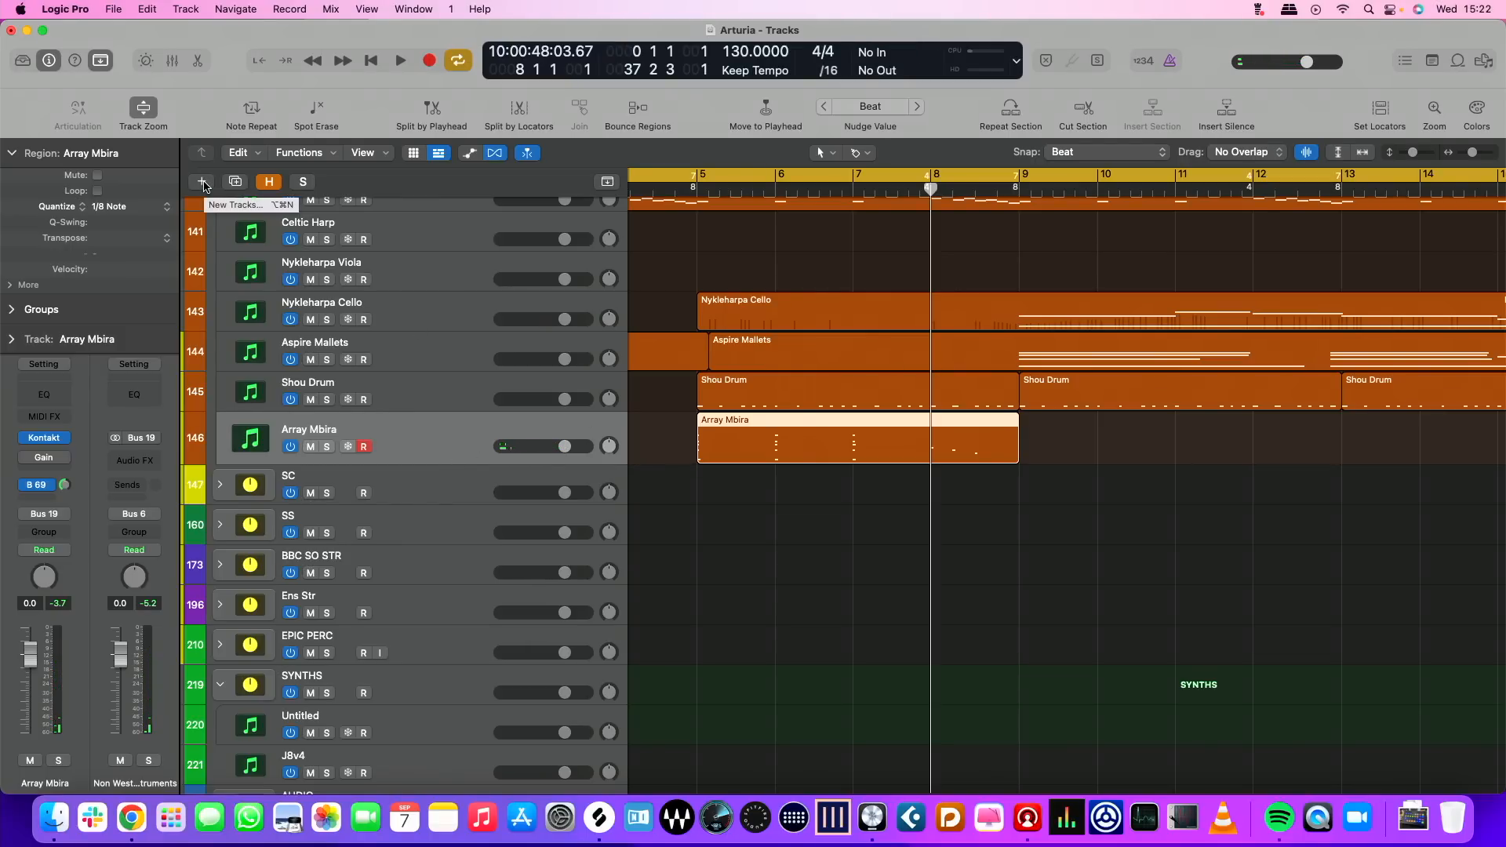
{"action": "left_click", "coordinate": [203, 183]}
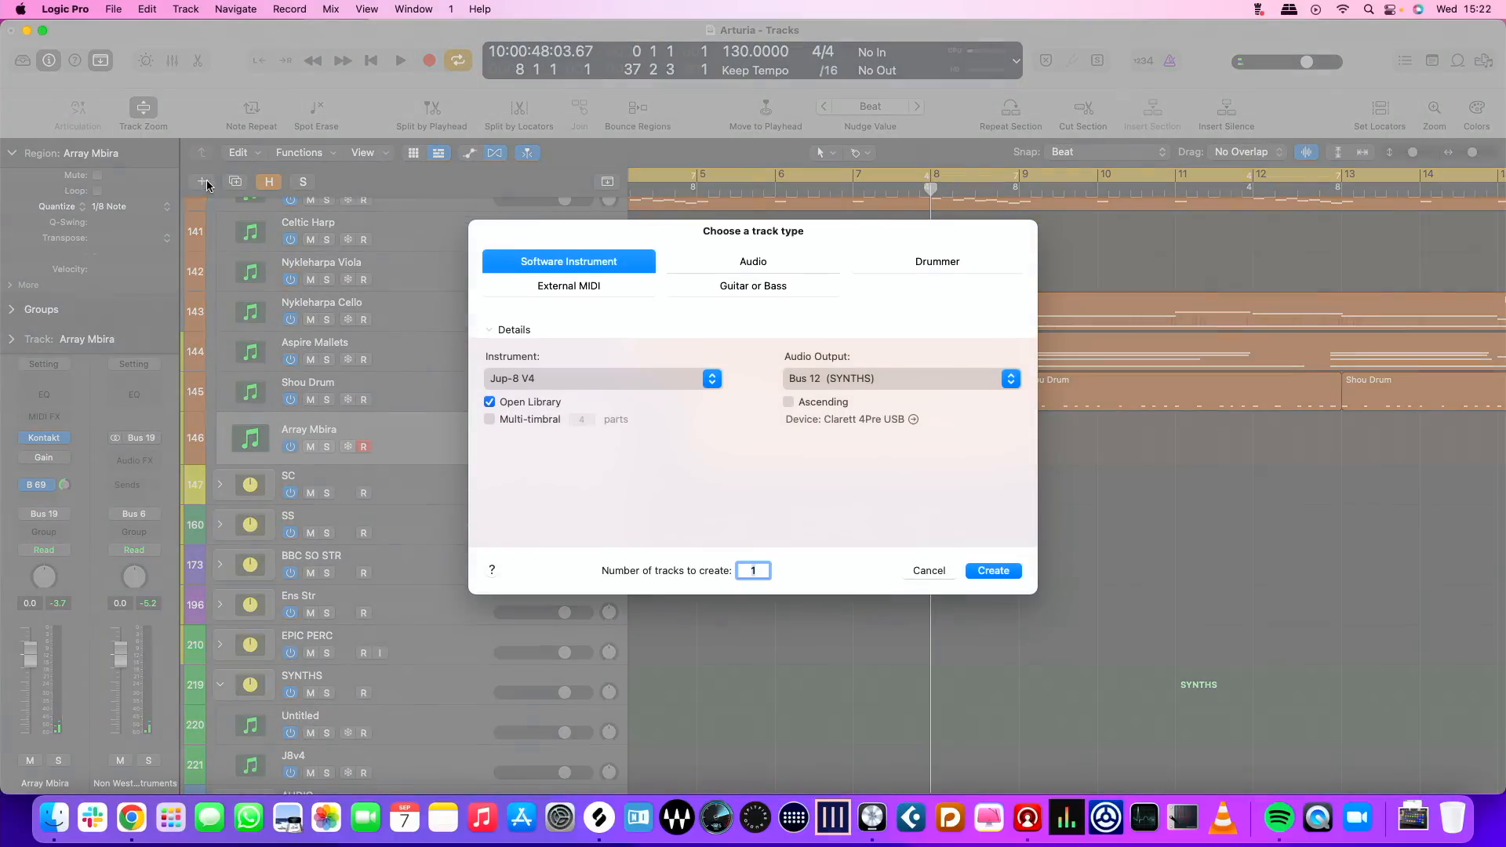
{"action": "left_click", "coordinate": [597, 290]}
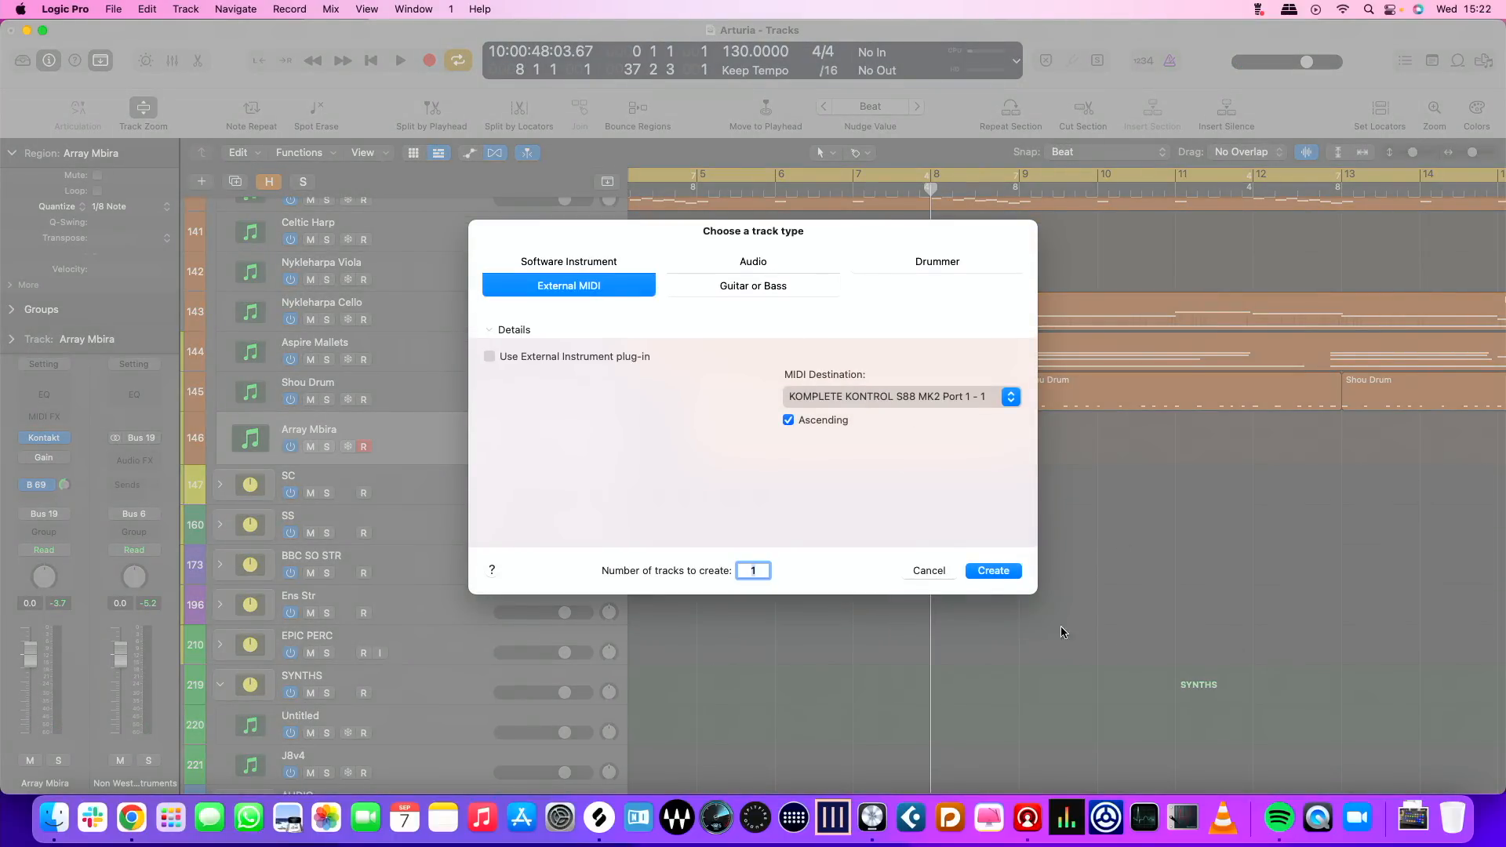
{"action": "left_click", "coordinate": [996, 571]}
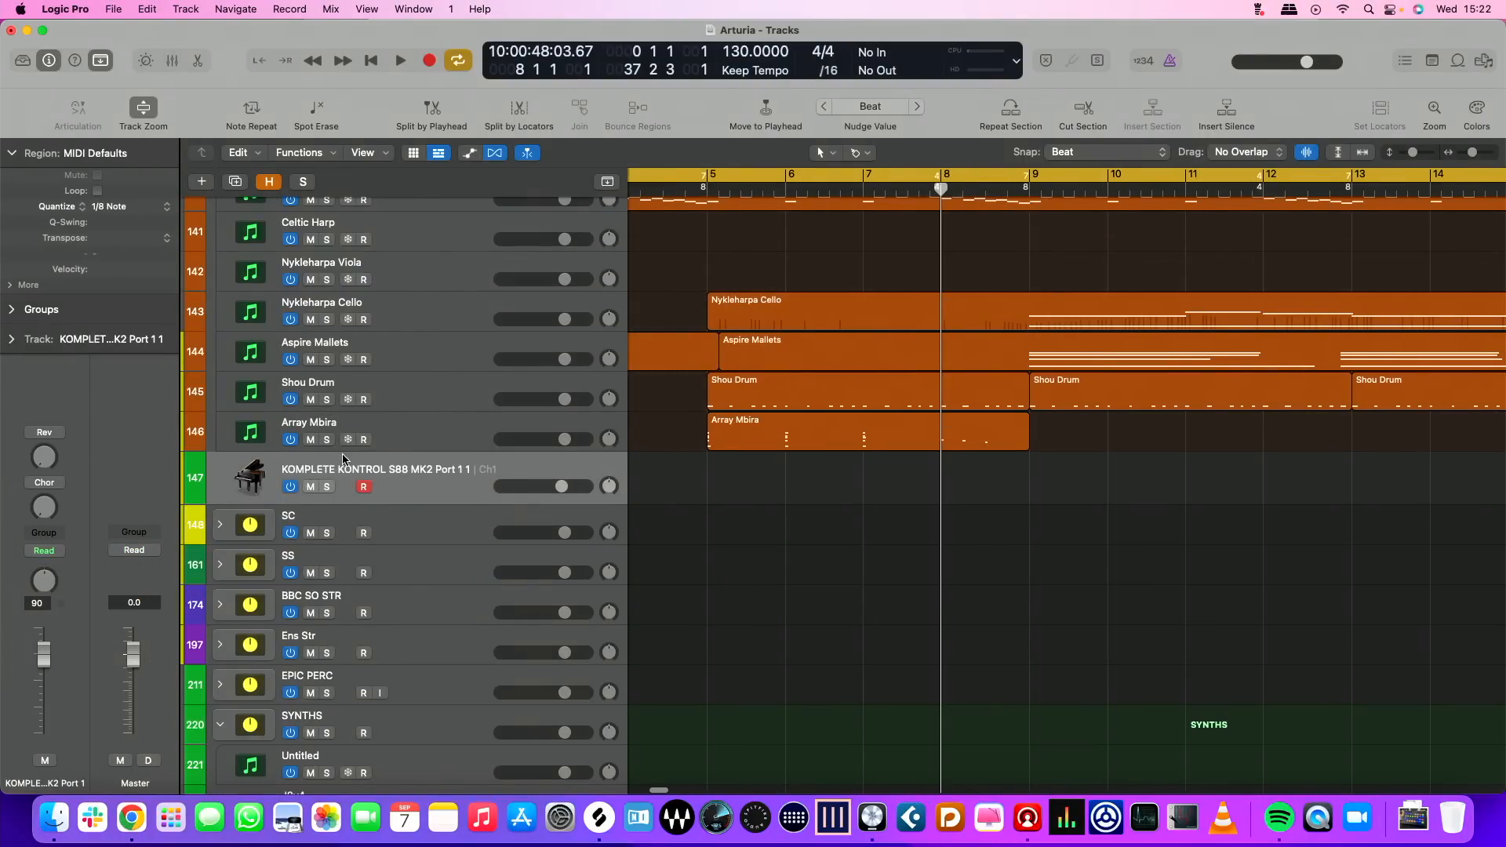
Reassign the new External MIDI track to the existing Array Mbira (Inst 204) software instrument channel
{"action": "right_click", "coordinate": [425, 480]}
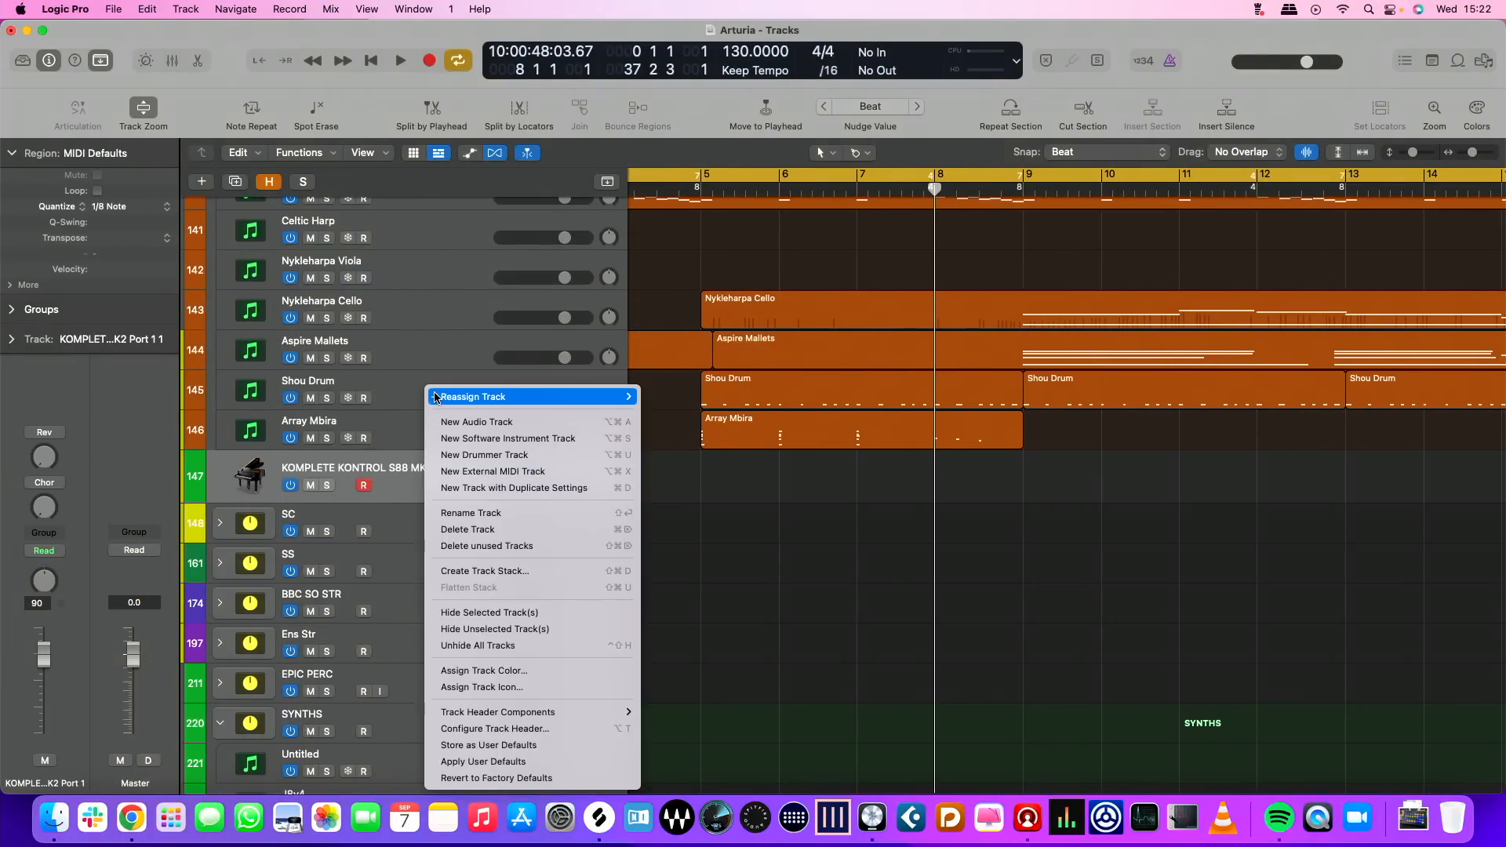
{"action": "mouse_move", "coordinate": [612, 397]}
{"action": "mouse_move", "coordinate": [695, 436]}
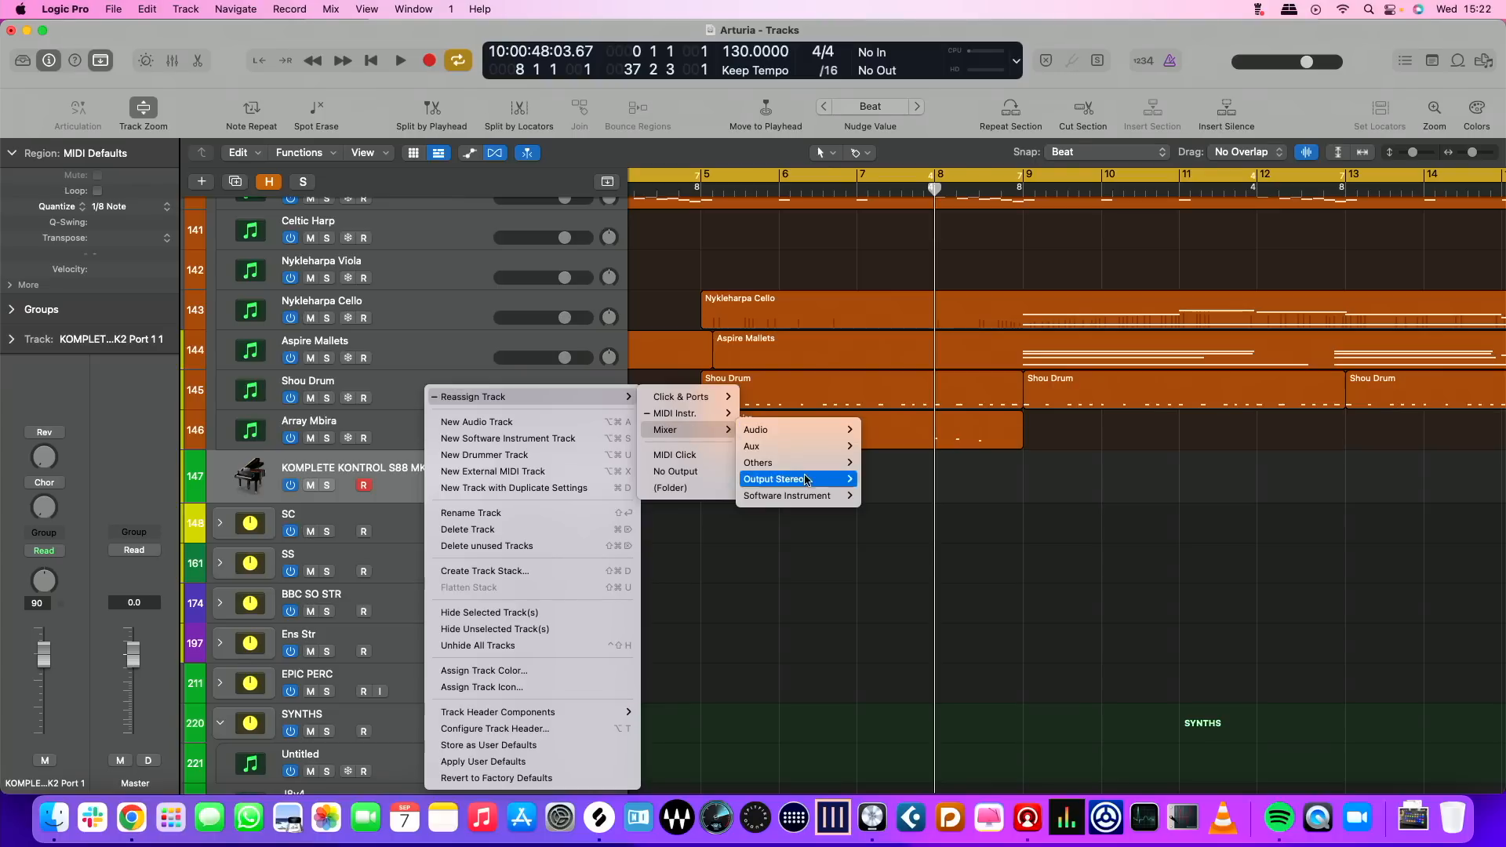
{"action": "mouse_move", "coordinate": [791, 496]}
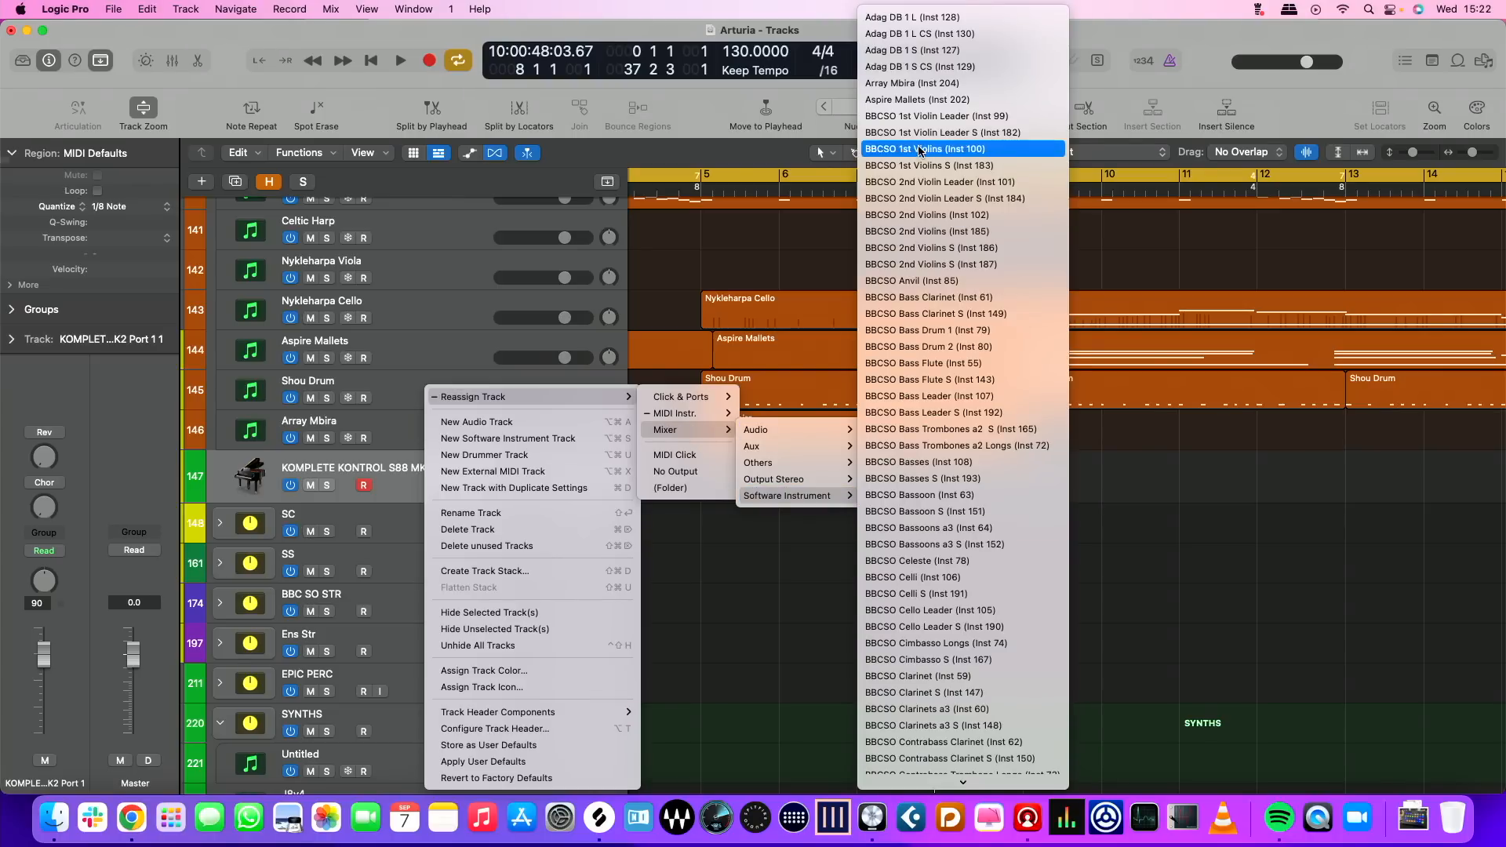
{"action": "left_click", "coordinate": [913, 83]}
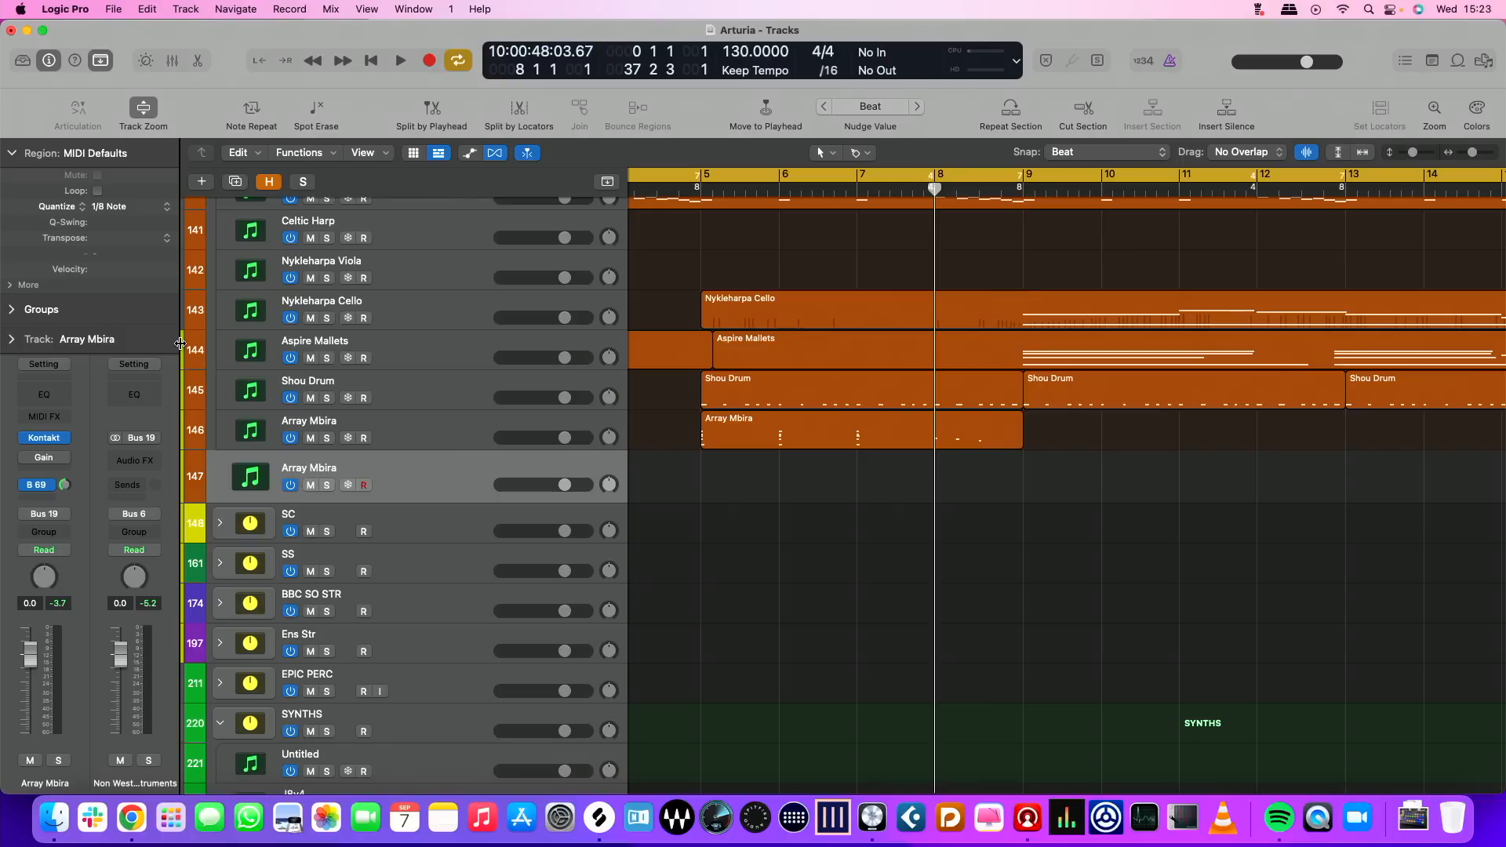
{"action": "scroll", "coordinate": [538, 487], "scroll_direction": "left", "scroll_amount": 1}
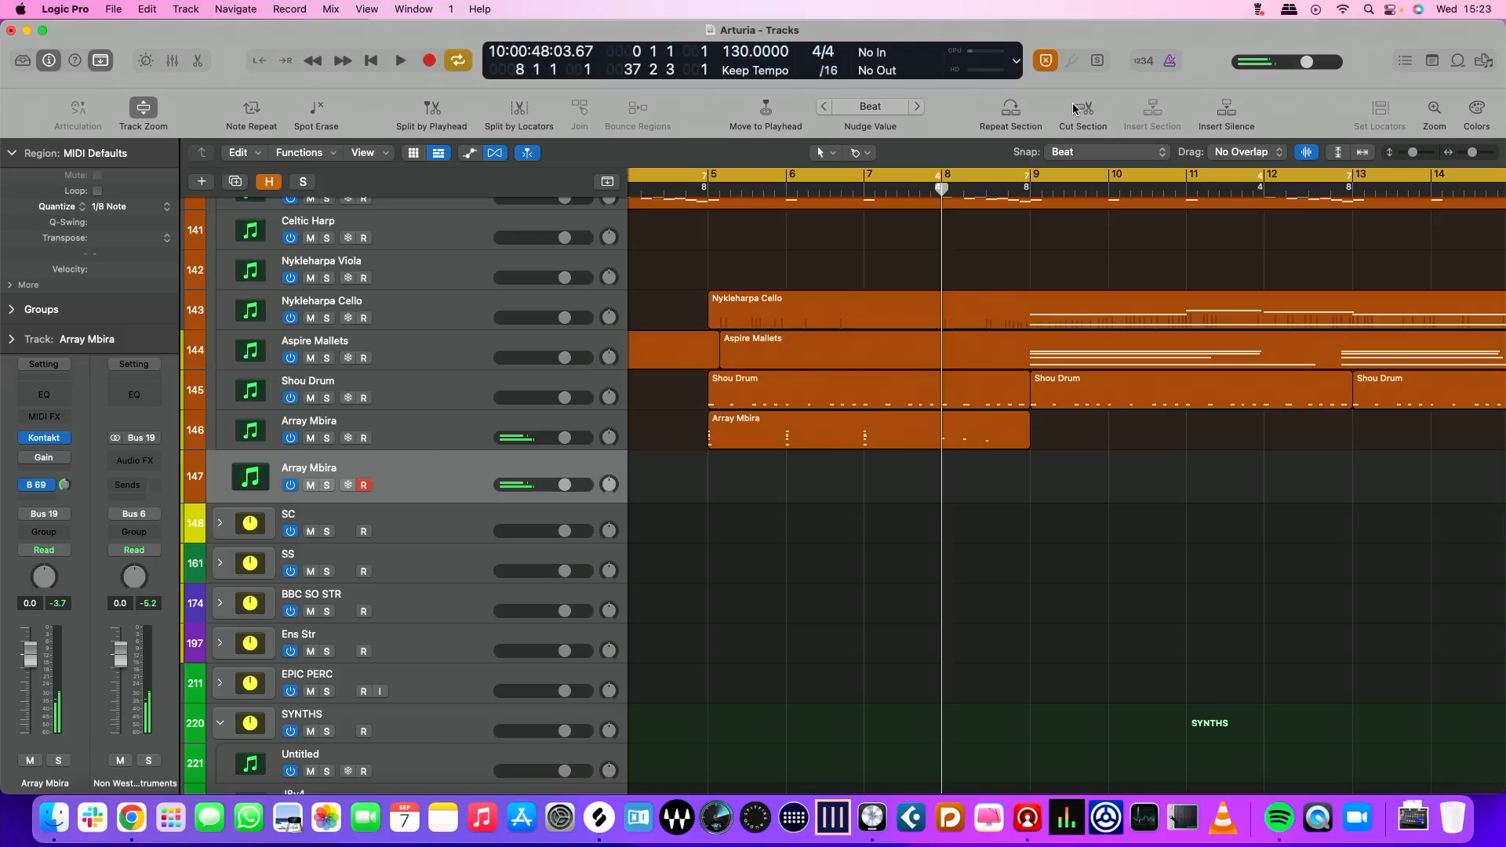
{"action": "key", "text": "space"}
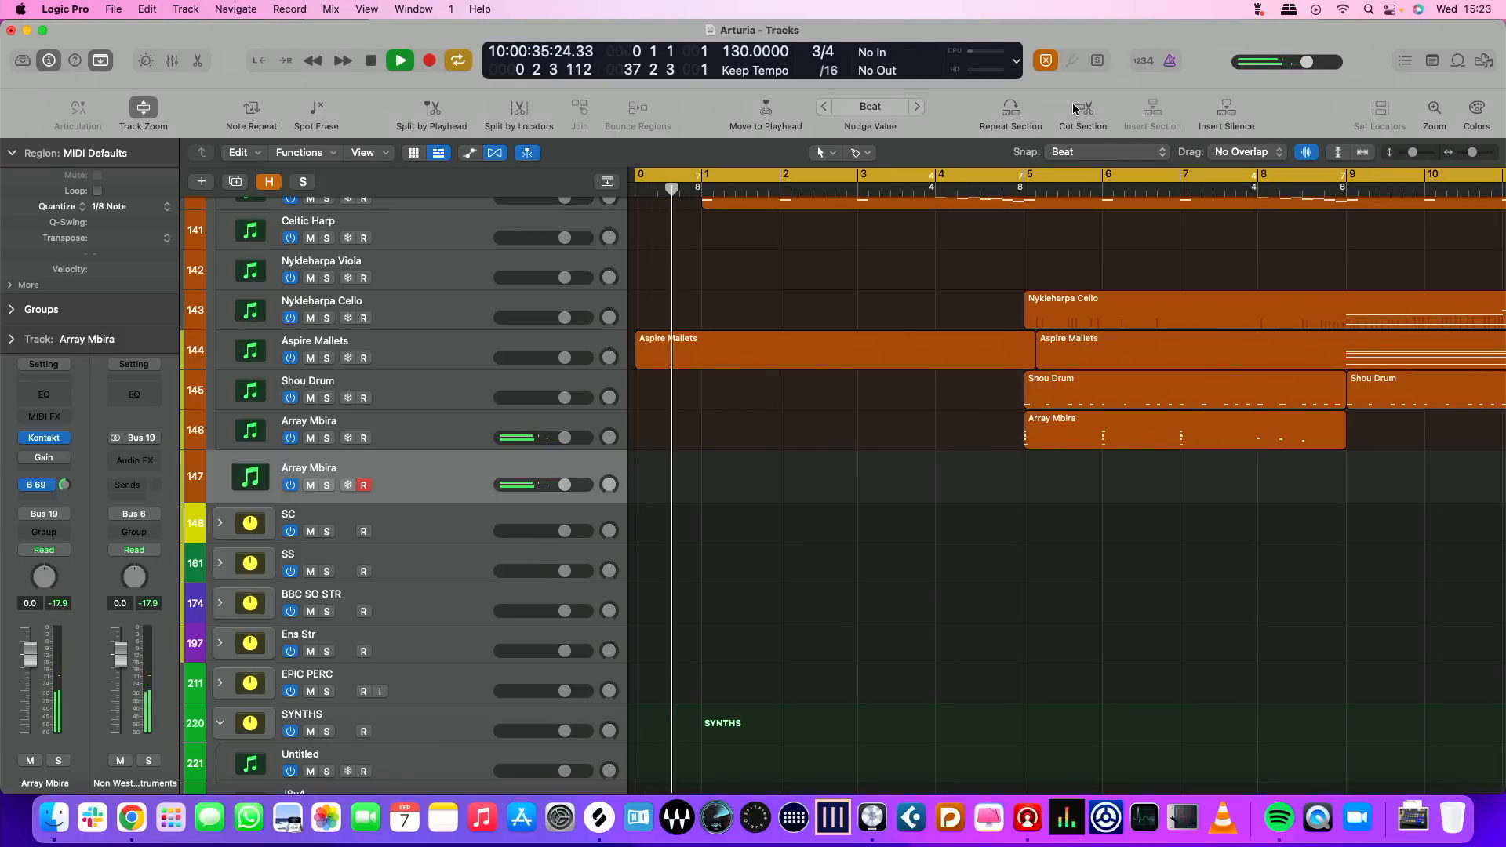
{"action": "key", "text": "ctrl+Up"}
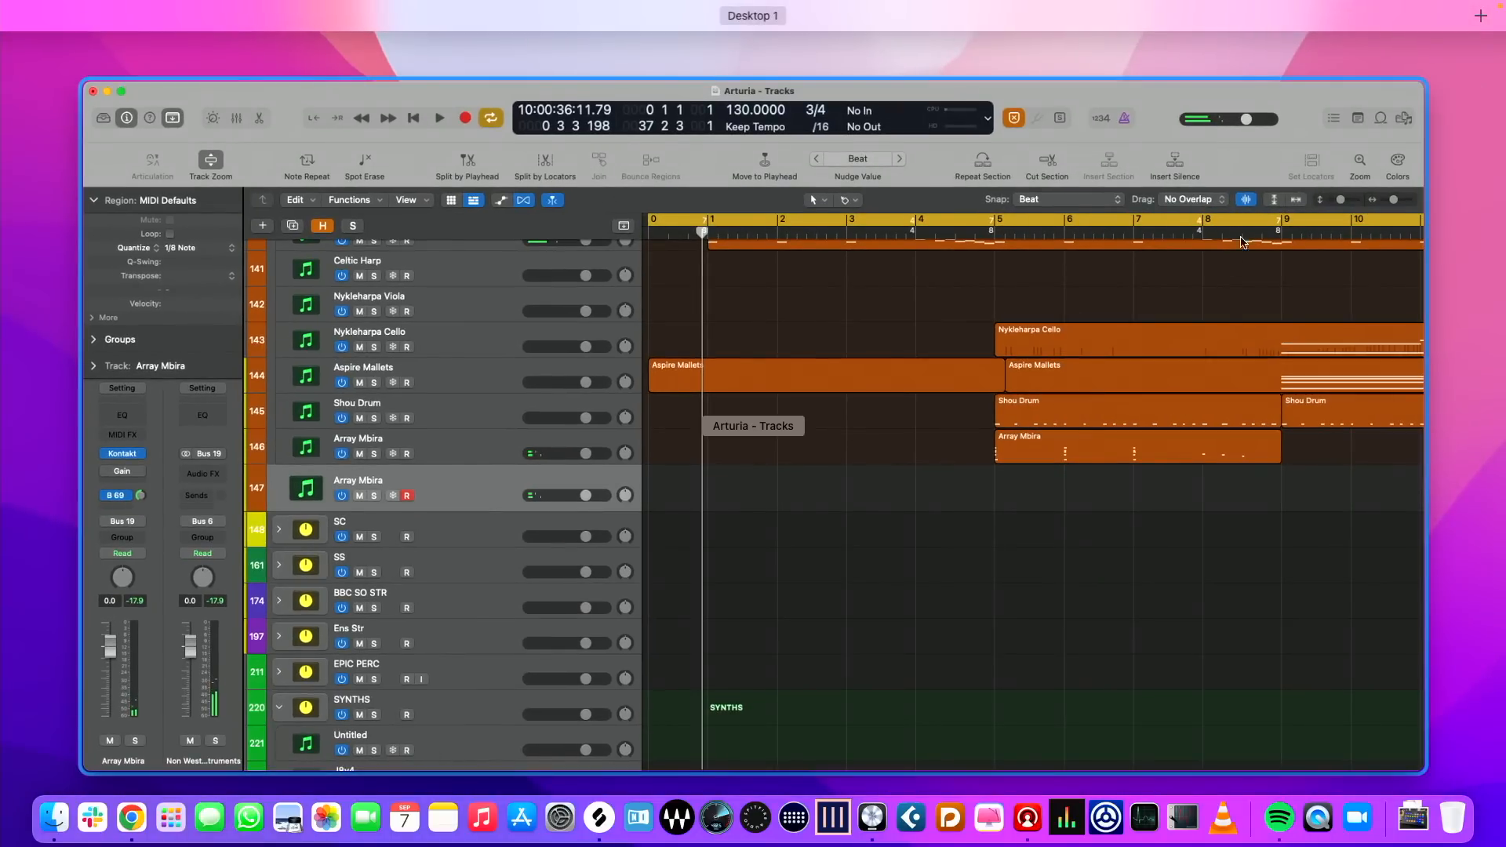
{"action": "left_click", "coordinate": [1217, 290]}
Move the playhead to bar 8 and set the start of the cycle range there
{"action": "scroll", "coordinate": [1263, 239], "scroll_direction": "right", "scroll_amount": 5}
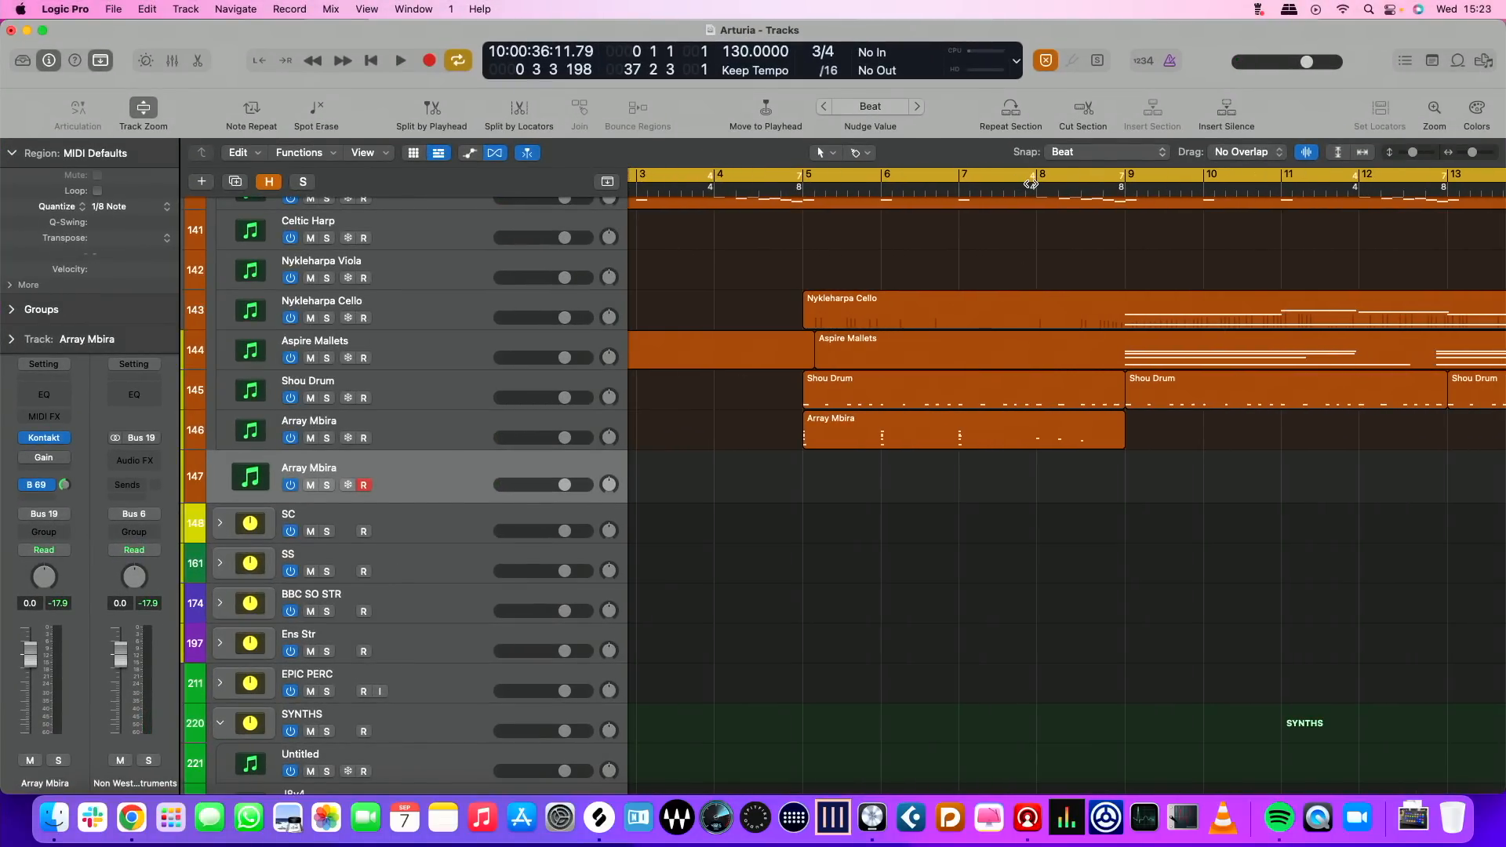
{"action": "left_click", "coordinate": [1036, 188]}
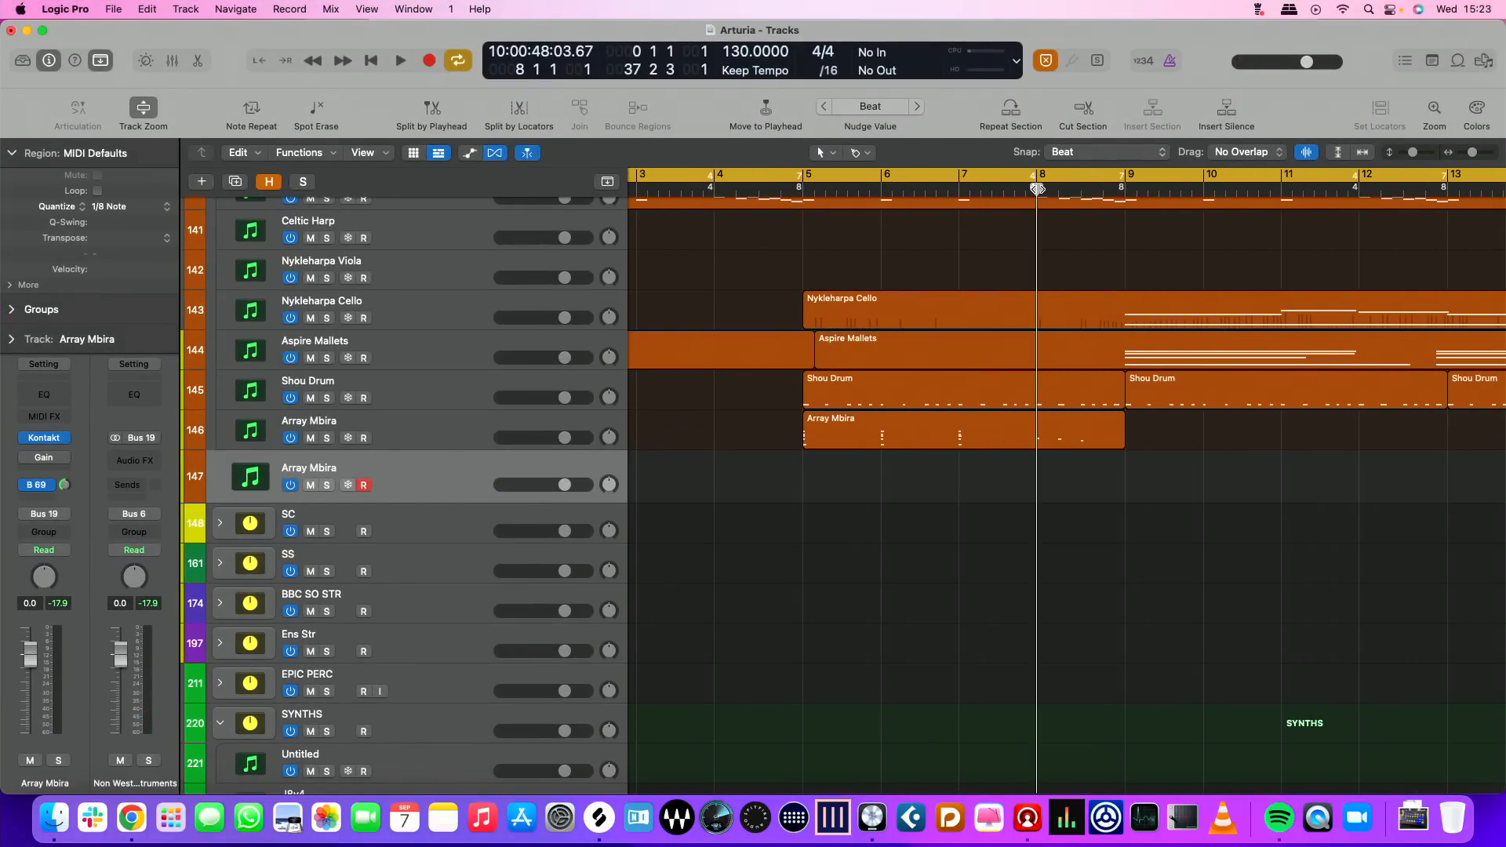
{"action": "key", "text": "ctrl+alt+super+["}
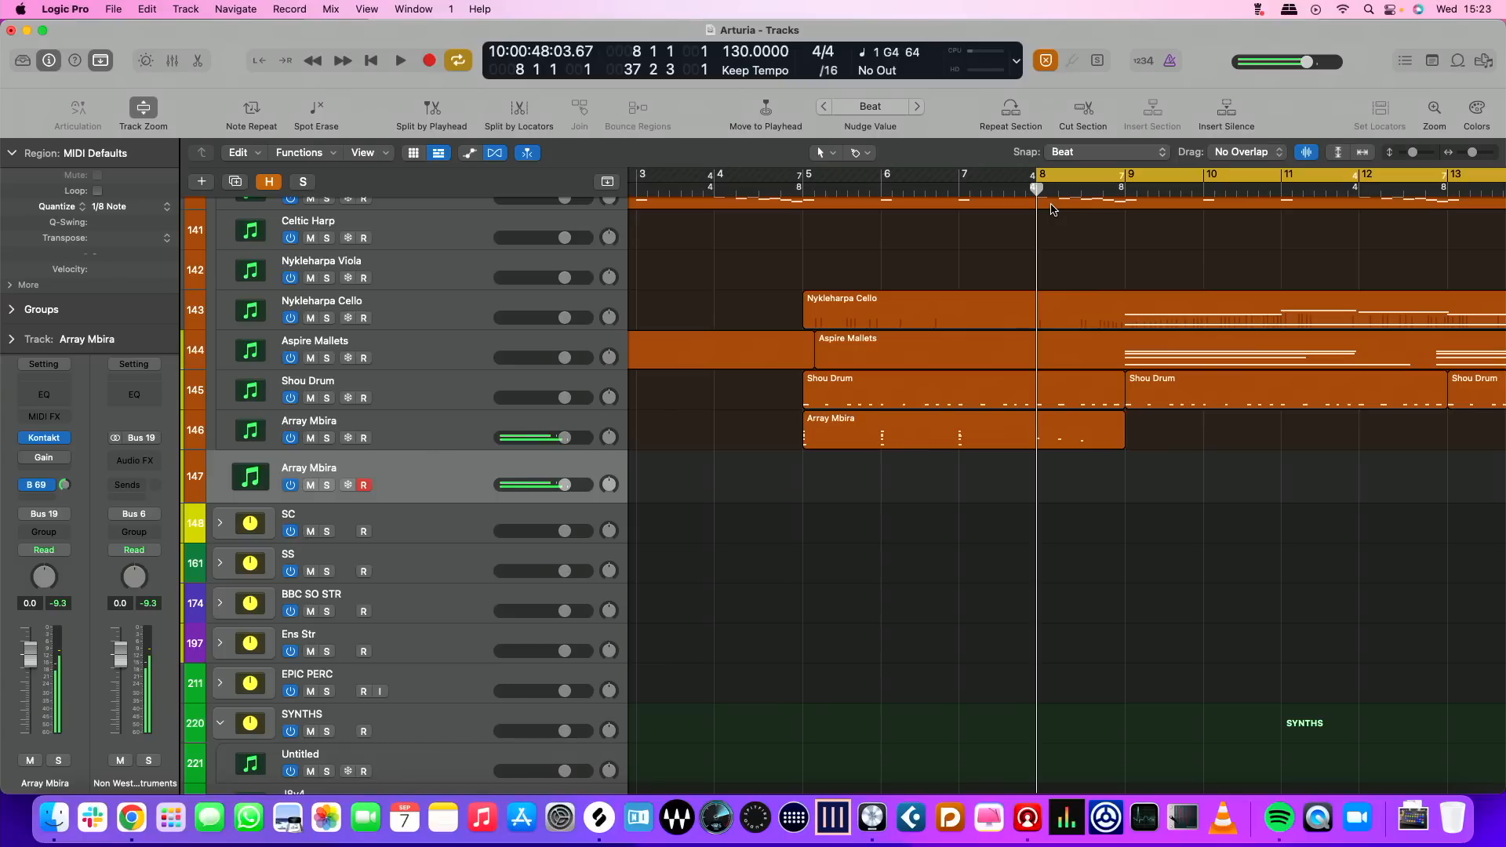
Record an Array Mbira part on track 147 from bar 8, retaking it until the repeating pattern is captured
{"action": "key", "text": "space"}
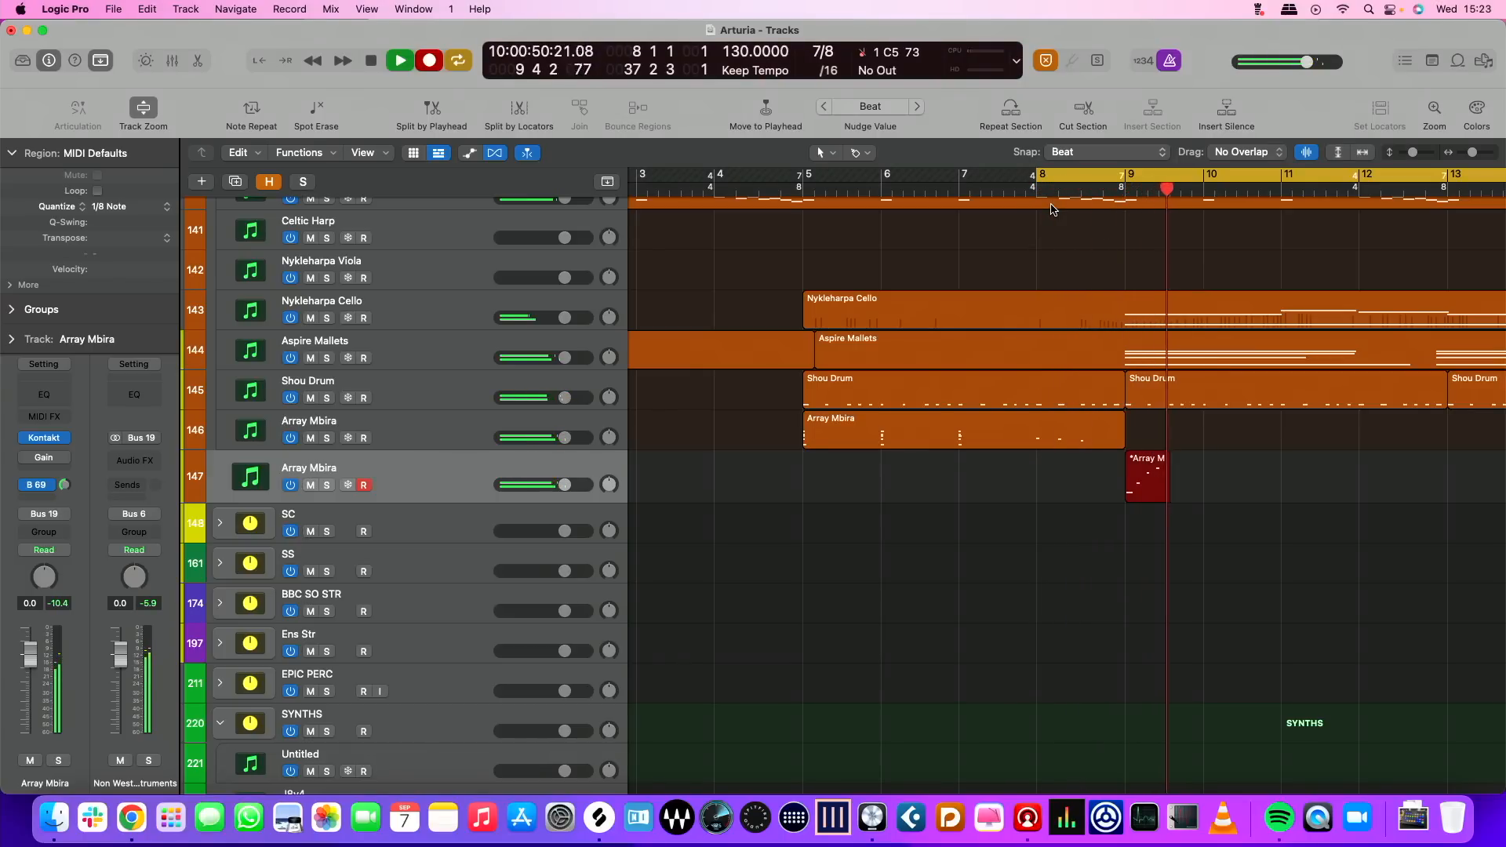
{"action": "key", "text": "space"}
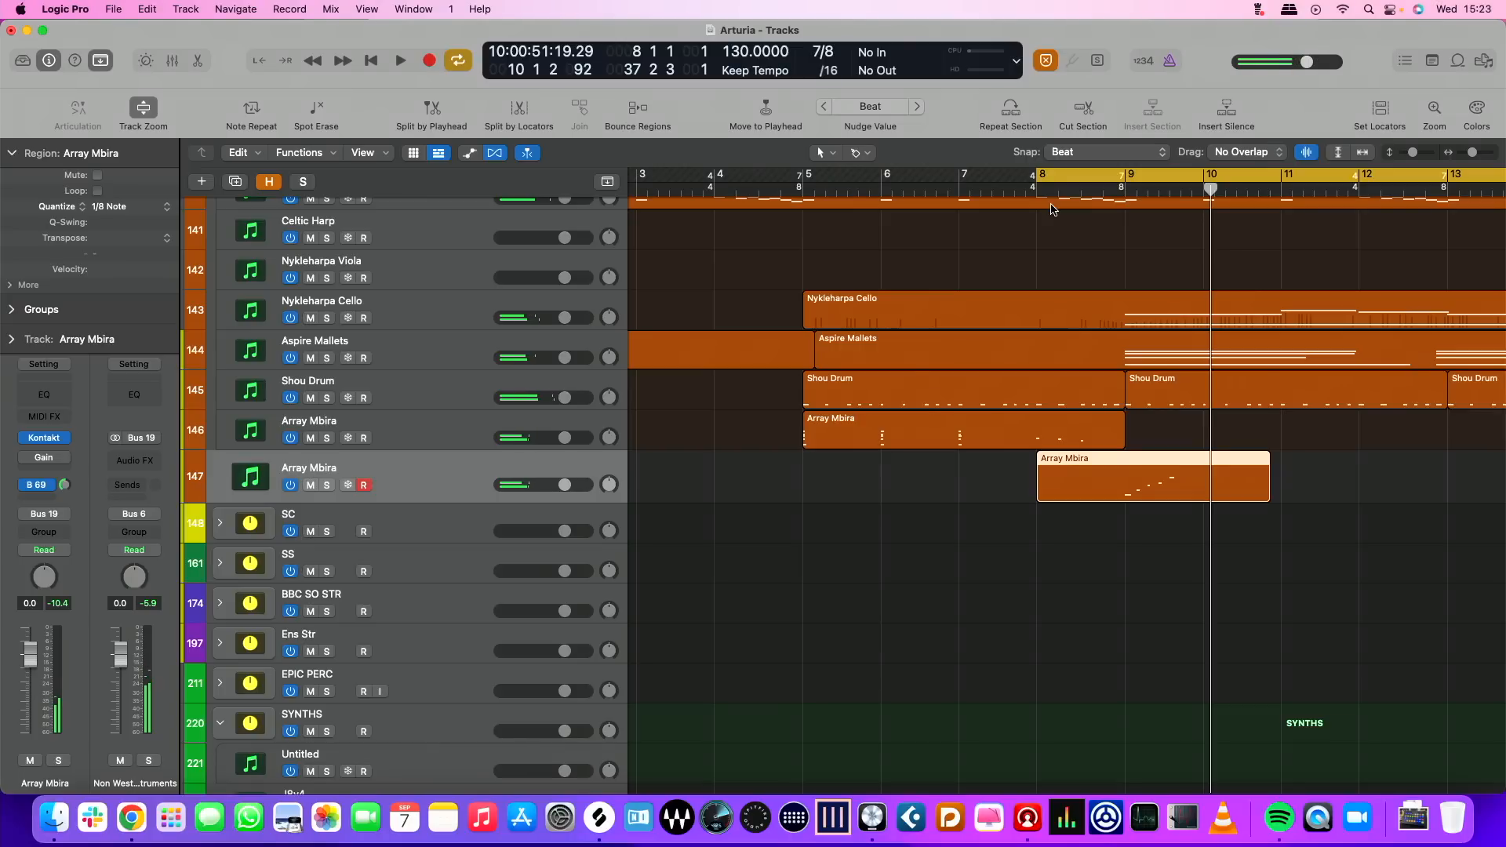
{"action": "key", "text": "r"}
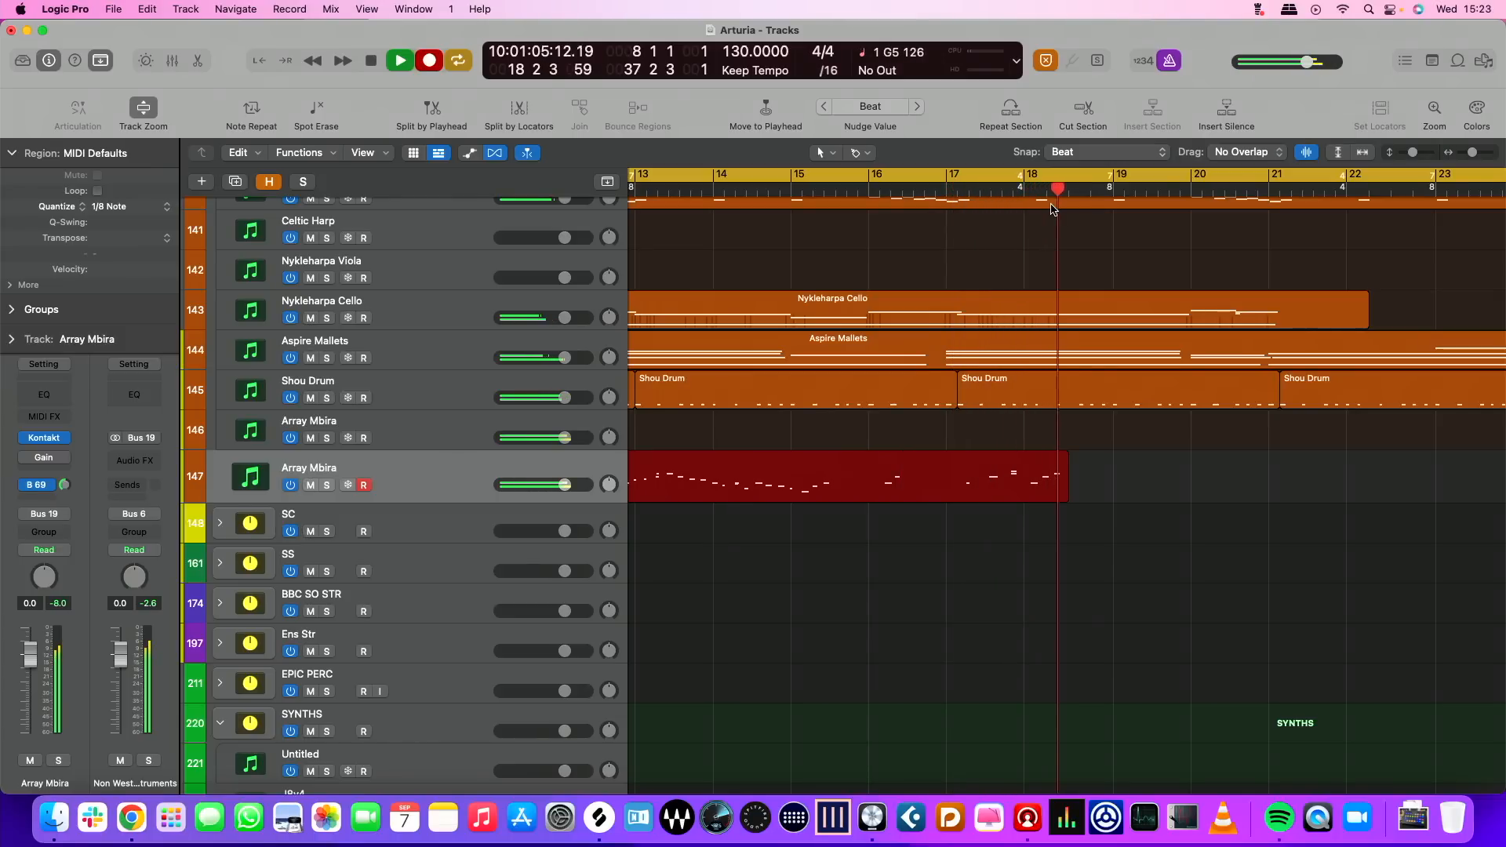
{"action": "key", "text": "space"}
{"action": "key", "text": "r"}
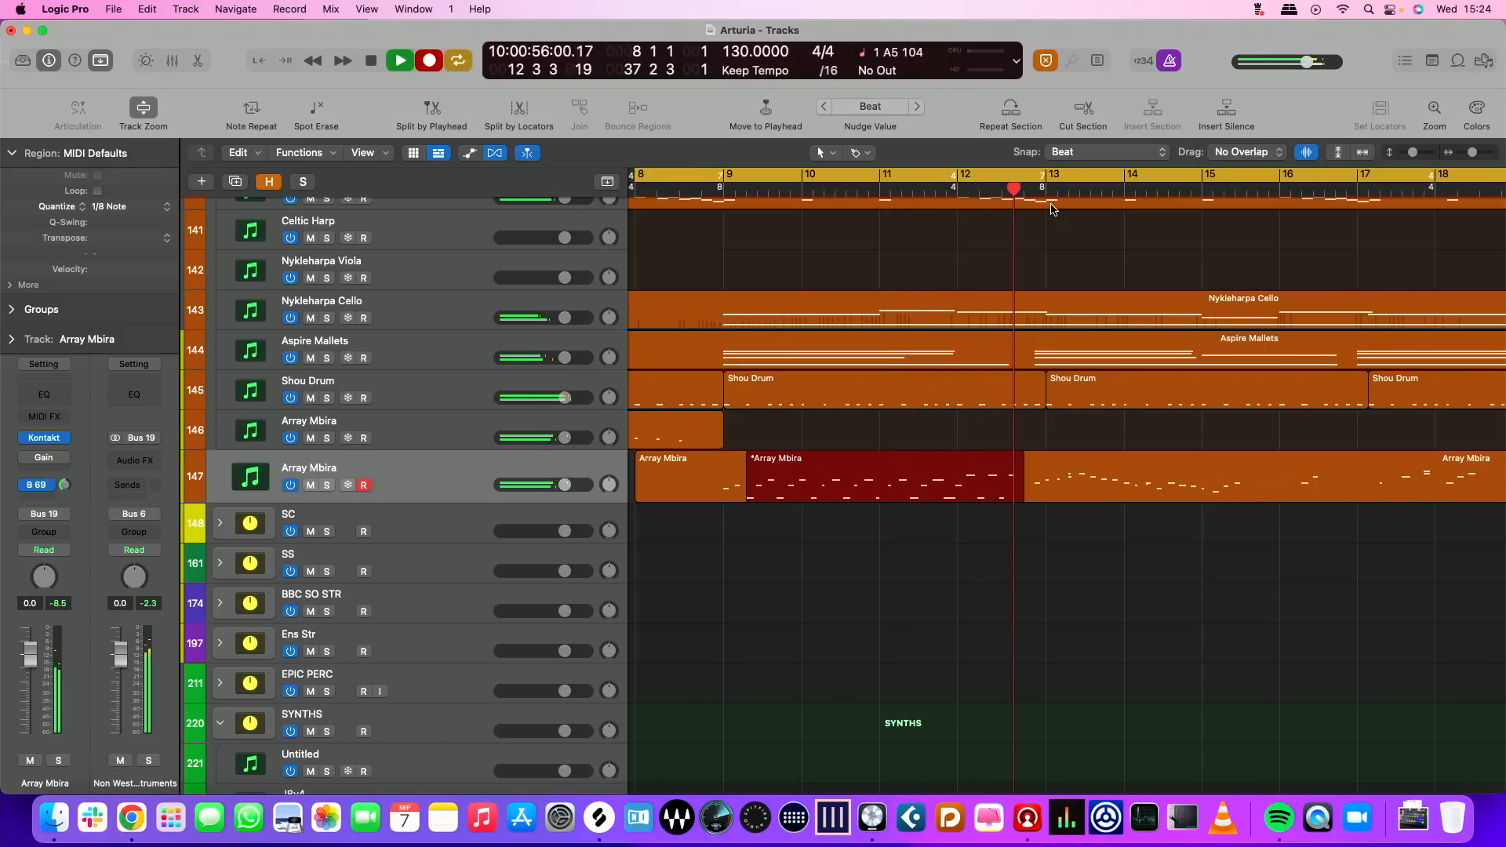
{"action": "key", "text": "space"}
{"action": "key", "text": "r"}
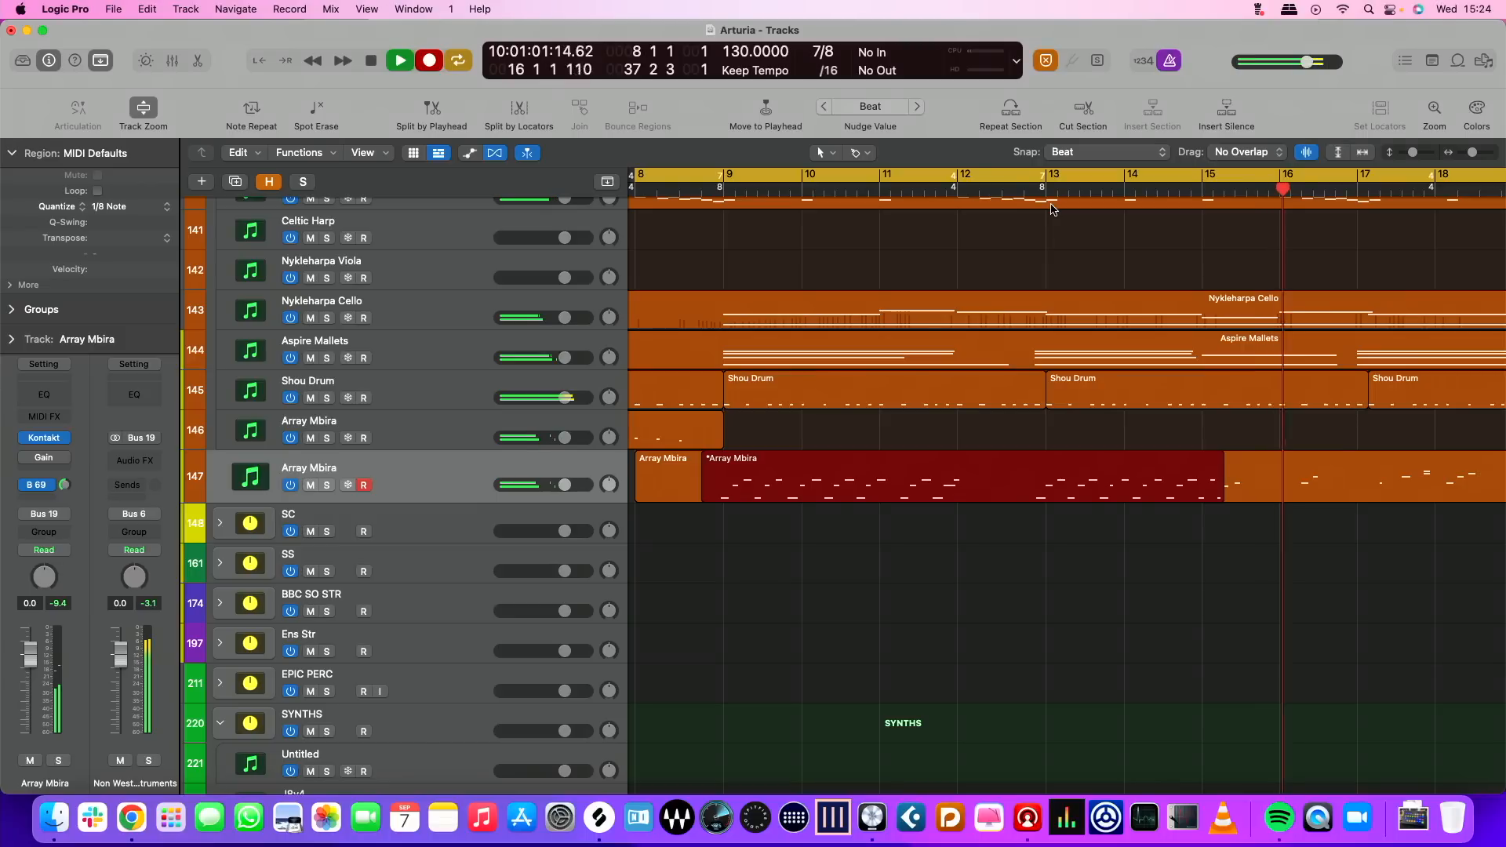
{"action": "key", "text": "space"}
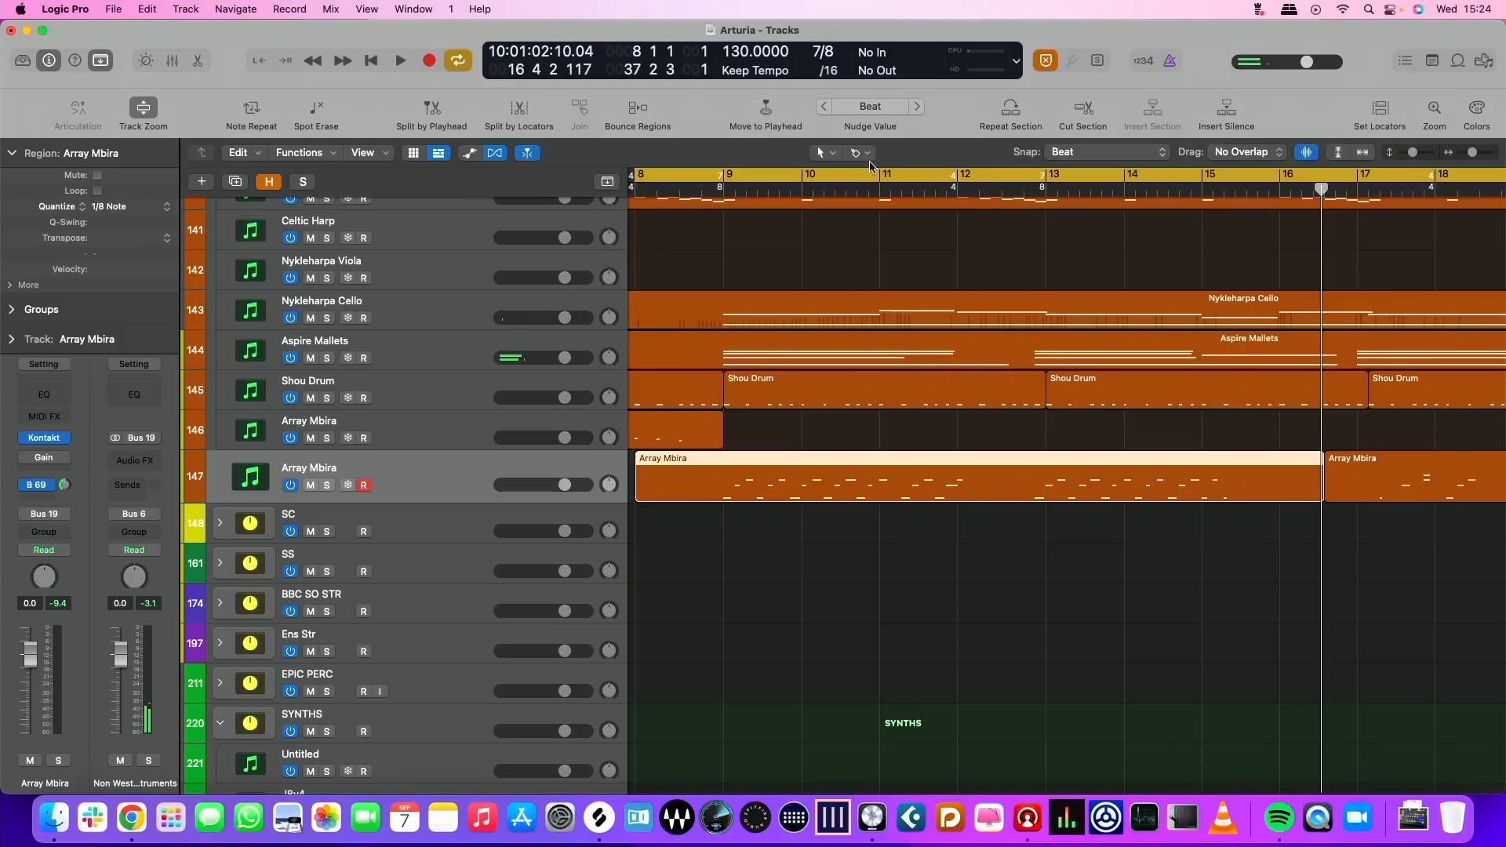
Split the recorded Array Mbira region just before bar 13 with the Scissors tool and delete the two regions after the cut
{"action": "left_click", "coordinate": [861, 153]}
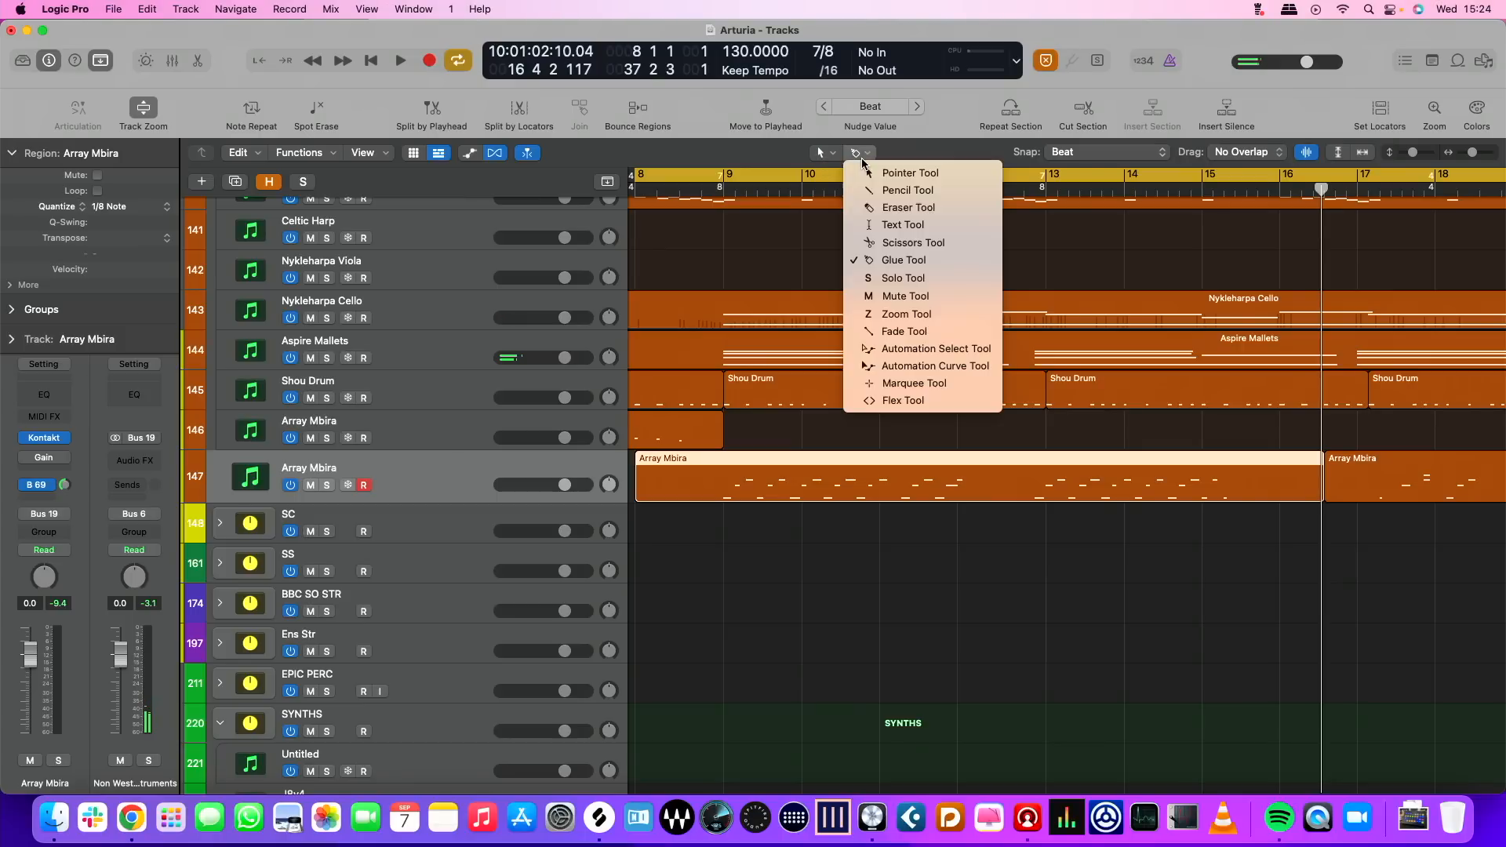
{"action": "left_click", "coordinate": [902, 243]}
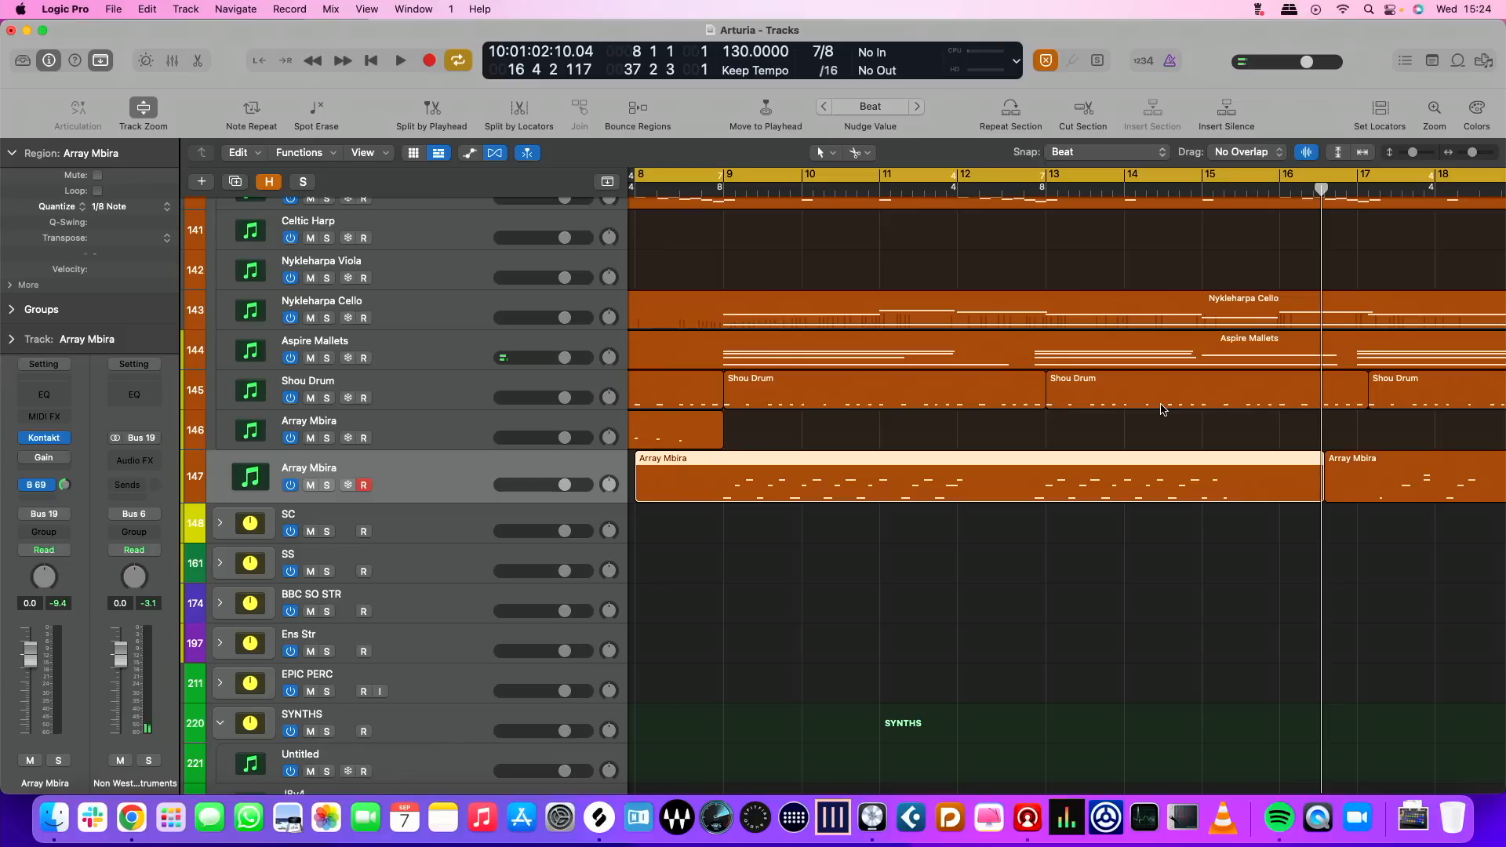
{"action": "left_click", "coordinate": [1036, 486], "text": "super"}
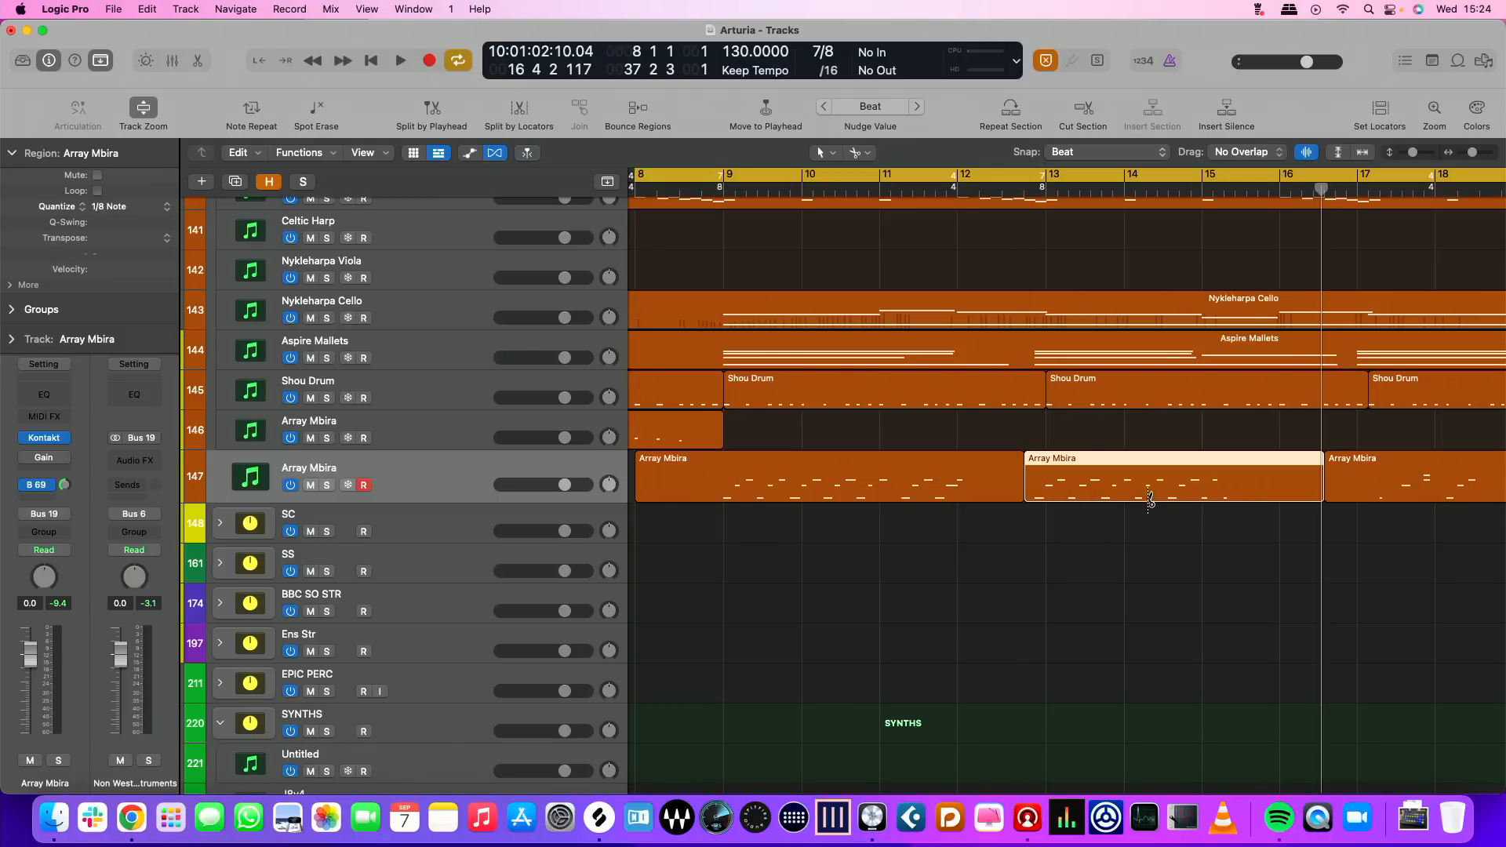
{"action": "key", "text": "Delete"}
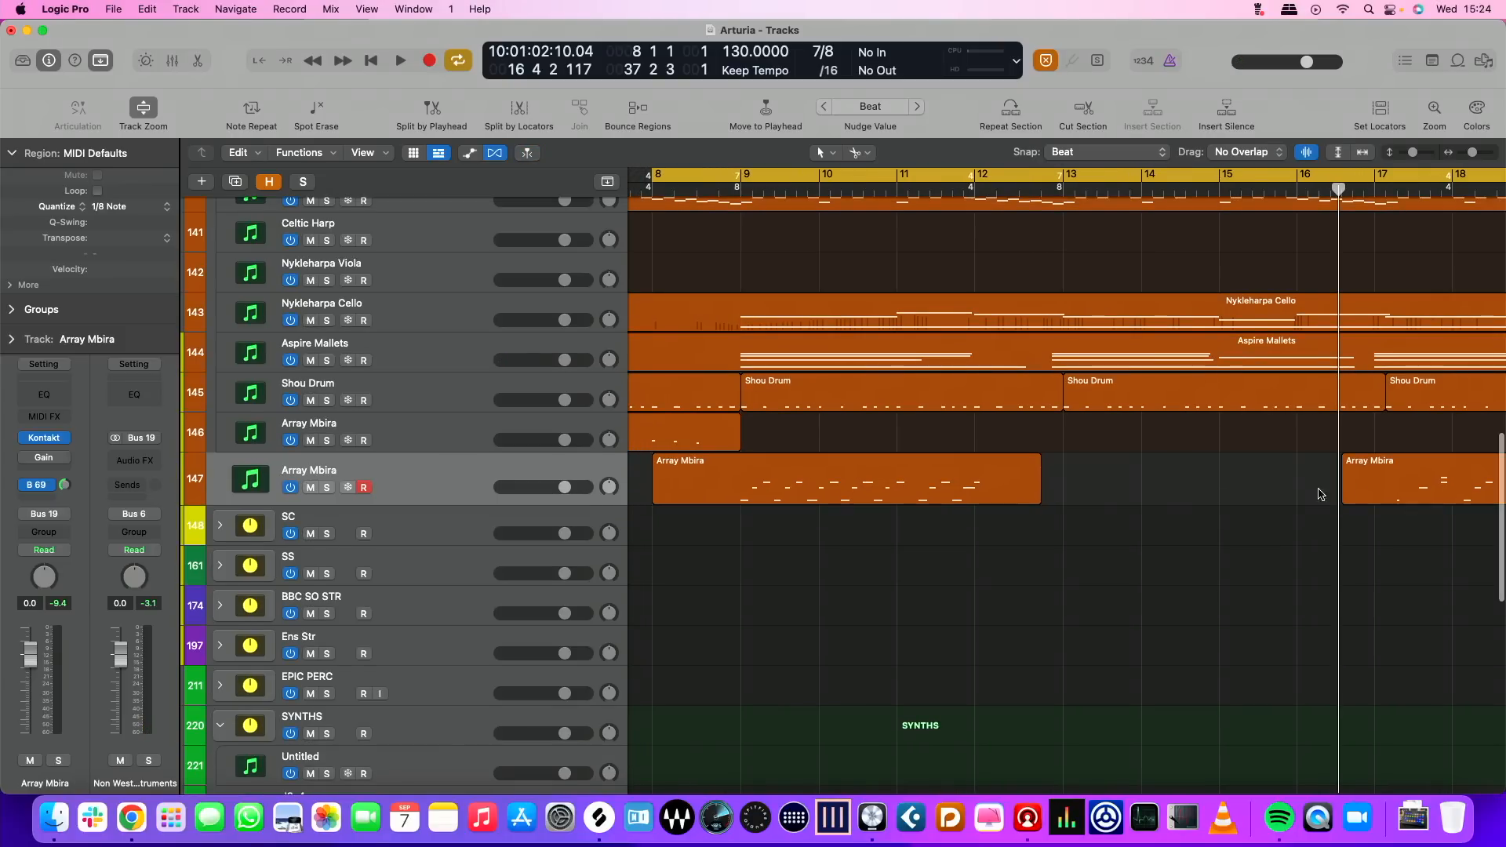
{"action": "left_click", "coordinate": [1374, 486]}
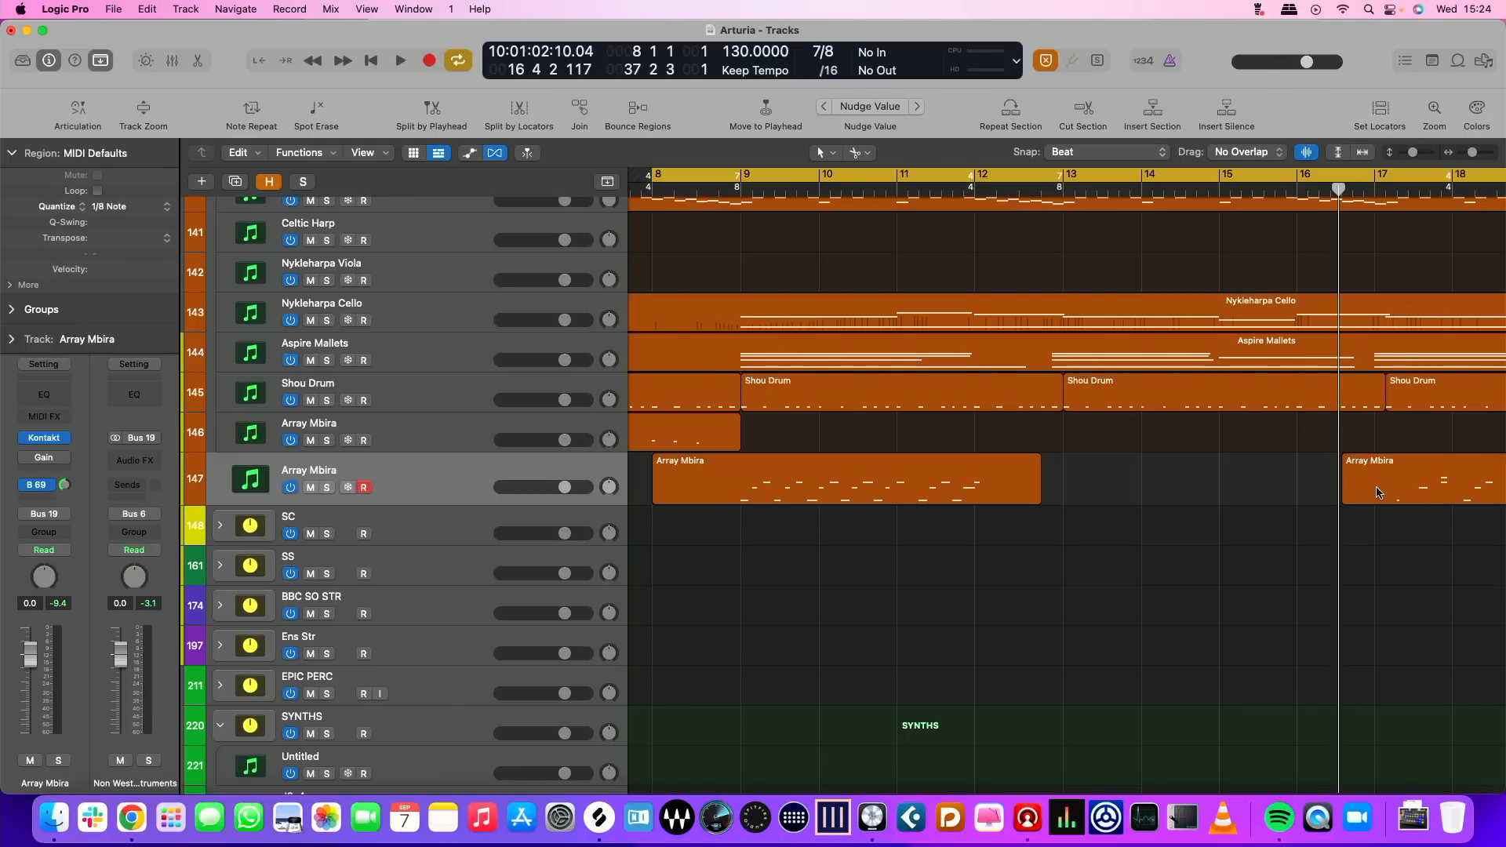
{"action": "key", "text": "Delete"}
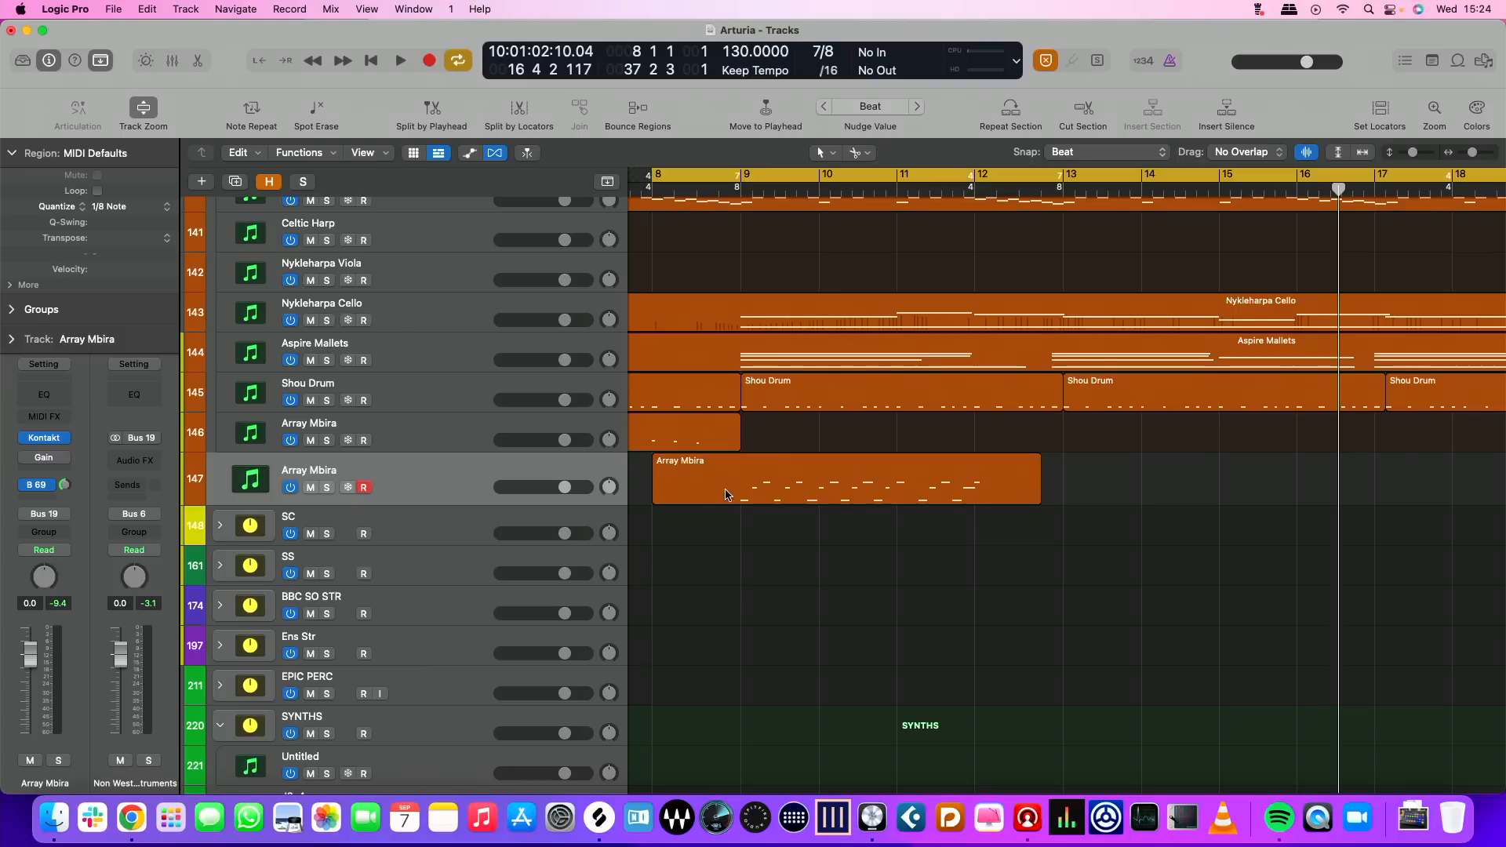
Resize the remaining Array Mbira region so it runs from bar 9 to bar 13
{"action": "left_click", "coordinate": [726, 495]}
{"action": "left_click_drag", "start_coordinate": [658, 500], "coordinate": [742, 502]}
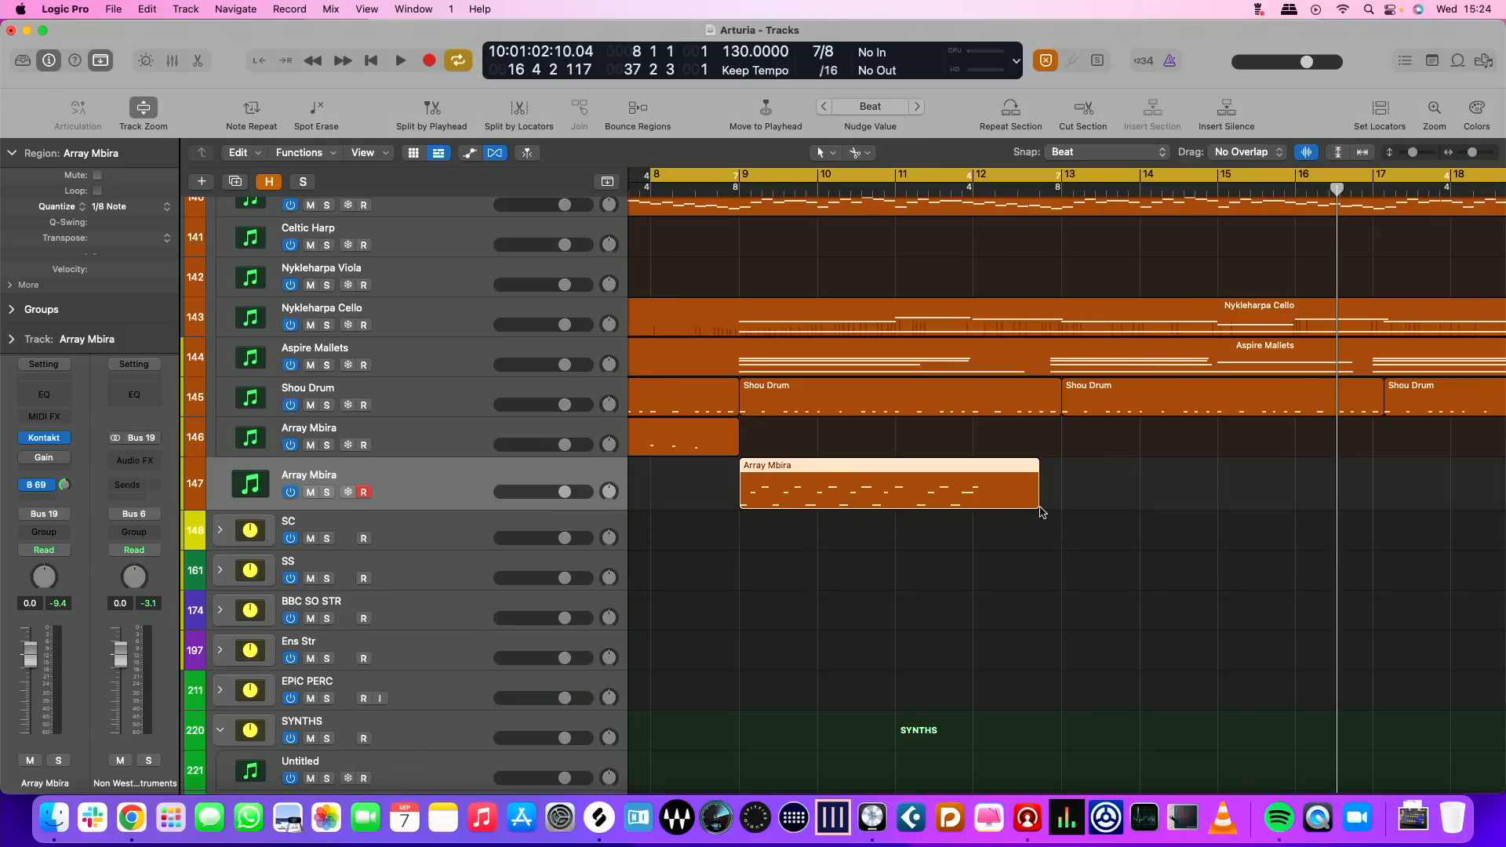
{"action": "left_click_drag", "start_coordinate": [1038, 492], "coordinate": [1060, 491]}
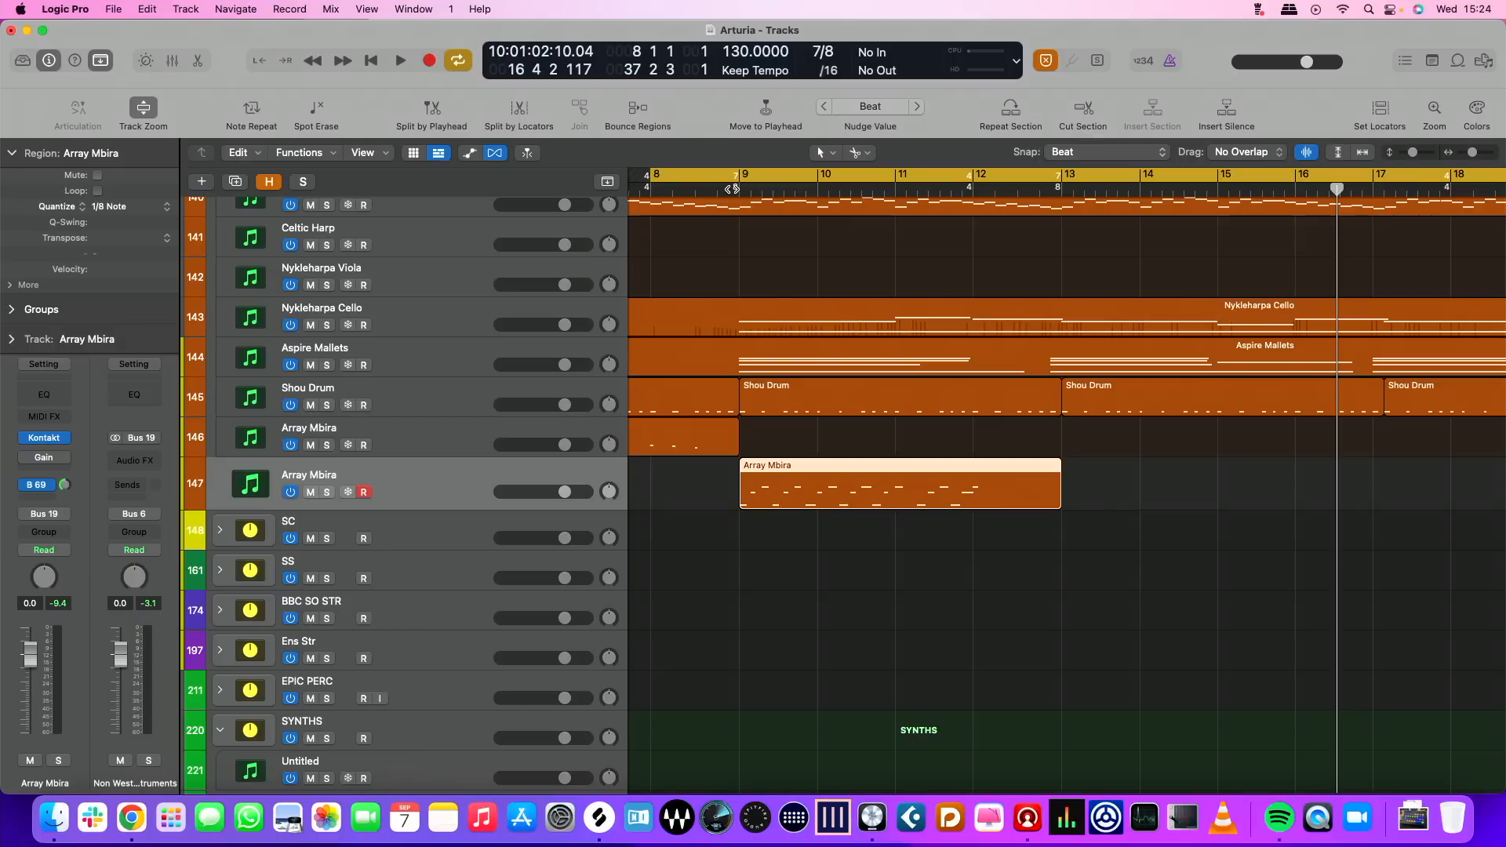
Play from around bar 9 and shorten the end of the Array Mbira region by one beat
{"action": "left_click", "coordinate": [719, 183]}
{"action": "key", "text": "space"}
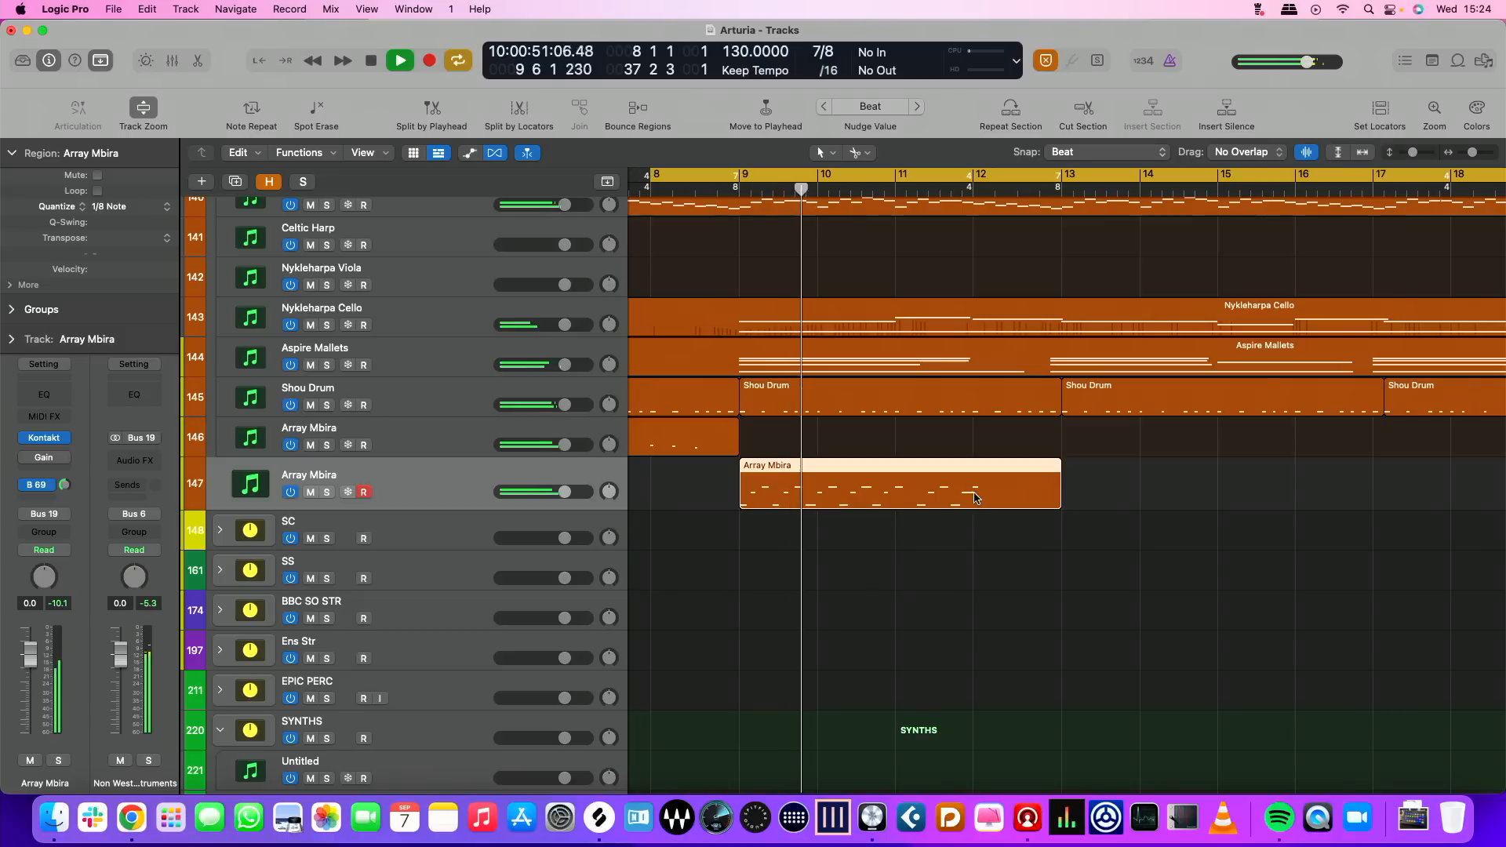
{"action": "left_click_drag", "start_coordinate": [1059, 502], "coordinate": [1040, 500]}
{"action": "key", "text": "space"}
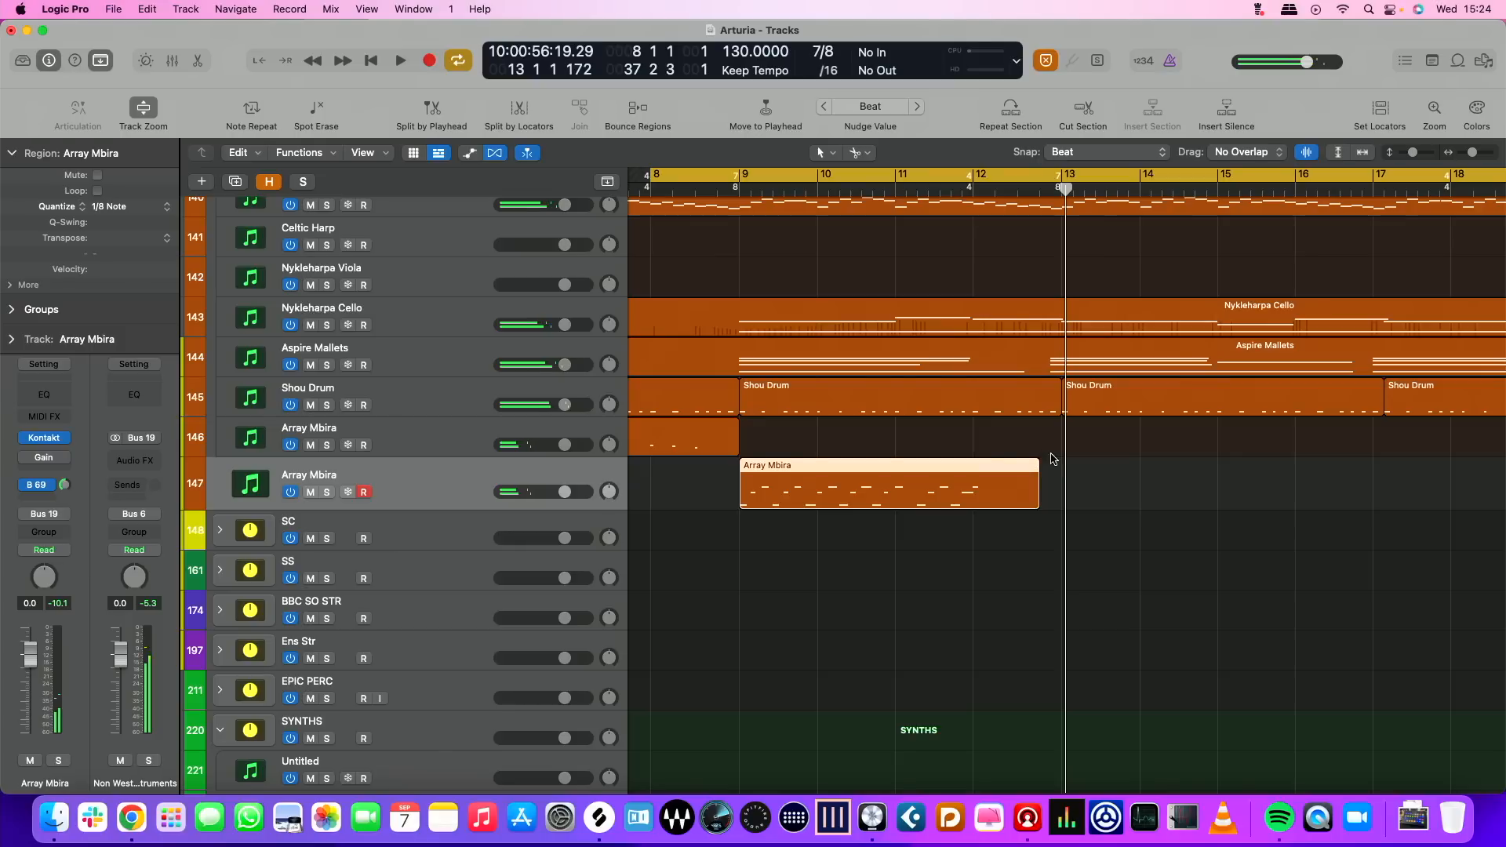
Switch the snap mode to Smart and extend the Array Mbira region to about half a beat before bar 13
{"action": "right_click", "coordinate": [992, 469]}
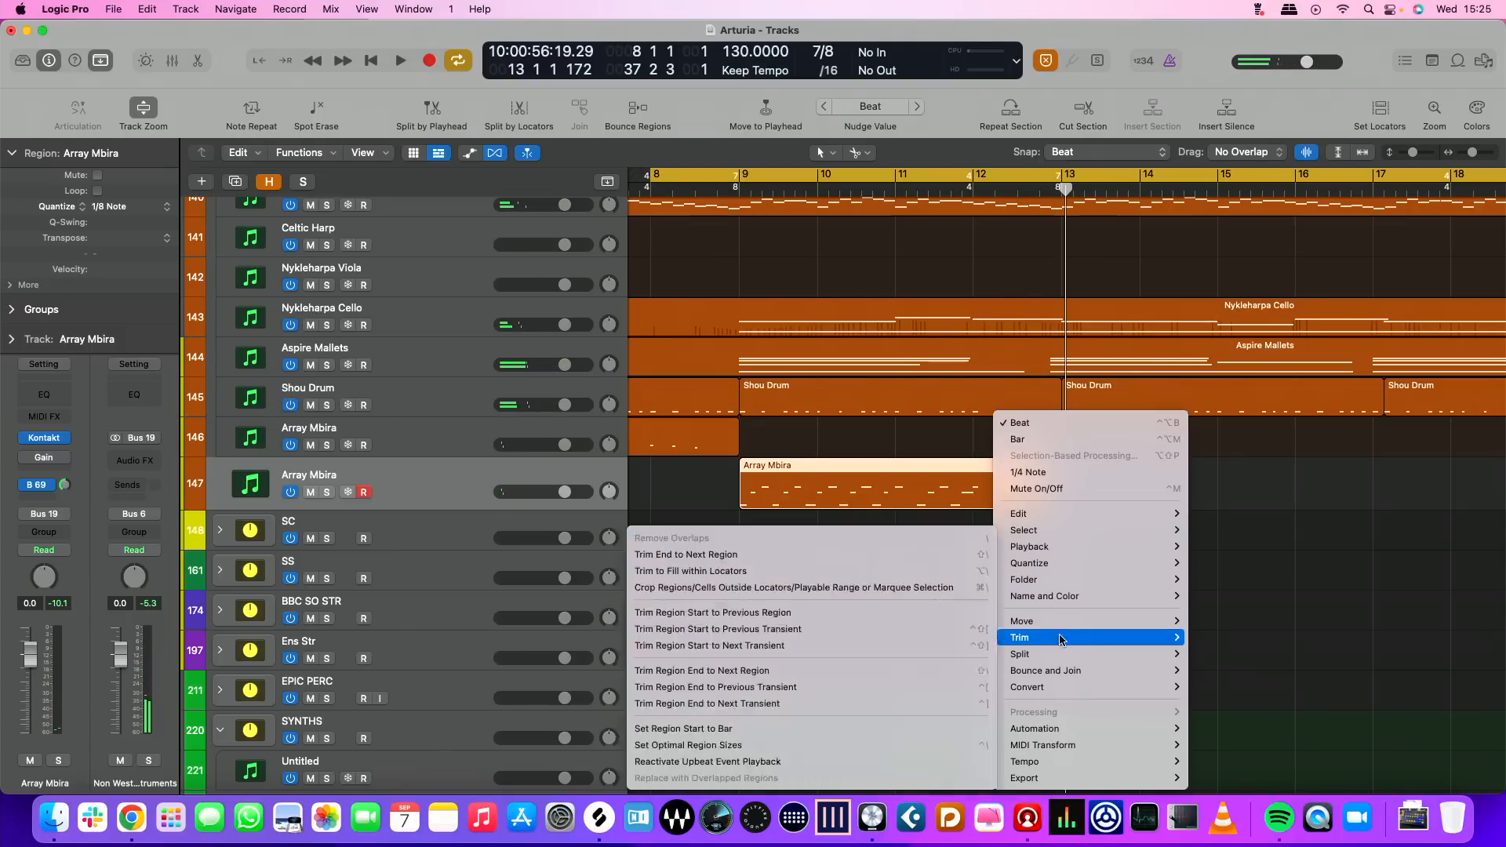
{"action": "mouse_move", "coordinate": [1039, 625]}
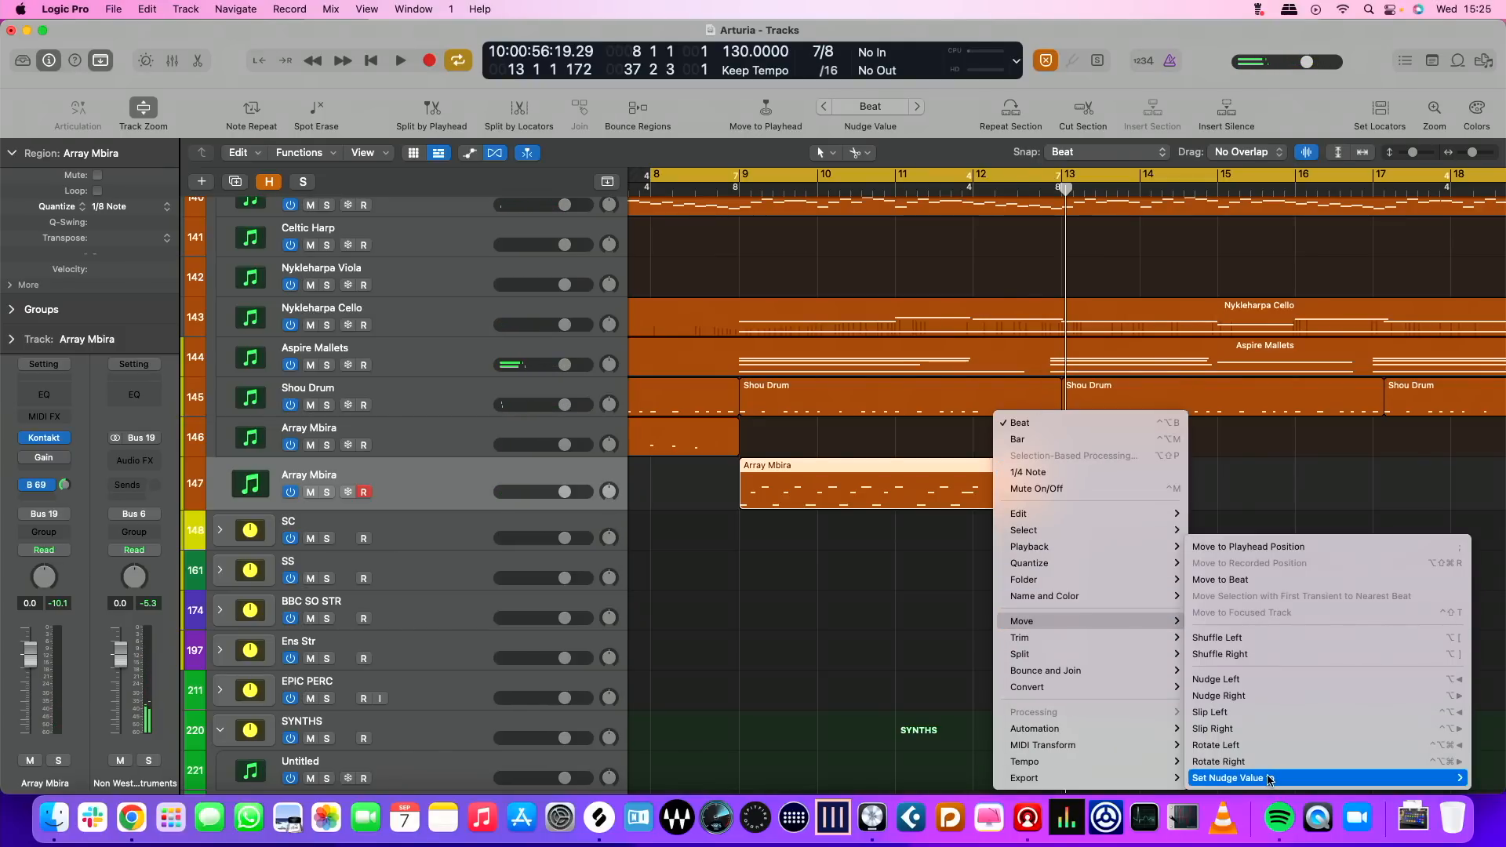
{"action": "mouse_move", "coordinate": [1269, 778]}
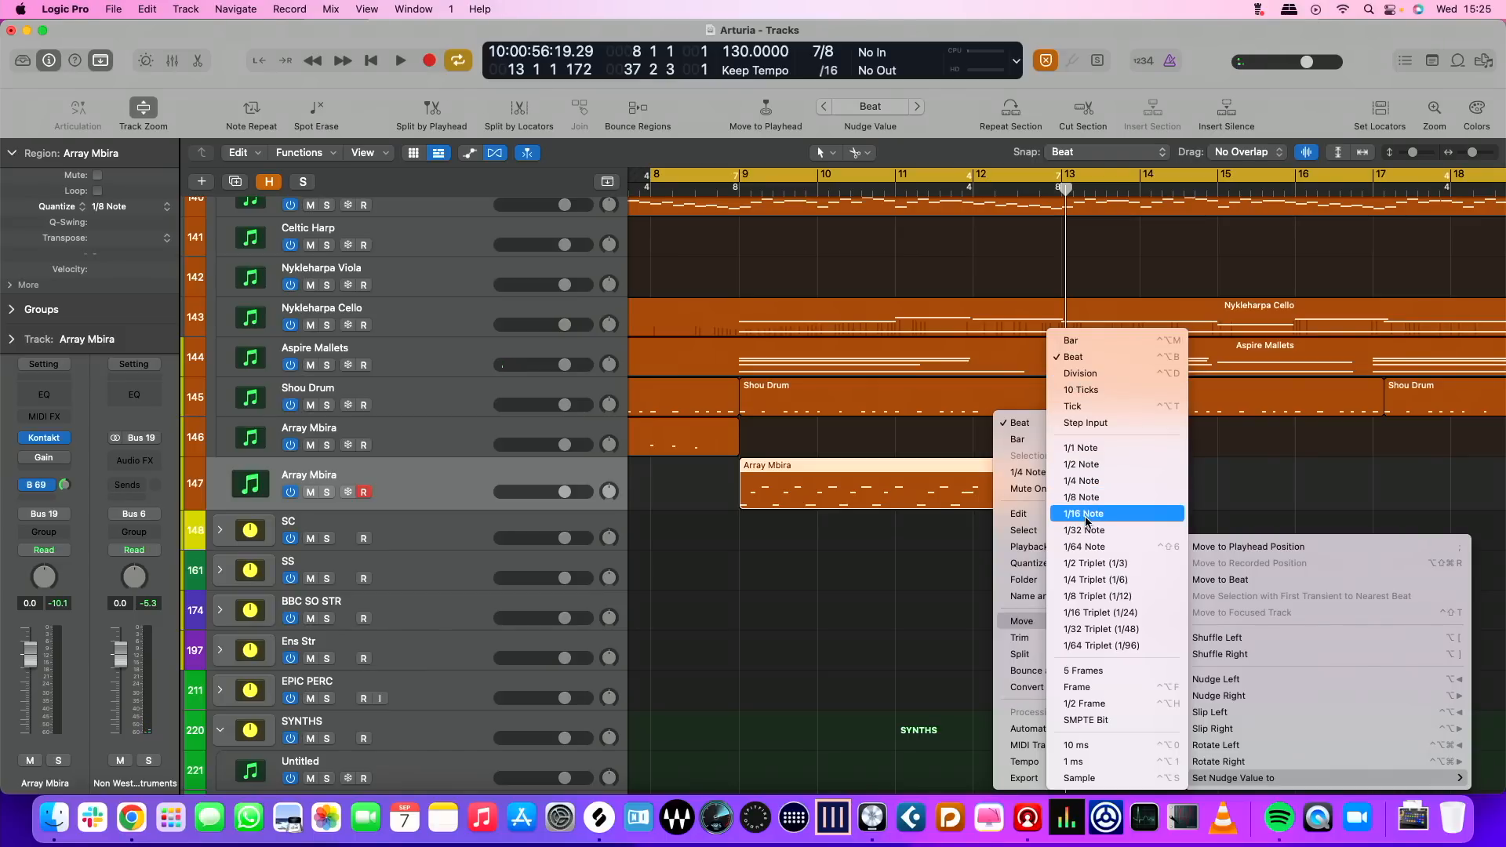
{"action": "left_click", "coordinate": [1131, 152]}
{"action": "left_click", "coordinate": [1104, 153]}
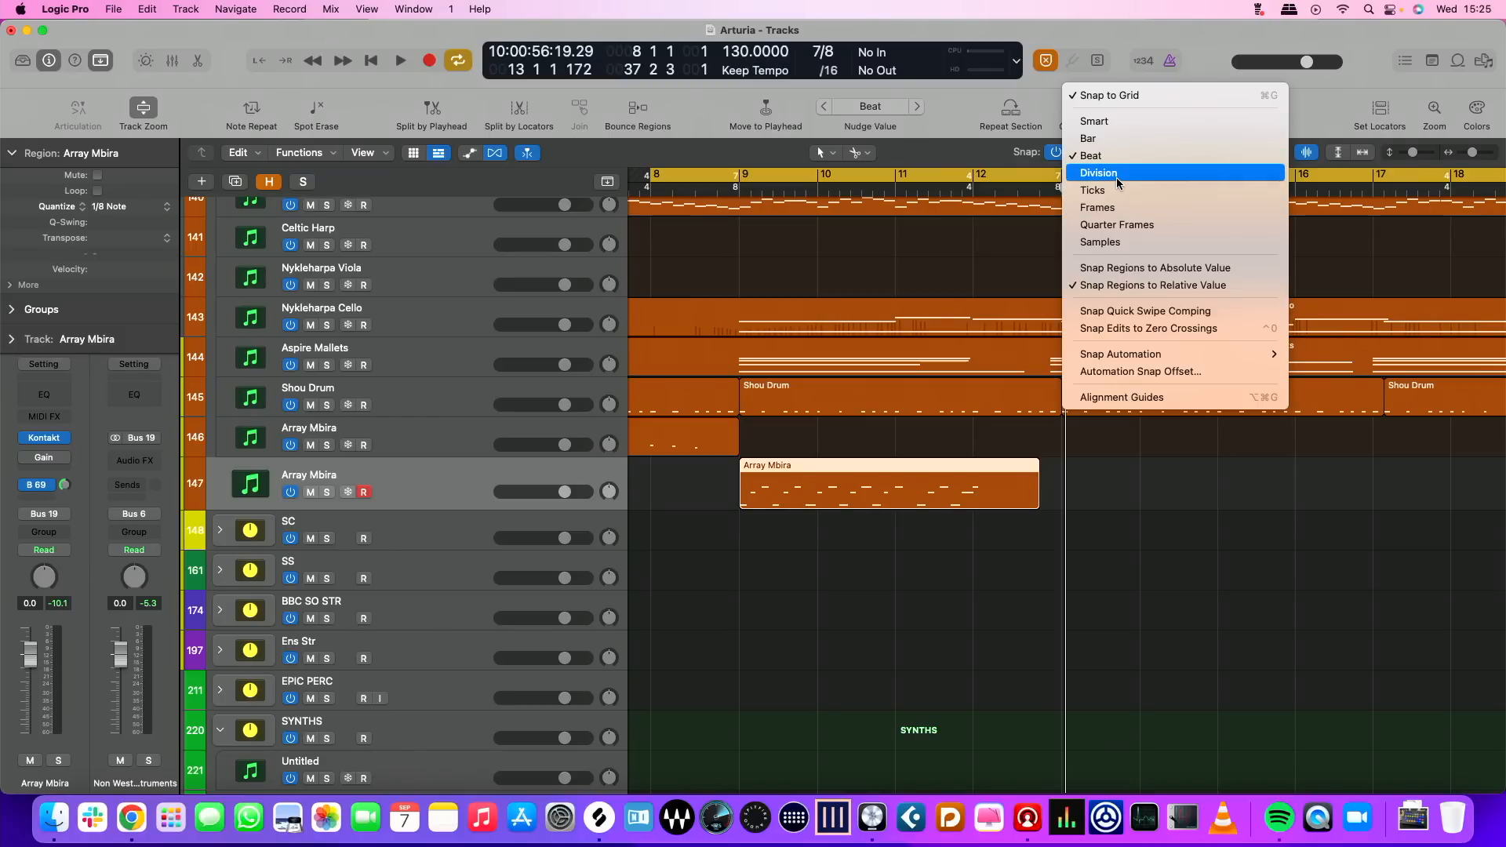
{"action": "left_click", "coordinate": [1118, 122]}
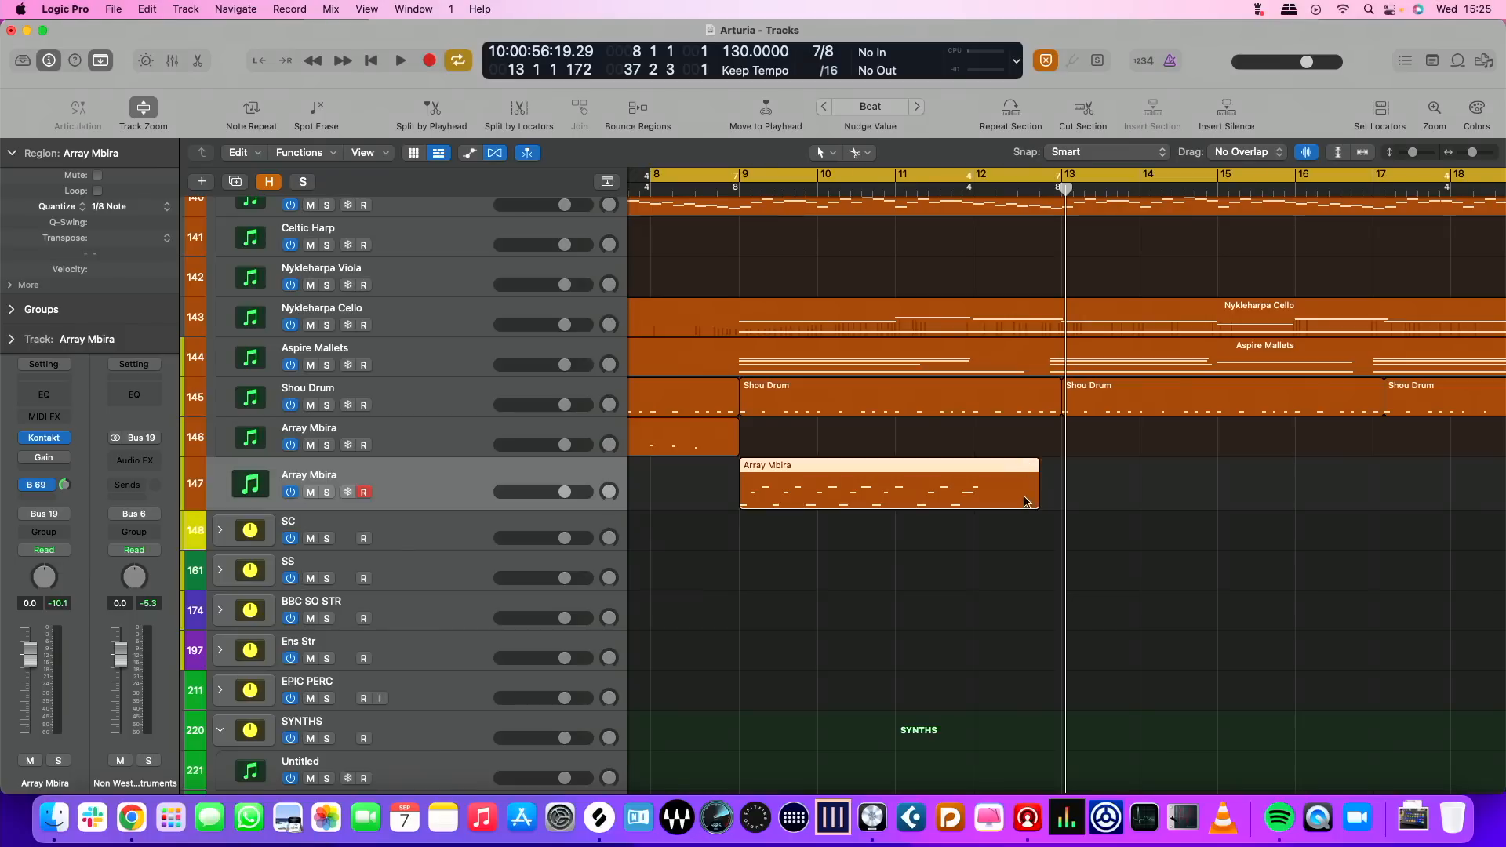
{"action": "left_click_drag", "start_coordinate": [1037, 497], "coordinate": [1048, 499]}
Repeat the Array Mbira region twice and play the passage from bar 8
{"action": "key", "text": "super+r"}
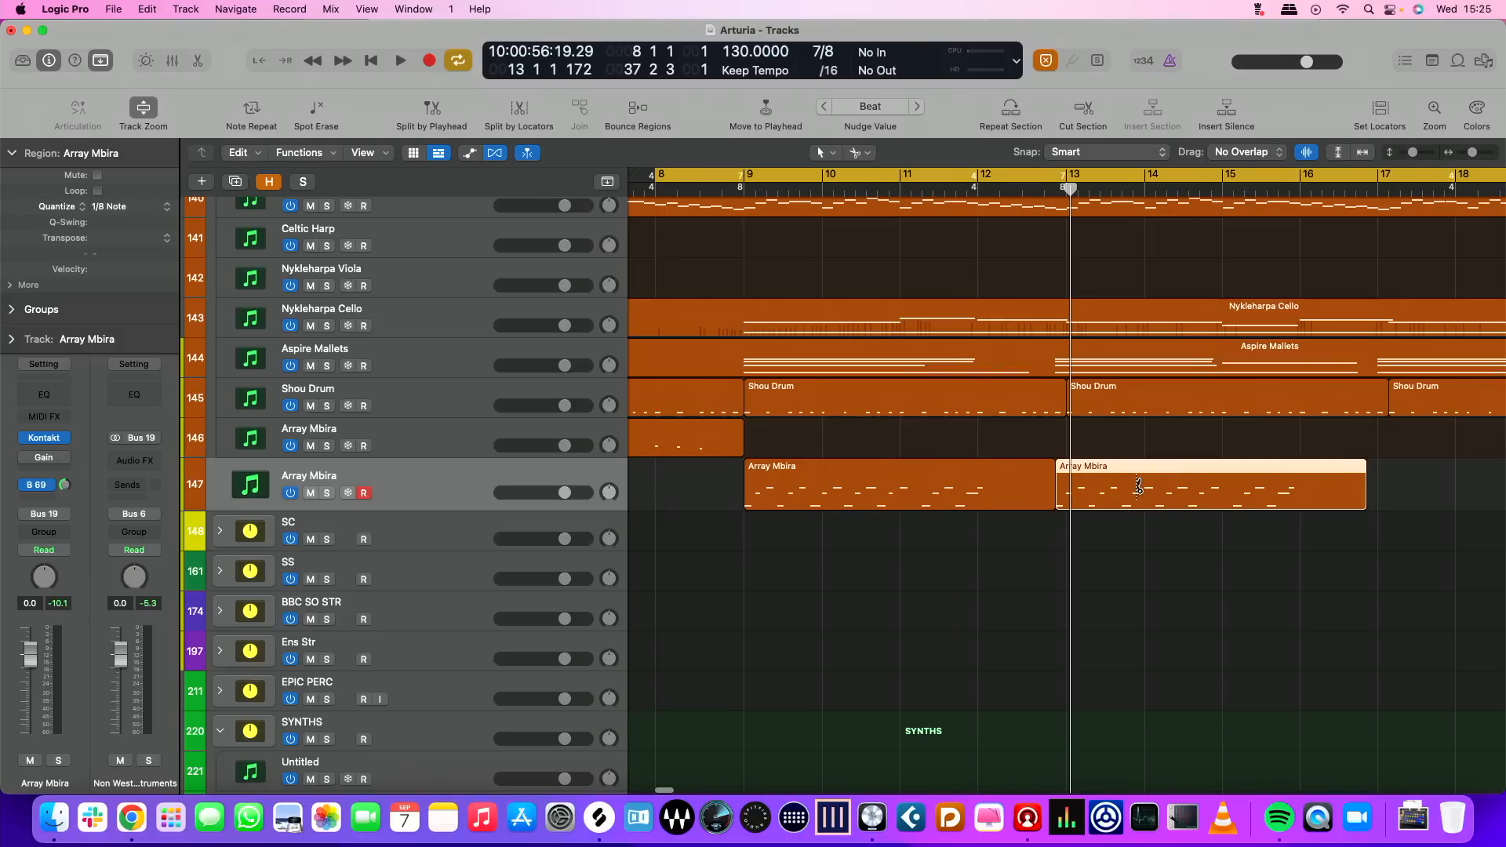
{"action": "key", "text": "super+r"}
{"action": "key", "text": "space"}
{"action": "scroll", "coordinate": [522, 431], "scroll_direction": "down", "scroll_amount": 2}
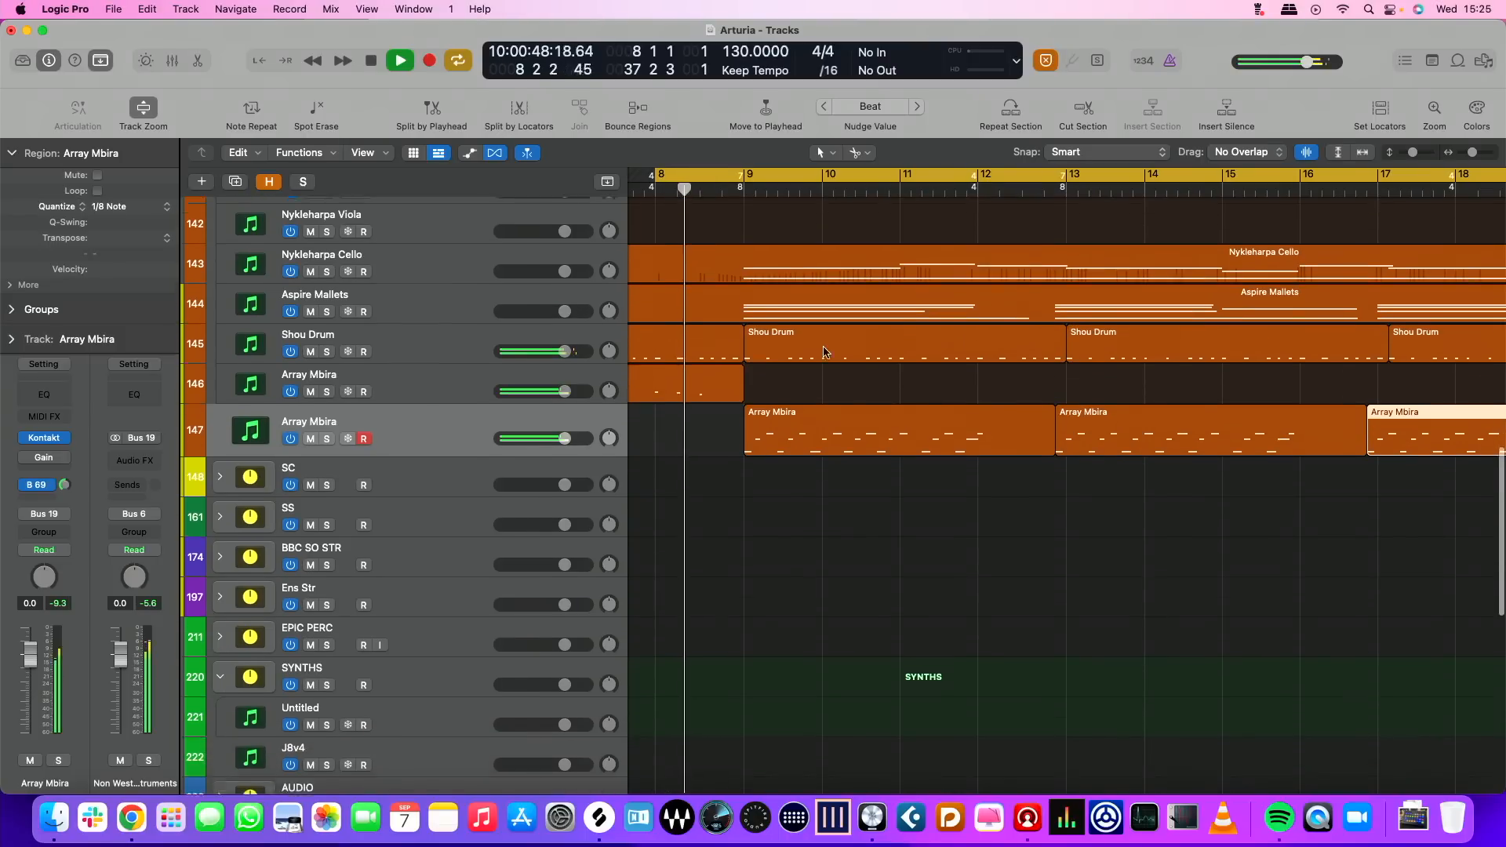
{"action": "scroll", "coordinate": [436, 404], "scroll_direction": "up", "scroll_amount": 5}
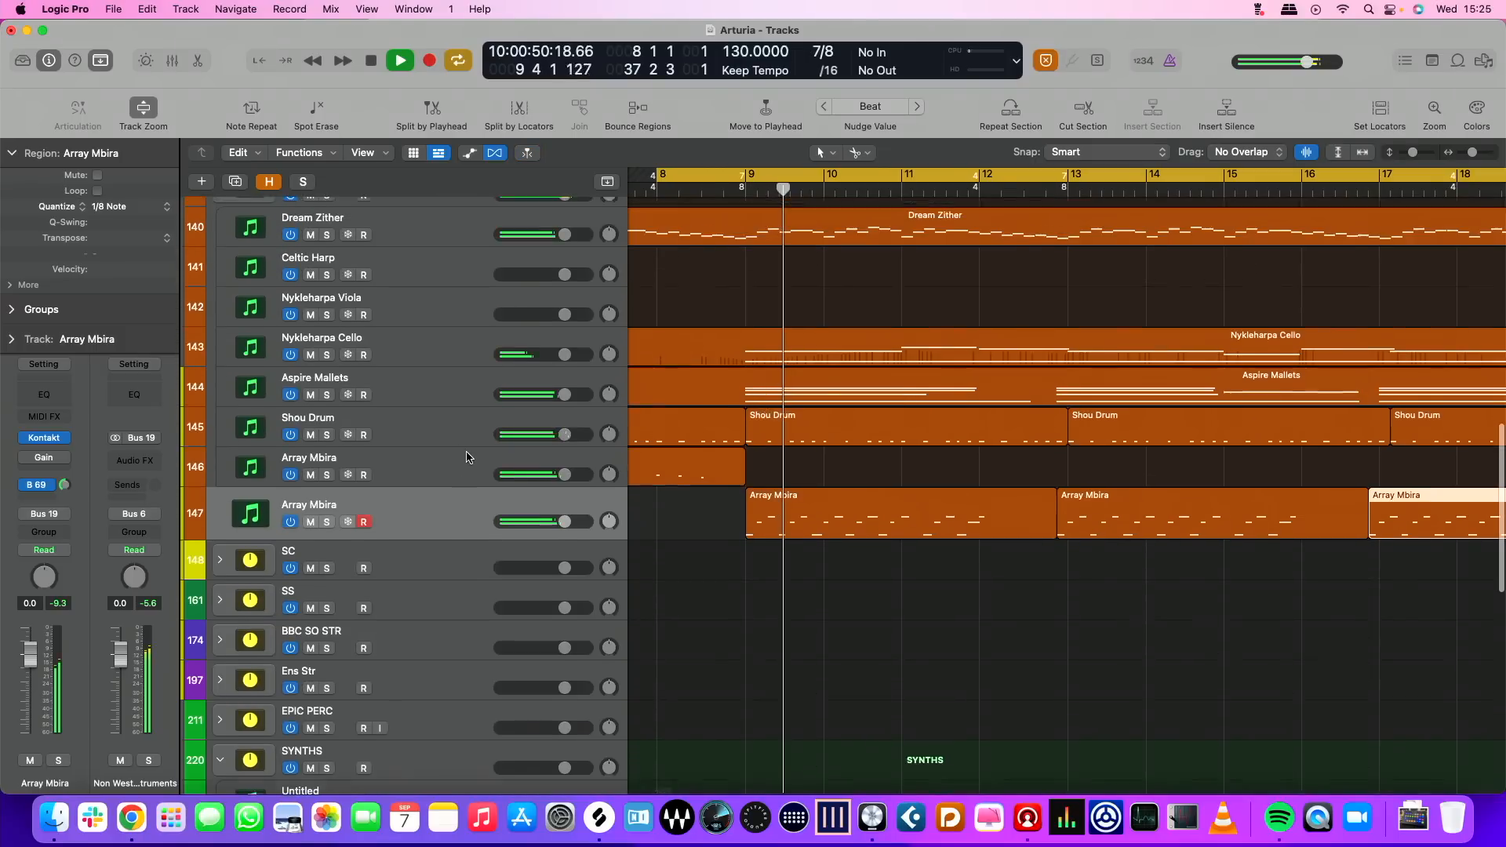
{"action": "scroll", "coordinate": [432, 400], "scroll_direction": "up", "scroll_amount": 1}
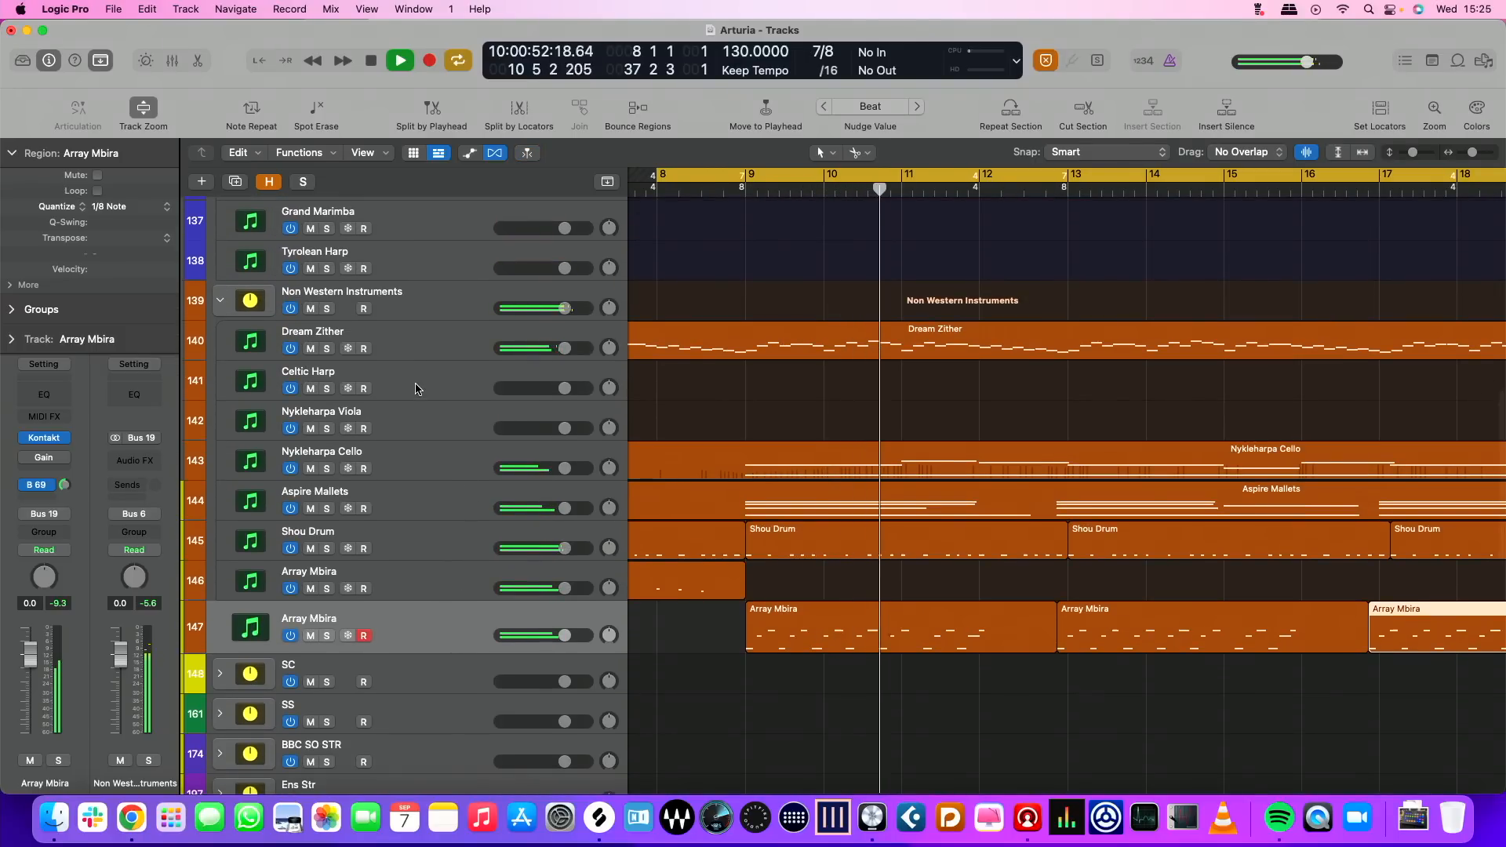
Replace the Celtic Harp Plucked patch in the Celtic Harp track's Kontakt instrument with Tyrolean Harp.nki
{"action": "left_click", "coordinate": [419, 366]}
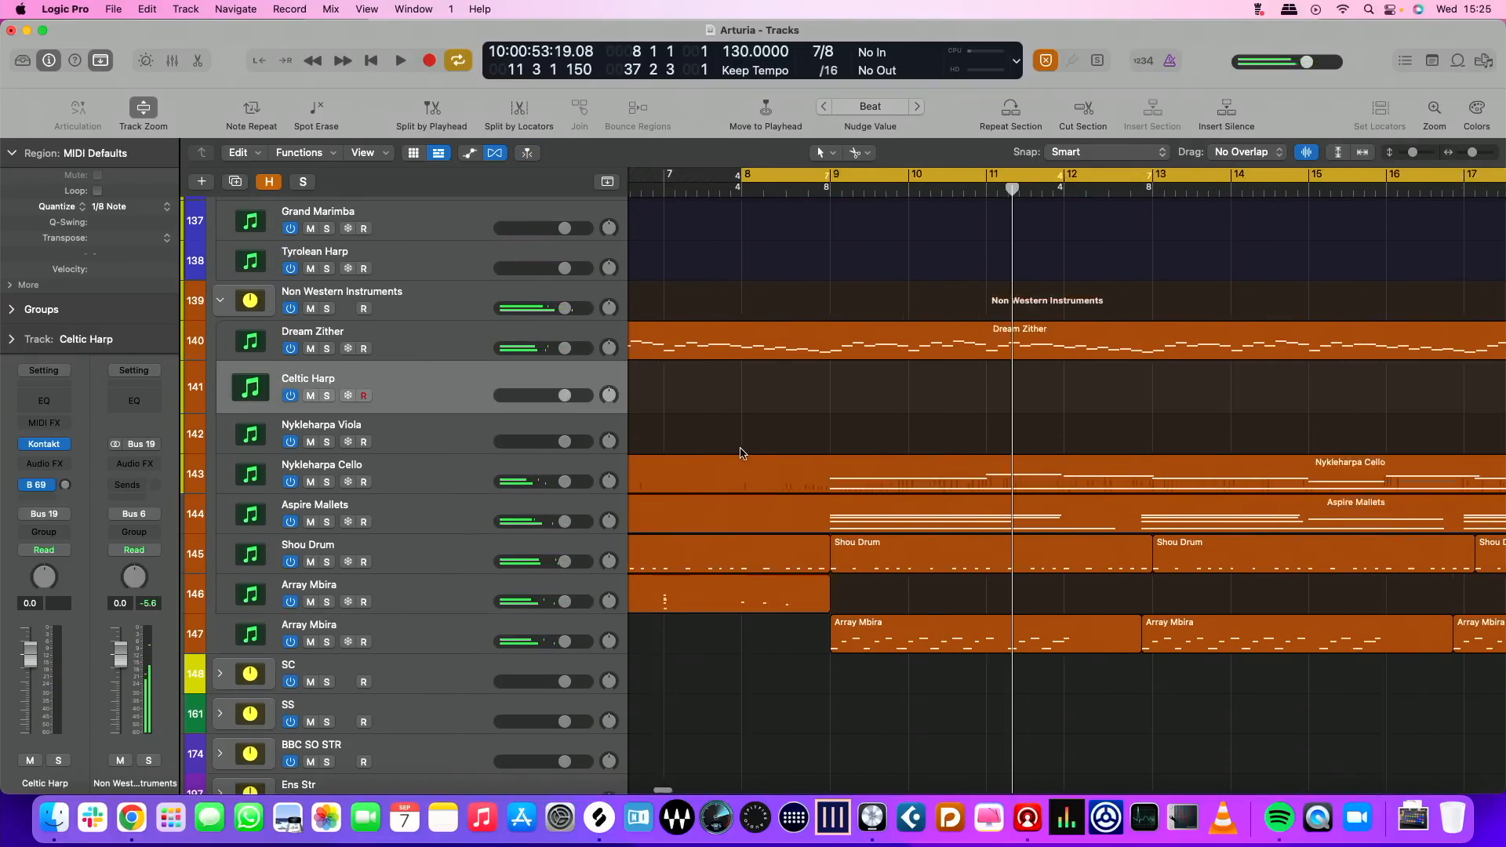
{"action": "scroll", "coordinate": [742, 446], "scroll_direction": "left", "scroll_amount": 10}
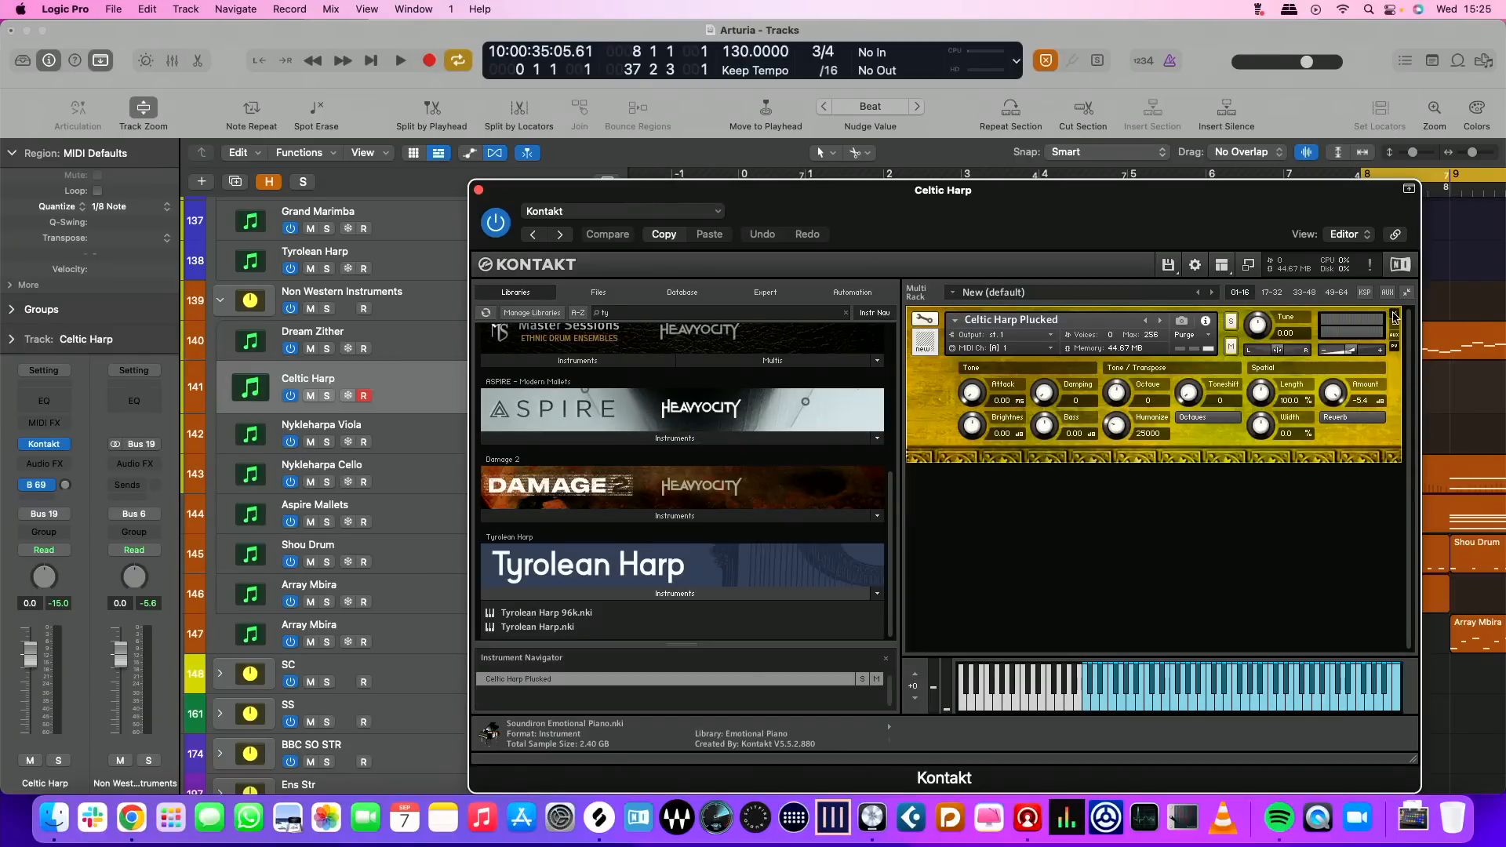
{"action": "left_click", "coordinate": [1395, 315]}
{"action": "left_click_drag", "start_coordinate": [568, 629], "coordinate": [566, 631]}
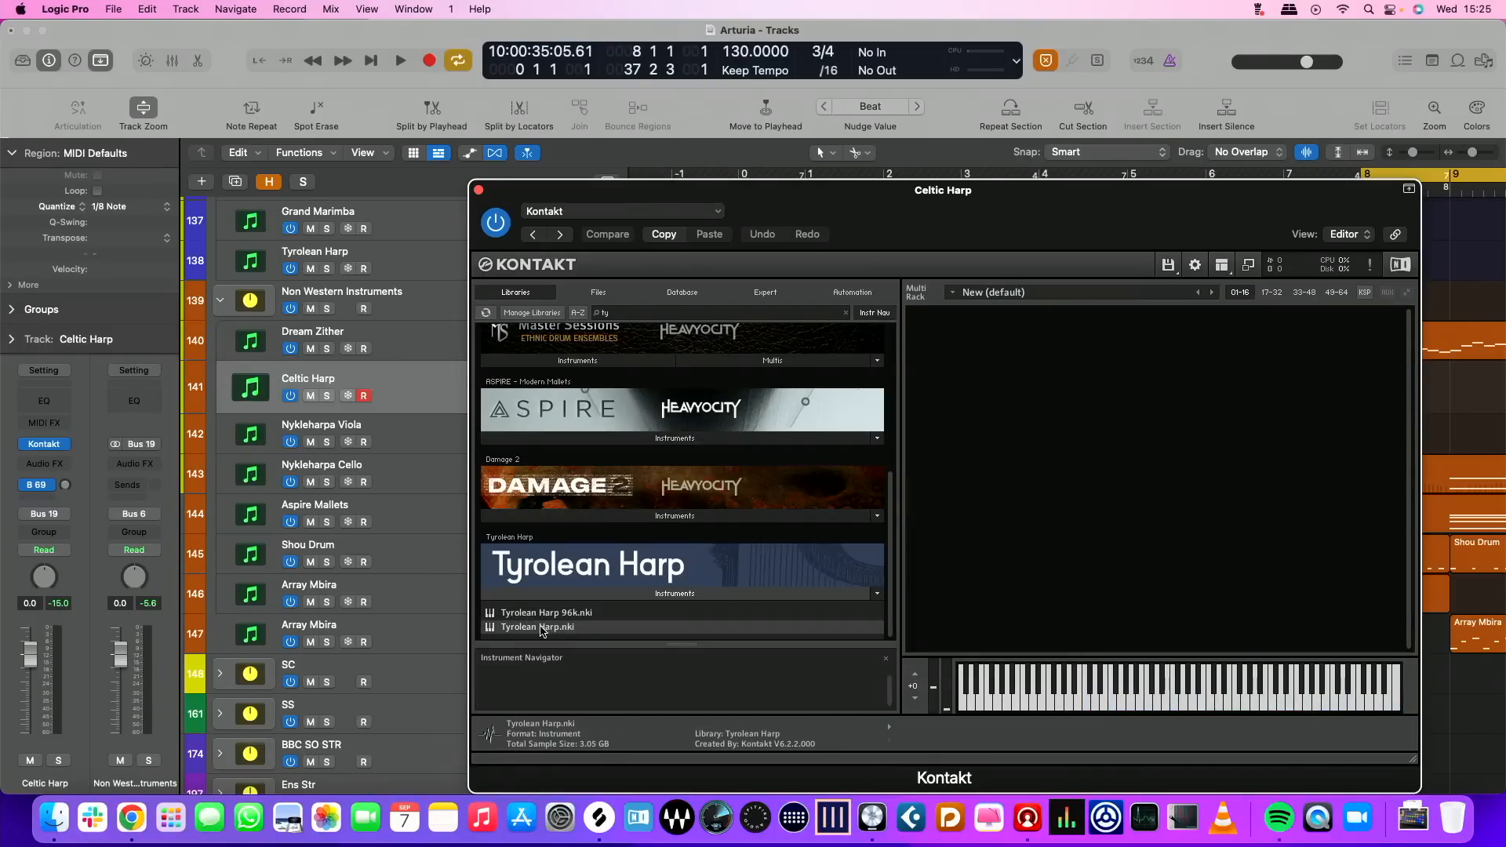
{"action": "double_click", "coordinate": [539, 627]}
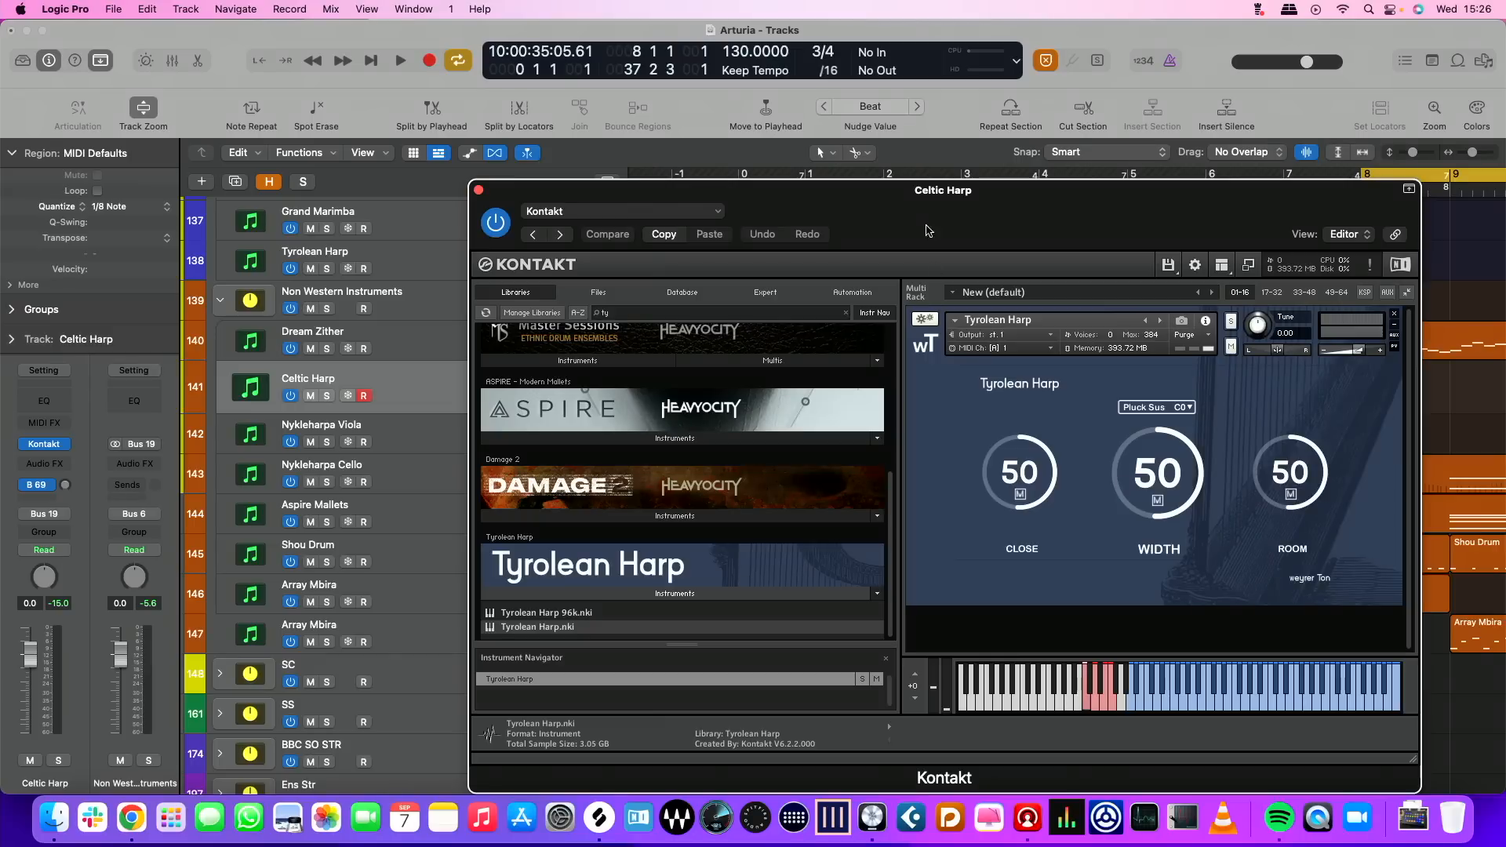
{"action": "left_click_drag", "start_coordinate": [922, 199], "coordinate": [515, 129]}
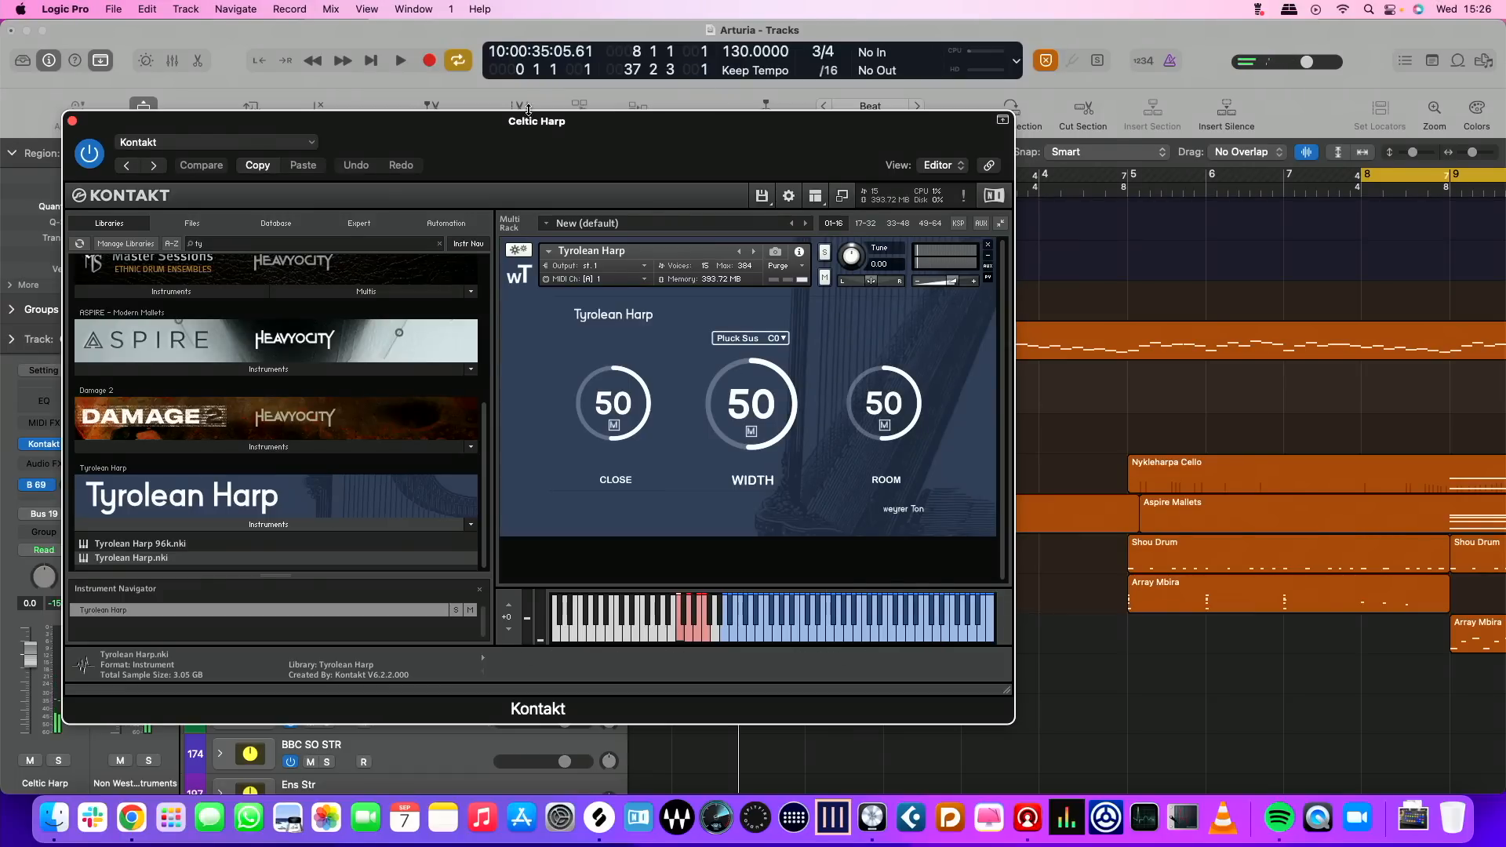
{"action": "key", "text": "super+w"}
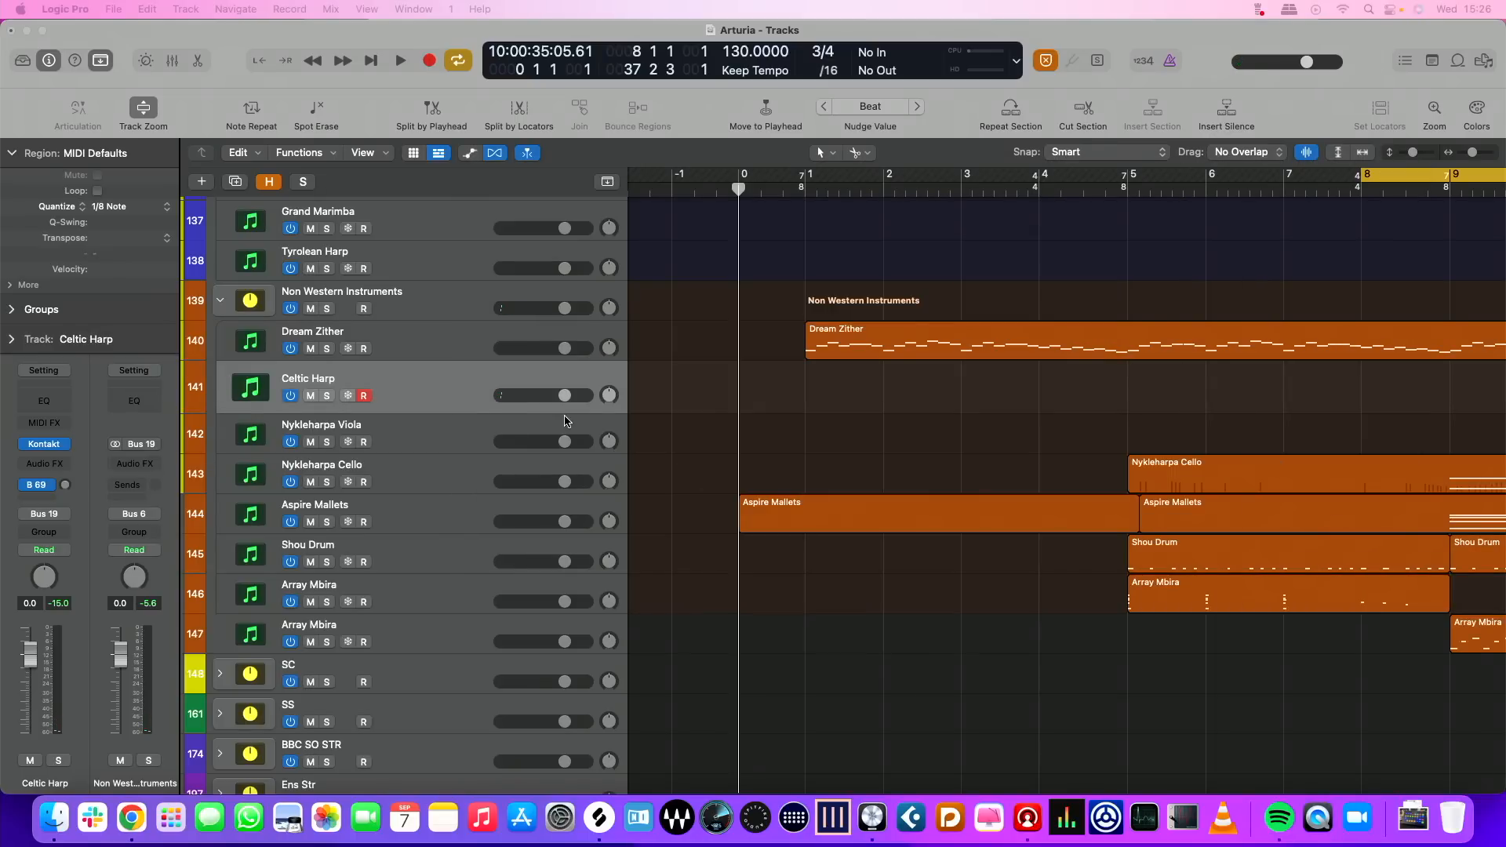
Raise the Bus 69 send level on the Celtic Harp channel in the mixer
{"action": "key", "text": "x"}
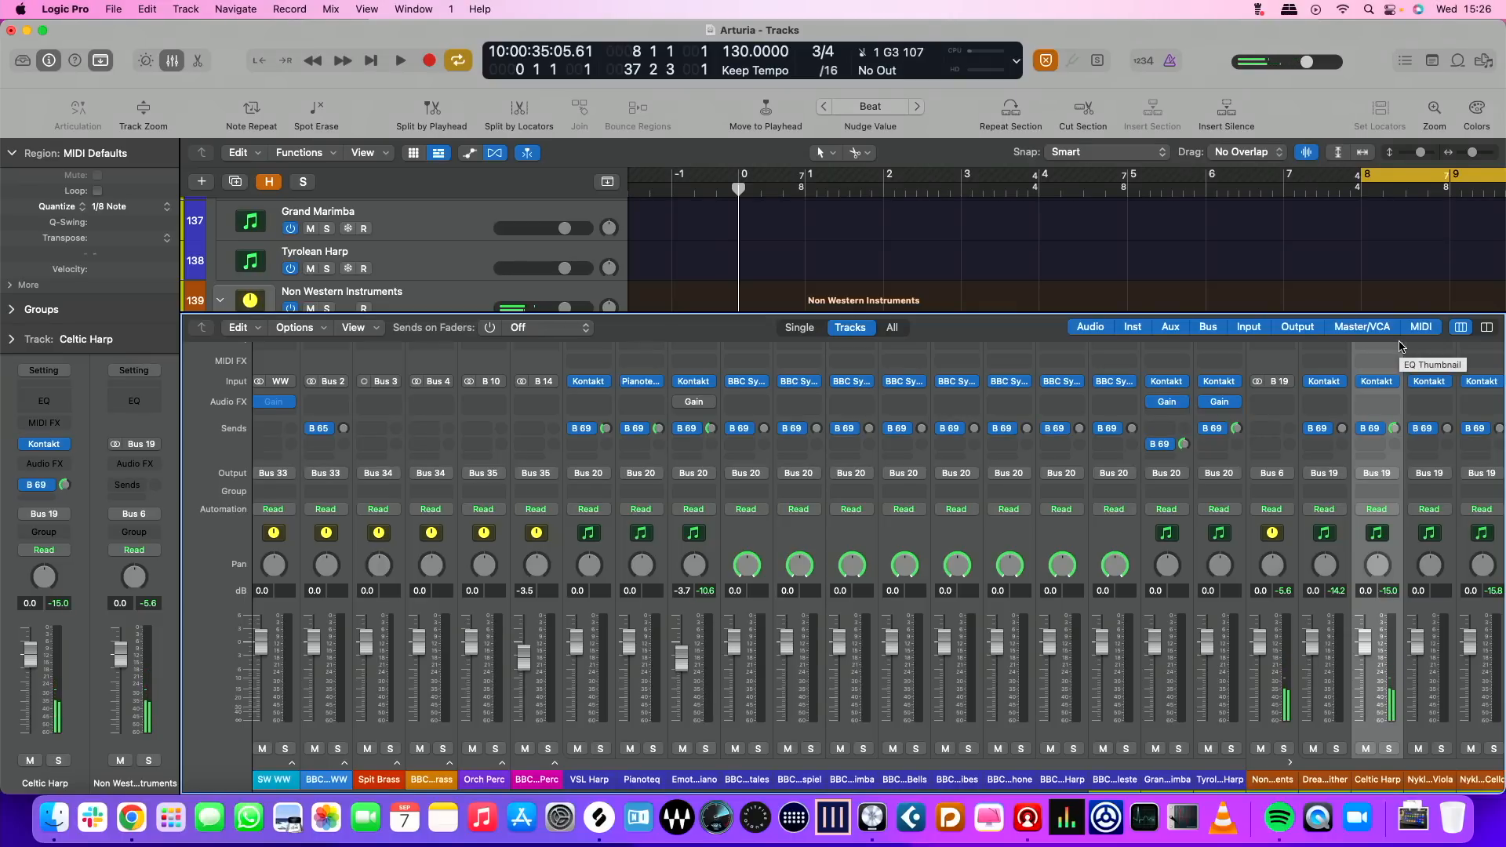
{"action": "key", "text": "x"}
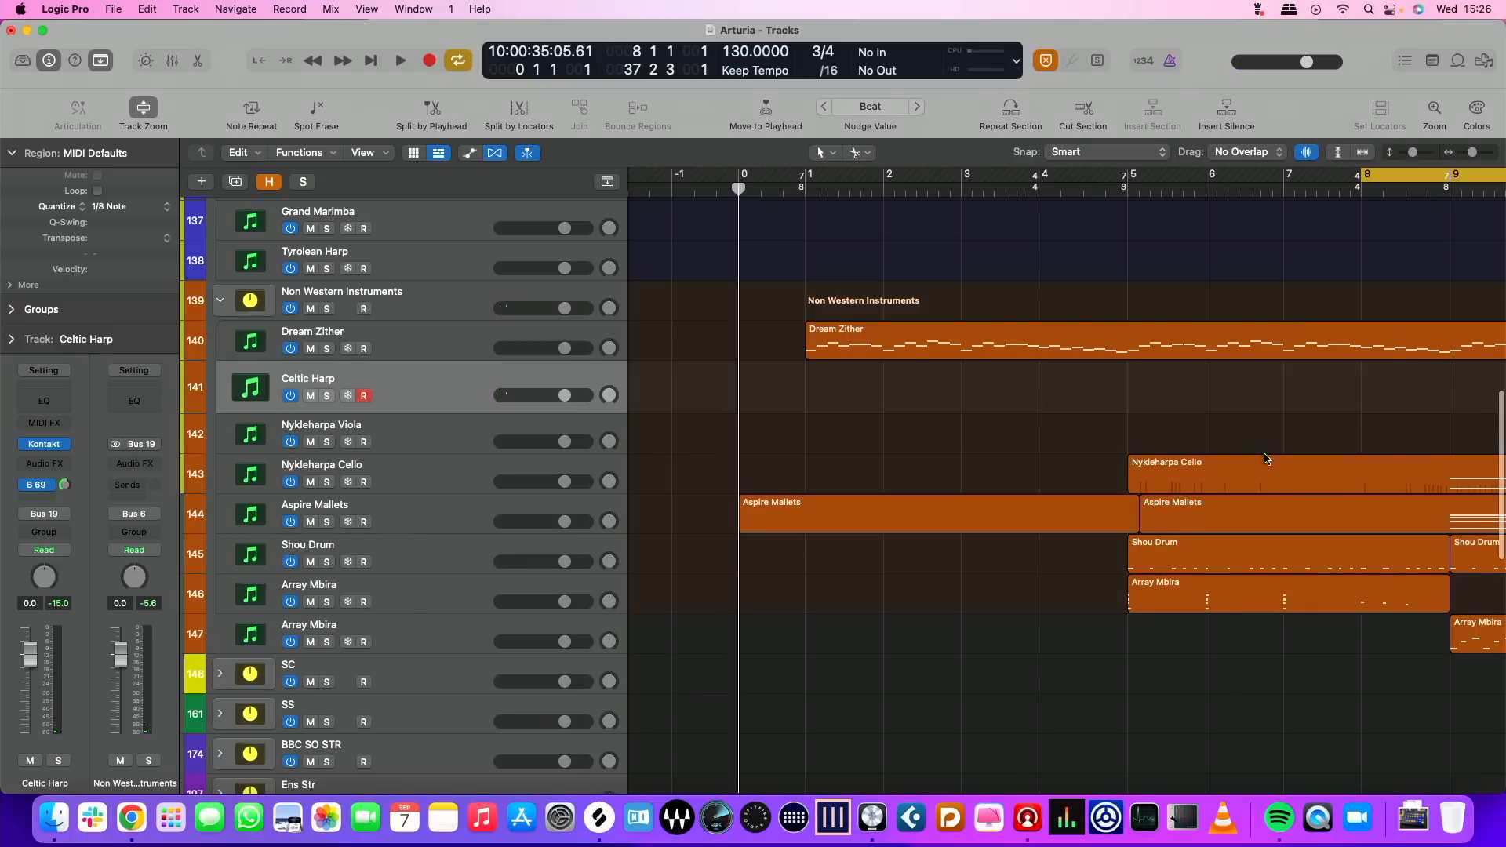
Record a harp part on the Celtic Harp track from bar 0 to near the end of bar 20
{"action": "scroll", "coordinate": [1243, 433], "scroll_direction": "right", "scroll_amount": 10}
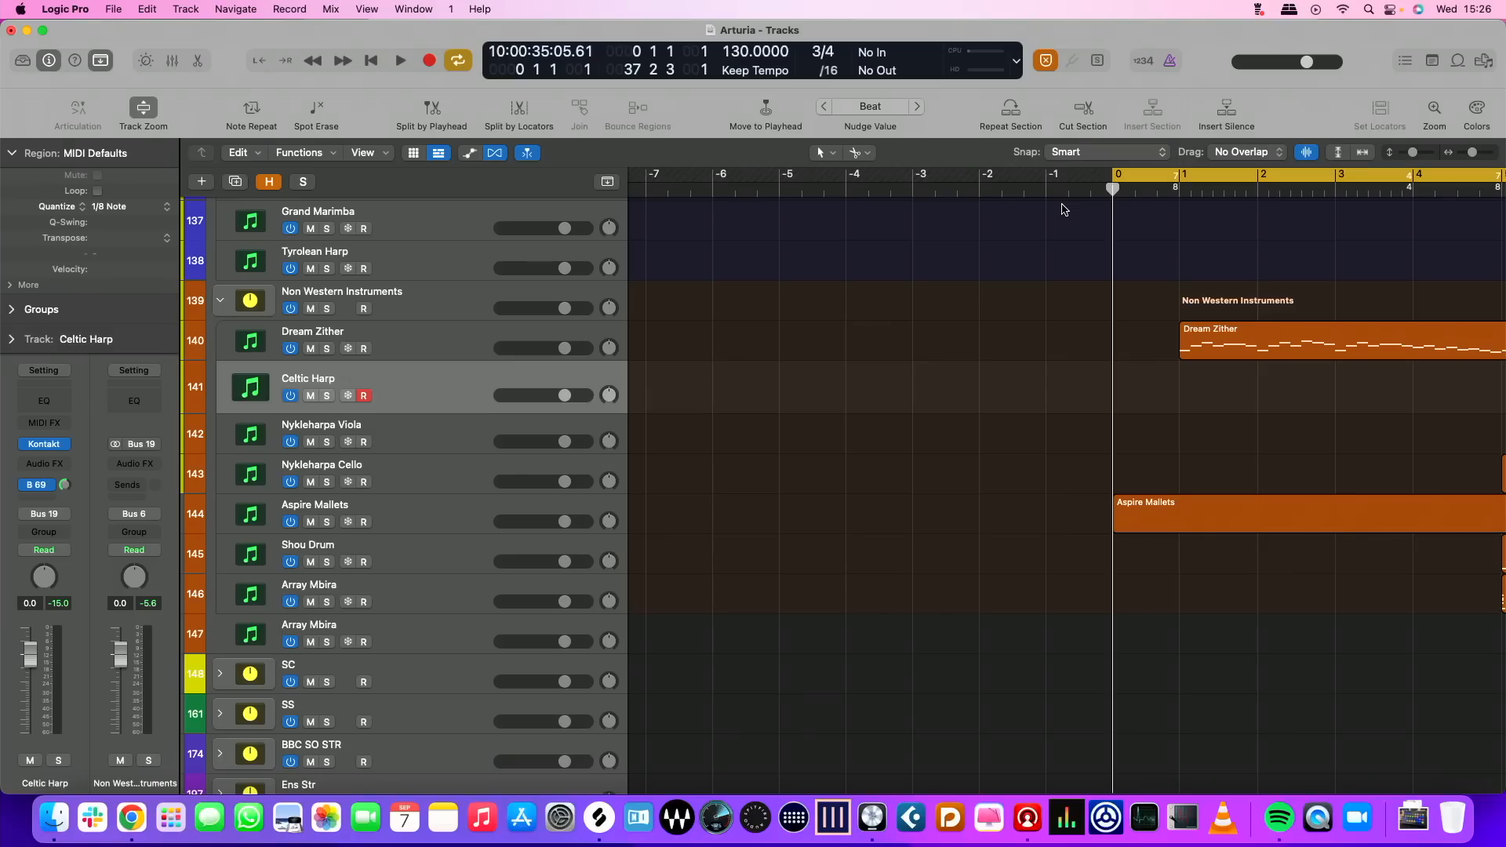
{"action": "key", "text": "space"}
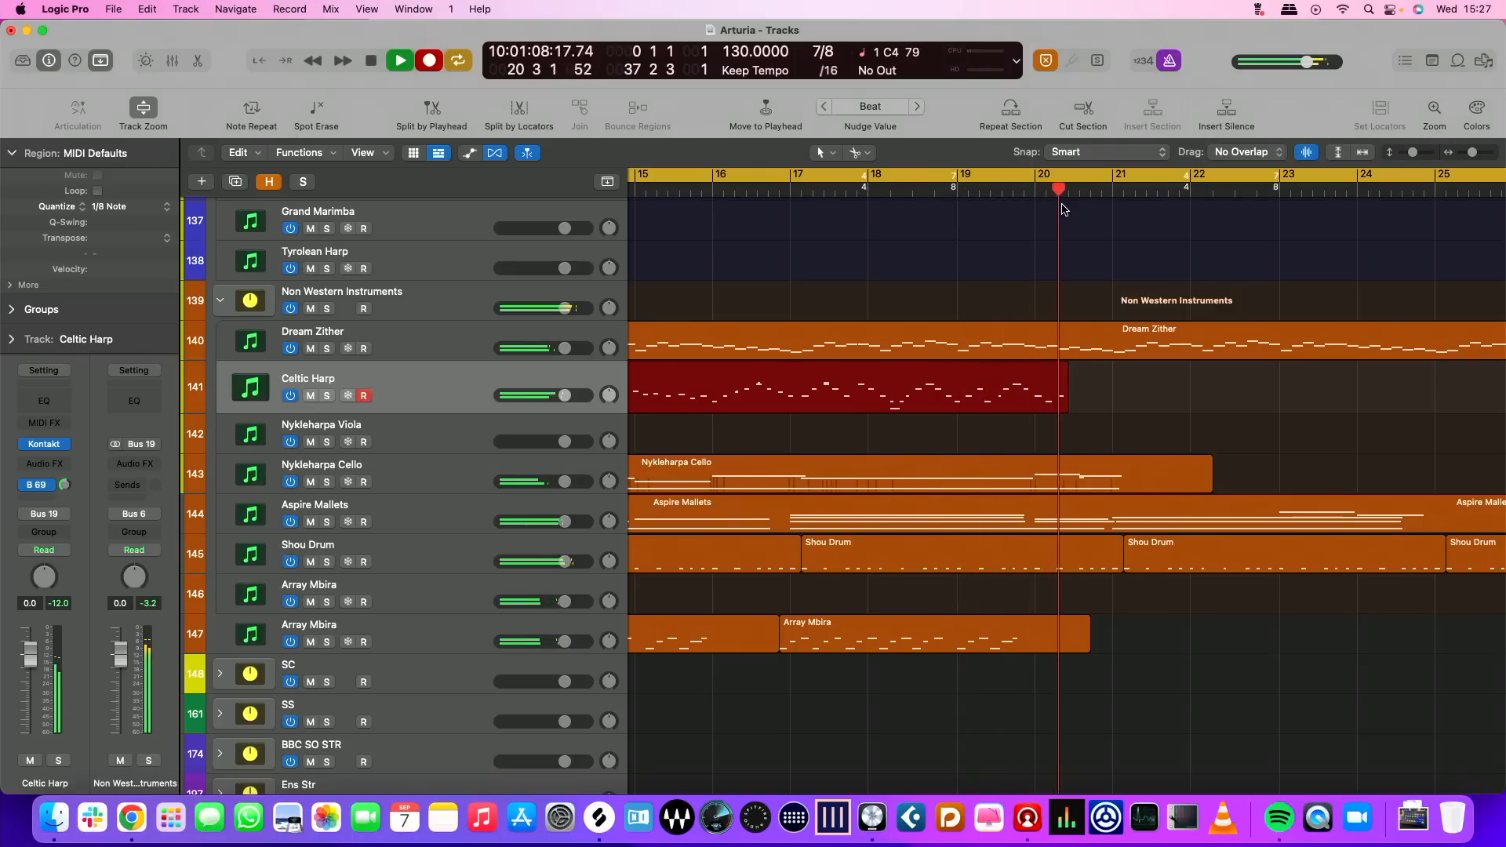
{"action": "key", "text": "space"}
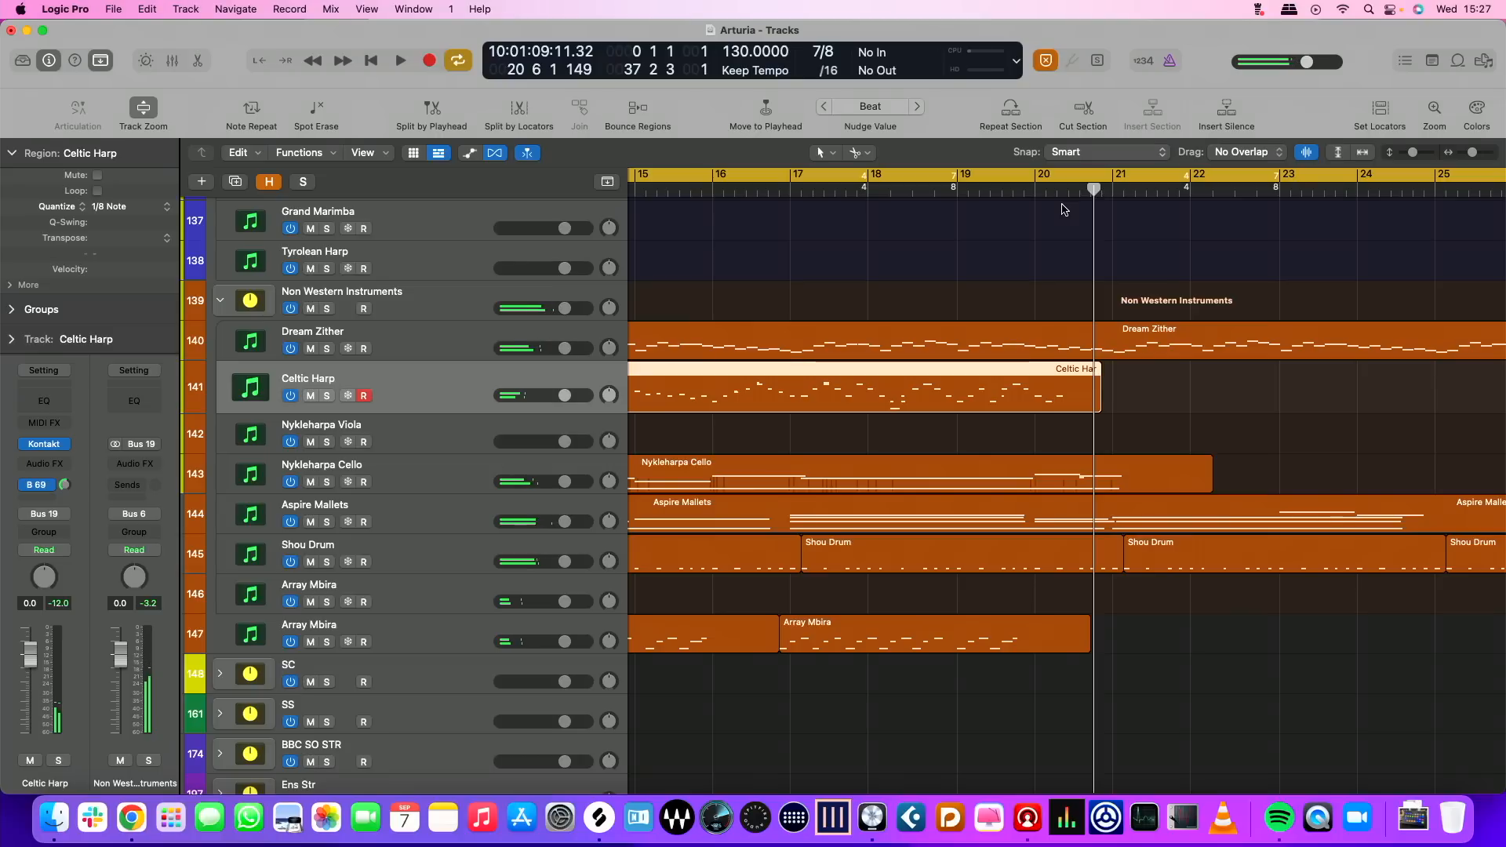
Try a new harp take on the Celtic Harp track from the project start to about bar 9
{"action": "key", "text": "Return"}
{"action": "key", "text": "r"}
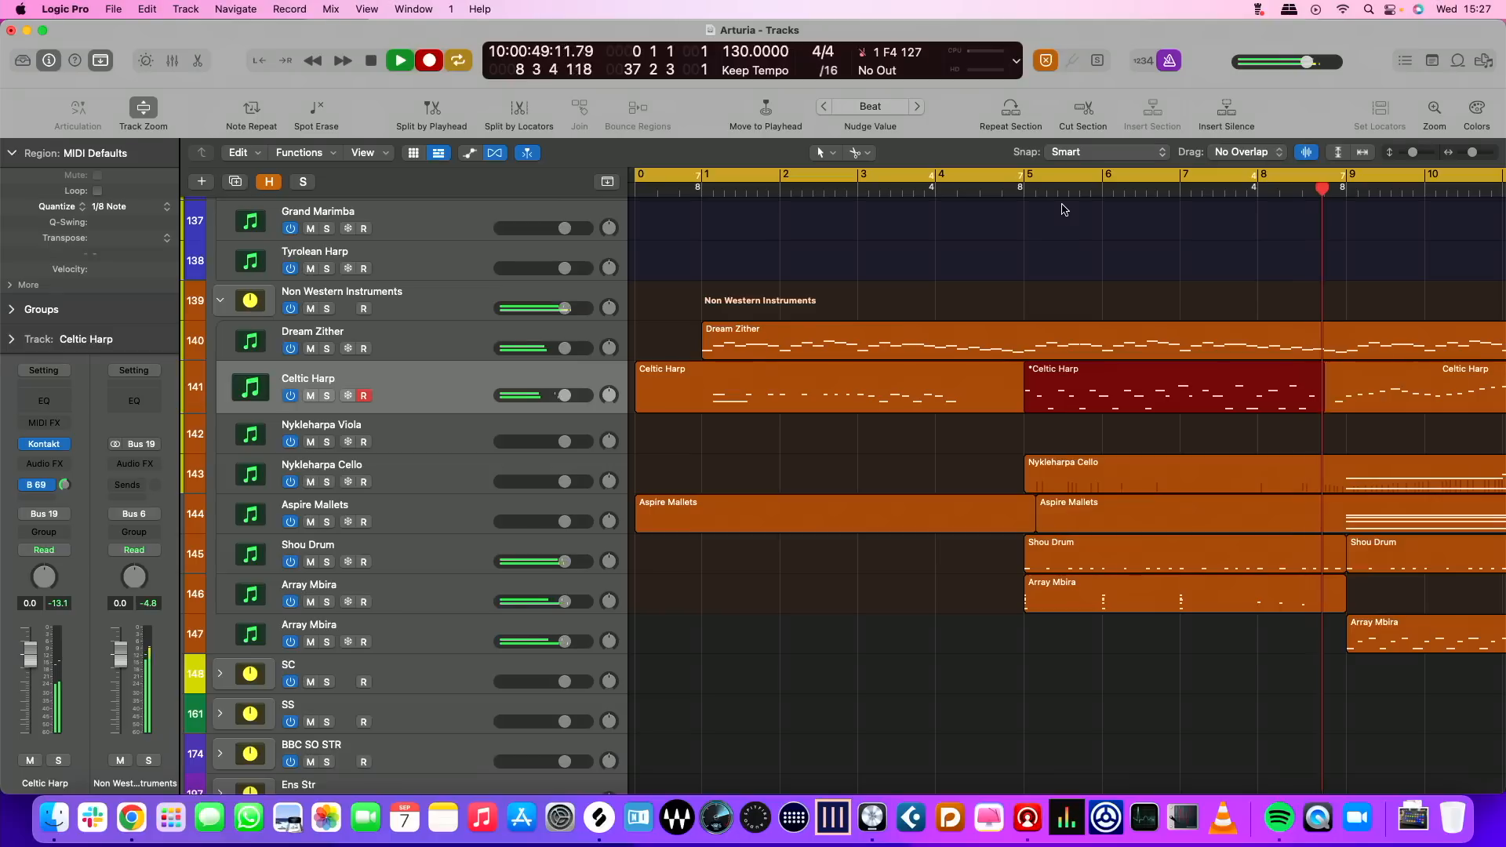
{"action": "key", "text": "space"}
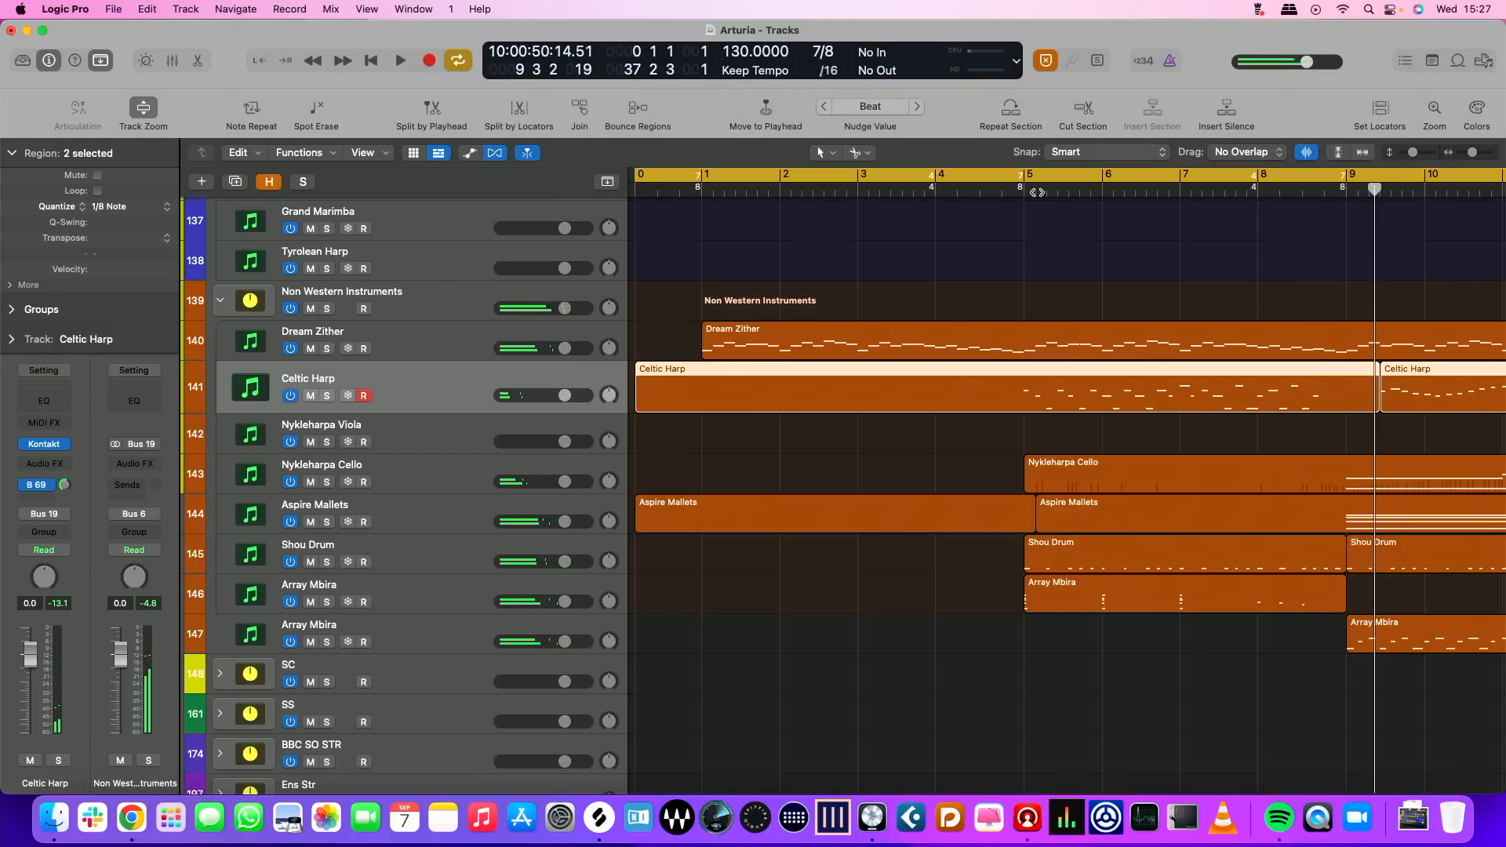
Record a replacement harp take on the Celtic Harp track, starting from bar 4
{"action": "left_click", "coordinate": [937, 192]}
{"action": "key", "text": "r"}
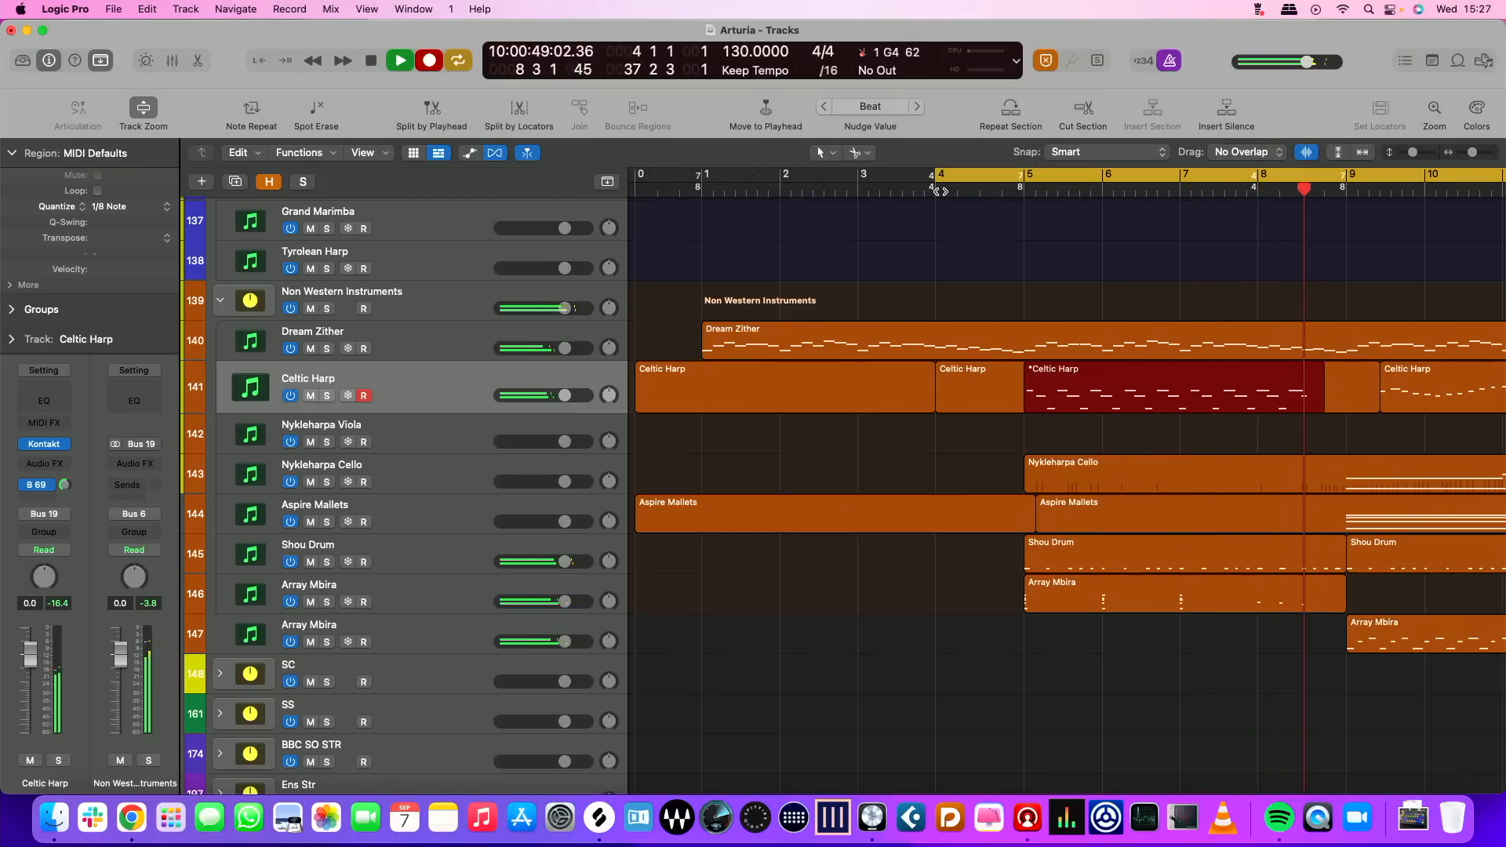
{"action": "key", "text": "space"}
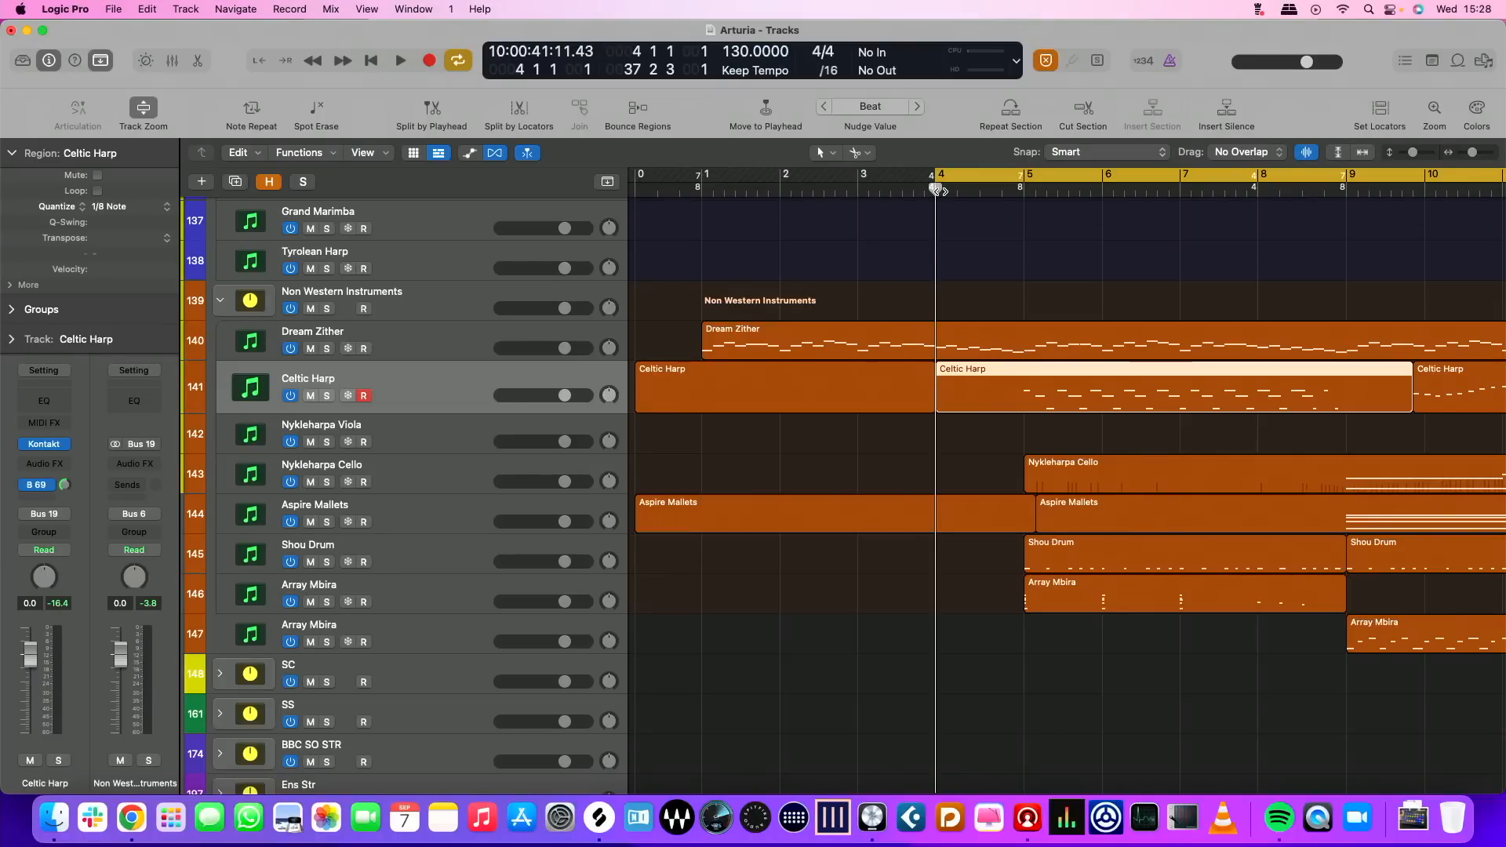
Record the Celtic Harp part once more through to near the end of bar 23 and return to the project start
{"action": "key", "text": "r"}
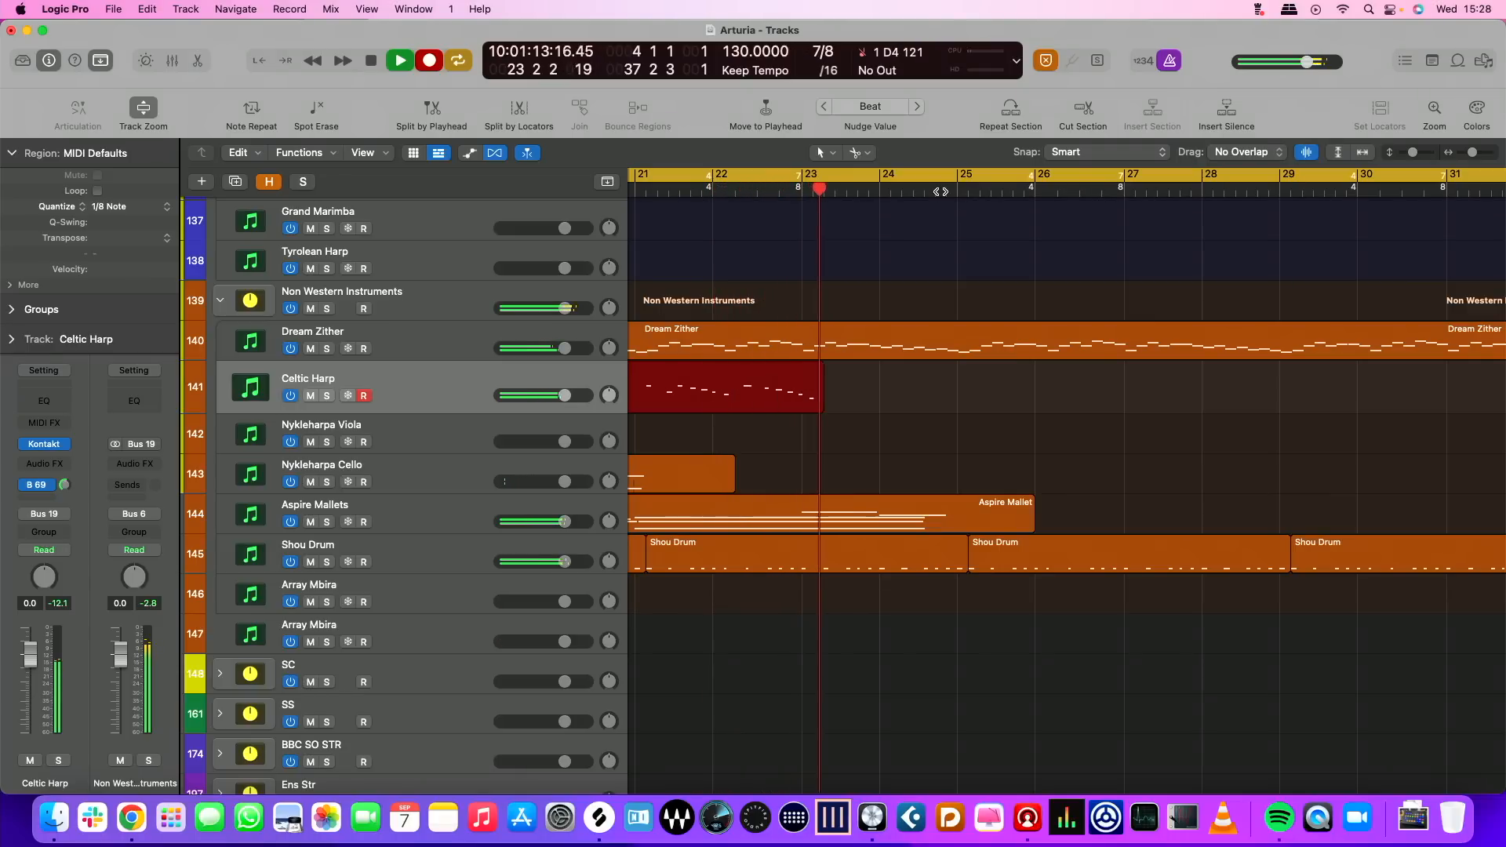
{"action": "key", "text": "space"}
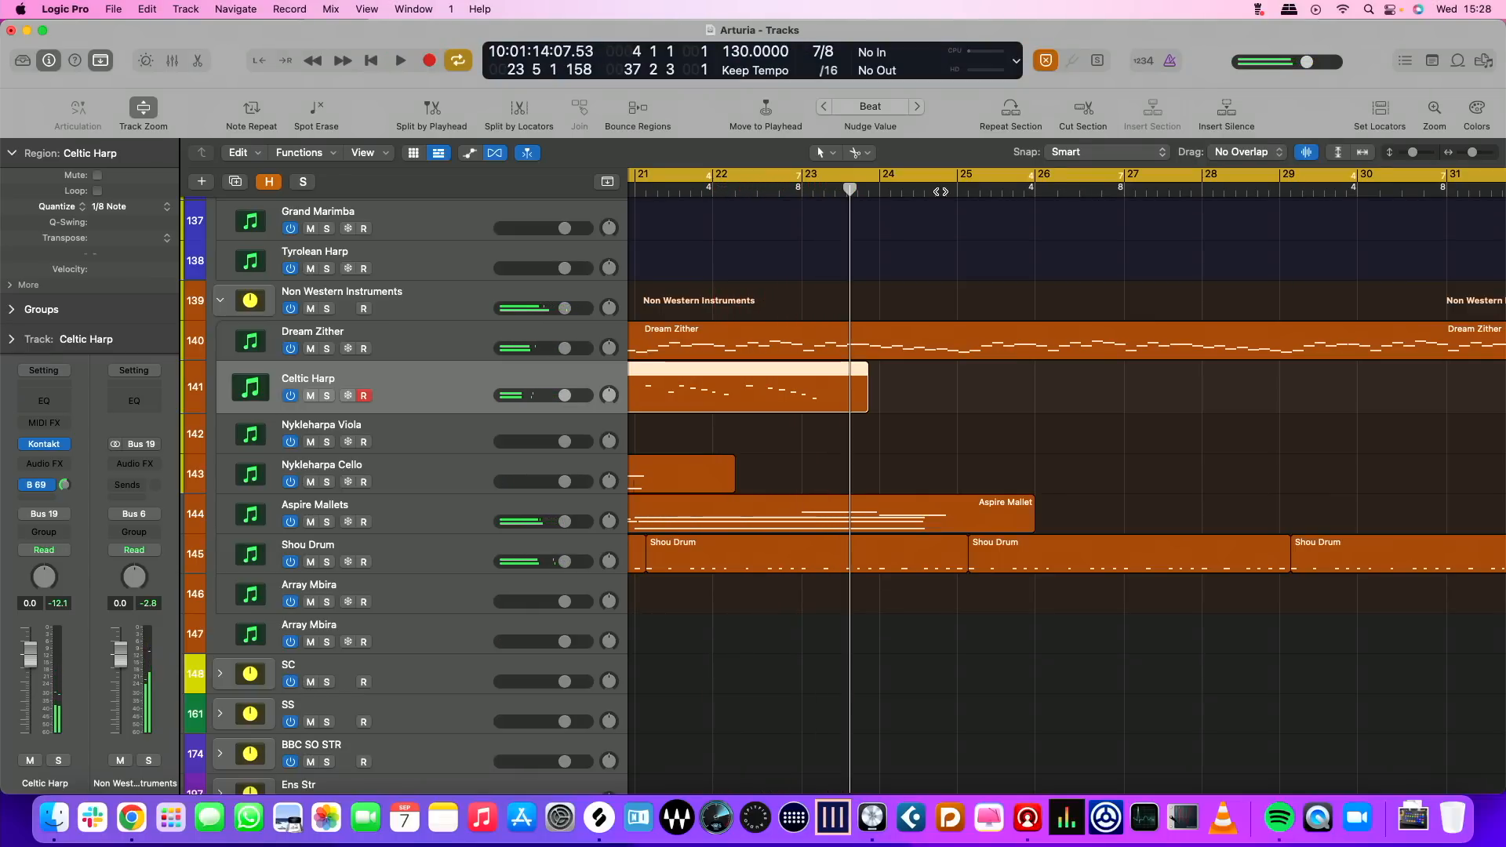
{"action": "key", "text": "Return"}
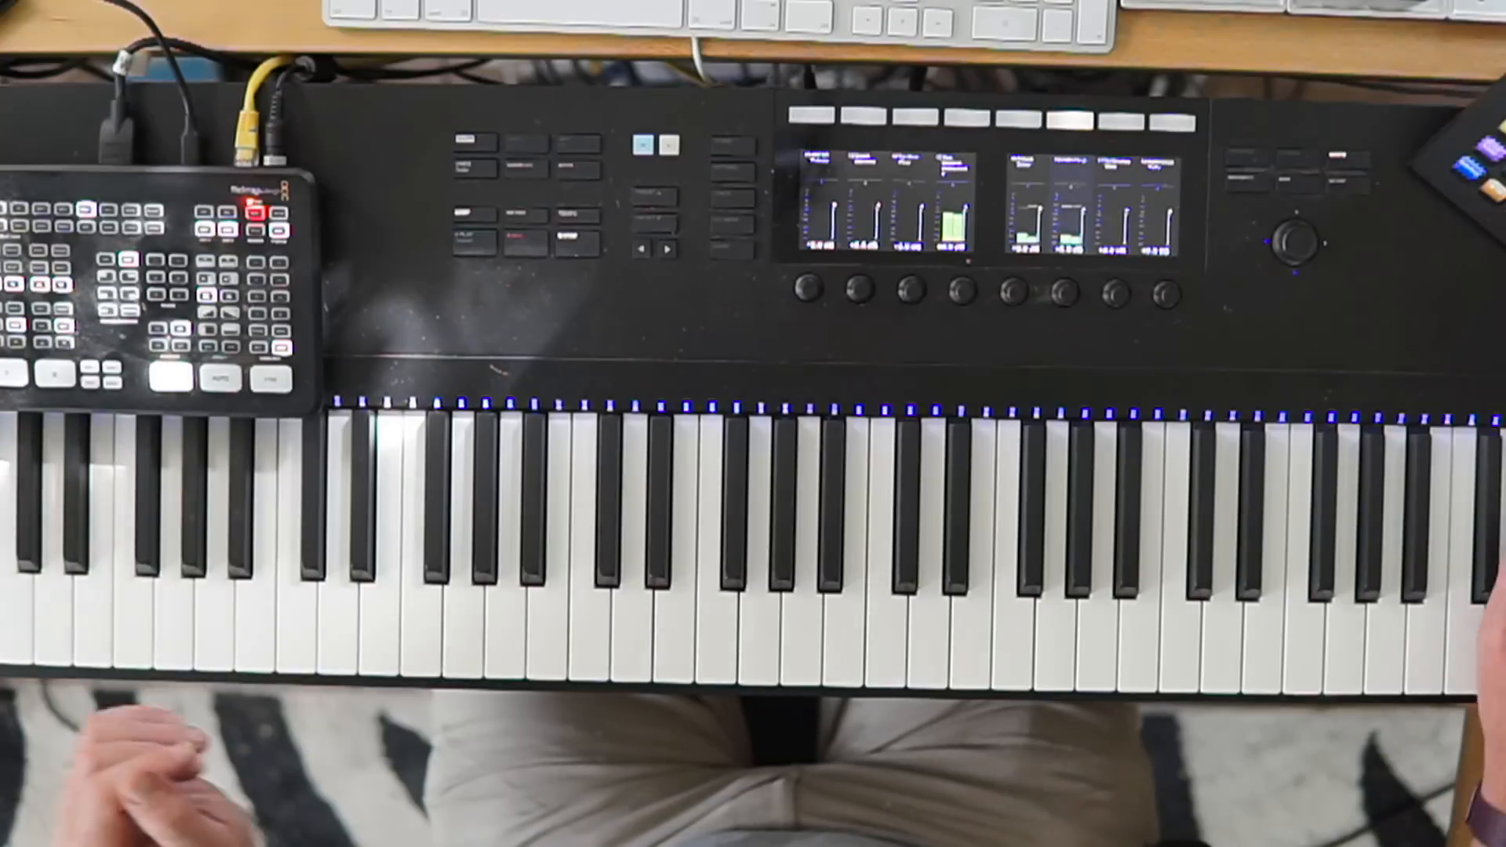